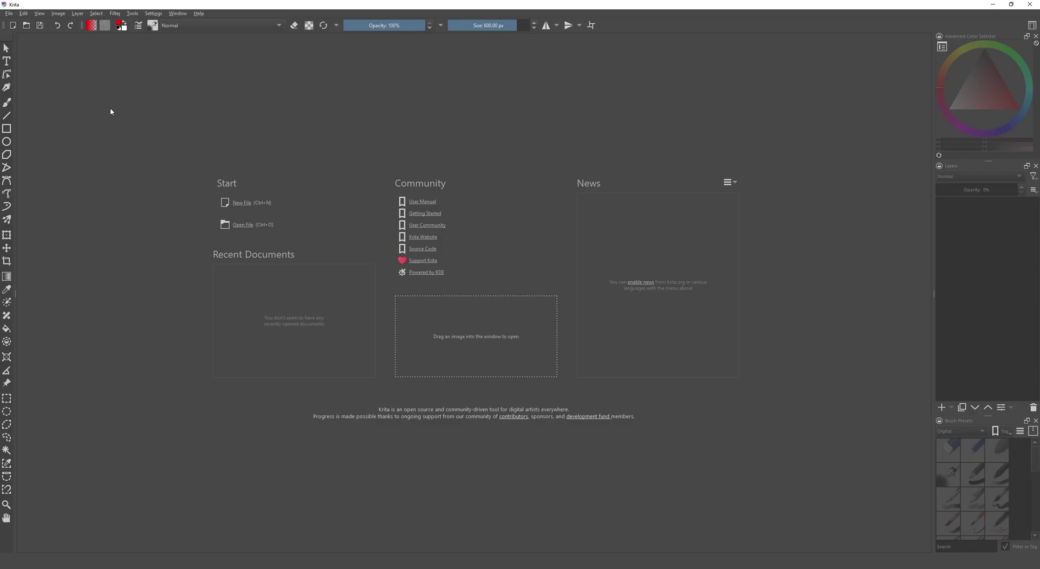
# Step: Create a 1024 × 1024 px document, unlock its Background layer and fill that layer with black
pyautogui.click(241, 204)
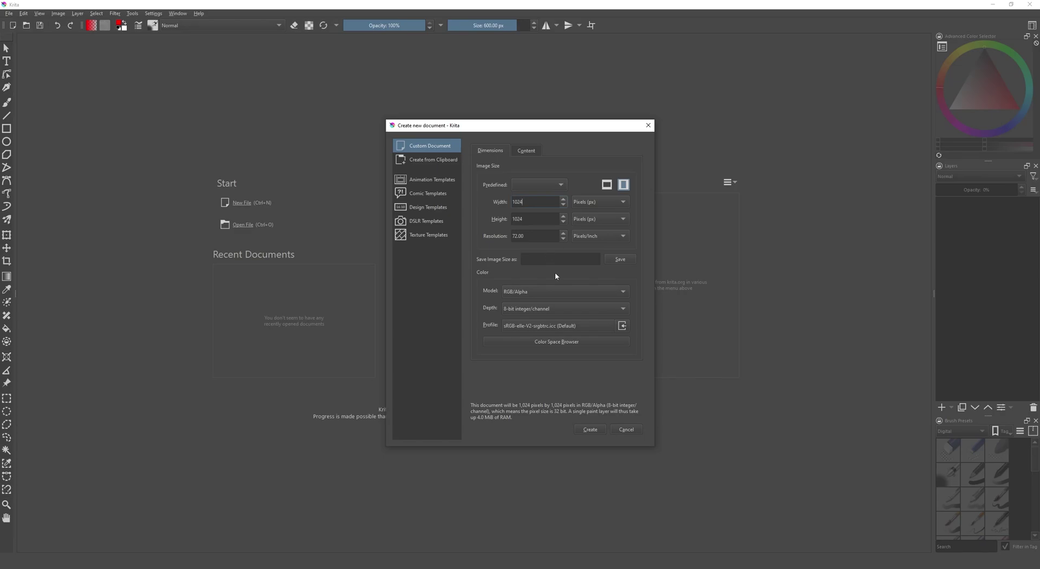
pyautogui.click(590, 429)
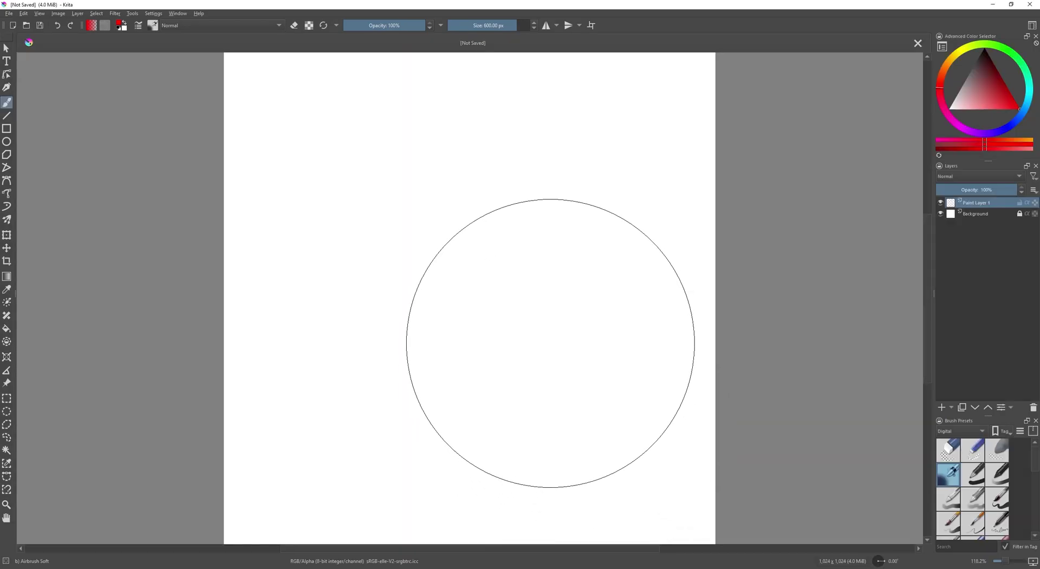
pyautogui.scroll(-2, 598, 348)
pyautogui.click(1019, 214)
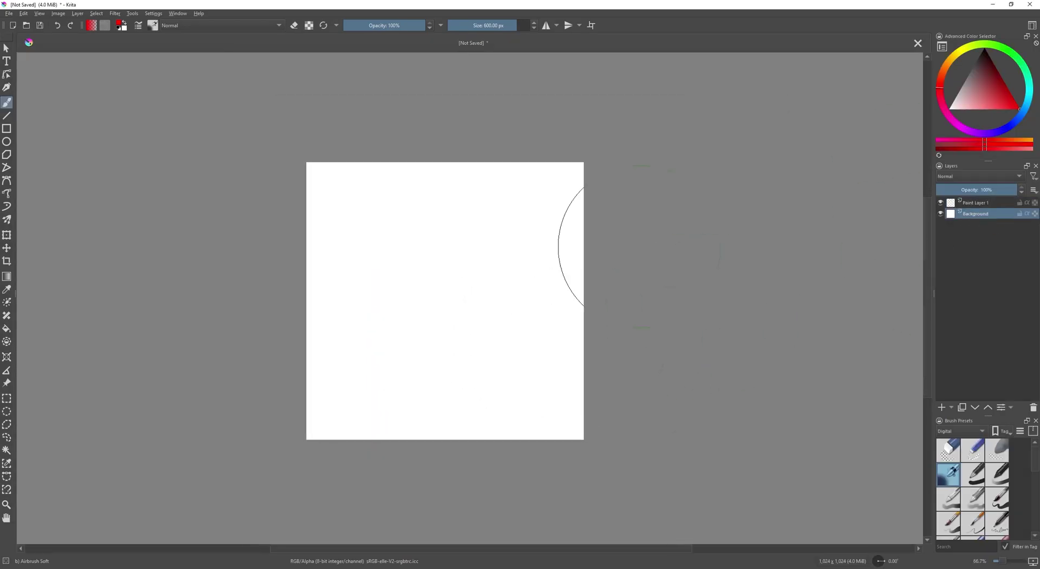
pyautogui.press('d')
pyautogui.click(537, 244)
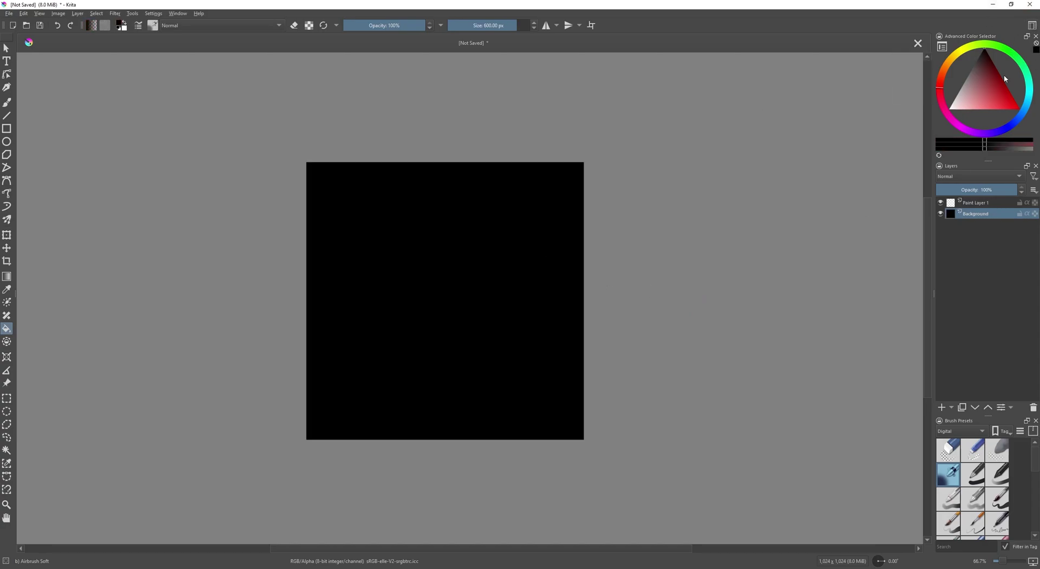
# Step: Paint a rough white splat of crossing strokes at the centre of Paint Layer 1
pyautogui.click(945, 203)
pyautogui.press('b')
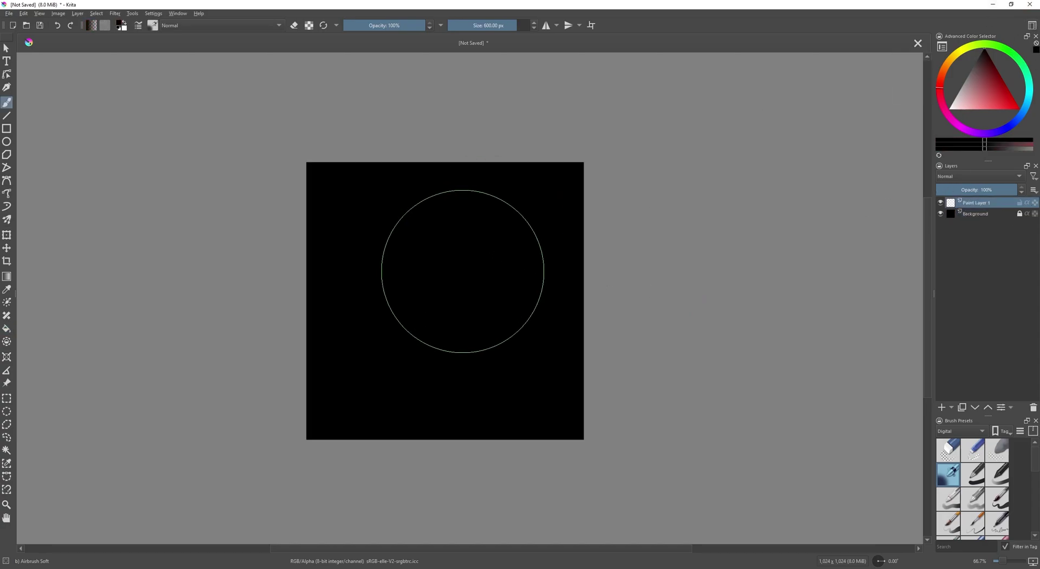
pyautogui.press('x')
pyautogui.keyDown('shift'); pyautogui.moveTo(452, 282); pyautogui.dragTo(266, 283); pyautogui.keyUp('shift')
pyautogui.moveTo(453, 283)
pyautogui.mouseDown()
pyautogui.moveTo(440, 278)
pyautogui.moveTo(426, 307)
pyautogui.mouseUp()
pyautogui.moveTo(397, 276); pyautogui.dragTo(435, 316)
pyautogui.moveTo(417, 331)
pyautogui.mouseDown()
pyautogui.moveTo(462, 309)
pyautogui.moveTo(461, 285)
pyautogui.mouseUp()
pyautogui.moveTo(489, 280)
pyautogui.mouseDown()
pyautogui.moveTo(429, 287)
pyautogui.moveTo(453, 296)
pyautogui.mouseUp()
# Step: Sketch a jagged red outline around the white splat with a 24 px brush
pyautogui.press(']')
pyautogui.click(1016, 104)
pyautogui.press('[')
pyautogui.press('[')
pyautogui.moveTo(352, 244)
pyautogui.mouseDown()
pyautogui.moveTo(383, 174)
pyautogui.moveTo(526, 212)
pyautogui.moveTo(487, 382)
pyautogui.moveTo(331, 260)
pyautogui.mouseUp()
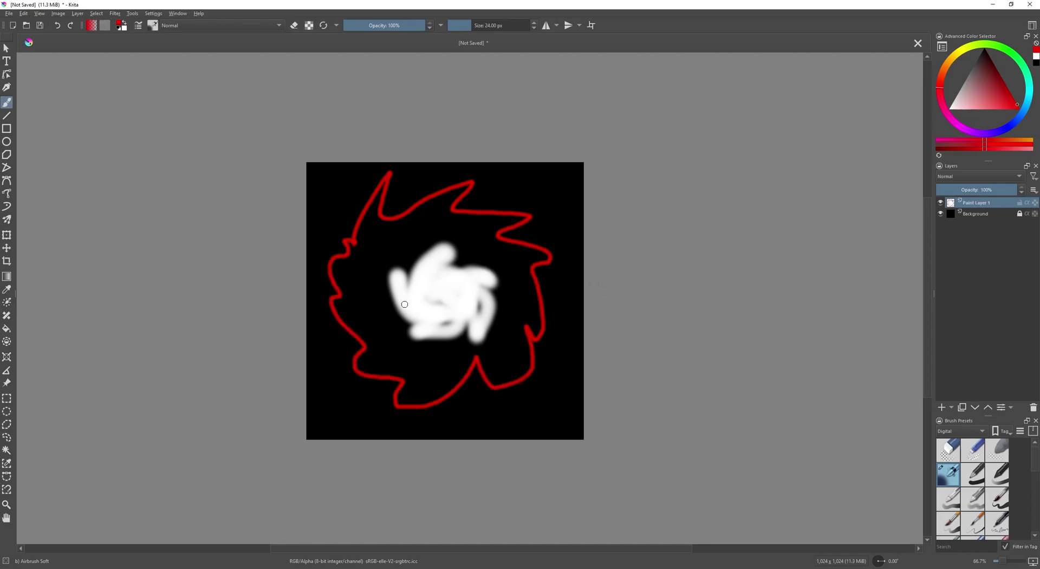
# Step: Sketch a green spiral with small curved marks over the splat, then clear Paint Layer 1
pyautogui.click(1002, 48)
pyautogui.moveTo(368, 236); pyautogui.dragTo(381, 205)
pyautogui.moveTo(513, 200); pyautogui.dragTo(469, 205)
pyautogui.moveTo(513, 377); pyautogui.dragTo(479, 382)
pyautogui.moveTo(384, 220)
pyautogui.mouseDown()
pyautogui.moveTo(368, 325)
pyautogui.moveTo(433, 289)
pyautogui.mouseUp()
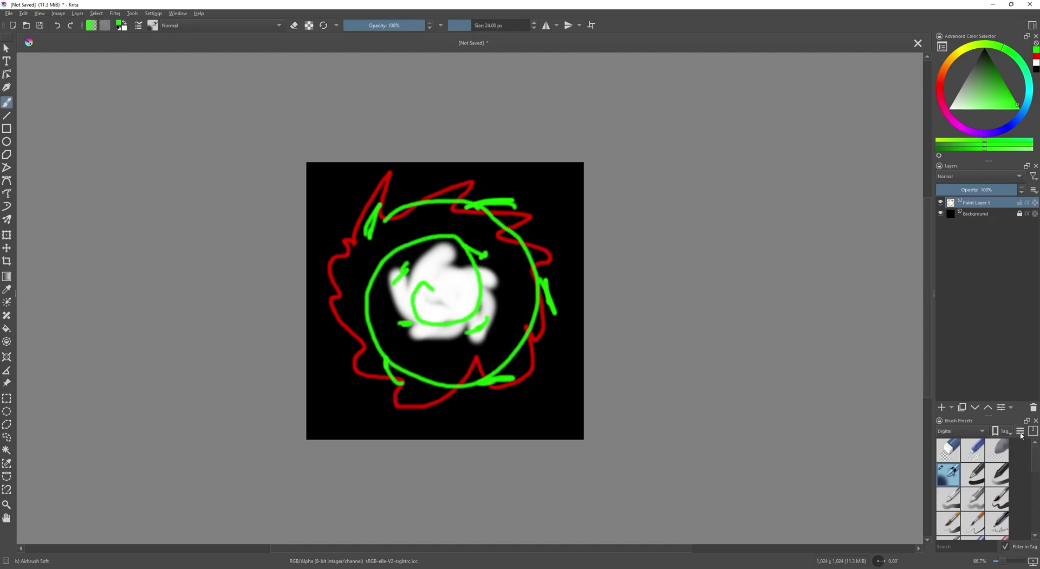
pyautogui.press('Delete')
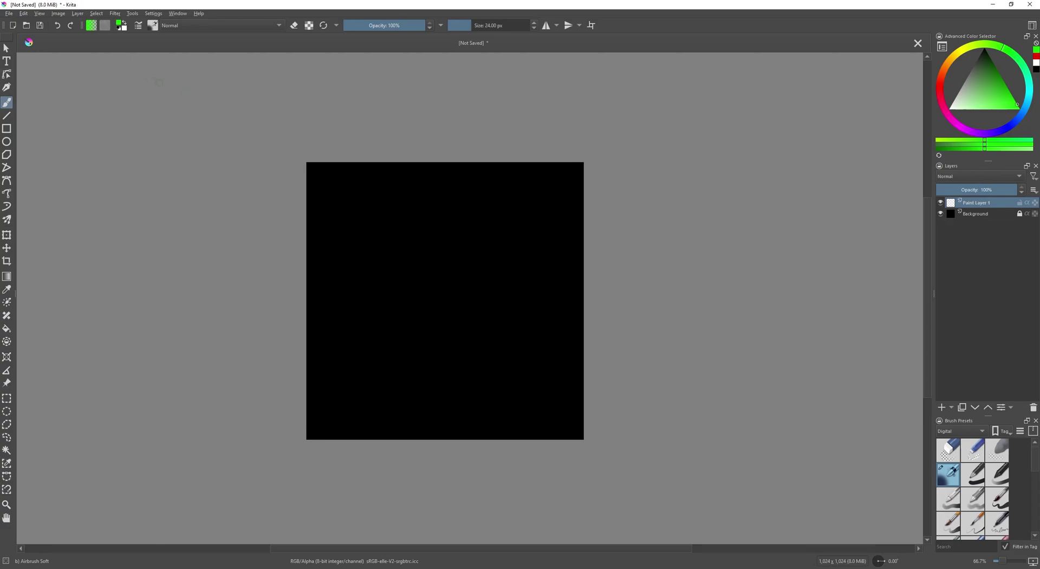
# Step: Show the Specific Color Selector docker and set the paint colour to pure red: Red 255, Green 0, Blue 0
pyautogui.click(154, 17)
pyautogui.moveTo(189, 80)
pyautogui.click(271, 324)
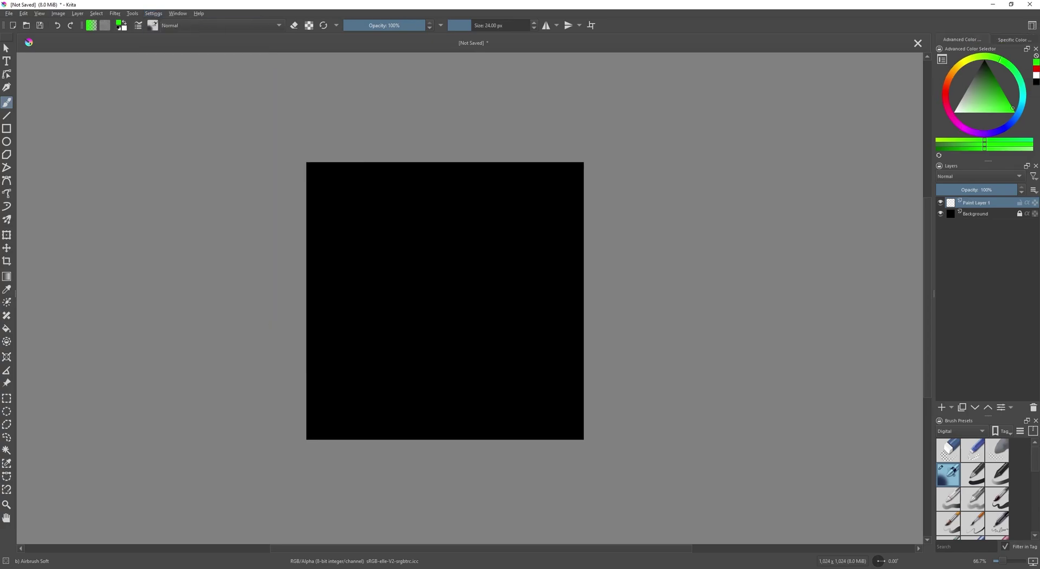
pyautogui.click(1002, 40)
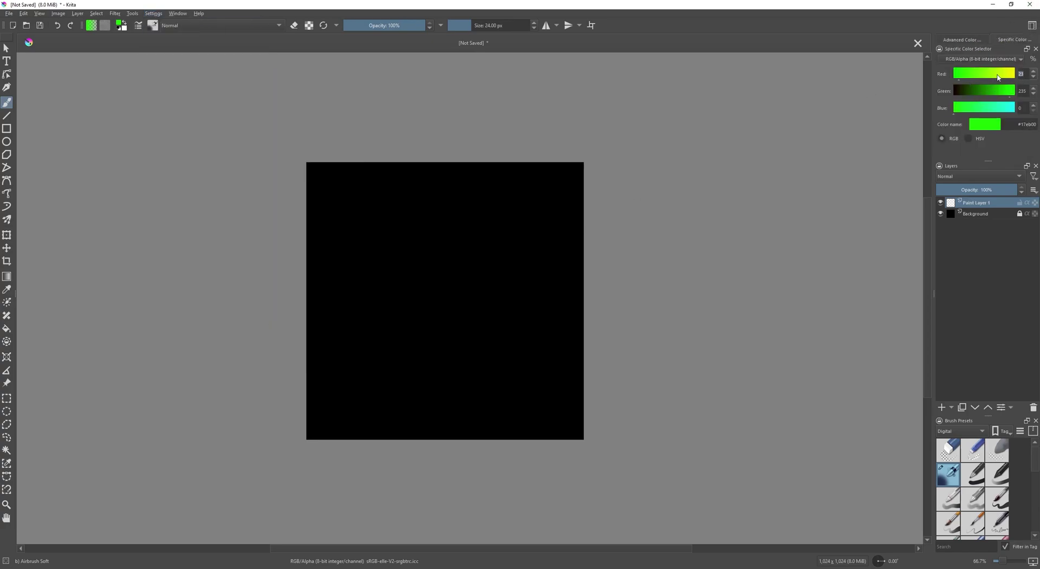
pyautogui.write('255')
pyautogui.write('0')
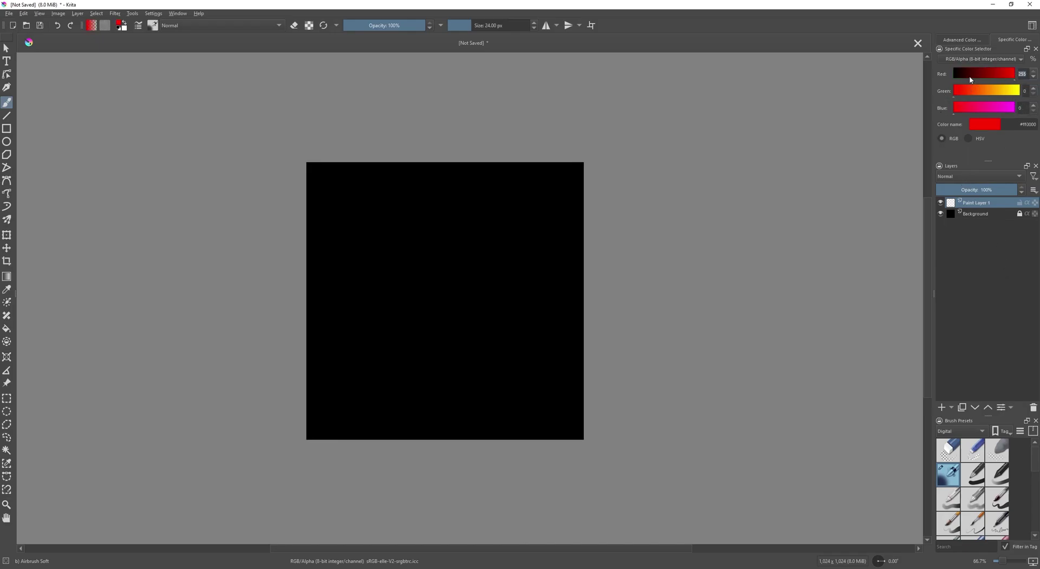
# Step: Resize the soft brush and paint a red splat with several radiating arms at the canvas centre
pyautogui.press(']')
pyautogui.press(']')
pyautogui.press(']')
pyautogui.press(']')
pyautogui.press(']')
pyautogui.press(']')
pyautogui.press(']')
pyautogui.press(']')
pyautogui.press(']')
pyautogui.press(']')
pyautogui.press(']')
pyautogui.press(']')
pyautogui.press(']')
pyautogui.press(']')
pyautogui.press(']')
pyautogui.press(']')
pyautogui.press(']')
pyautogui.press(']')
pyautogui.press(']')
pyautogui.press(']')
pyautogui.press('[')
pyautogui.press('[')
pyautogui.moveTo(448, 301)
pyautogui.mouseDown()
pyautogui.moveTo(464, 297)
pyautogui.moveTo(425, 302)
pyautogui.moveTo(427, 255)
pyautogui.moveTo(433, 331)
pyautogui.mouseUp()
pyautogui.press('[')
pyautogui.press('[')
pyautogui.press('[')
pyautogui.press('[')
pyautogui.press('[')
pyautogui.press('[')
pyautogui.press('[')
pyautogui.press('[')
pyautogui.press('[')
pyautogui.press('[')
pyautogui.moveTo(467, 336); pyautogui.dragTo(460, 303)
pyautogui.moveTo(449, 273); pyautogui.dragTo(456, 300)
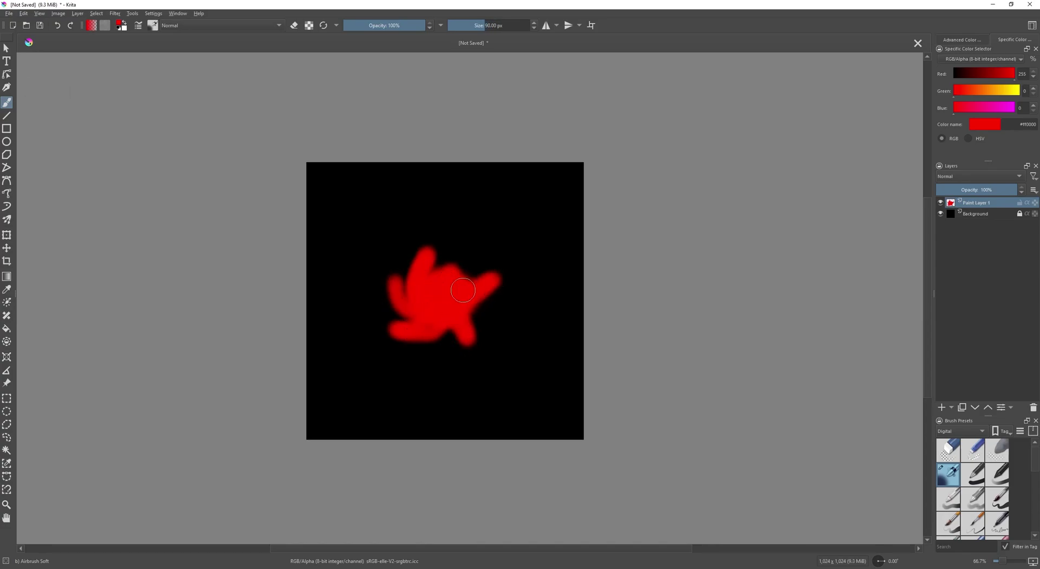
# Step: Erase notches between the arms of the red splat on Paint Layer 1 to separate them
pyautogui.press('e')
pyautogui.press('pagedown')
pyautogui.moveTo(413, 262); pyautogui.dragTo(452, 270)
pyautogui.press('pageup')
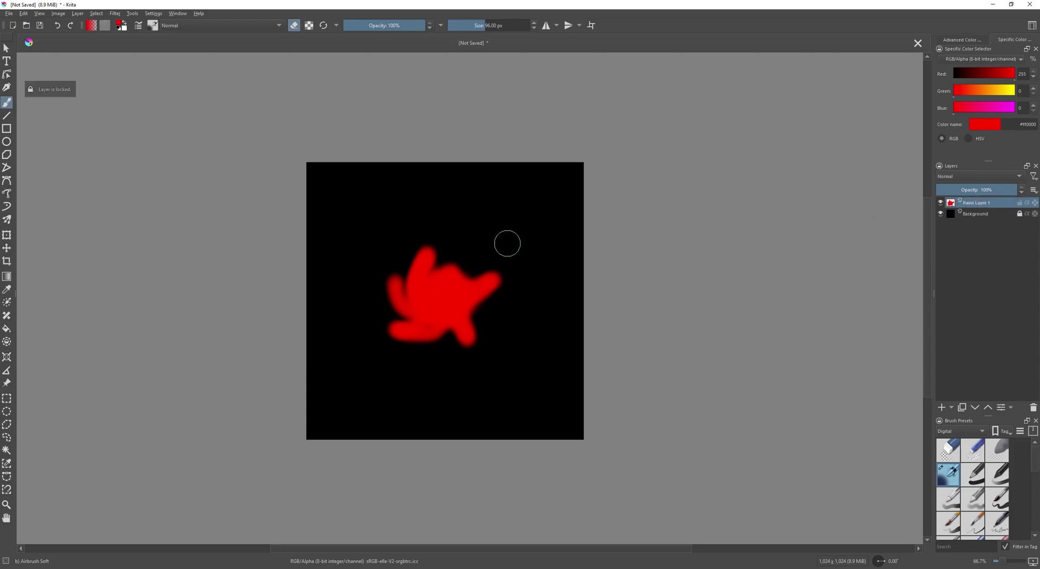
pyautogui.moveTo(447, 352); pyautogui.dragTo(446, 326)
pyautogui.moveTo(396, 313)
pyautogui.mouseDown()
pyautogui.moveTo(416, 301)
pyautogui.moveTo(397, 266)
pyautogui.mouseUp()
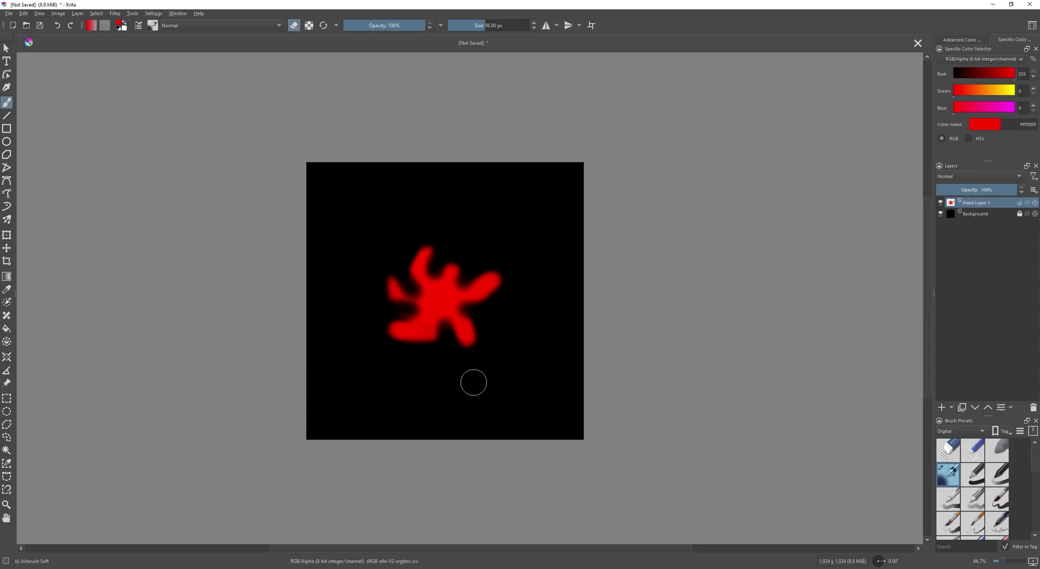
pyautogui.moveTo(383, 234); pyautogui.dragTo(370, 237, button='middle')
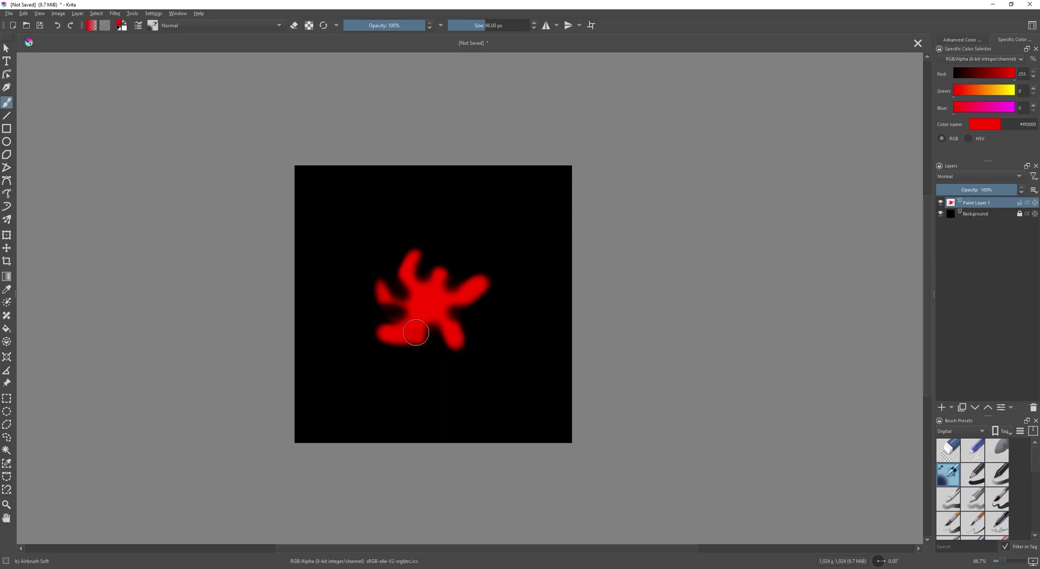
# Step: Apply the G'MIC Twirl filter to the red splat with an amplitude of 0.86
pyautogui.click(115, 13)
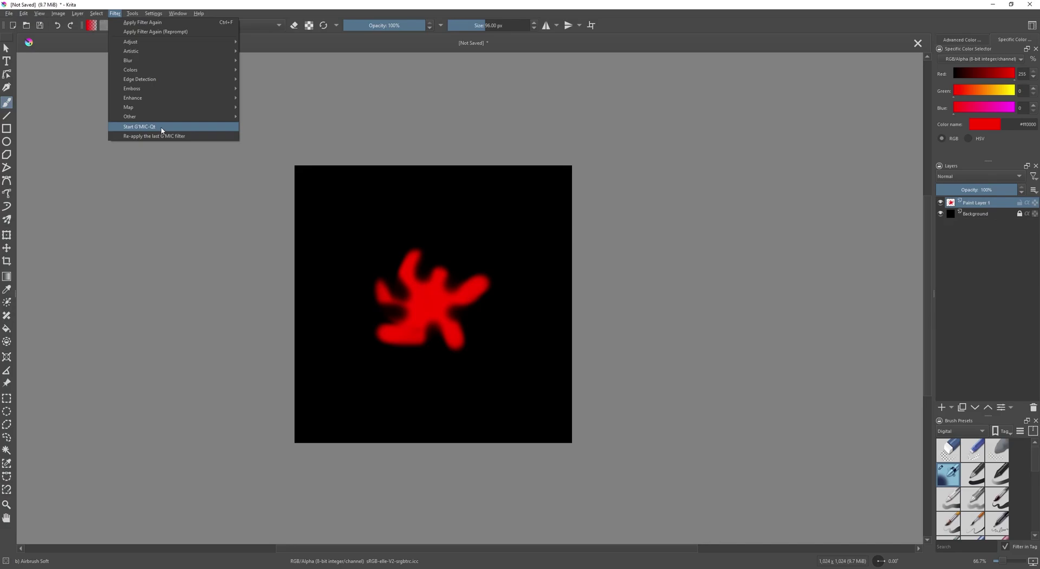
pyautogui.click(161, 127)
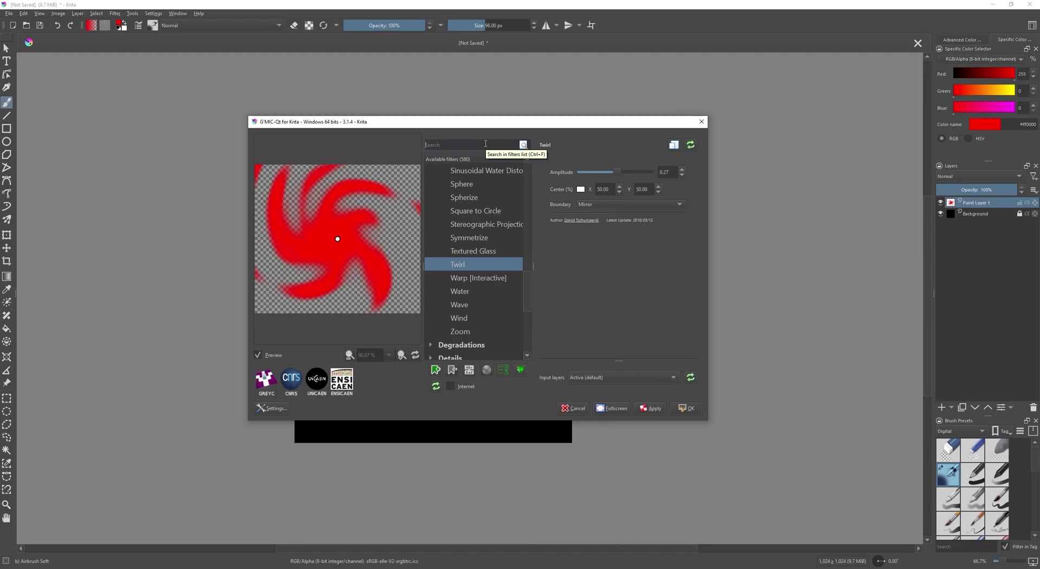
pyautogui.write('twir')
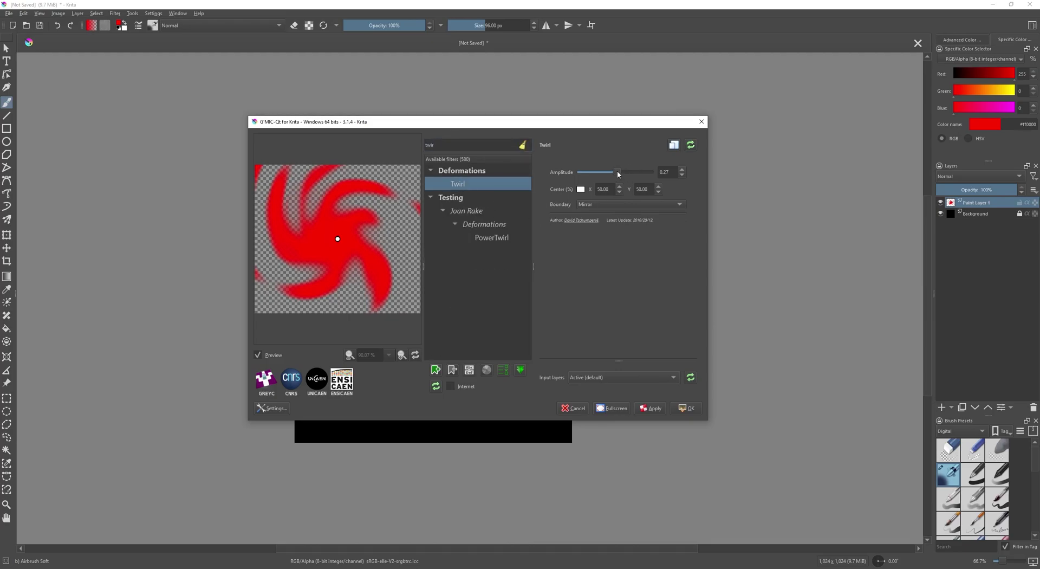
pyautogui.moveTo(625, 172); pyautogui.dragTo(621, 173)
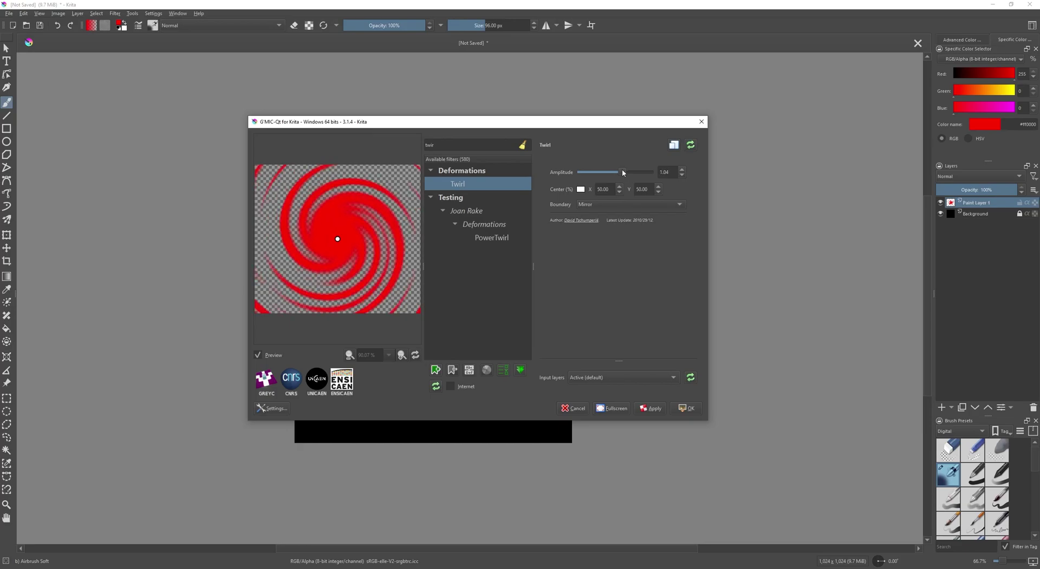
pyautogui.click(653, 409)
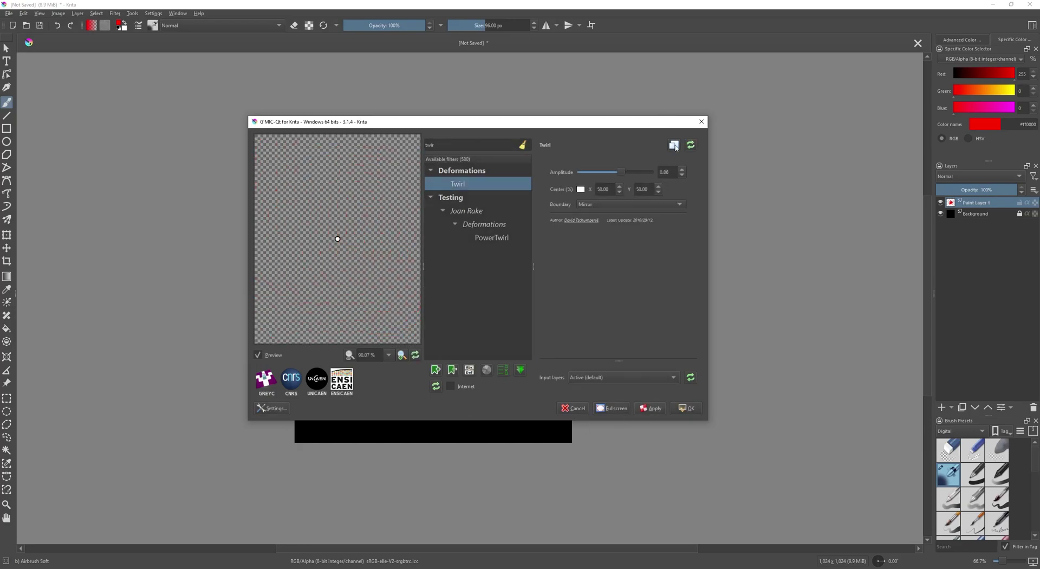
pyautogui.click(702, 125)
# Step: Erase the stray red fragments at the corners around the twirled shape
pyautogui.press('e')
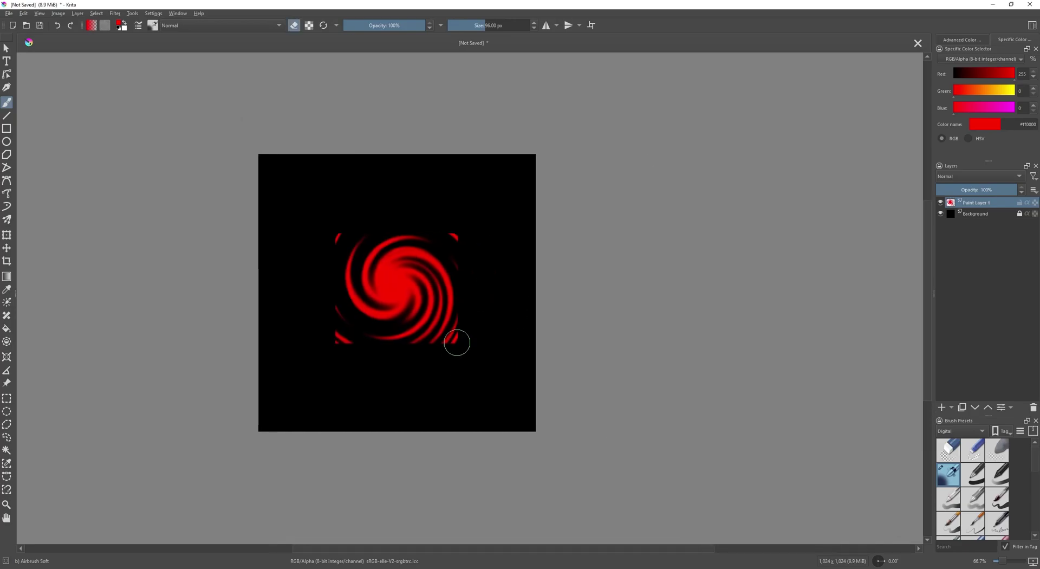
pyautogui.moveTo(476, 361); pyautogui.dragTo(478, 314)
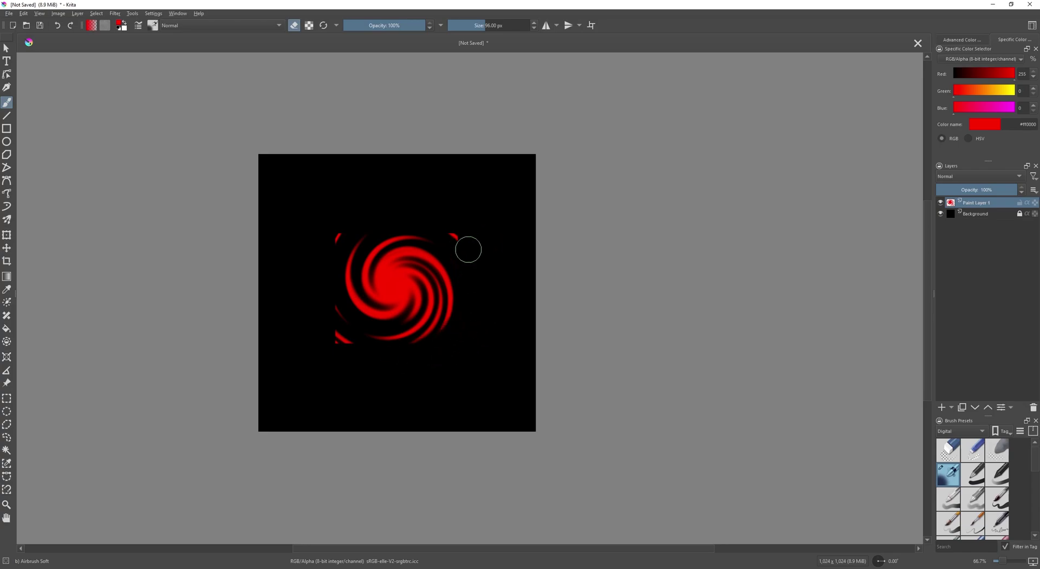
pyautogui.moveTo(401, 215); pyautogui.dragTo(326, 252)
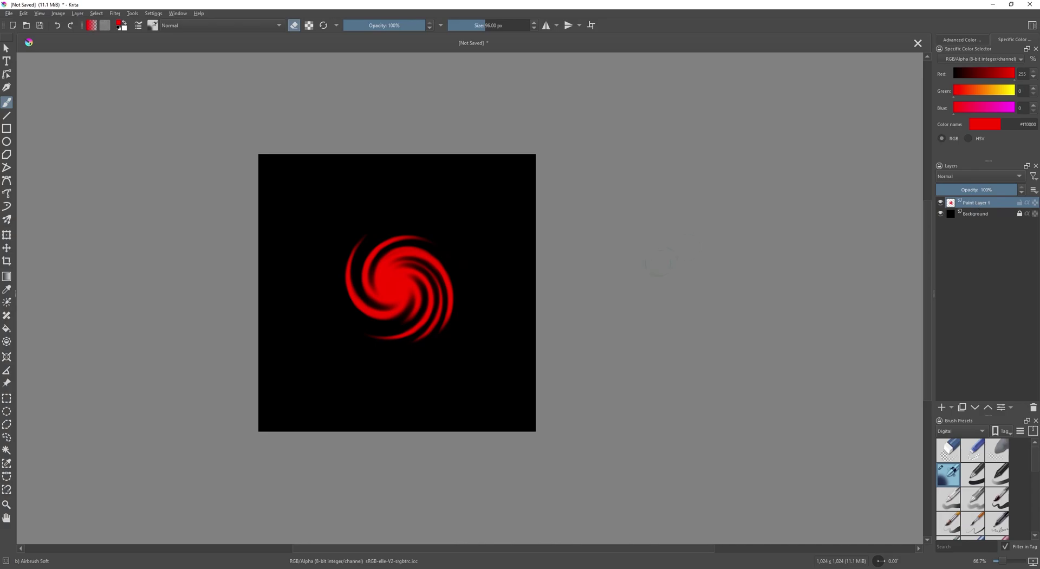
# Step: Enlarge the red swirl slightly with the Transform tool and hide Paint Layer 1
pyautogui.hotkey('ctrl', 't')
pyautogui.moveTo(458, 231)
pyautogui.mouseDown()
pyautogui.moveTo(471, 206)
pyautogui.moveTo(485, 209)
pyautogui.moveTo(464, 220)
pyautogui.mouseUp()
pyautogui.click(958, 177)
pyautogui.click(959, 180)
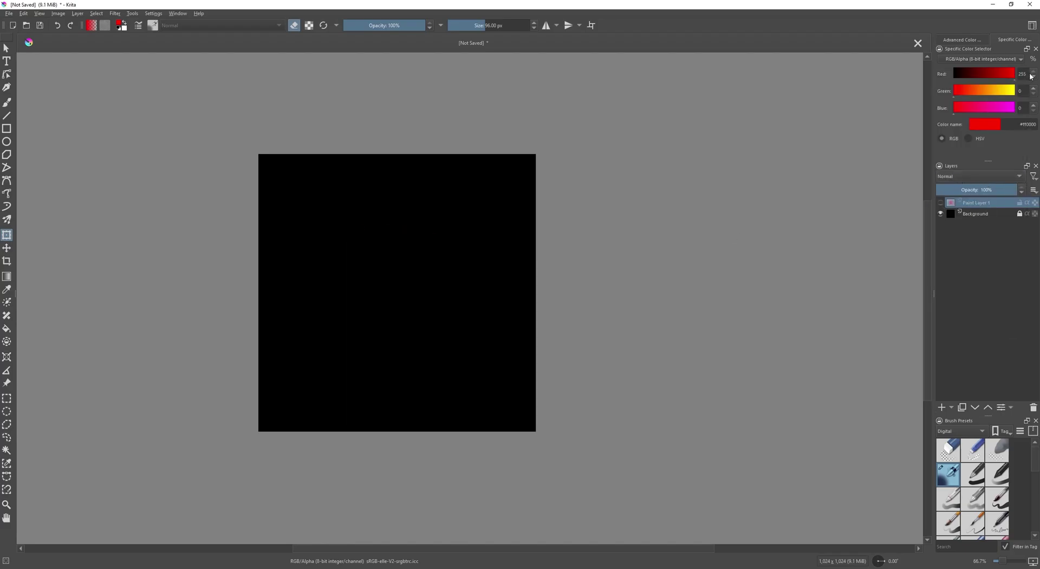
# Step: Set the paint colour to pure green (Green 255, Red and Blue 0) and add a new paint layer
pyautogui.write('0255')
pyautogui.press('Return')
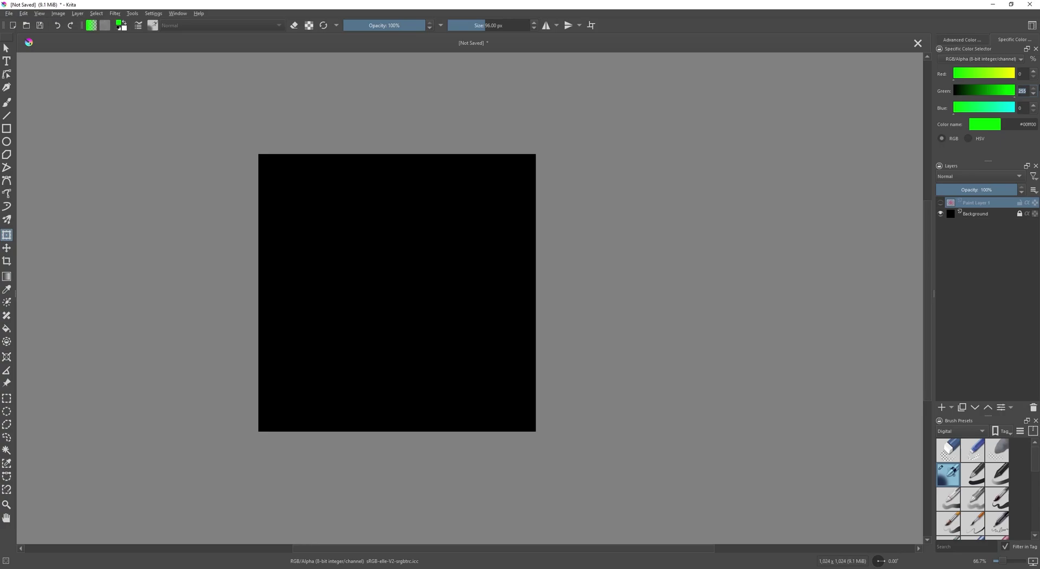
pyautogui.click(941, 408)
# Step: Paint a large green splat with uneven arms using a 215 px brush, carving gaps between the arms with the eraser
pyautogui.press('b')
pyautogui.press(']')
pyautogui.press(']')
pyautogui.press(']')
pyautogui.press(']')
pyautogui.press(']')
pyautogui.press(']')
pyautogui.press(']')
pyautogui.press(']')
pyautogui.press(']')
pyautogui.press(']')
pyautogui.press(']')
pyautogui.press(']')
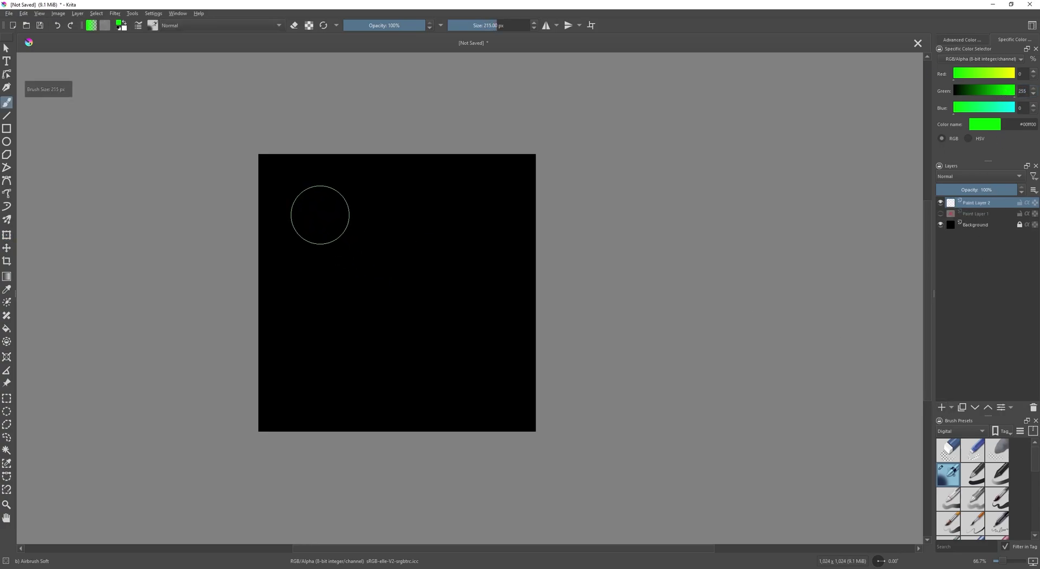
pyautogui.moveTo(320, 214)
pyautogui.mouseDown()
pyautogui.moveTo(411, 255)
pyautogui.moveTo(432, 352)
pyautogui.moveTo(340, 296)
pyautogui.moveTo(445, 290)
pyautogui.moveTo(417, 297)
pyautogui.mouseUp()
pyautogui.press('e')
pyautogui.moveTo(477, 243)
pyautogui.mouseDown()
pyautogui.moveTo(437, 196)
pyautogui.moveTo(298, 267)
pyautogui.moveTo(379, 391)
pyautogui.moveTo(453, 295)
pyautogui.moveTo(399, 297)
pyautogui.moveTo(408, 292)
pyautogui.mouseUp()
pyautogui.press('e')
pyautogui.moveTo(389, 254); pyautogui.dragTo(404, 298)
# Step: Add broad green dabs at the splat's centre and fade its outer edges with a 700 px eraser
pyautogui.press(']')
pyautogui.press(']')
pyautogui.press(']')
pyautogui.press(']')
pyautogui.press(']')
pyautogui.press(']')
pyautogui.press(']')
pyautogui.press(']')
pyautogui.click(390, 286)
pyautogui.click(390, 284)
pyautogui.press('e')
pyautogui.moveTo(267, 157)
pyautogui.mouseDown()
pyautogui.moveTo(495, 265)
pyautogui.moveTo(372, 336)
pyautogui.moveTo(394, 271)
pyautogui.moveTo(464, 406)
pyautogui.moveTo(449, 203)
pyautogui.mouseUp()
# Step: Apply the G'MIC Twirl filter to the green splat with Transparent boundary and an amplitude of 1.73
pyautogui.click(115, 13)
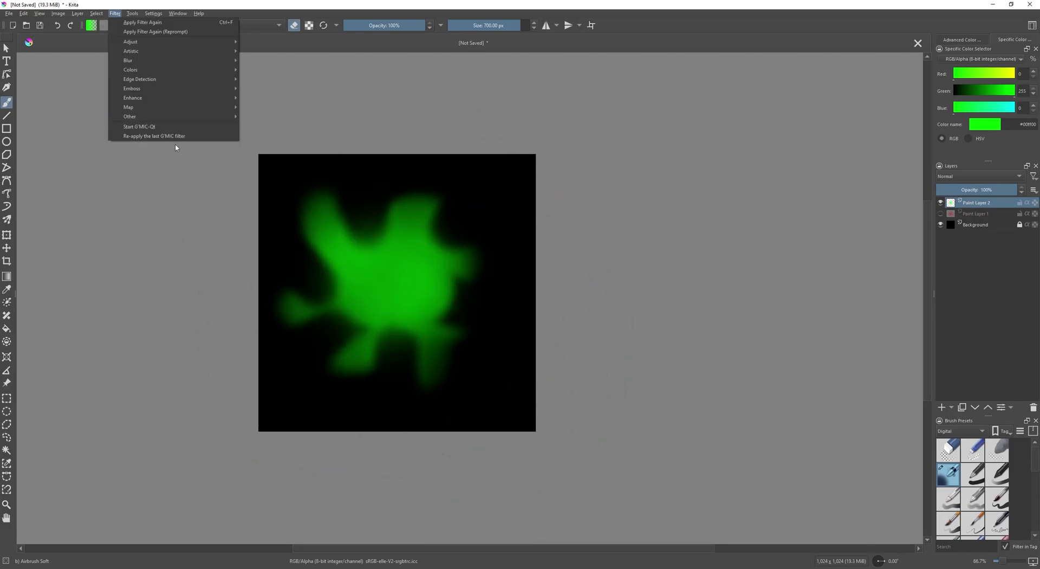
pyautogui.click(160, 124)
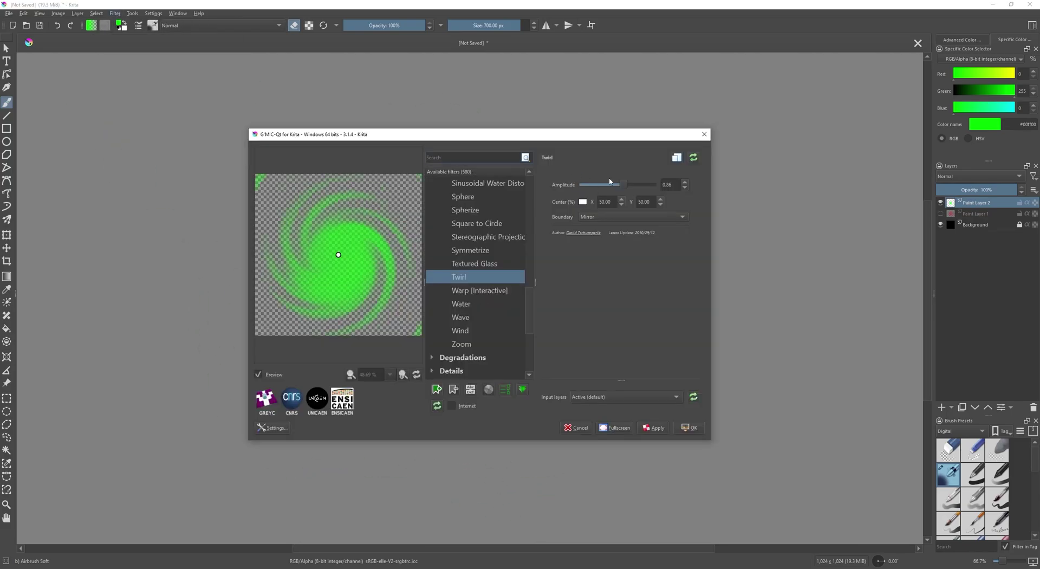
pyautogui.click(621, 217)
pyautogui.click(622, 189)
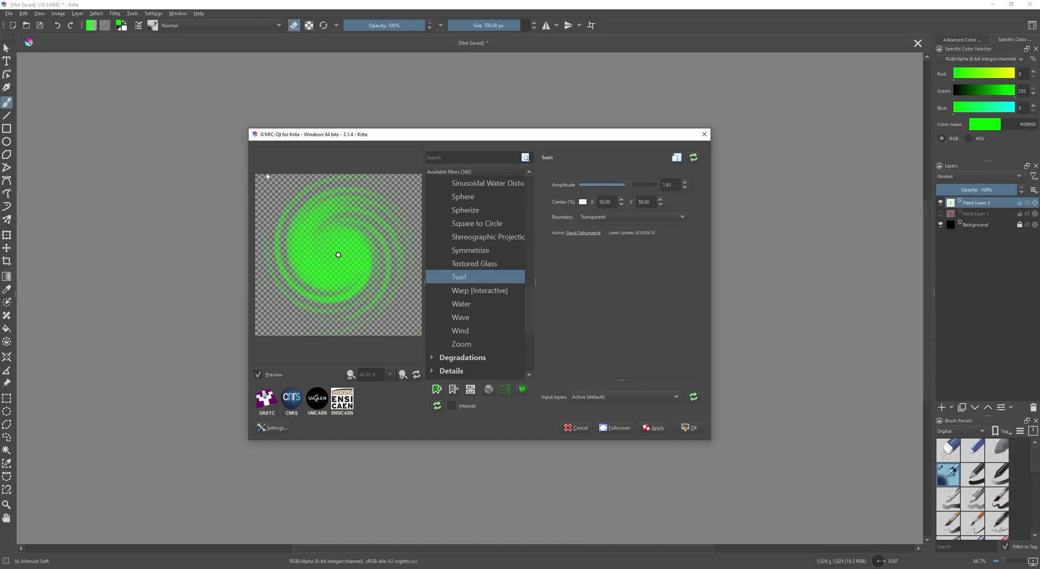
pyautogui.moveTo(633, 184); pyautogui.dragTo(631, 188)
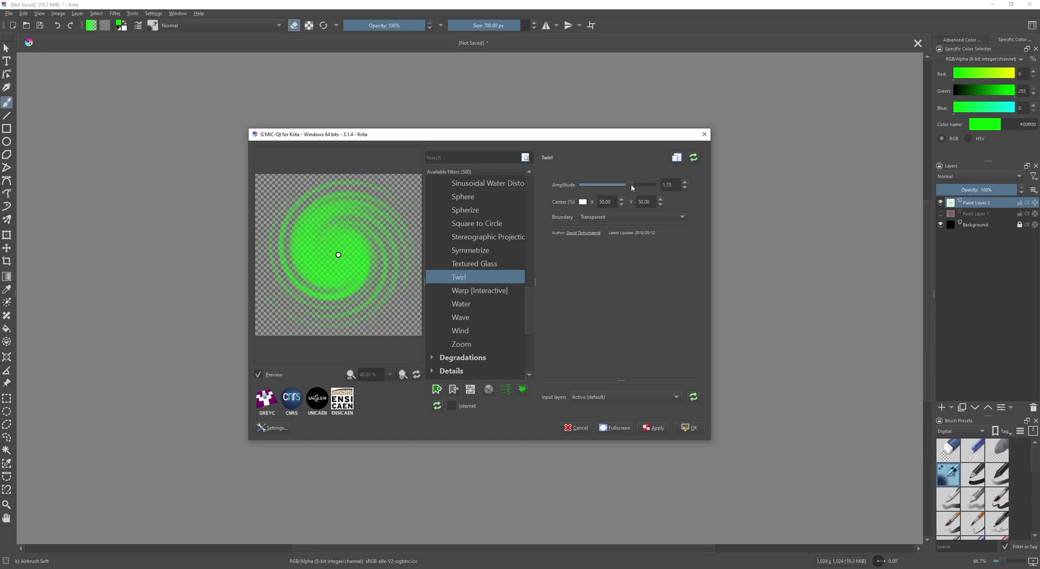
pyautogui.click(651, 428)
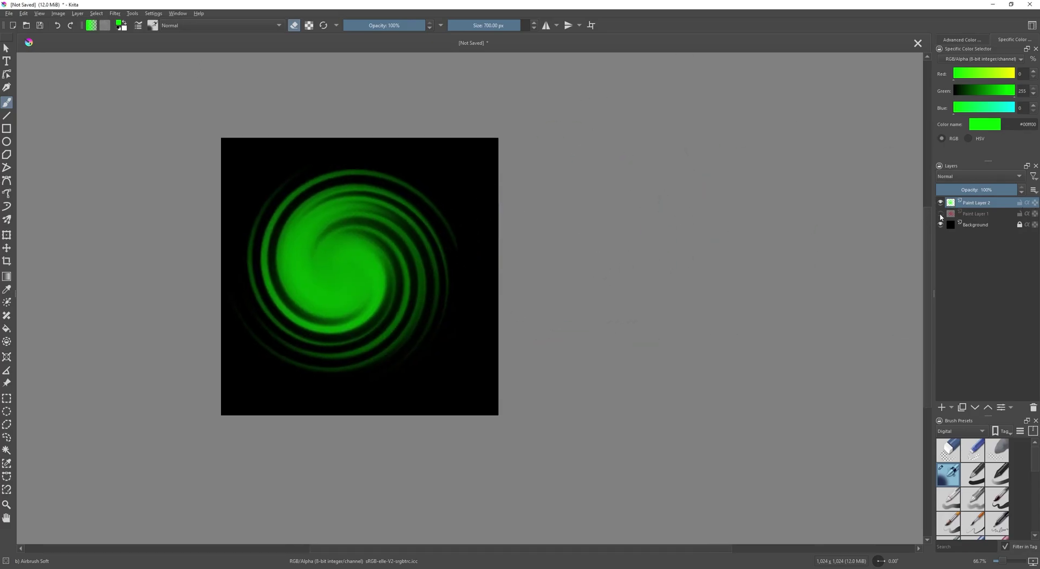
# Step: Show Paint Layer 1 and move the green swirl slightly so it centres over the red one
pyautogui.click(940, 214)
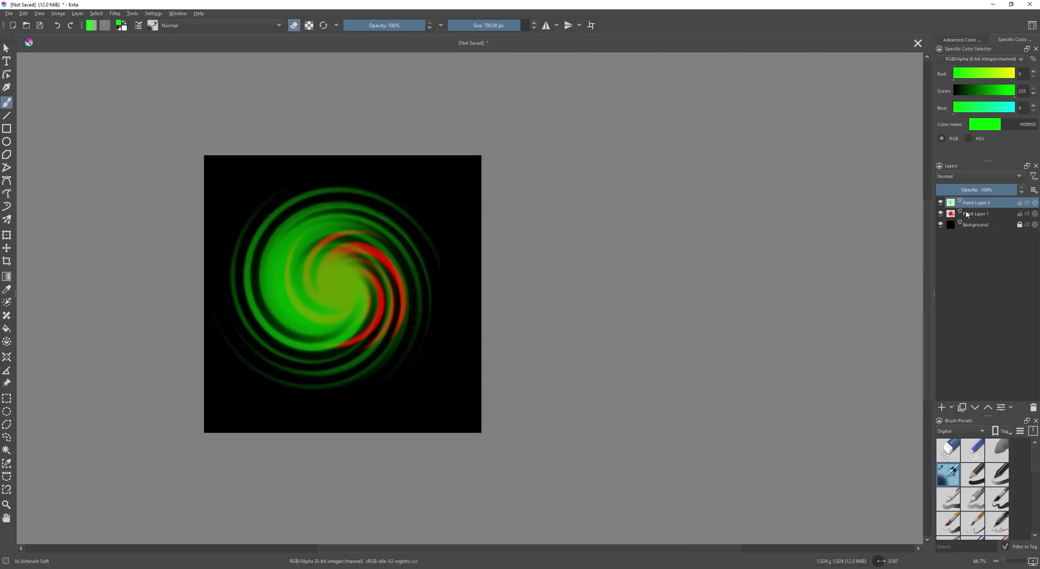
pyautogui.press('t')
pyautogui.moveTo(307, 312); pyautogui.dragTo(329, 315)
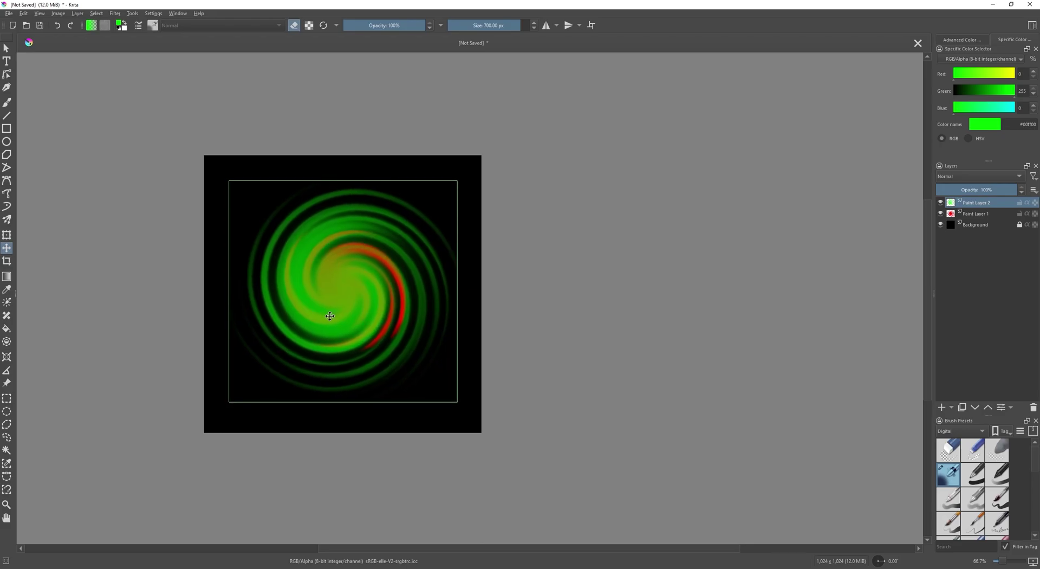
# Step: Hide the red and green swirl layers and return to the brush
pyautogui.click(940, 213)
pyautogui.click(940, 202)
pyautogui.write('b')
# Step: Set the paint colour to pure blue (Blue 255, Red and Green 0) and add a third paint layer
pyautogui.write('0')
pyautogui.press('Tab')
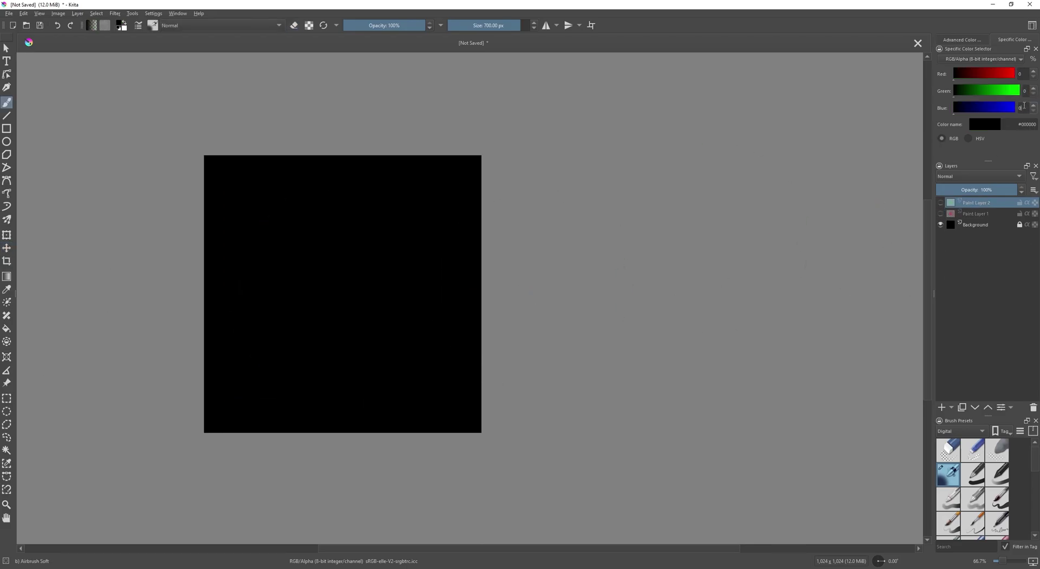
pyautogui.write('255')
pyautogui.press('Insert')
# Step: Shrink the brush to 41 px and paint several small scattered blue blobs on Paint Layer 3
pyautogui.press('[')
pyautogui.press('[')
pyautogui.press('[')
pyautogui.press('[')
pyautogui.press('[')
pyautogui.press('[')
pyautogui.press('[')
pyautogui.press('[')
pyautogui.press('[')
pyautogui.press('[')
pyautogui.keyDown('shift'); pyautogui.moveTo(277, 370); pyautogui.dragTo(267, 362); pyautogui.keyUp('shift')
pyautogui.moveTo(311, 268)
pyautogui.mouseDown()
pyautogui.moveTo(303, 255)
pyautogui.moveTo(322, 247)
pyautogui.mouseUp()
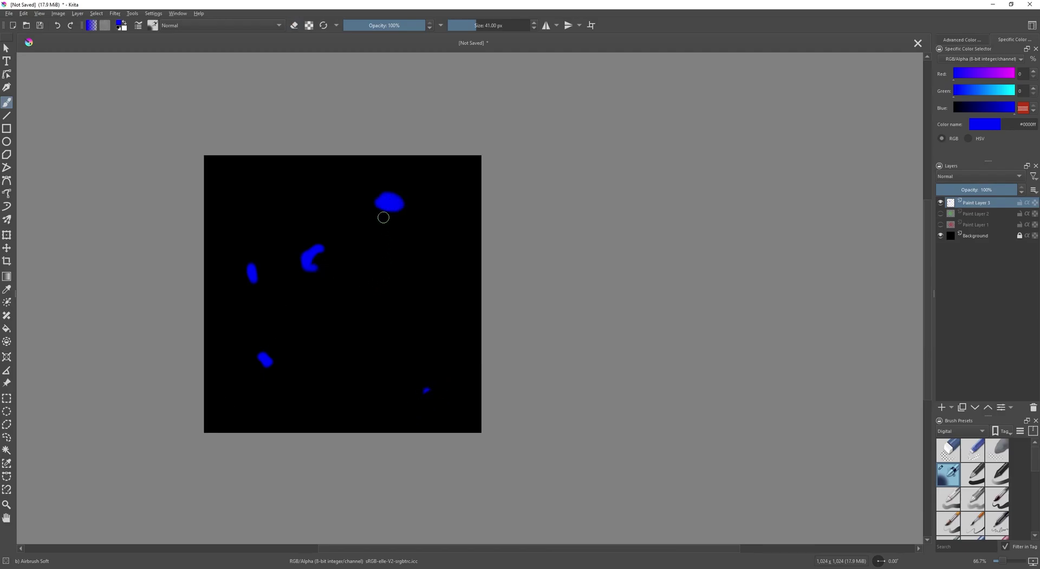
# Step: Apply the G'MIC Twirl filter to the blue blobs with an amplitude of 3.32, centred near the middle
pyautogui.click(114, 13)
pyautogui.click(143, 128)
pyautogui.moveTo(644, 200)
pyautogui.mouseDown()
pyautogui.moveTo(628, 196)
pyautogui.moveTo(642, 196)
pyautogui.mouseUp()
pyautogui.moveTo(339, 271)
pyautogui.mouseDown()
pyautogui.moveTo(368, 249)
pyautogui.moveTo(347, 286)
pyautogui.moveTo(340, 271)
pyautogui.mouseUp()
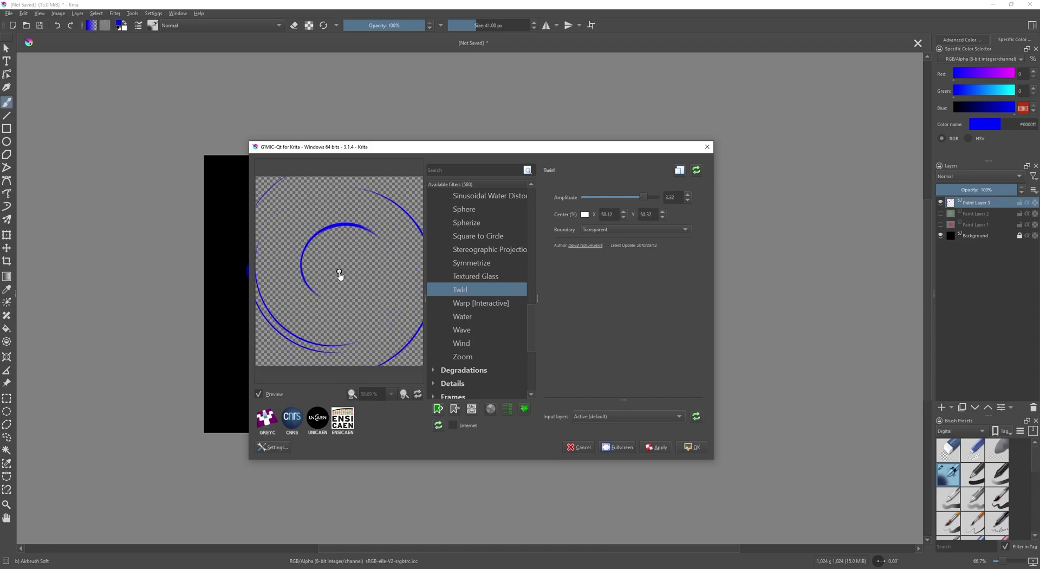
pyautogui.click(653, 447)
pyautogui.click(707, 148)
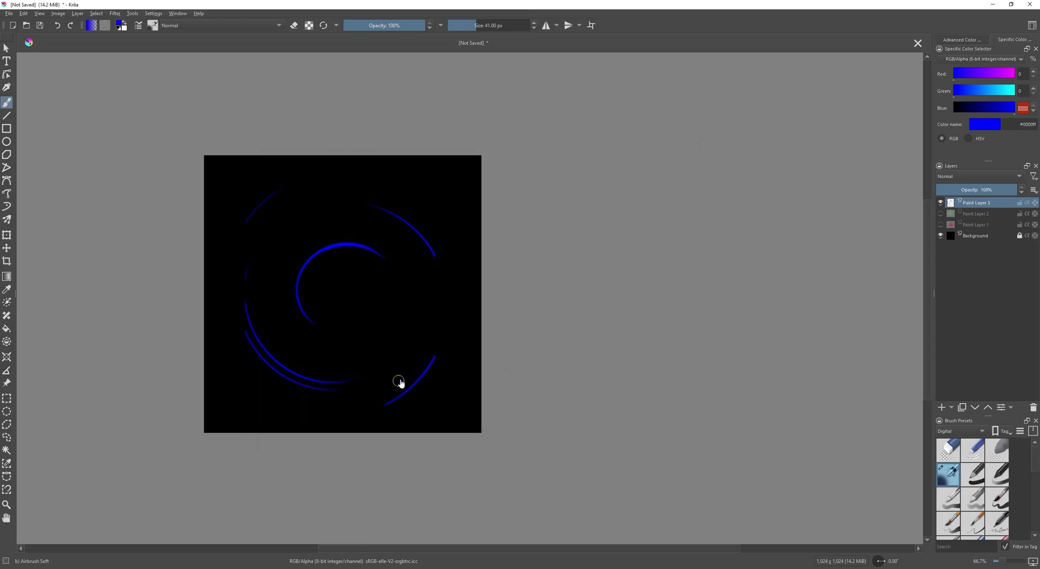
# Step: Show only the red swirl above the background and soften its outer edges on Paint Layer 1 with a 390 px soft eraser
pyautogui.click(941, 202)
pyautogui.click(940, 214)
pyautogui.click(940, 214)
pyautogui.click(941, 225)
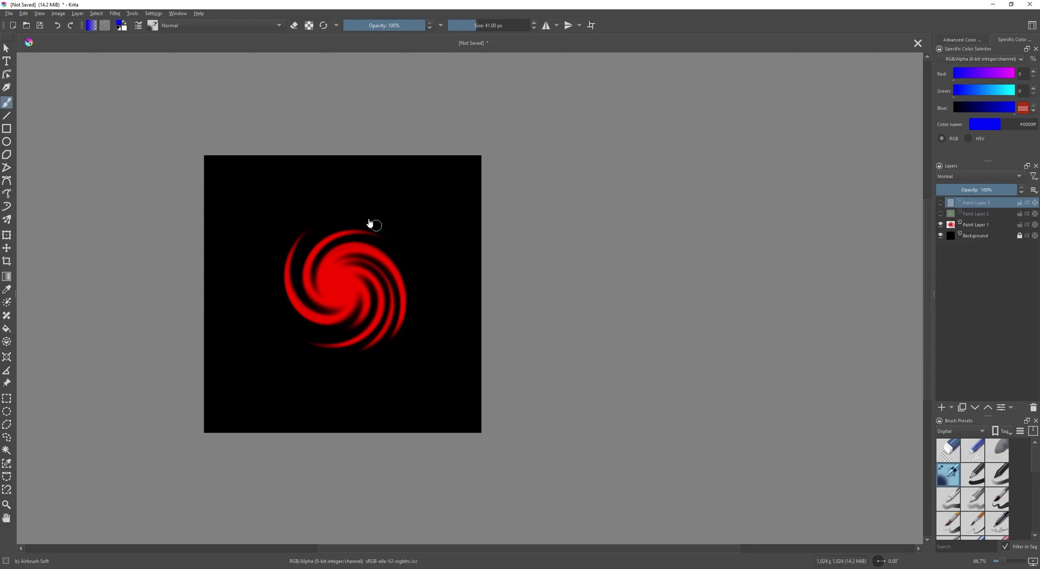
pyautogui.keyDown('shift'); pyautogui.moveTo(323, 374); pyautogui.dragTo(328, 372); pyautogui.keyUp('shift')
pyautogui.click(941, 225)
pyautogui.click(941, 224)
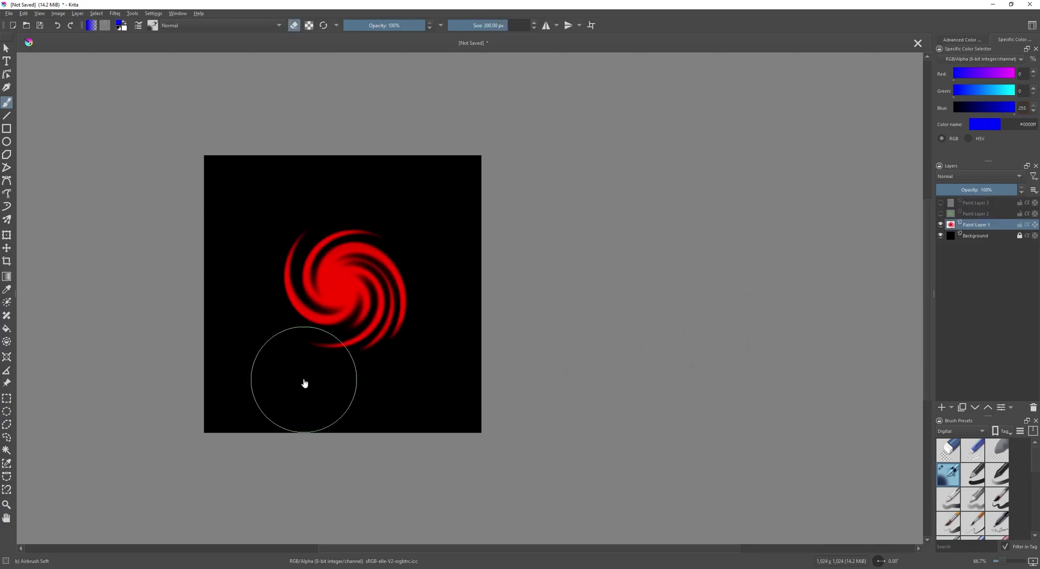
pyautogui.moveTo(416, 315)
pyautogui.mouseDown()
pyautogui.moveTo(385, 244)
pyautogui.moveTo(246, 276)
pyautogui.moveTo(331, 235)
pyautogui.moveTo(460, 272)
pyautogui.moveTo(408, 353)
pyautogui.moveTo(365, 234)
pyautogui.mouseUp()
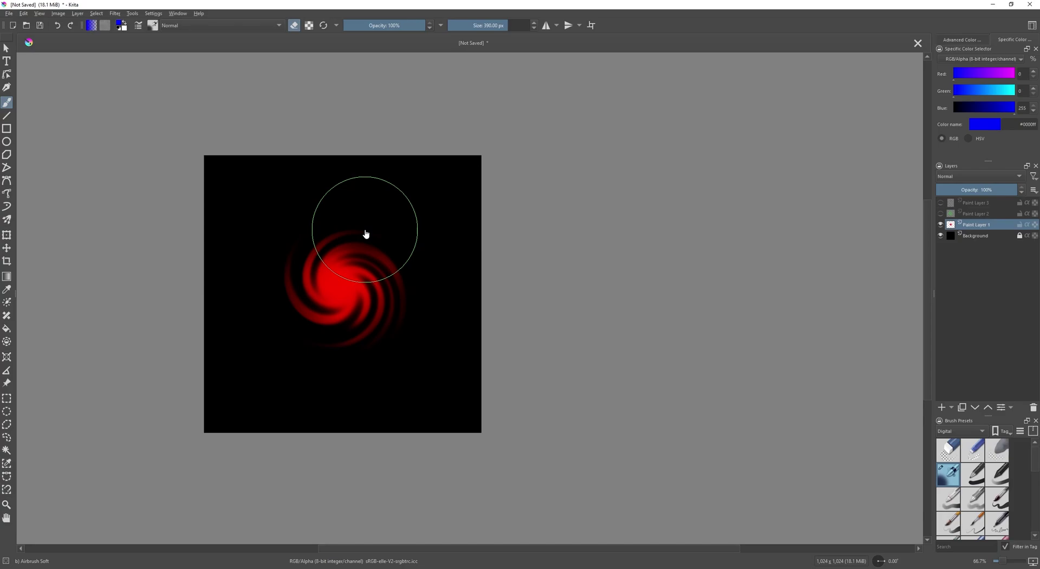
# Step: Show and select Paint Layer 2 and softly erase the green swirl's outer edge with a 506 px eraser
pyautogui.click(940, 224)
pyautogui.click(940, 214)
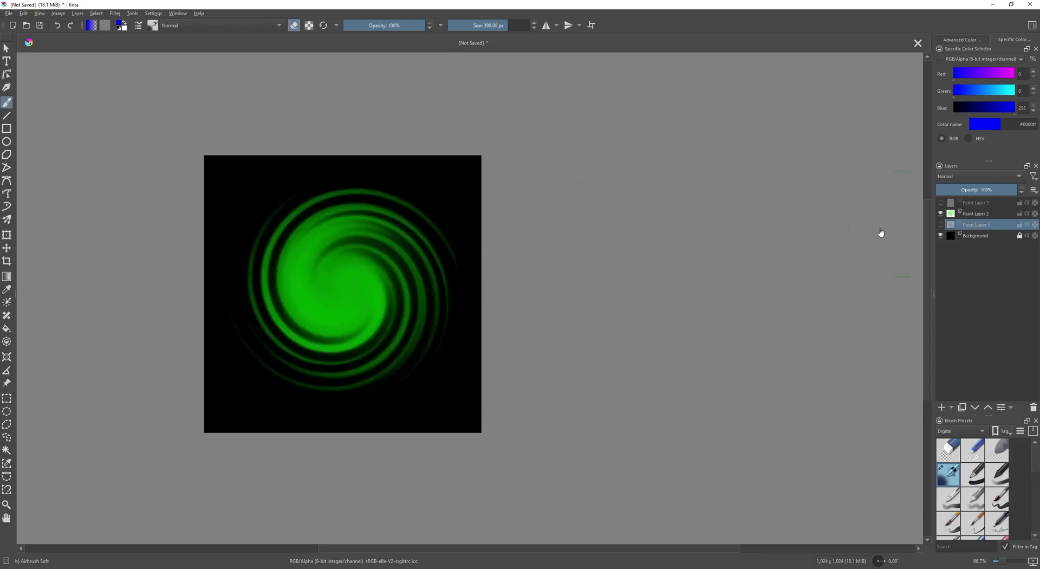
pyautogui.press(']')
pyautogui.click(940, 224)
pyautogui.click(940, 213)
pyautogui.click(950, 212)
pyautogui.click(940, 213)
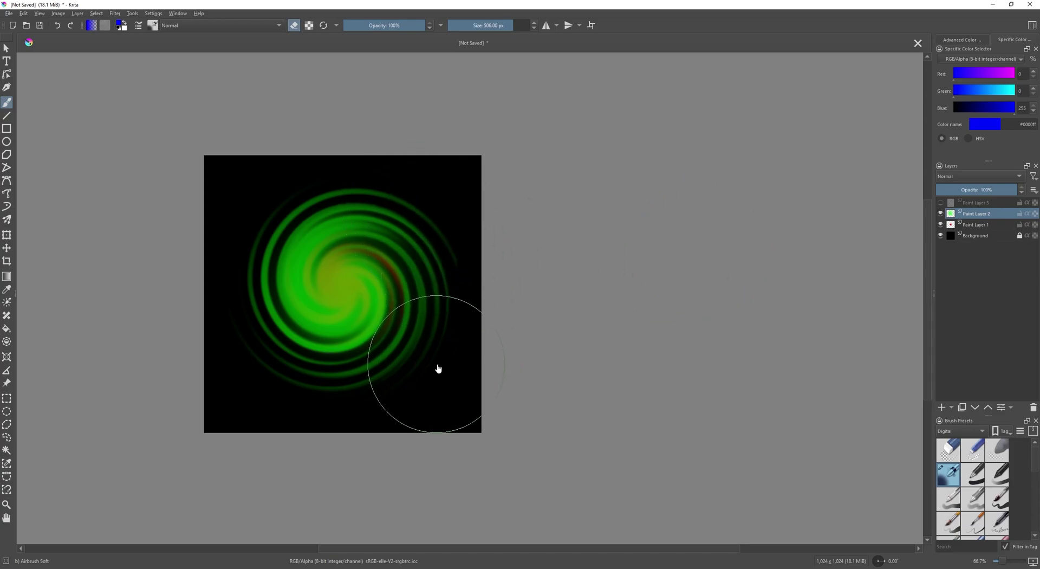
pyautogui.moveTo(395, 166)
pyautogui.mouseDown()
pyautogui.moveTo(258, 202)
pyautogui.moveTo(354, 322)
pyautogui.moveTo(302, 226)
pyautogui.moveTo(437, 278)
pyautogui.mouseUp()
# Step: Hide the green swirl layer, then show and select Paint Layer 3 with the blue arcs
pyautogui.click(940, 203)
pyautogui.click(940, 213)
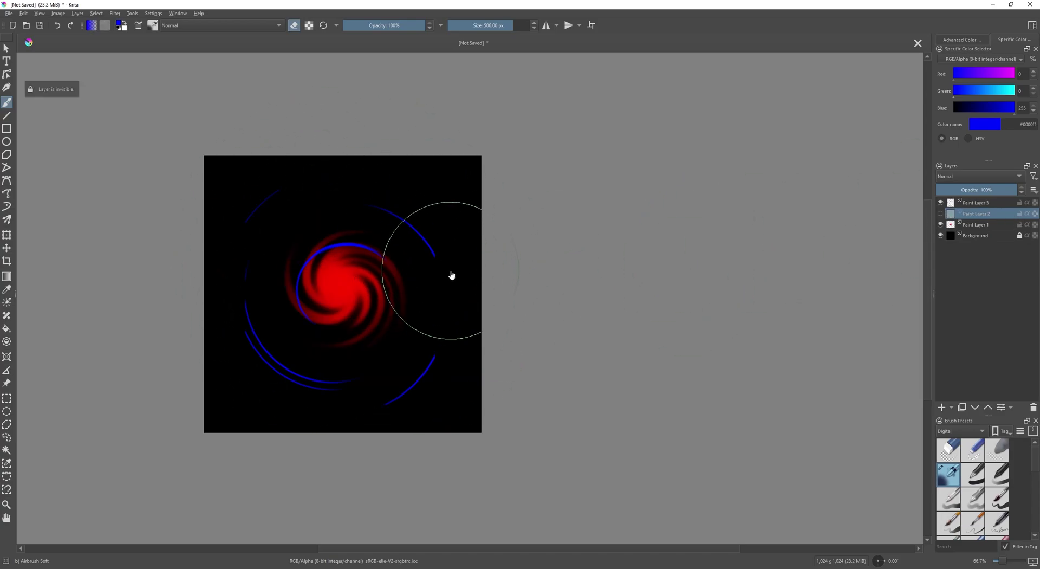
pyautogui.click(940, 202)
pyautogui.click(940, 213)
pyautogui.click(940, 202)
pyautogui.click(941, 214)
pyautogui.click(963, 203)
# Step: Softly erase parts of the blue arcs with smaller eraser sizes so they fade out around the swirl
pyautogui.press('[')
pyautogui.press('[')
pyautogui.press('[')
pyautogui.press('[')
pyautogui.press('[')
pyautogui.press('[')
pyautogui.press('[')
pyautogui.press('[')
pyautogui.press('[')
pyautogui.press('[')
pyautogui.press('[')
pyautogui.press('[')
pyautogui.press('[')
pyautogui.moveTo(434, 254); pyautogui.dragTo(443, 241)
pyautogui.moveTo(296, 180)
pyautogui.mouseDown()
pyautogui.moveTo(313, 179)
pyautogui.moveTo(251, 260)
pyautogui.mouseUp()
pyautogui.press(']')
pyautogui.press(']')
pyautogui.press(']')
pyautogui.moveTo(379, 271)
pyautogui.mouseDown()
pyautogui.moveTo(343, 264)
pyautogui.moveTo(315, 275)
pyautogui.moveTo(337, 249)
pyautogui.mouseUp()
pyautogui.press(']')
pyautogui.press(']')
pyautogui.moveTo(256, 312); pyautogui.dragTo(276, 364)
pyautogui.press('[')
pyautogui.press('[')
pyautogui.press('[')
pyautogui.moveTo(333, 393); pyautogui.dragTo(383, 410)
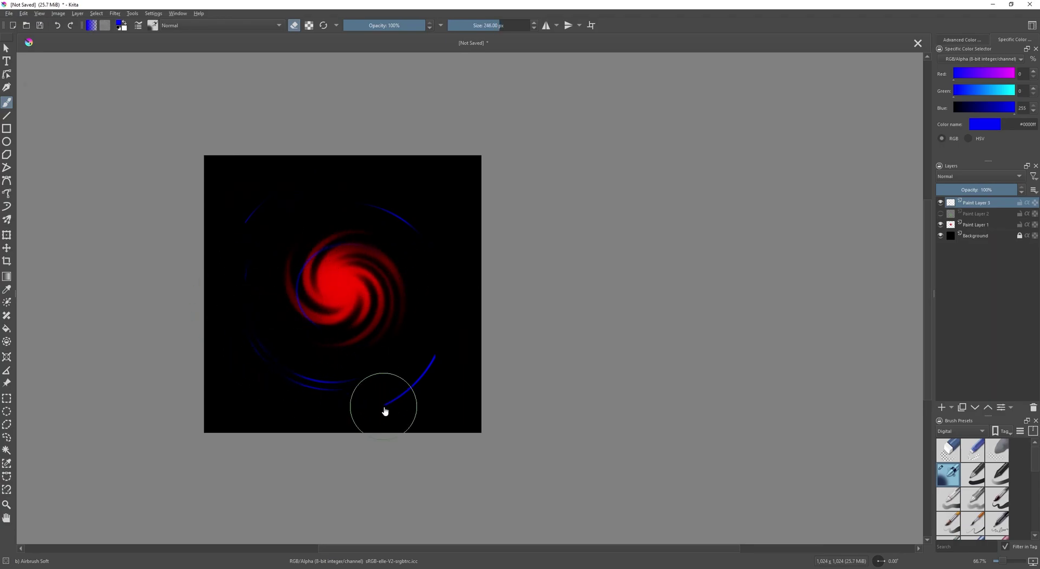
pyautogui.moveTo(409, 230); pyautogui.dragTo(414, 233)
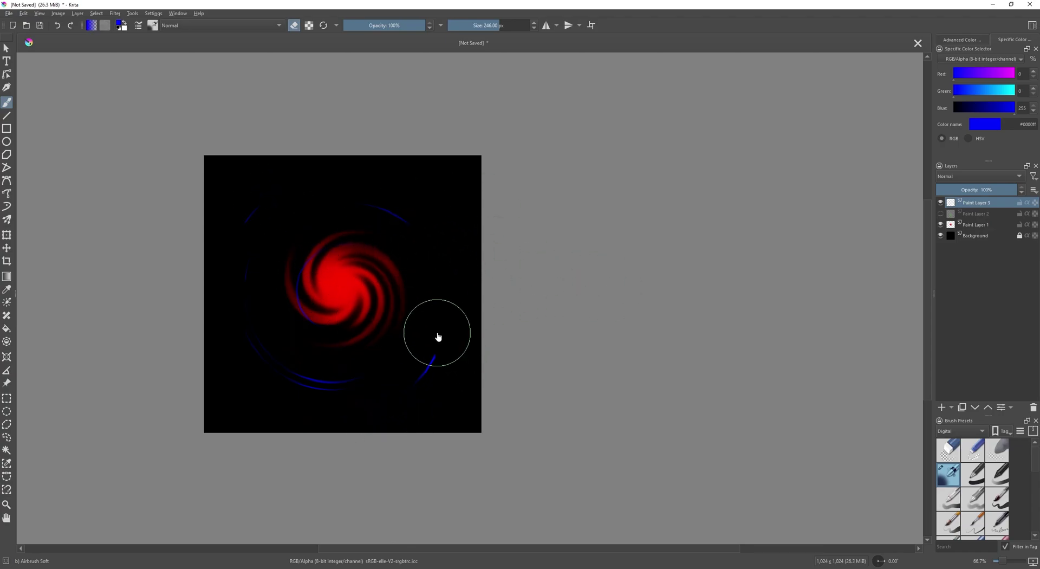
# Step: Make the green swirl on Paint Layer 2 visible again together with the red and blue layers
pyautogui.moveTo(320, 271); pyautogui.dragTo(309, 274, button='middle')
pyautogui.click(940, 214)
pyautogui.click(940, 215)
pyautogui.click(939, 215)
pyautogui.moveTo(769, 216); pyautogui.dragTo(792, 223, button='middle')
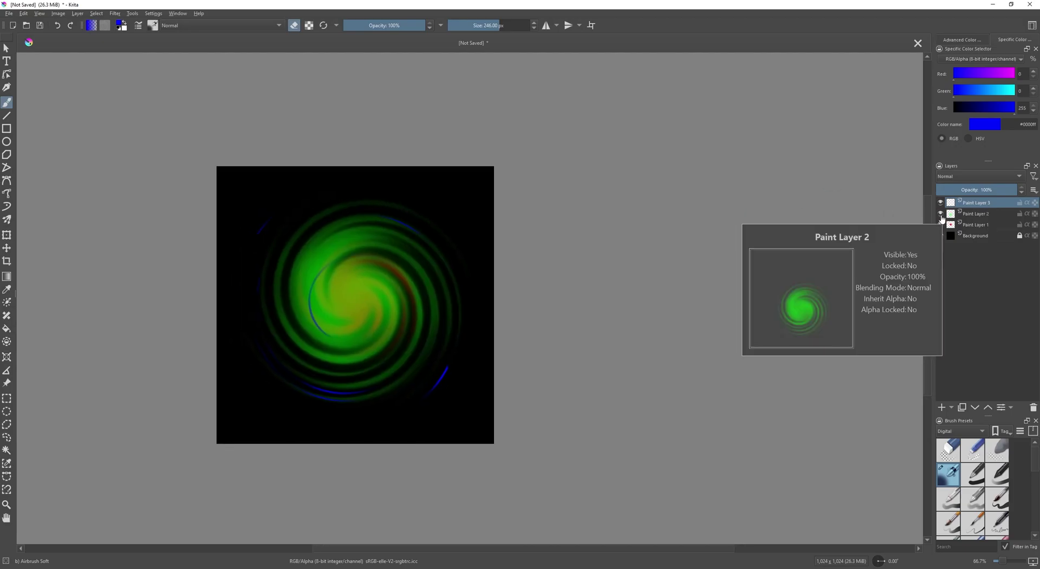
# Step: Set the blending mode of Paint Layer 2 and Paint Layer 3 to Addition
pyautogui.click(958, 176)
pyautogui.click(951, 86)
pyautogui.click(967, 214)
pyautogui.click(961, 176)
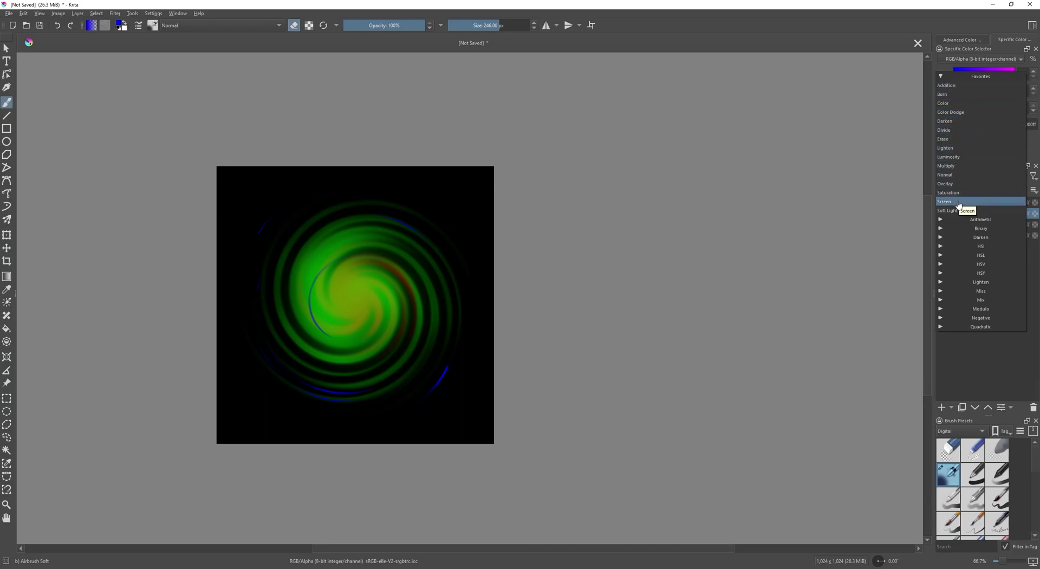
pyautogui.click(957, 86)
pyautogui.click(968, 203)
pyautogui.click(955, 177)
pyautogui.click(956, 86)
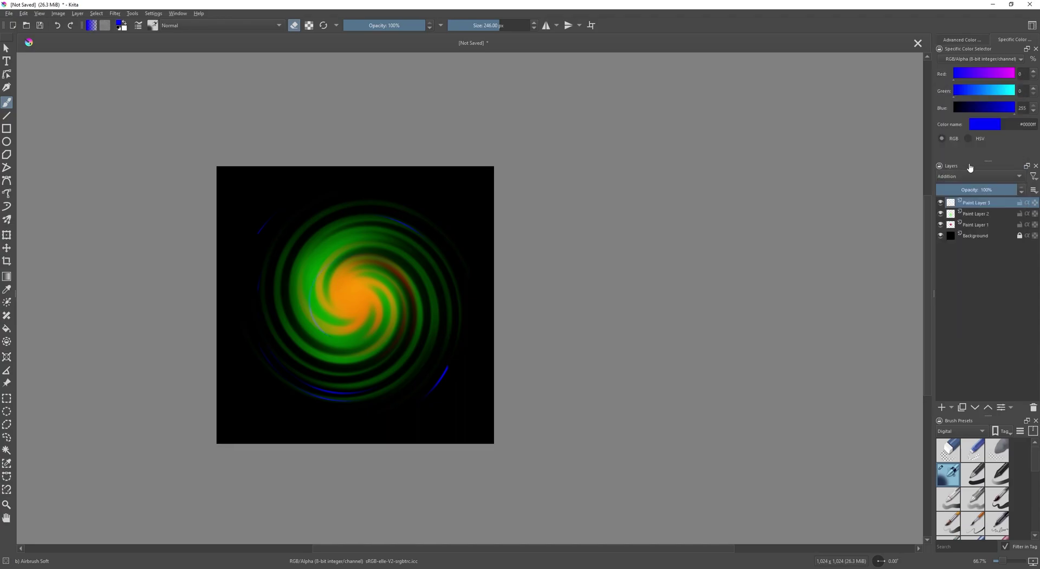
pyautogui.moveTo(711, 270); pyautogui.dragTo(712, 275, button='middle')
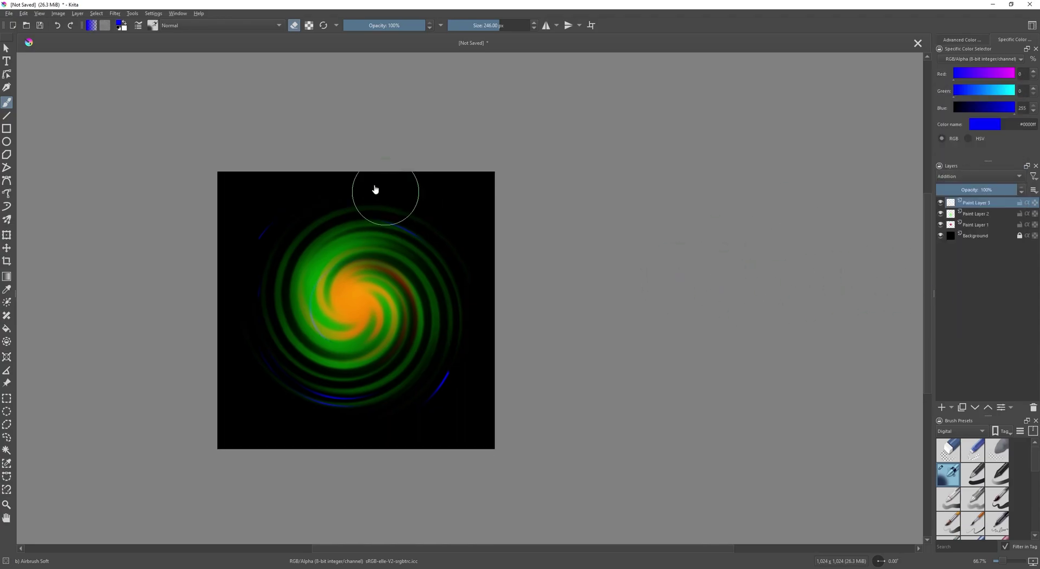
# Step: Export the image as a PNG named Portal_tutorial into the Textures folder
pyautogui.click(8, 13)
pyautogui.click(32, 92)
pyautogui.click(119, 270)
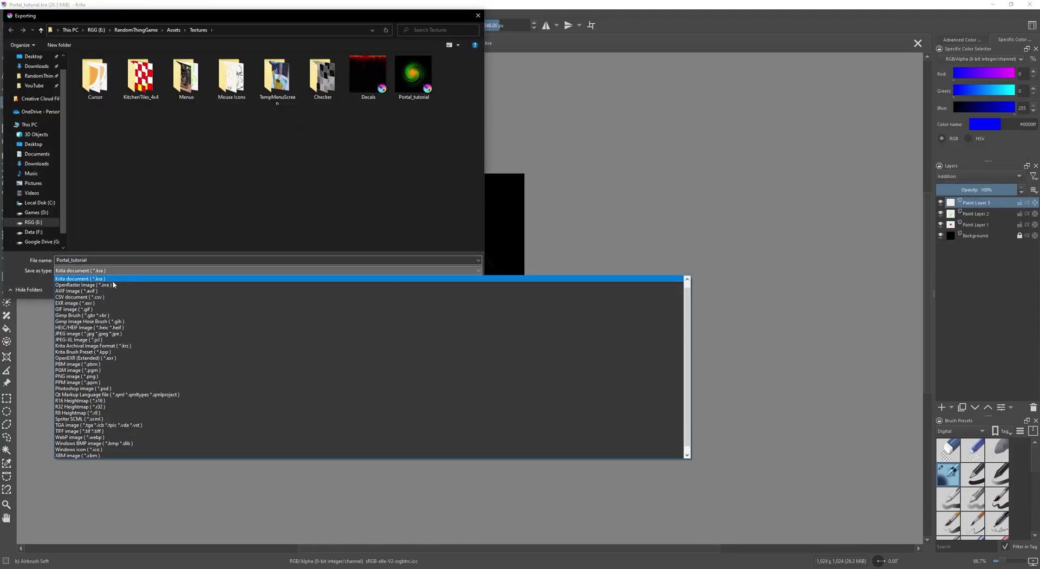
pyautogui.click(120, 376)
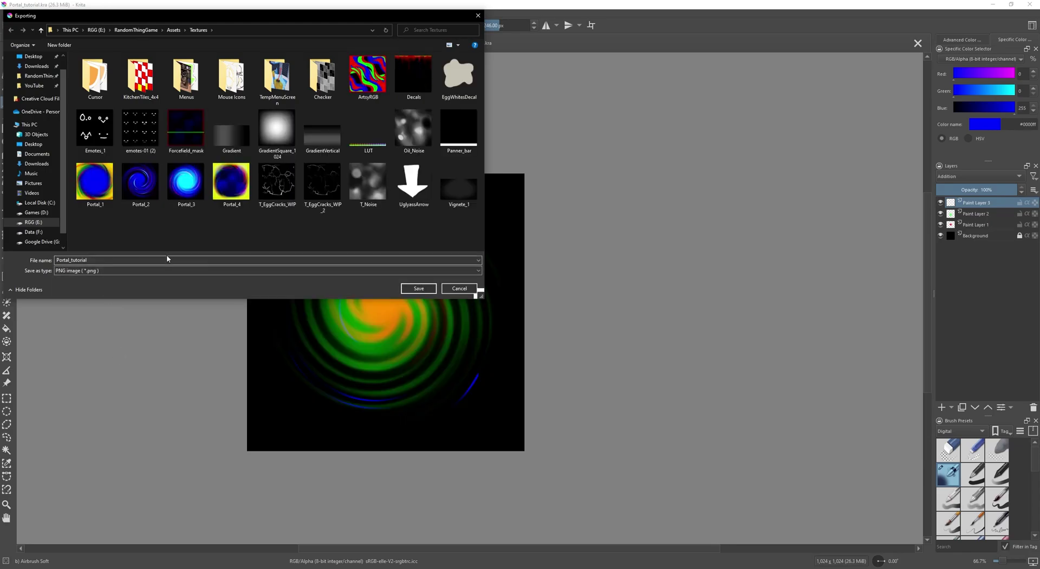
pyautogui.click(419, 288)
pyautogui.click(594, 376)
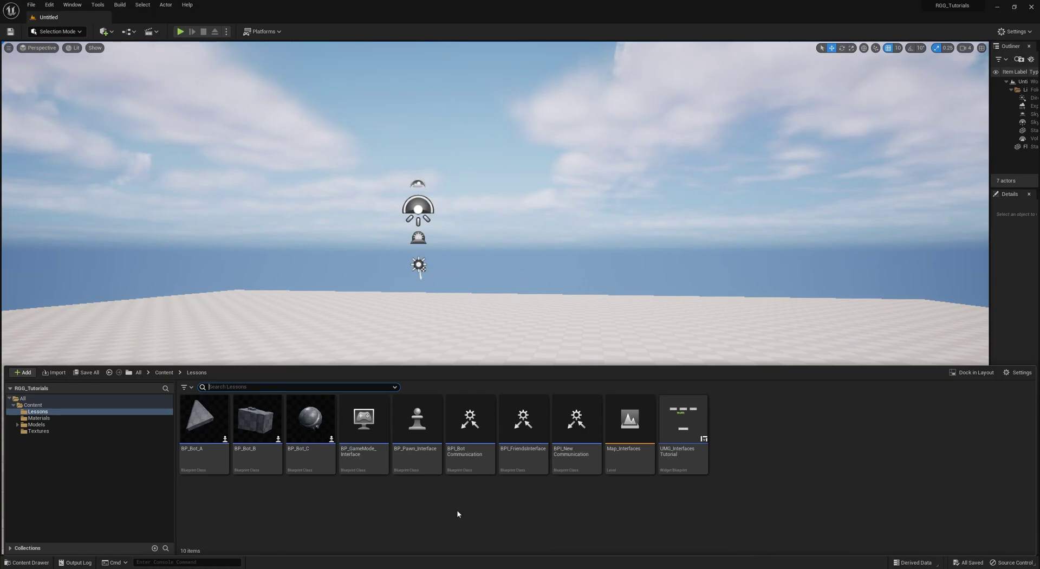
# Step: Switch to Unreal Editor and create a material named M_Portal in the Materials folder
pyautogui.click(39, 418)
pyautogui.rightClick(418, 425)
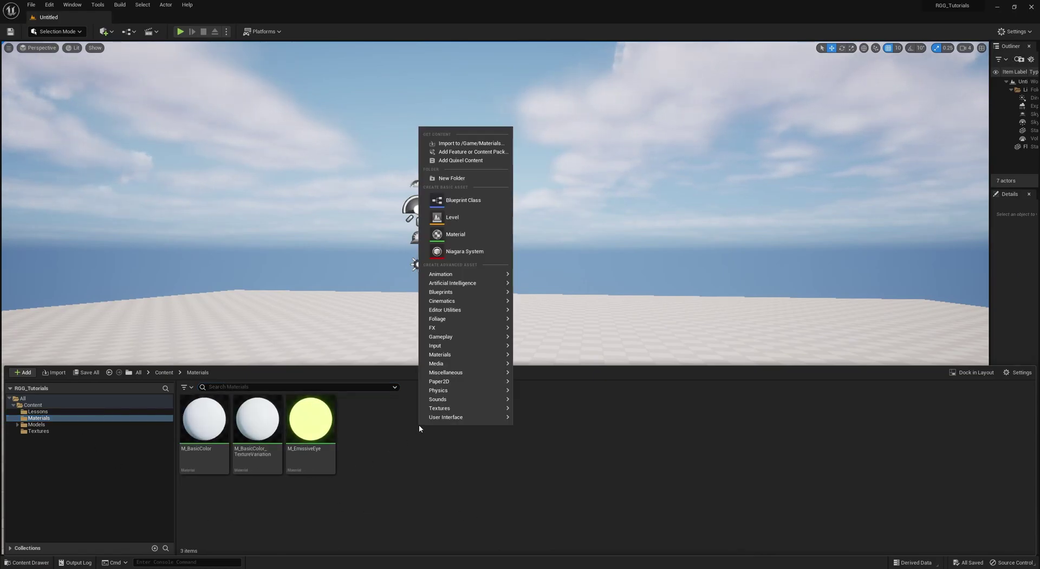
pyautogui.click(452, 235)
pyautogui.write('M_Portal')
pyautogui.press('Return')
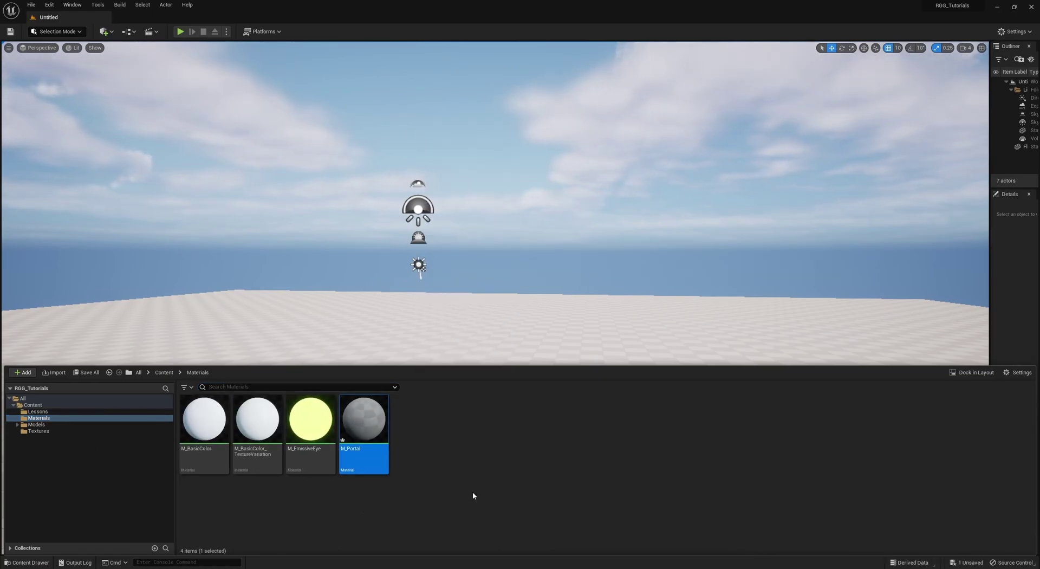
# Step: Import the Portal_tutorial image into the project's Textures folder
pyautogui.click(55, 431)
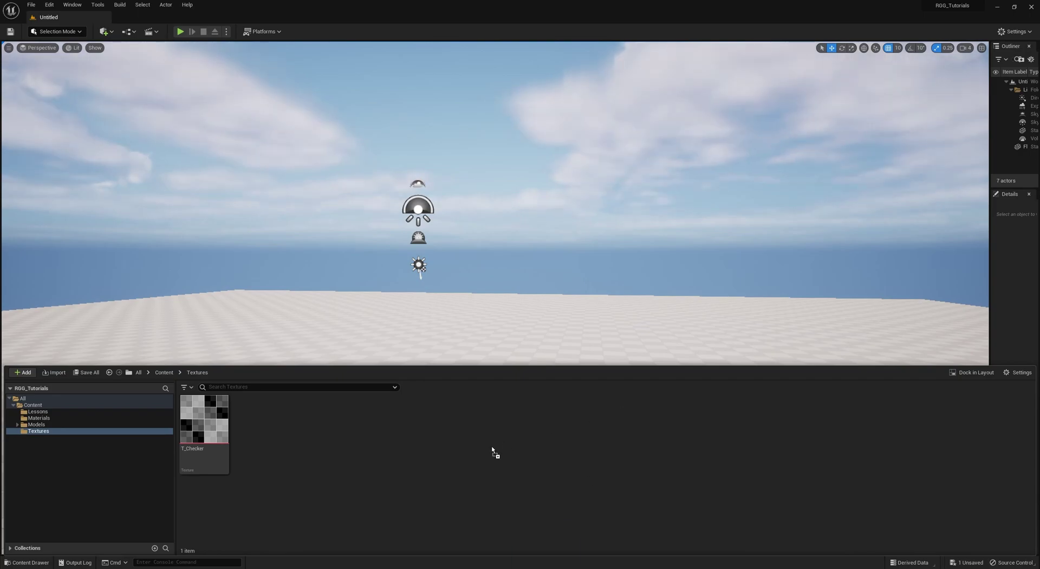
pyautogui.moveTo(494, 453); pyautogui.dragTo(490, 458)
pyautogui.moveTo(329, 484); pyautogui.dragTo(284, 480, button='right')
# Step: Open the M_Portal material and add the Portal_tutorial texture to its graph as a Texture Sample
pyautogui.hotkey('ctrl', 'space')
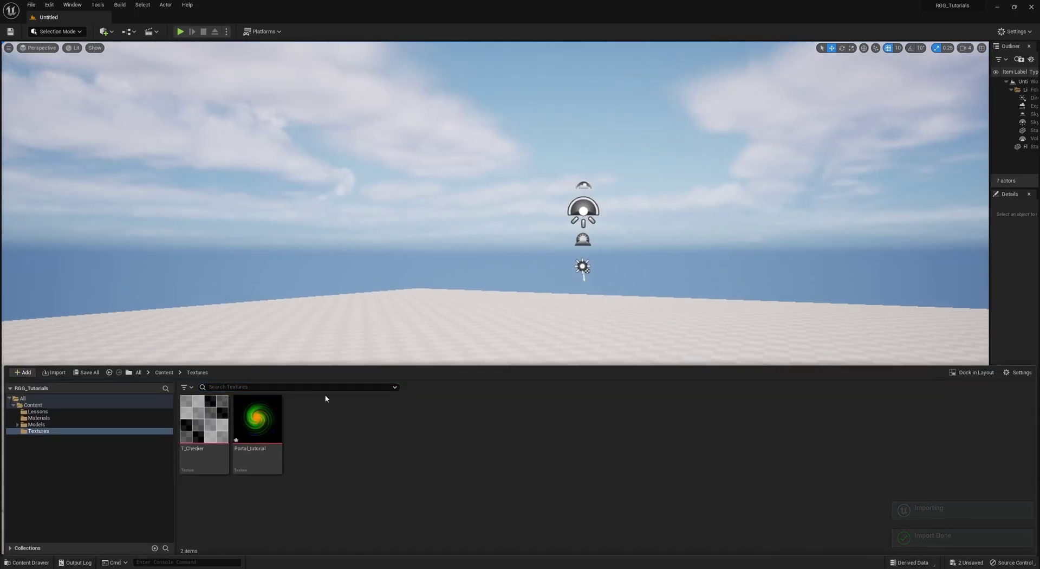
pyautogui.click(84, 419)
pyautogui.moveTo(364, 416); pyautogui.dragTo(377, 428)
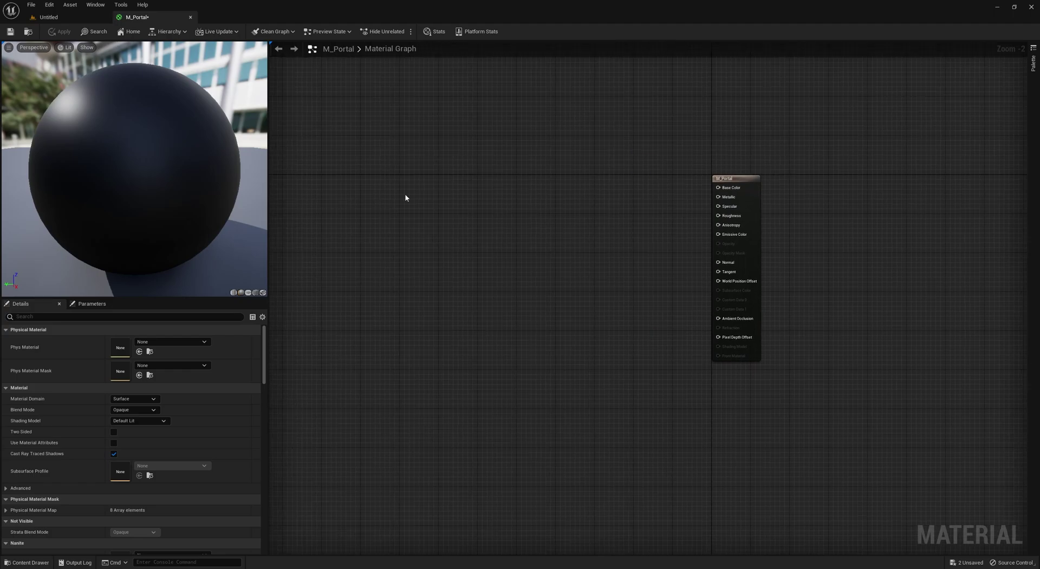
pyautogui.hotkey('ctrl', 'space')
pyautogui.click(38, 431)
pyautogui.moveTo(202, 417); pyautogui.dragTo(425, 199)
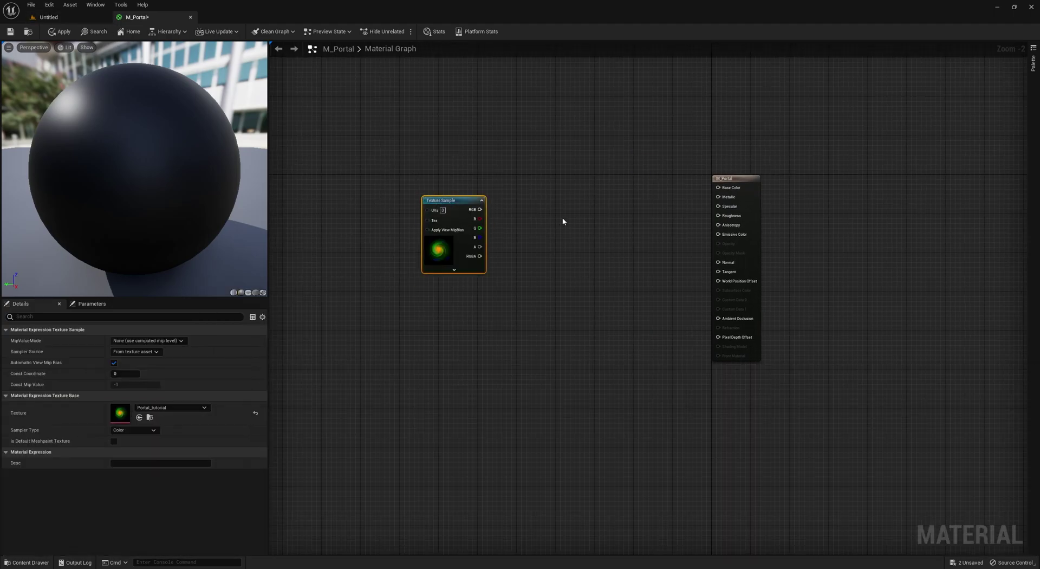
# Step: Preview the texture on a cube by wiring its RGB, red and green outputs to Base Color in turn
pyautogui.scroll(1, 517, 223)
pyautogui.moveTo(485, 189); pyautogui.dragTo(735, 188)
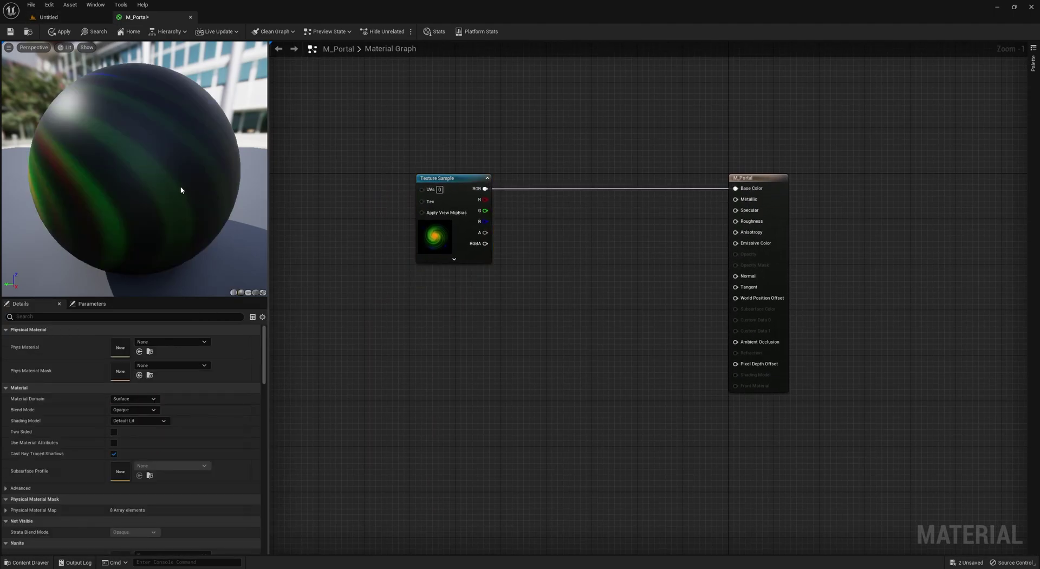
pyautogui.click(255, 293)
pyautogui.moveTo(151, 228); pyautogui.dragTo(187, 225)
pyautogui.moveTo(485, 199); pyautogui.dragTo(735, 188)
pyautogui.moveTo(184, 222); pyautogui.dragTo(202, 218)
pyautogui.moveTo(484, 211); pyautogui.dragTo(735, 188)
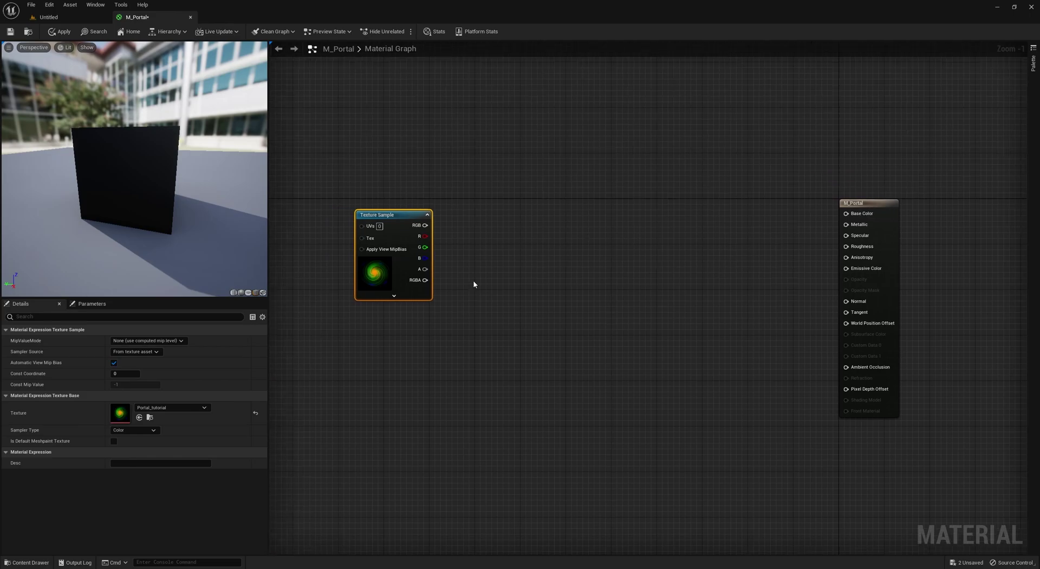
# Step: Set M_Portal's shading model to Unlit and its blend mode to Additive
pyautogui.click(805, 299)
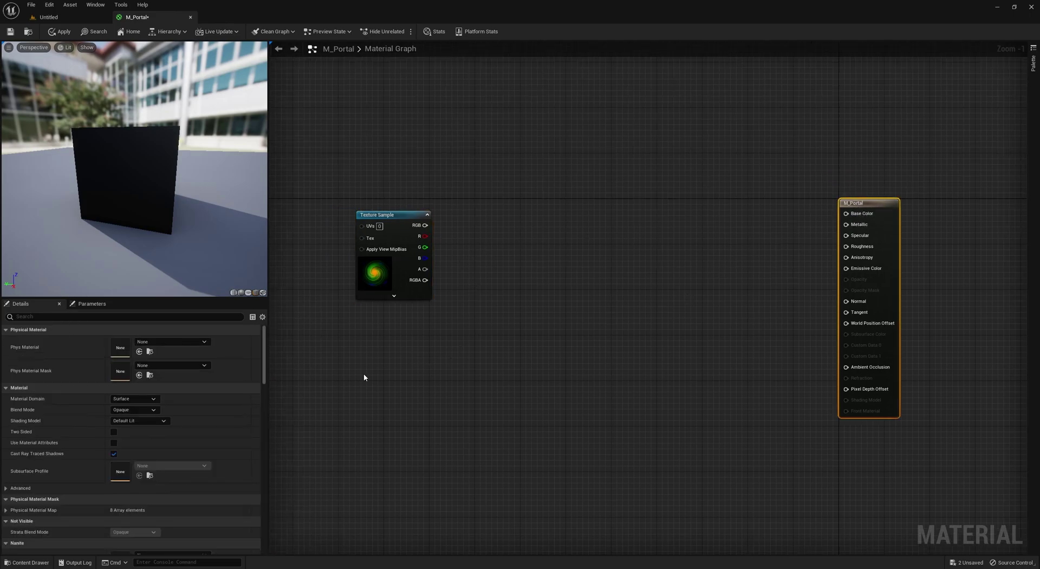
pyautogui.click(138, 420)
pyautogui.click(128, 430)
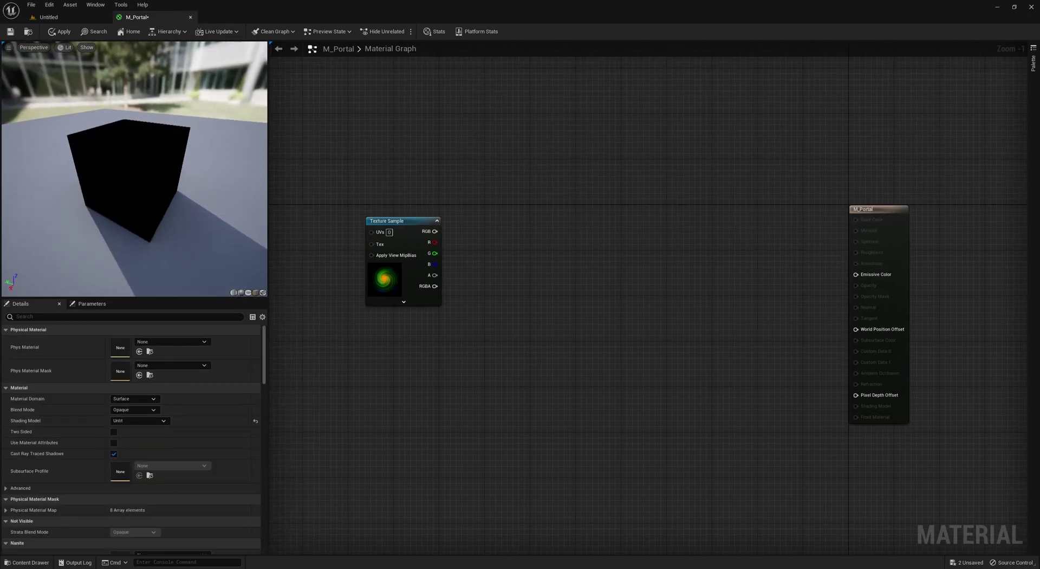
pyautogui.click(131, 409)
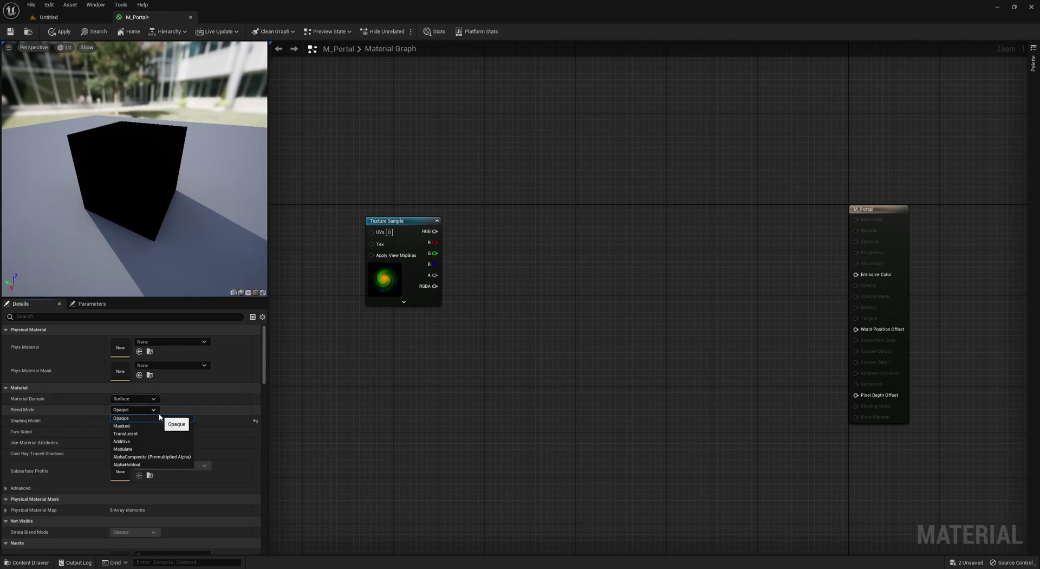
pyautogui.click(140, 441)
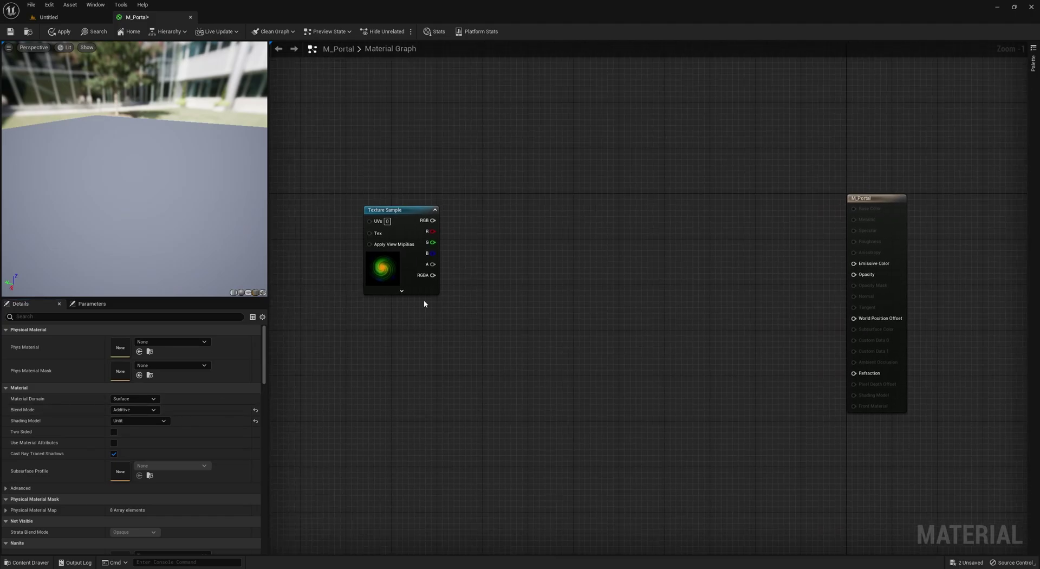
pyautogui.moveTo(389, 264); pyautogui.dragTo(349, 287)
pyautogui.click(437, 279)
pyautogui.moveTo(467, 264); pyautogui.dragTo(462, 271, button='right')
pyautogui.moveTo(343, 293); pyautogui.dragTo(349, 304)
pyautogui.moveTo(450, 276); pyautogui.dragTo(506, 181, button='right')
pyautogui.click(413, 213)
pyautogui.hotkey('ctrl', 'd')
pyautogui.press('Delete')
pyautogui.moveTo(408, 218); pyautogui.dragTo(367, 287, button='right')
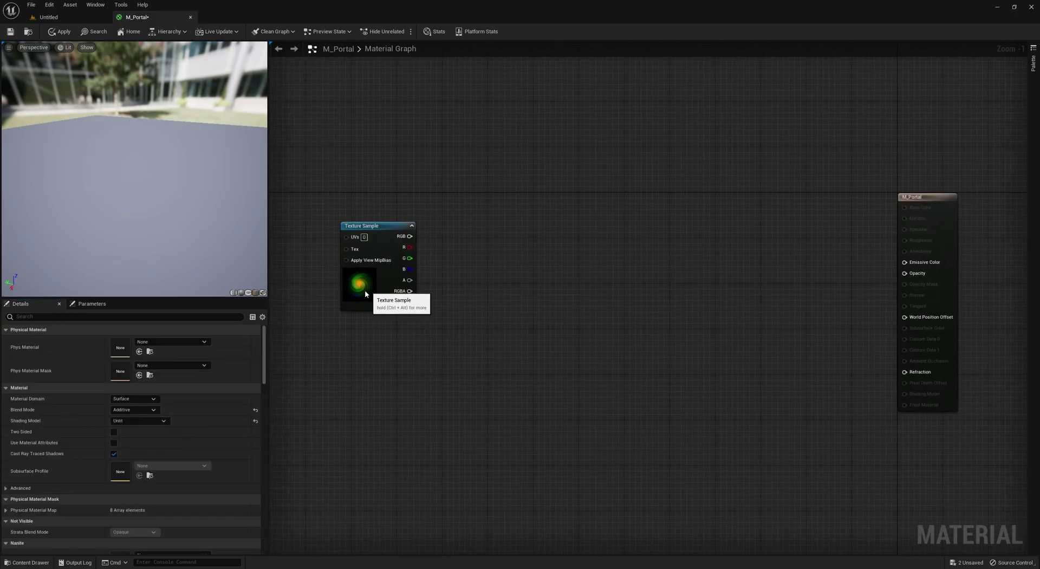
# Step: Connect the Texture Sample's red output through a reroute node to both Emissive Color and Opacity
pyautogui.moveTo(367, 288); pyautogui.dragTo(351, 294)
pyautogui.click(427, 304)
pyautogui.moveTo(426, 304); pyautogui.dragTo(482, 303, button='right')
pyautogui.moveTo(488, 262); pyautogui.dragTo(440, 247, button='right')
pyautogui.moveTo(402, 240); pyautogui.dragTo(914, 260)
pyautogui.moveTo(363, 277); pyautogui.dragTo(376, 299)
pyautogui.moveTo(732, 210); pyautogui.dragTo(729, 219, button='right')
pyautogui.moveTo(399, 271); pyautogui.dragTo(900, 258)
pyautogui.doubleClick(718, 267)
pyautogui.moveTo(718, 267); pyautogui.dragTo(900, 258)
pyautogui.moveTo(586, 320); pyautogui.dragTo(653, 320, button='right')
pyautogui.moveTo(403, 293); pyautogui.dragTo(397, 293)
pyautogui.moveTo(330, 294); pyautogui.dragTo(354, 291, button='right')
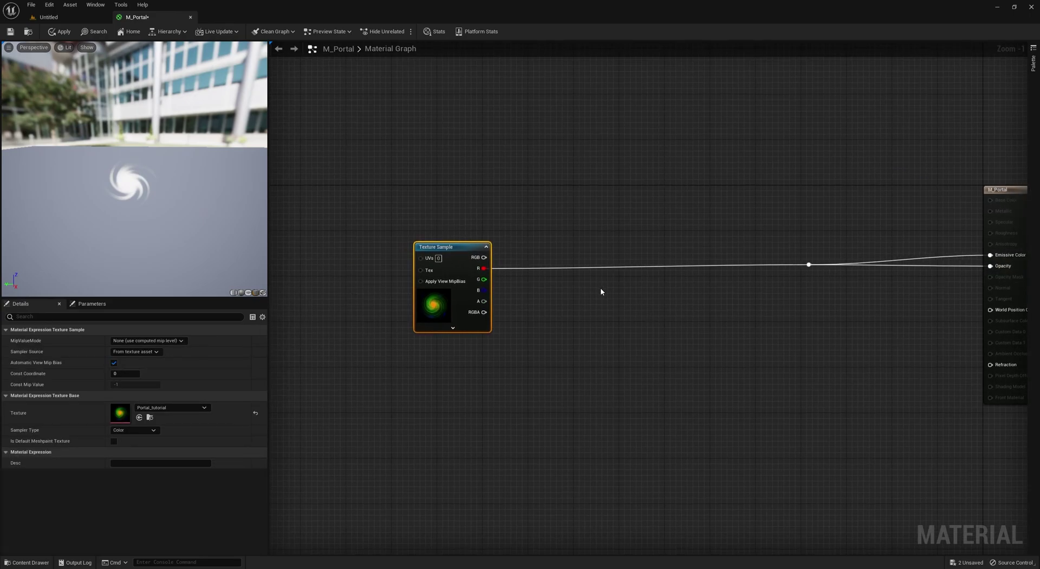
pyautogui.moveTo(820, 296); pyautogui.dragTo(763, 299, button='right')
pyautogui.moveTo(506, 338)
pyautogui.mouseDown(button='right')
pyautogui.moveTo(673, 372)
pyautogui.moveTo(505, 354)
pyautogui.mouseUp(button='right')
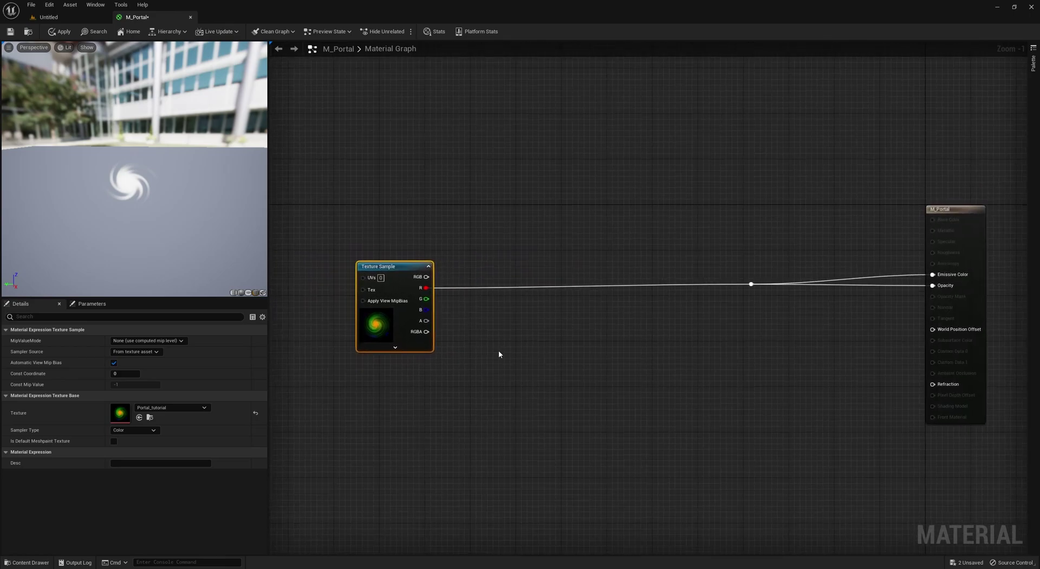
# Step: Add a Rotator node, connect it to the Texture Sample's UVs and check the swirl up close in the preview
pyautogui.moveTo(501, 349); pyautogui.dragTo(647, 348, button='right')
pyautogui.moveTo(115, 185)
pyautogui.mouseDown()
pyautogui.moveTo(119, 217)
pyautogui.moveTo(116, 185)
pyautogui.mouseUp()
pyautogui.rightClick(376, 284)
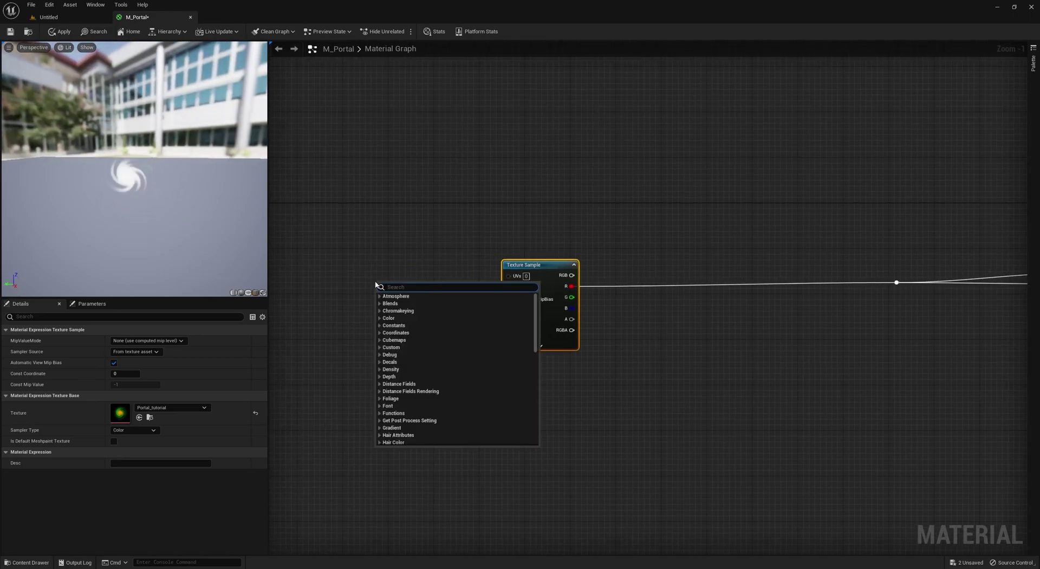
pyautogui.write('rot')
pyautogui.click(394, 303)
pyautogui.moveTo(424, 296); pyautogui.dragTo(403, 284)
pyautogui.click(388, 337)
pyautogui.moveTo(388, 337); pyautogui.dragTo(404, 343, button='right')
pyautogui.scroll(4, 106, 209)
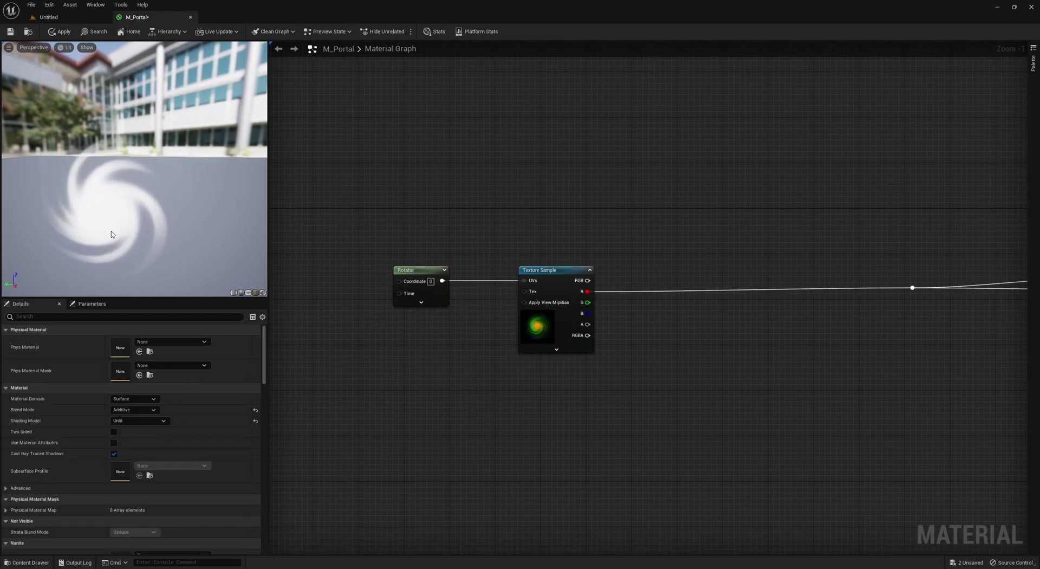
# Step: Expand the Rotator node to show its center and speed inputs and add a Time node before it
pyautogui.scroll(-3, 111, 227)
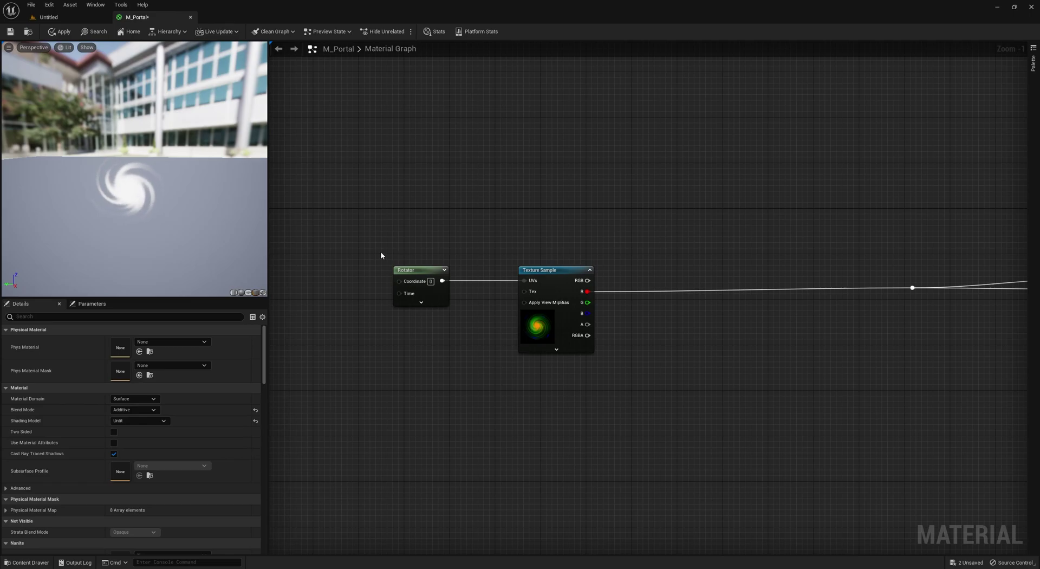
pyautogui.moveTo(382, 311); pyautogui.dragTo(425, 289, button='right')
pyautogui.scroll(-1, 436, 293)
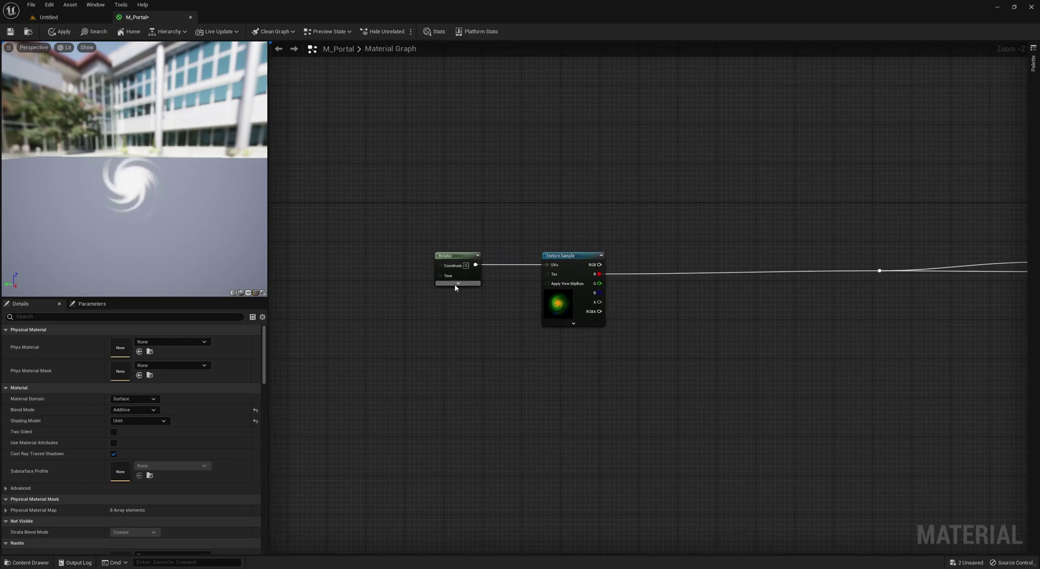
pyautogui.click(455, 285)
pyautogui.moveTo(415, 283); pyautogui.dragTo(364, 260, button='right')
pyautogui.rightClick(348, 249)
pyautogui.write('time')
pyautogui.press('Return')
# Step: Add a Multiply node beside the Time node and connect Time to its A input
pyautogui.rightClick(363, 266)
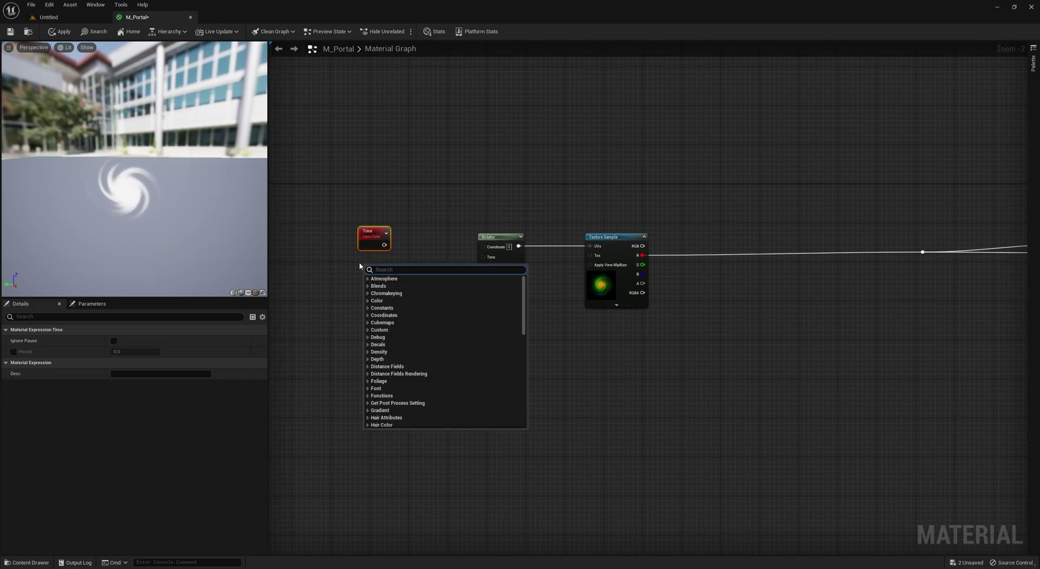
pyautogui.click(377, 262)
pyautogui.press('m')
pyautogui.click(377, 262)
pyautogui.click(417, 246)
pyautogui.moveTo(384, 244); pyautogui.dragTo(417, 238)
# Step: Add a scalar parameter CoreRotationSpeed with default 2, connect it to Multiply's B input and feed the Multiply into the Rotator's Time
pyautogui.press('s')
pyautogui.click(370, 280)
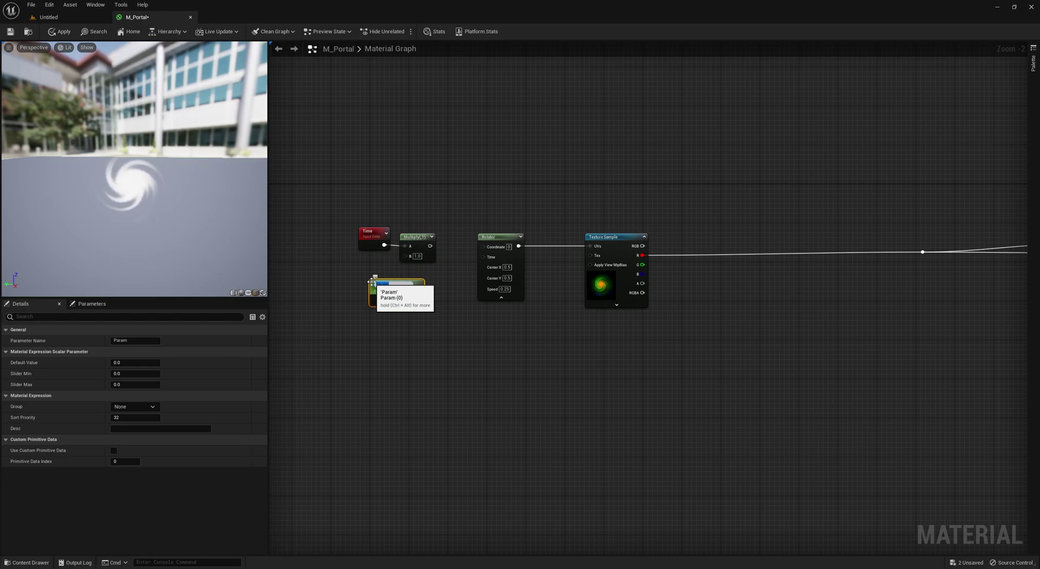
pyautogui.write('CoreRotationSpeed')
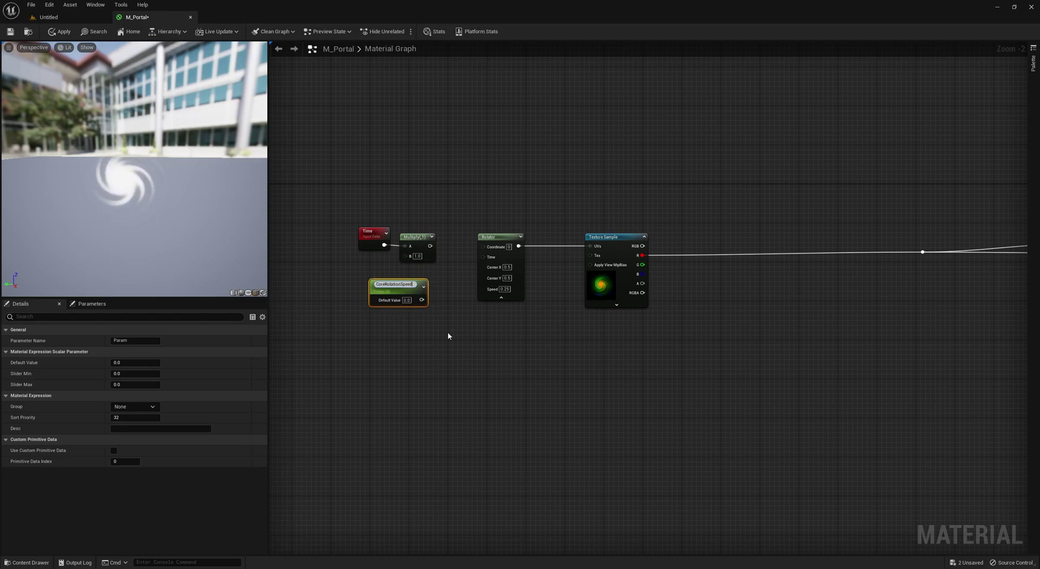
pyautogui.press('Return')
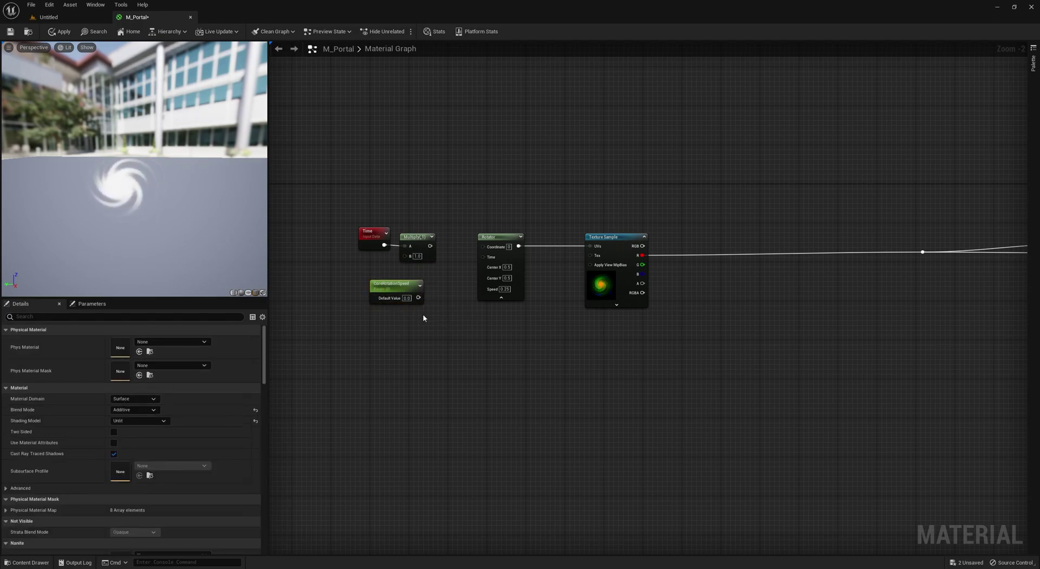
pyautogui.click(134, 363)
pyautogui.write('2')
pyautogui.click(424, 306)
pyautogui.moveTo(418, 297); pyautogui.dragTo(483, 256)
# Step: Set CoreRotationSpeed's default value to -10 after trying 10, and move the parameter closer to its Multiply node
pyautogui.click(406, 298)
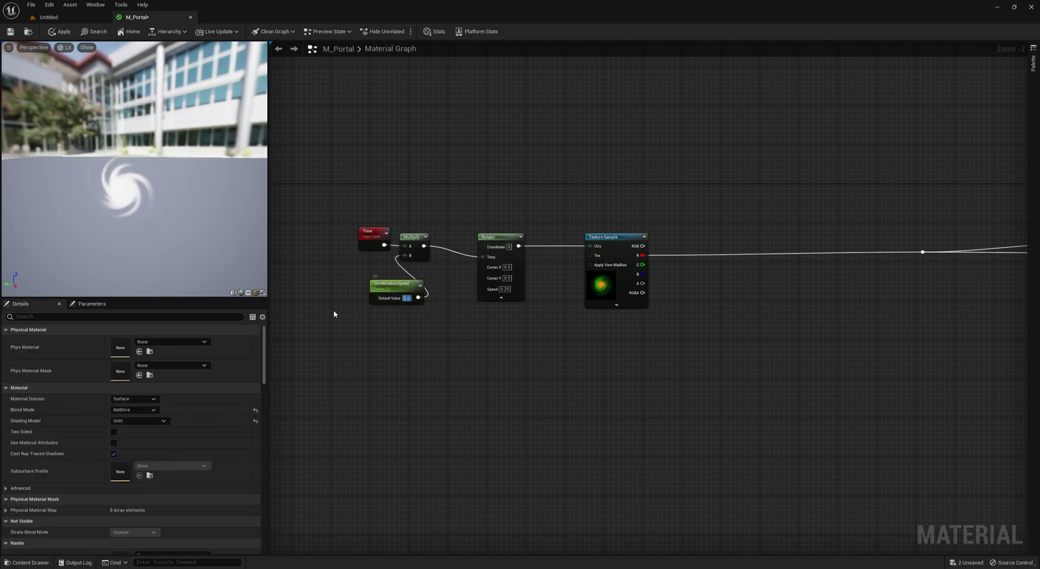
pyautogui.write('10')
pyautogui.press('Return')
pyautogui.write('-10')
pyautogui.press('Return')
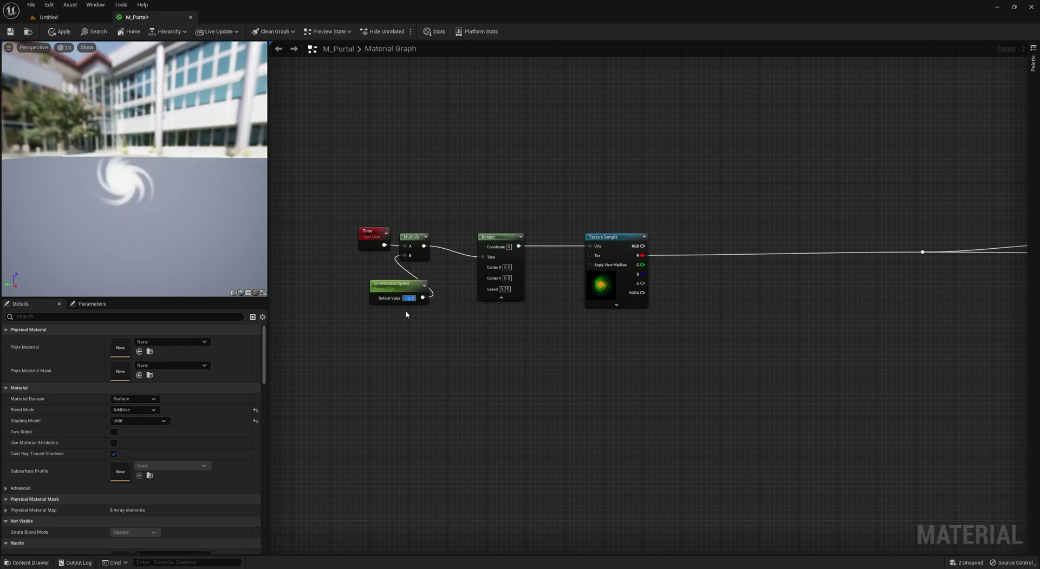
pyautogui.moveTo(503, 340); pyautogui.dragTo(455, 346, button='right')
pyautogui.moveTo(351, 291); pyautogui.dragTo(366, 274)
pyautogui.click(492, 340)
# Step: Add a Multiply node after the Texture Sample and connect the red output to its A input
pyautogui.moveTo(493, 339); pyautogui.dragTo(435, 343, button='right')
pyautogui.moveTo(564, 346)
pyautogui.mouseDown(button='right')
pyautogui.moveTo(666, 330)
pyautogui.moveTo(576, 334)
pyautogui.mouseUp(button='right')
pyautogui.press('m')
pyautogui.click(597, 272)
pyautogui.moveTo(602, 284); pyautogui.dragTo(549, 252)
pyautogui.moveTo(582, 308); pyautogui.dragTo(492, 316, button='right')
# Step: Add a scalar parameter CoreOpacity, connect it to Multiply's B input and route the Multiply to the reroute node
pyautogui.press('s')
pyautogui.click(499, 321)
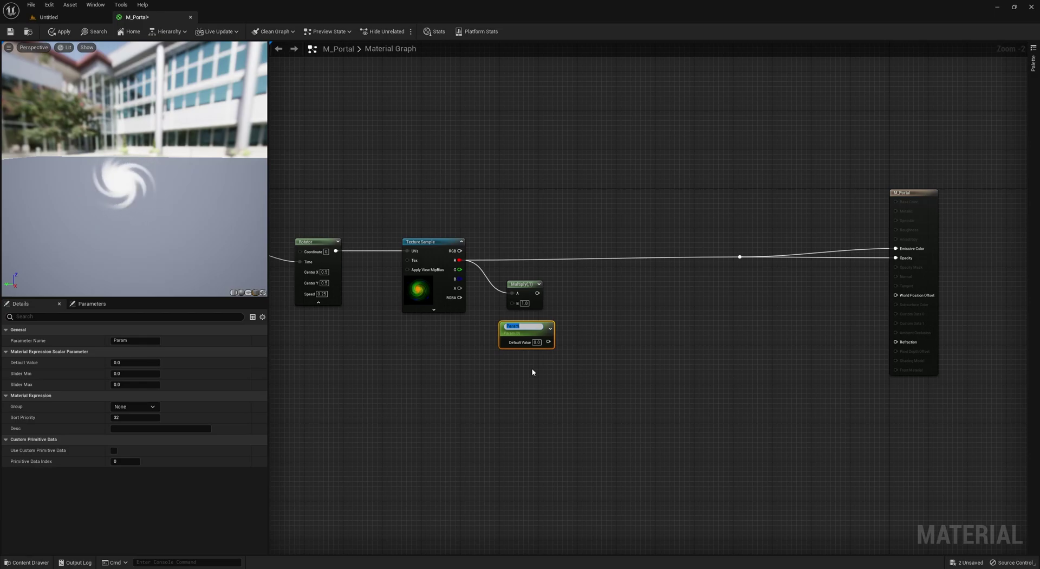
pyautogui.write('CoreOpacity')
pyautogui.press('Return')
pyautogui.click(541, 359)
pyautogui.scroll(-1, 544, 357)
pyautogui.moveTo(547, 340); pyautogui.dragTo(720, 267)
# Step: Set CoreOpacity's default value to 0.5 and arrange the parameter and its Multiply compactly beside the Texture Sample
pyautogui.click(537, 331)
pyautogui.click(542, 374)
pyautogui.scroll(-1, 544, 326)
pyautogui.click(571, 357)
pyautogui.moveTo(544, 327); pyautogui.dragTo(531, 310)
pyautogui.moveTo(539, 324); pyautogui.dragTo(537, 304)
pyautogui.click(532, 326)
# Step: Duplicate the whole core node chain and place the copy below the original
pyautogui.moveTo(433, 354); pyautogui.dragTo(408, 312, button='right')
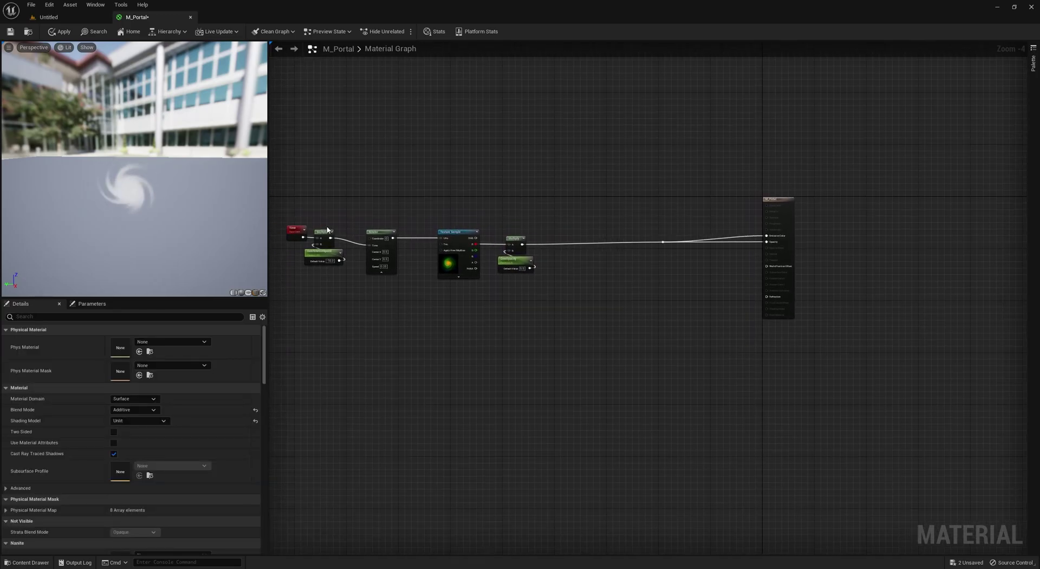
pyautogui.moveTo(292, 297); pyautogui.dragTo(536, 230)
pyautogui.hotkey('ctrl', 'd')
pyautogui.moveTo(454, 339); pyautogui.dragTo(465, 293)
pyautogui.click(596, 374)
pyautogui.scroll(2, 596, 373)
# Step: Connect the copied Texture Sample's green output to its Multiply and the Multiply's output to the reroute node
pyautogui.moveTo(481, 295); pyautogui.dragTo(381, 317, button='right')
pyautogui.moveTo(382, 316); pyautogui.dragTo(596, 202)
pyautogui.moveTo(438, 342); pyautogui.dragTo(596, 328, button='right')
pyautogui.moveTo(343, 354); pyautogui.dragTo(411, 356, button='right')
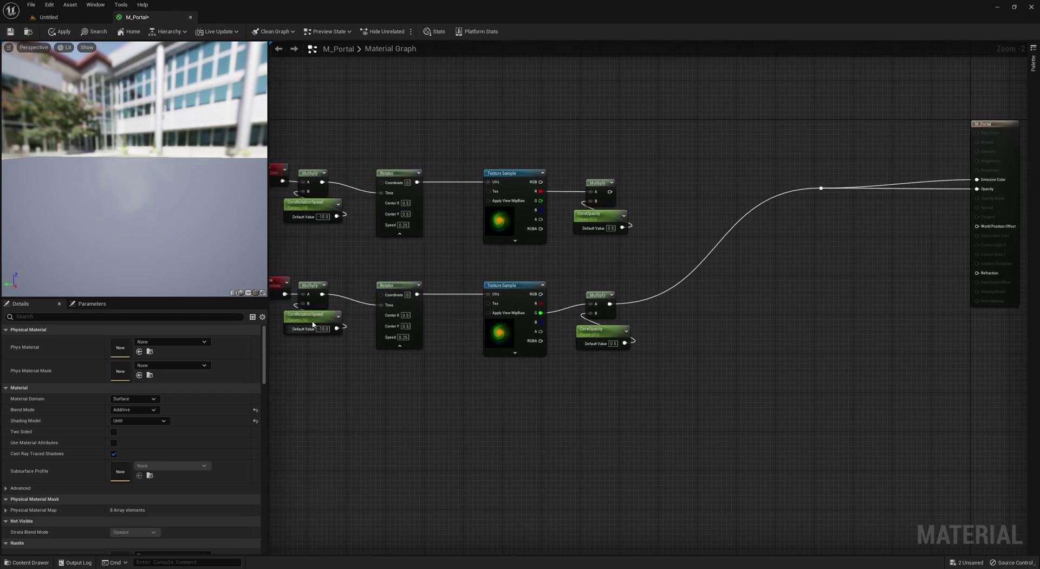
# Step: Try a CoreOpacity default of 1 while checking the vortex in the preview, and set it back to 0.5
pyautogui.click(612, 343)
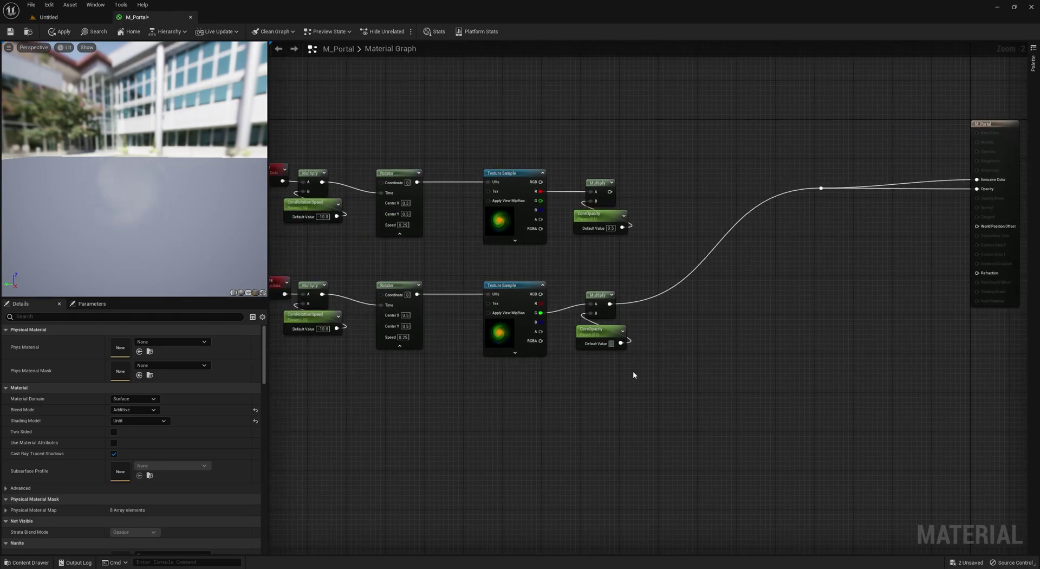
pyautogui.write('0.8')
pyautogui.press('Return')
pyautogui.moveTo(136, 179); pyautogui.dragTo(101, 142)
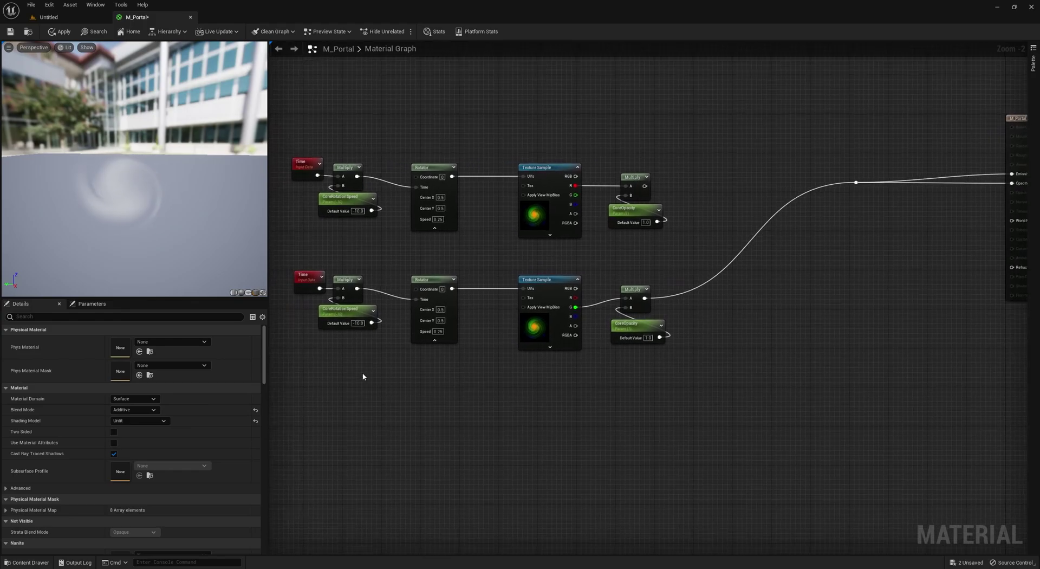
pyautogui.moveTo(363, 376); pyautogui.dragTo(423, 370, button='right')
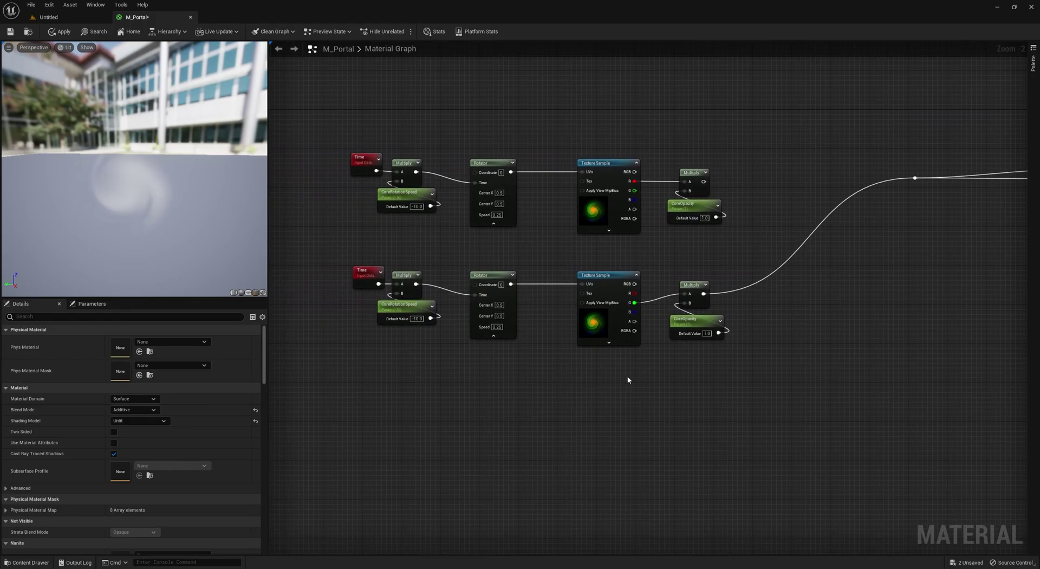
pyautogui.moveTo(622, 375); pyautogui.dragTo(597, 386, button='right')
pyautogui.click(664, 219)
pyautogui.click(679, 227)
# Step: Rename the second chain's parameters VortexOpacity and VortexRotationSpeed
pyautogui.click(667, 335)
pyautogui.moveTo(123, 340); pyautogui.dragTo(110, 341)
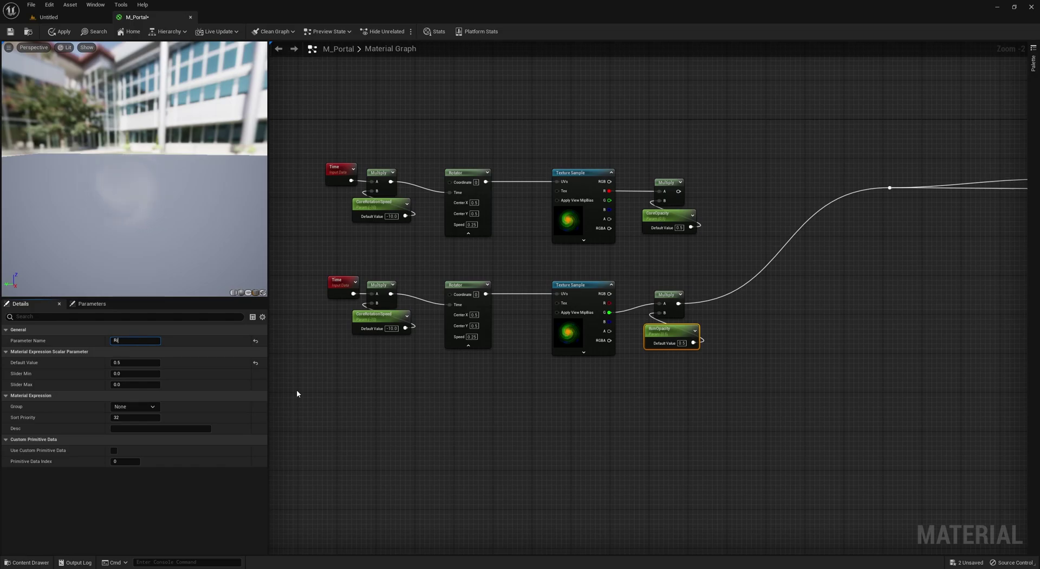
pyautogui.write('VortexOpacity')
pyautogui.press('Return')
pyautogui.click(379, 314)
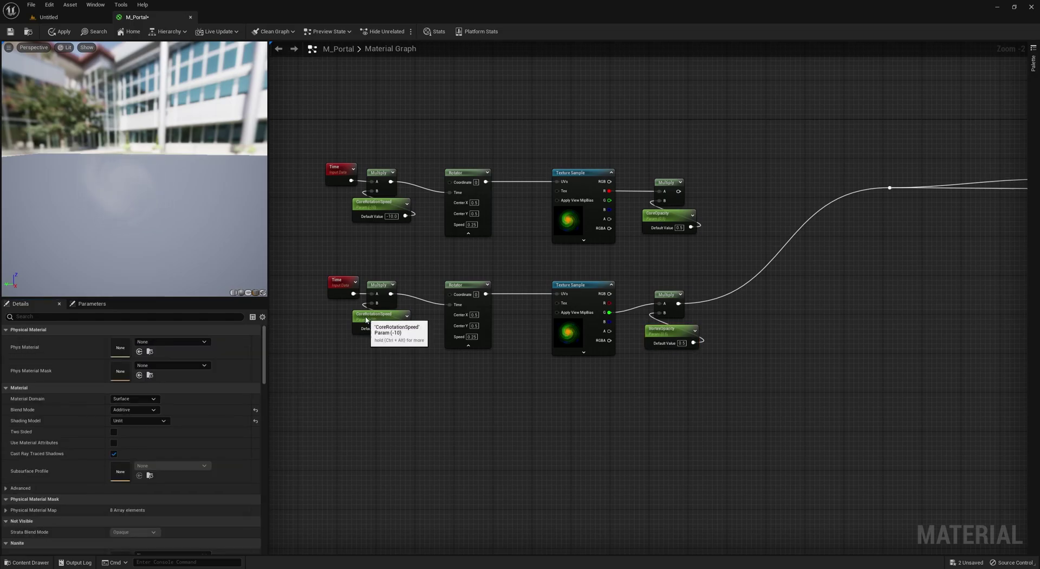
pyautogui.moveTo(112, 340); pyautogui.dragTo(124, 340)
pyautogui.write('Vortext')
pyautogui.press('Return')
# Step: Add an Add node combining the core and vortex Multiply outputs and connect it to the reroute node
pyautogui.moveTo(408, 391); pyautogui.dragTo(370, 394, button='right')
pyautogui.moveTo(596, 383); pyautogui.dragTo(533, 386, button='right')
pyautogui.moveTo(576, 196); pyautogui.dragTo(576, 309)
pyautogui.write('add')
pyautogui.press('Return')
pyautogui.moveTo(644, 270); pyautogui.dragTo(587, 273, button='right')
pyautogui.moveTo(594, 226); pyautogui.dragTo(730, 195)
pyautogui.moveTo(730, 195); pyautogui.dragTo(823, 195, button='right')
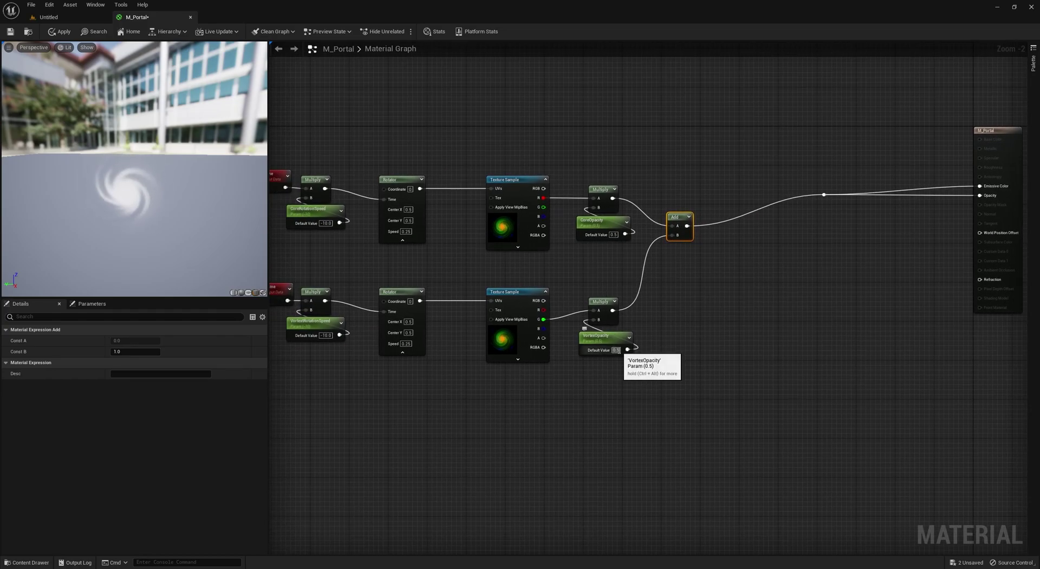
# Step: Set VortexOpacity's default to 1 and VortexRotationSpeed's to -5 after trying -50
pyautogui.write('1')
pyautogui.click(563, 368)
pyautogui.moveTo(359, 325); pyautogui.dragTo(440, 315, button='right')
pyautogui.click(406, 325)
pyautogui.write('-50')
pyautogui.press('Return')
pyautogui.write('-5')
pyautogui.press('Return')
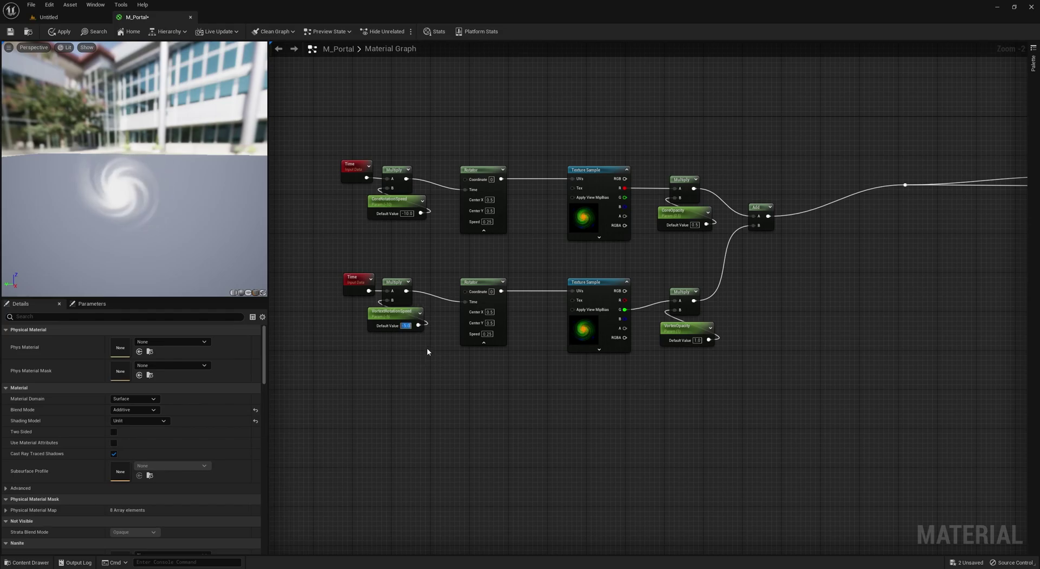
# Step: Duplicate the vortex node chain and place the copy below it as a third row
pyautogui.scroll(-2, 318, 316)
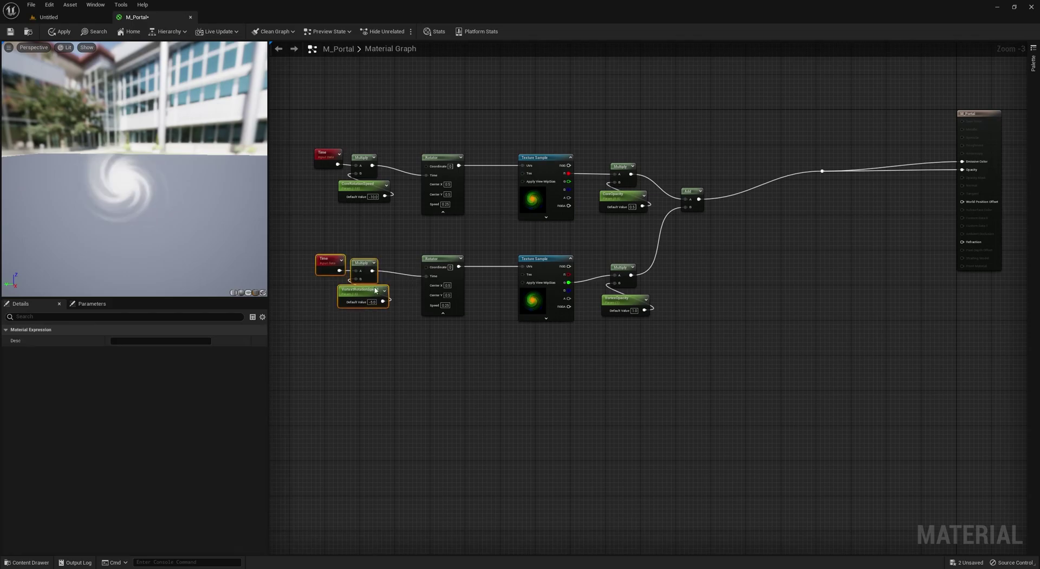
pyautogui.moveTo(425, 348); pyautogui.dragTo(437, 333, button='right')
pyautogui.moveTo(306, 245); pyautogui.dragTo(589, 350)
pyautogui.hotkey('ctrl', 'd')
pyautogui.moveTo(434, 360); pyautogui.dragTo(430, 361)
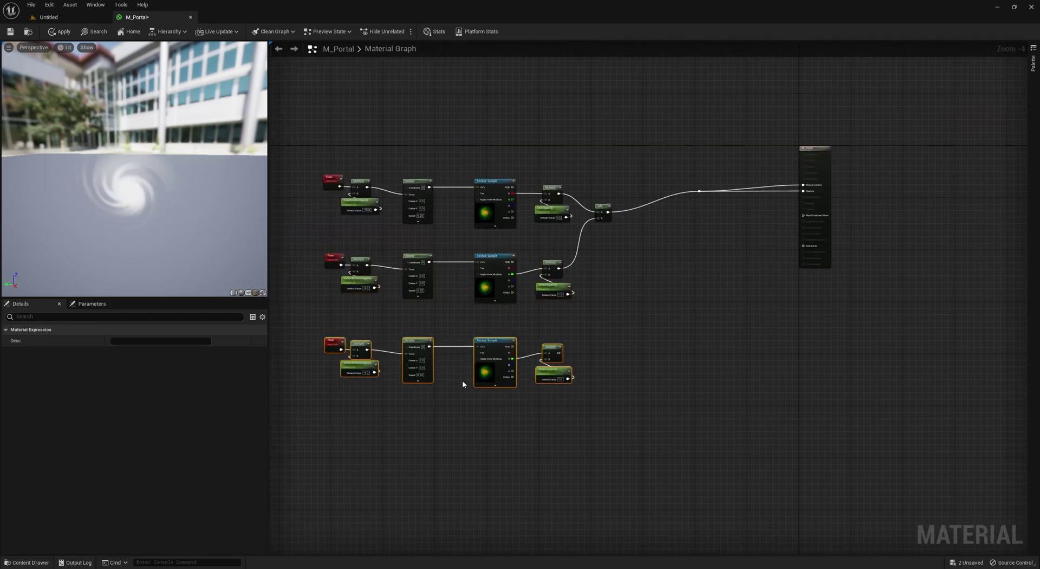
pyautogui.click(631, 422)
# Step: Rename the third chain's opacity parameter SparkOpacity and connect its Texture Sample's blue output to the Multiply
pyautogui.scroll(3, 631, 423)
pyautogui.click(482, 331)
pyautogui.moveTo(127, 340); pyautogui.dragTo(109, 340)
pyautogui.write('Spark')
pyautogui.press('Return')
pyautogui.click(292, 435)
pyautogui.moveTo(316, 397); pyautogui.dragTo(480, 394, button='right')
pyautogui.moveTo(588, 318); pyautogui.dragTo(645, 296)
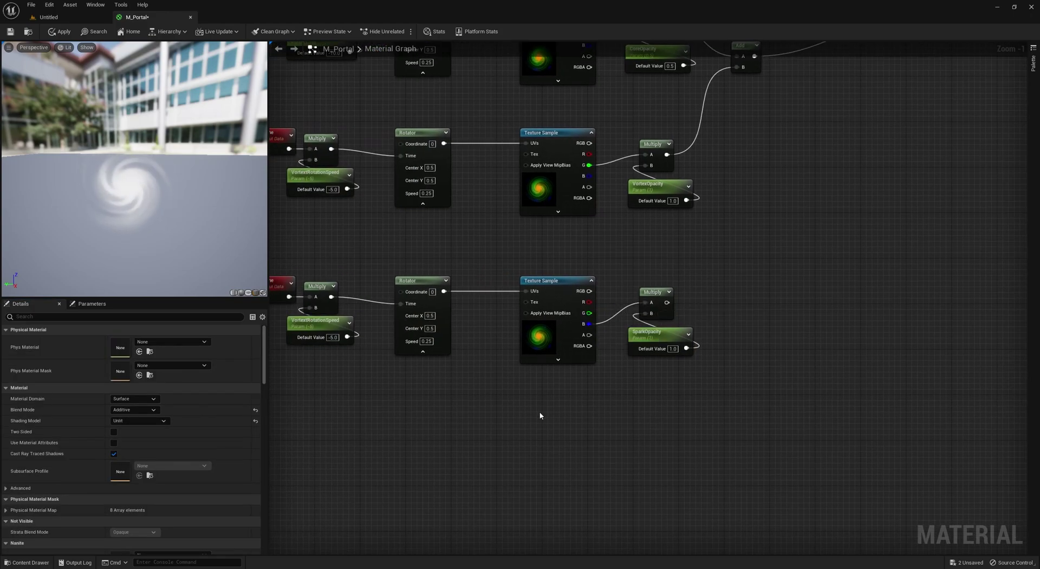
# Step: Try default rotation speeds of -2 and -3, and rename the third chain's rotation parameter SparkRotationSpeed
pyautogui.moveTo(550, 415); pyautogui.dragTo(585, 413, button='right')
pyautogui.click(368, 330)
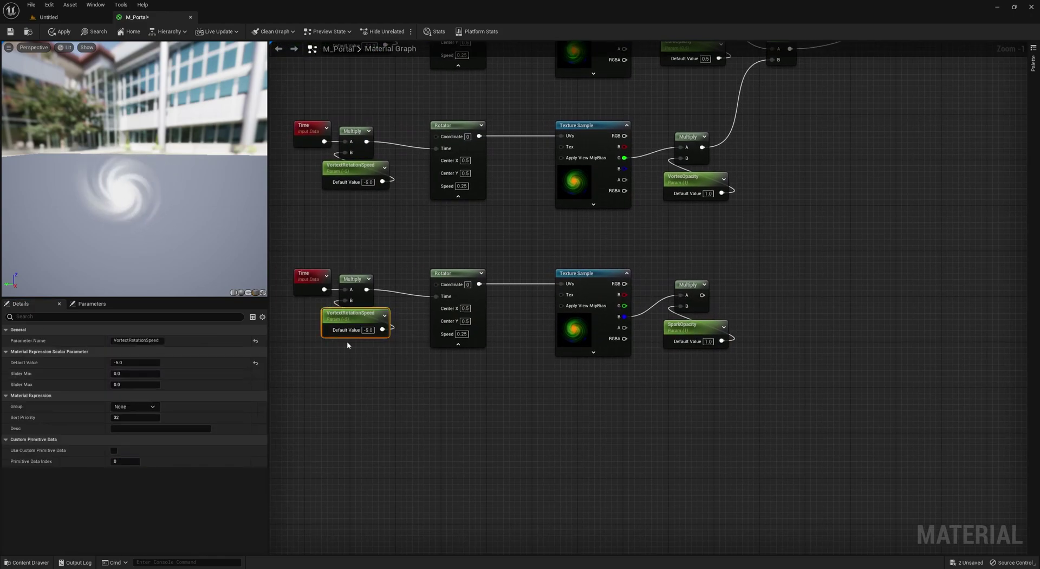
pyautogui.click(295, 342)
pyautogui.moveTo(370, 366); pyautogui.dragTo(397, 372, button='right')
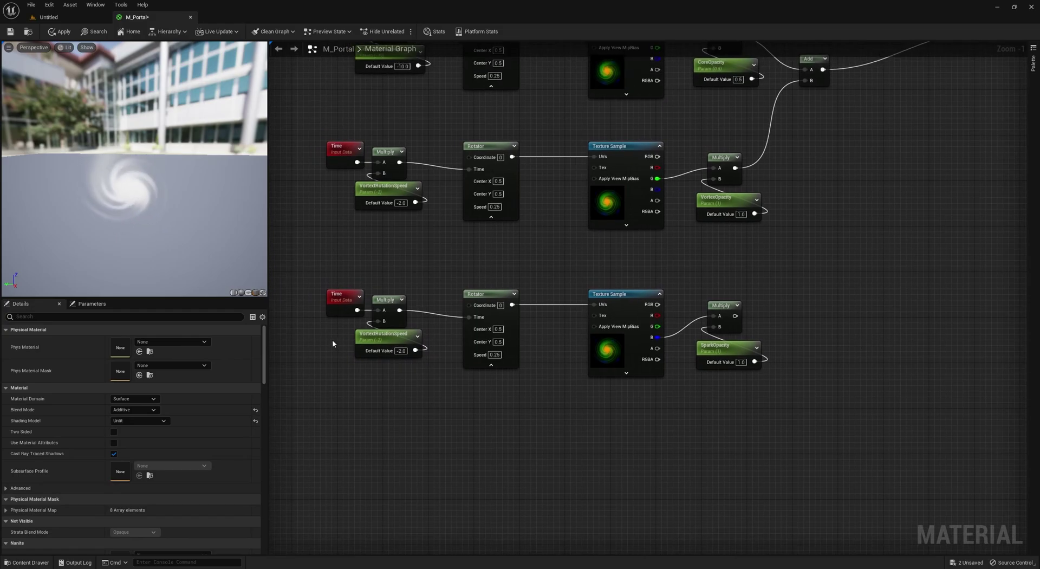
pyautogui.click(374, 337)
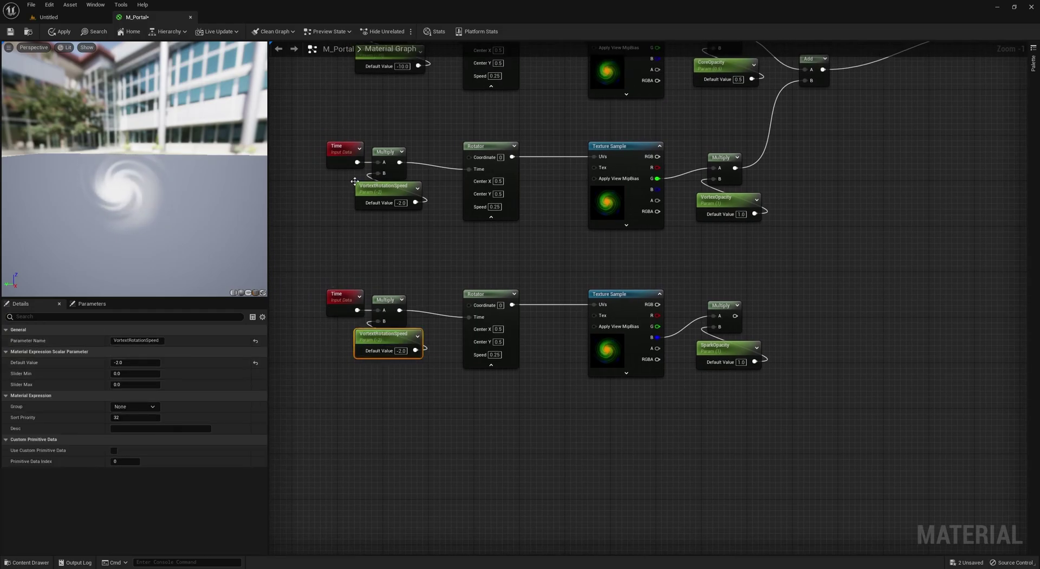
pyautogui.click(382, 187)
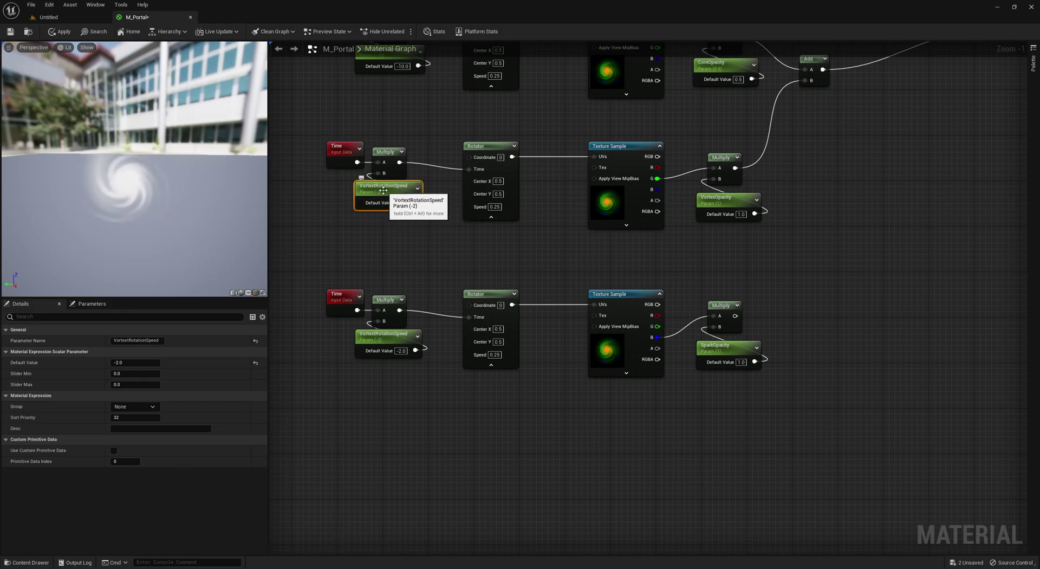
pyautogui.click(386, 337)
pyautogui.moveTo(113, 340); pyautogui.dragTo(128, 340)
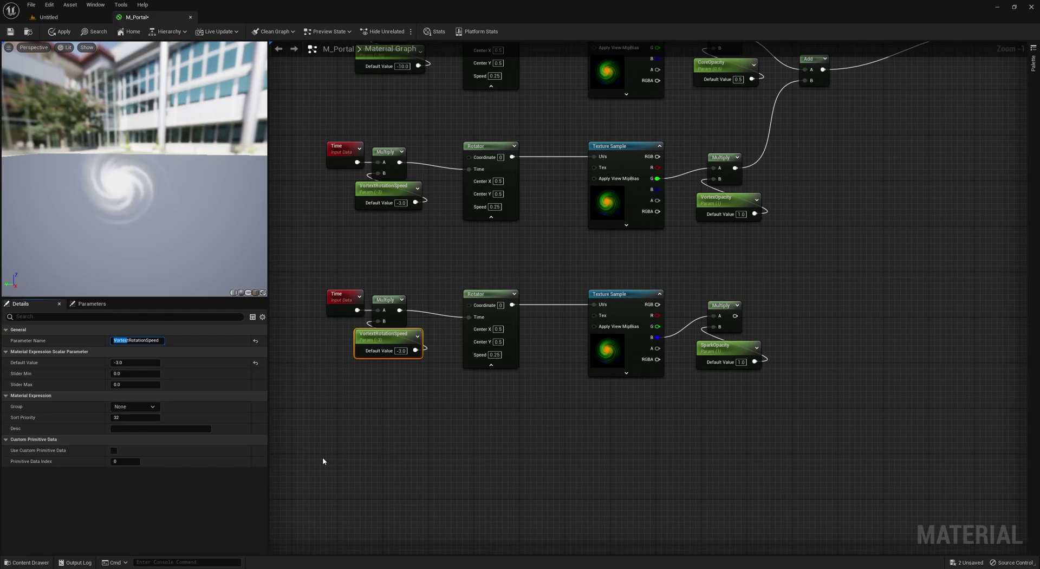
pyautogui.click(323, 461)
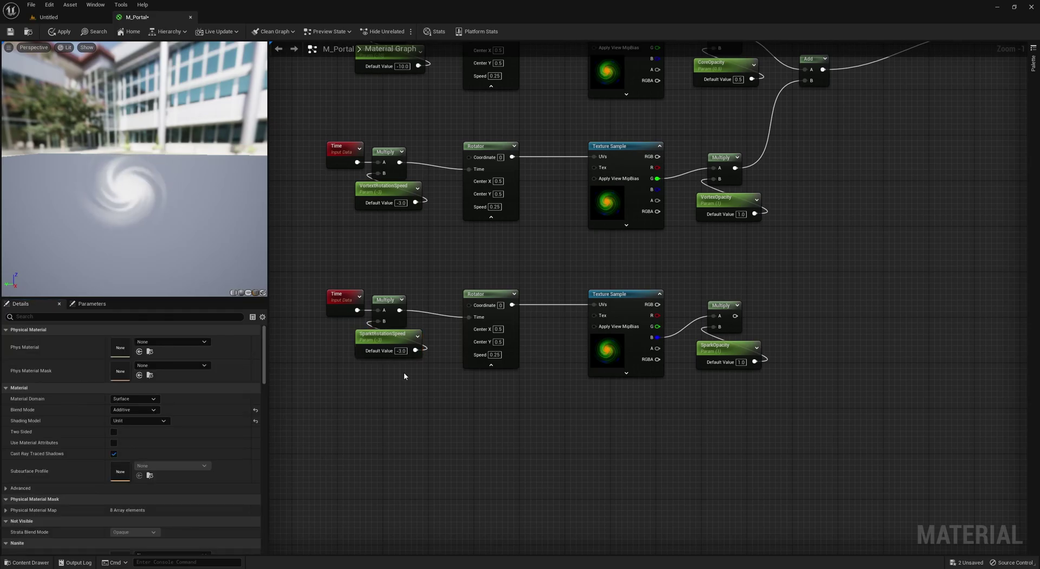
# Step: Add a second Add node combining the first Add's output with the spark chain's Multiply output
pyautogui.moveTo(435, 268); pyautogui.dragTo(280, 300, button='right')
pyautogui.scroll(-2, 399, 271)
pyautogui.write('add')
pyautogui.moveTo(579, 147); pyautogui.dragTo(512, 335)
pyautogui.click(652, 278)
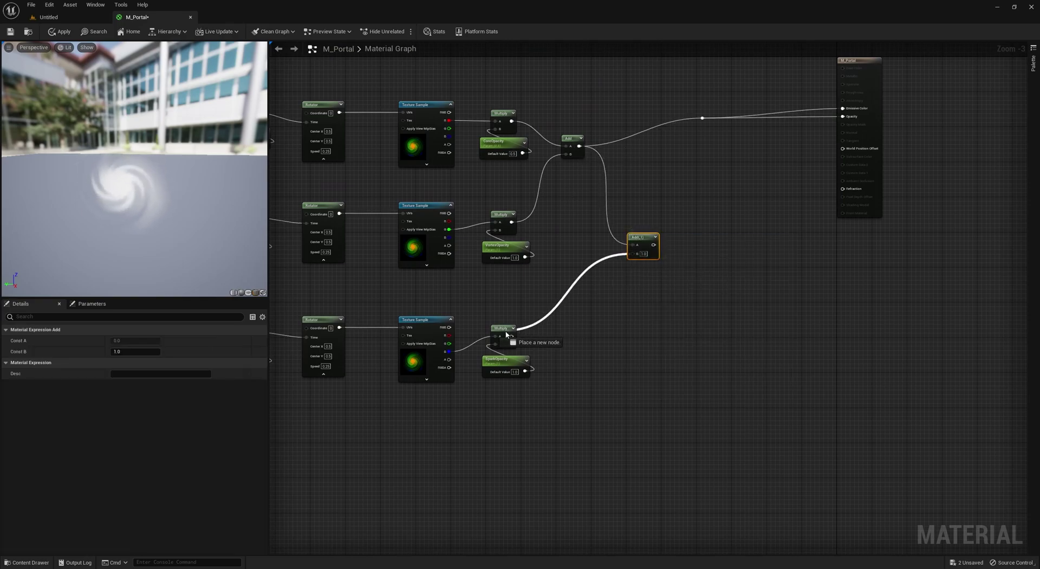
# Step: Connect the second Add's output to the reroute node and inspect the combined swirl in the preview
pyautogui.moveTo(574, 298); pyautogui.dragTo(457, 317, button='right')
pyautogui.click(456, 317)
pyautogui.moveTo(528, 264); pyautogui.dragTo(585, 137)
pyautogui.moveTo(141, 234); pyautogui.dragTo(158, 229)
pyautogui.scroll(-3, 133, 232)
pyautogui.scroll(3, 133, 232)
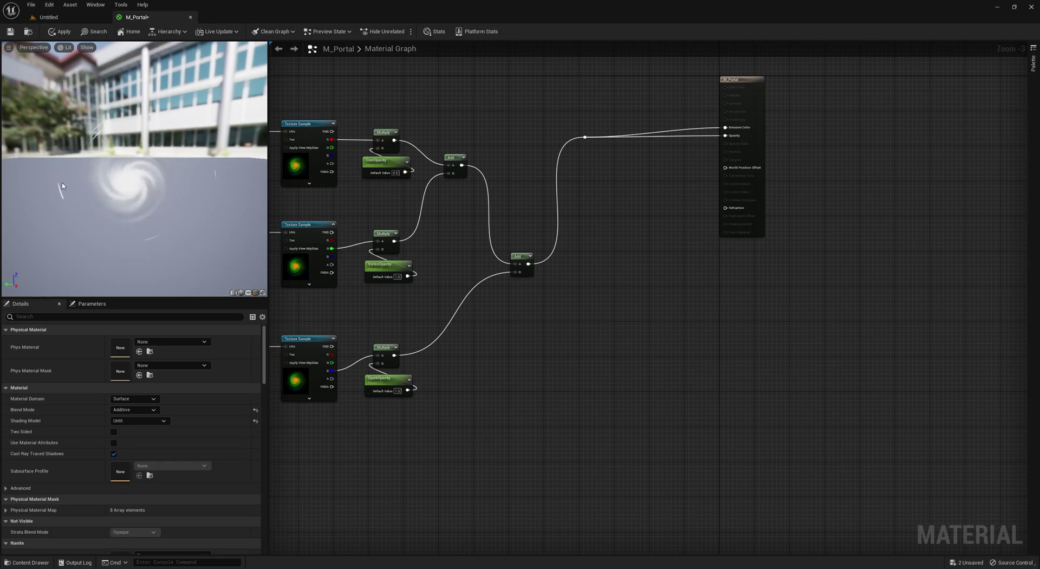
# Step: Set SparkRotationSpeed's default value to 3 and VortexRotationSpeed's to -5
pyautogui.moveTo(319, 260); pyautogui.dragTo(609, 222, button='right')
pyautogui.scroll(2, 406, 289)
pyautogui.click(404, 359)
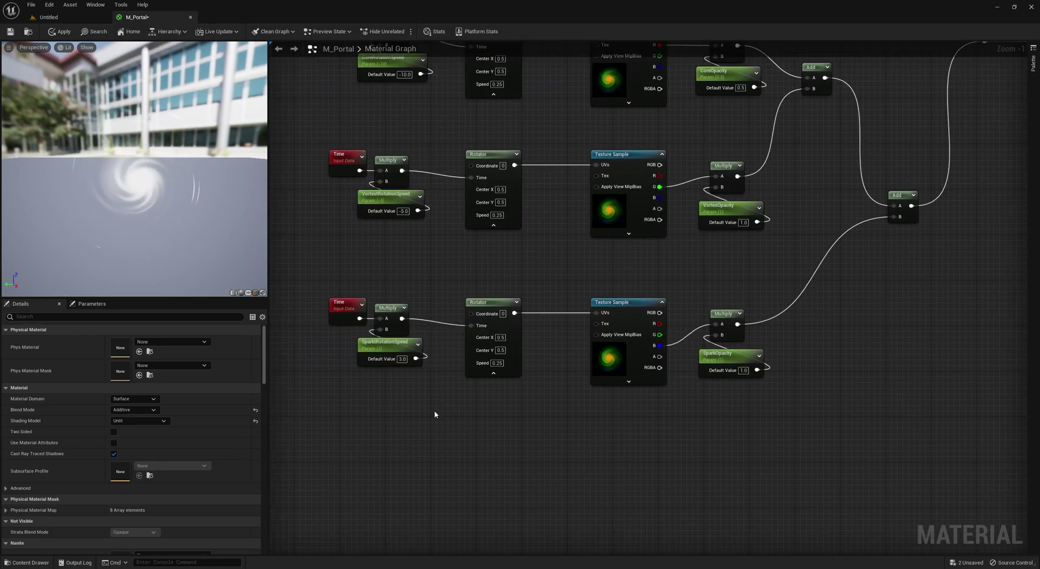
# Step: Select all three Texture Sample nodes and change their sampler source
pyautogui.moveTo(379, 250); pyautogui.dragTo(325, 258, button='right')
pyautogui.moveTo(500, 348); pyautogui.dragTo(448, 428, button='right')
pyautogui.click(514, 160)
pyautogui.keyDown('shift'); pyautogui.click(509, 289); pyautogui.keyUp('shift')
pyautogui.keyDown('shift'); pyautogui.click(515, 415); pyautogui.keyUp('shift')
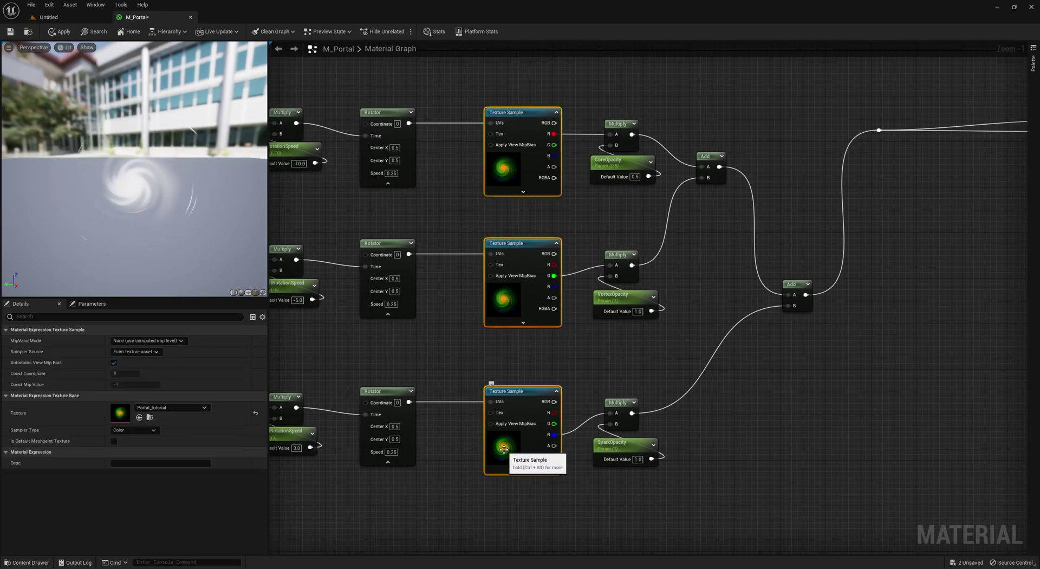
pyautogui.click(136, 351)
pyautogui.click(135, 364)
pyautogui.click(370, 352)
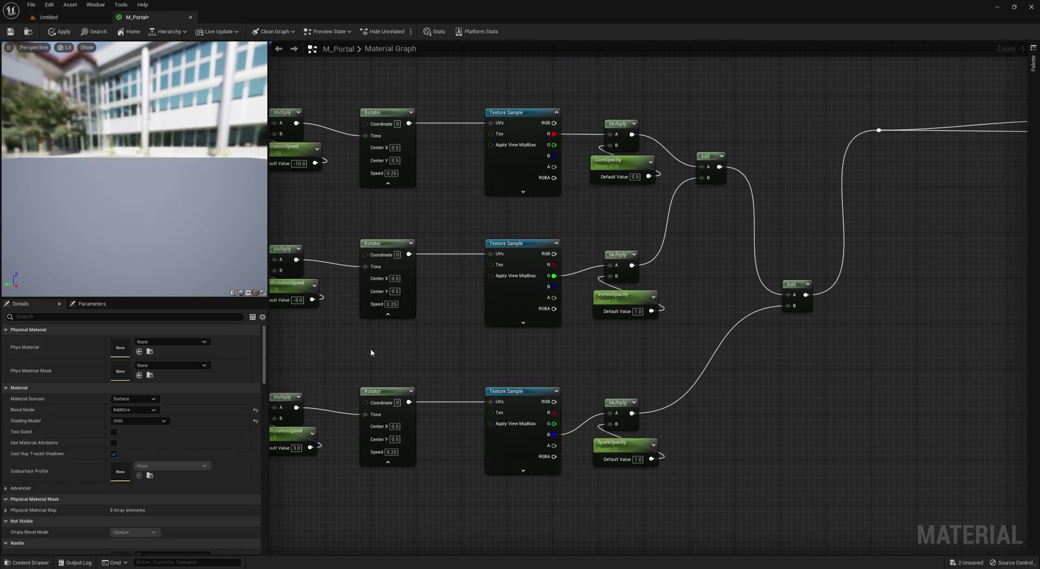
# Step: Add a vector parameter node in the empty space above the three node chains
pyautogui.press('Home')
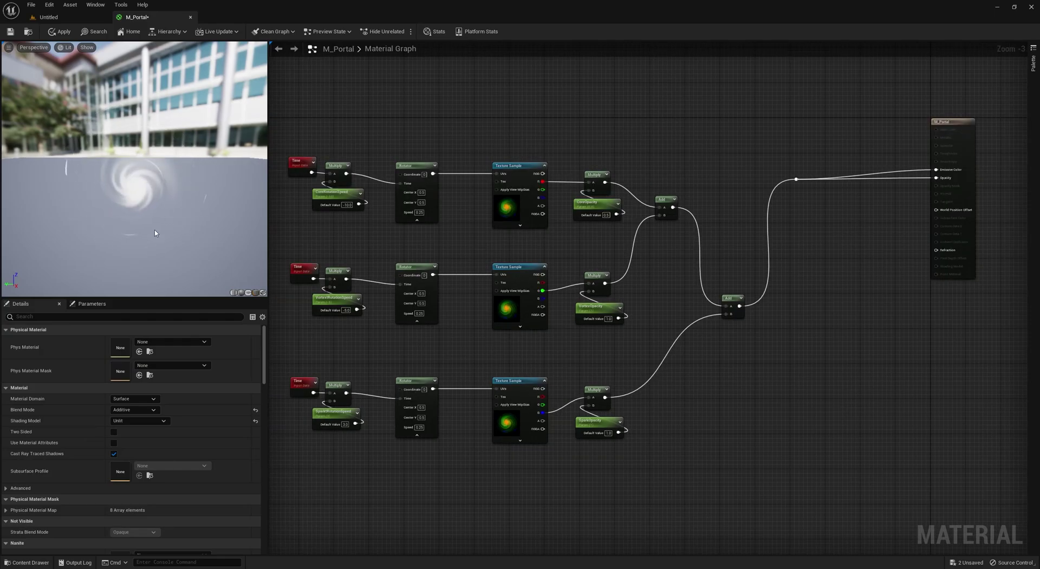
pyautogui.scroll(-2, 577, 260)
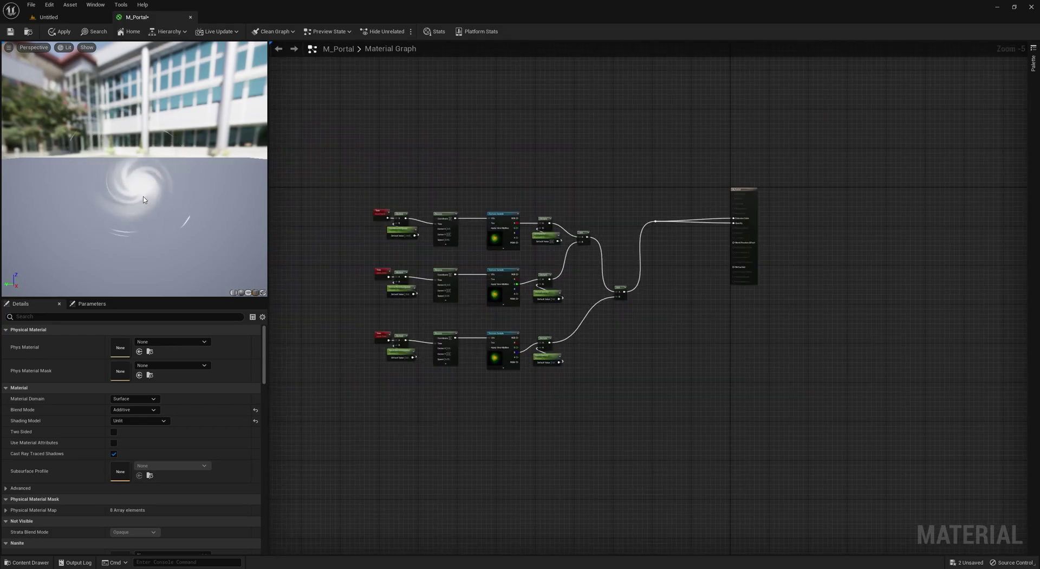
pyautogui.moveTo(556, 175); pyautogui.dragTo(535, 211, button='right')
pyautogui.press('v')
pyautogui.click(548, 163)
pyautogui.click(501, 184)
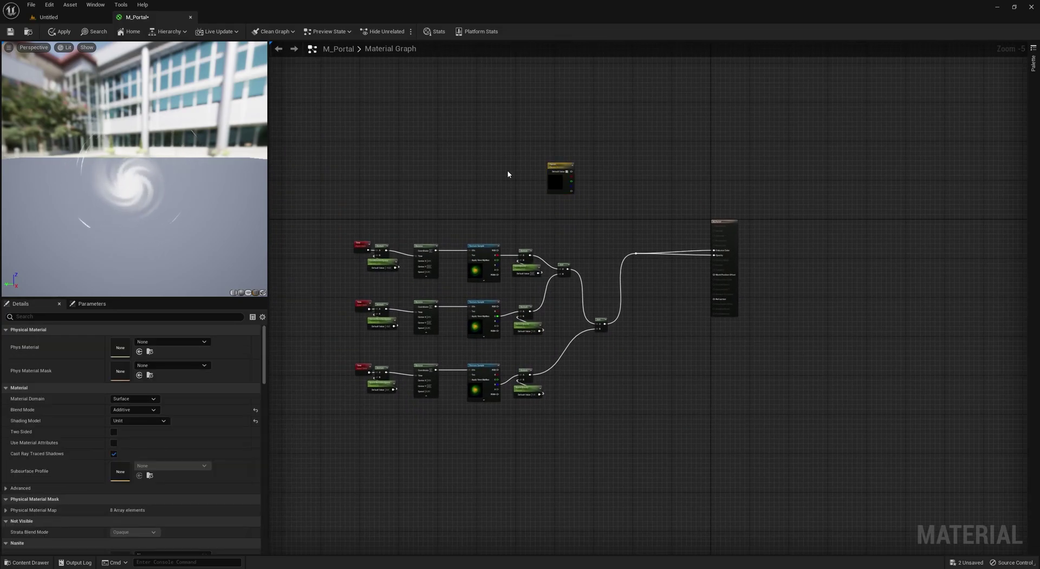
# Step: Set the vector parameter's default color to light blue and position its node above the texture chains
pyautogui.scroll(2, 582, 139)
pyautogui.moveTo(543, 186); pyautogui.dragTo(523, 106)
pyautogui.moveTo(440, 187); pyautogui.dragTo(494, 215, button='right')
pyautogui.moveTo(670, 366); pyautogui.dragTo(633, 392, button='right')
pyautogui.click(136, 362)
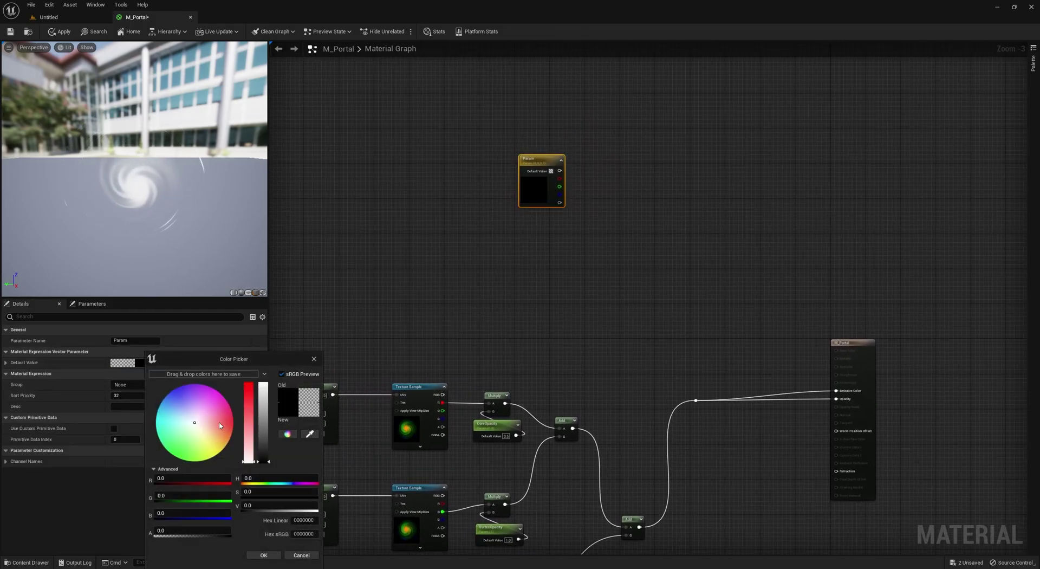
pyautogui.moveTo(262, 402); pyautogui.dragTo(262, 383)
pyautogui.click(263, 555)
pyautogui.moveTo(437, 243); pyautogui.dragTo(426, 265, button='right')
pyautogui.moveTo(538, 277); pyautogui.dragTo(487, 276, button='right')
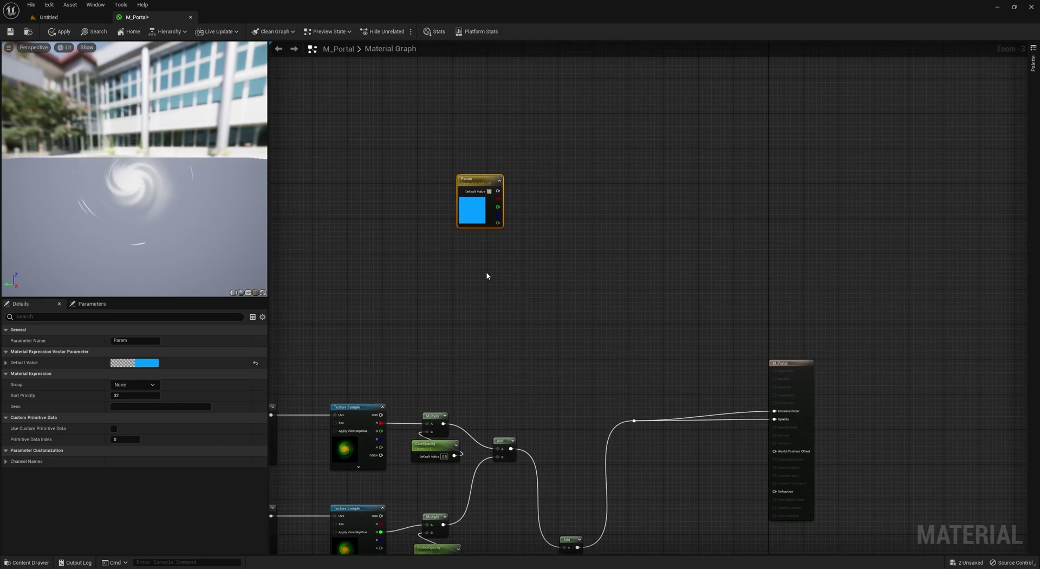
pyautogui.click(488, 276)
# Step: Add a Multiply node combining the blue vector parameter with the rerouted swirl output and connect it to Emissive Color
pyautogui.moveTo(529, 195); pyautogui.dragTo(510, 177, button='right')
pyautogui.moveTo(476, 171)
pyautogui.mouseDown()
pyautogui.moveTo(559, 231)
pyautogui.moveTo(482, 189)
pyautogui.moveTo(475, 171)
pyautogui.mouseUp()
pyautogui.click(515, 248)
pyautogui.press('m')
pyautogui.click(562, 246)
pyautogui.click(558, 273)
pyautogui.moveTo(563, 273); pyautogui.dragTo(535, 235, button='right')
pyautogui.moveTo(539, 228); pyautogui.dragTo(582, 363)
pyautogui.moveTo(580, 346); pyautogui.dragTo(571, 340, button='right')
pyautogui.moveTo(546, 212); pyautogui.dragTo(716, 346)
pyautogui.moveTo(162, 225)
pyautogui.mouseDown()
pyautogui.moveTo(238, 236)
pyautogui.moveTo(152, 219)
pyautogui.mouseUp()
pyautogui.moveTo(384, 195); pyautogui.dragTo(351, 234, button='right')
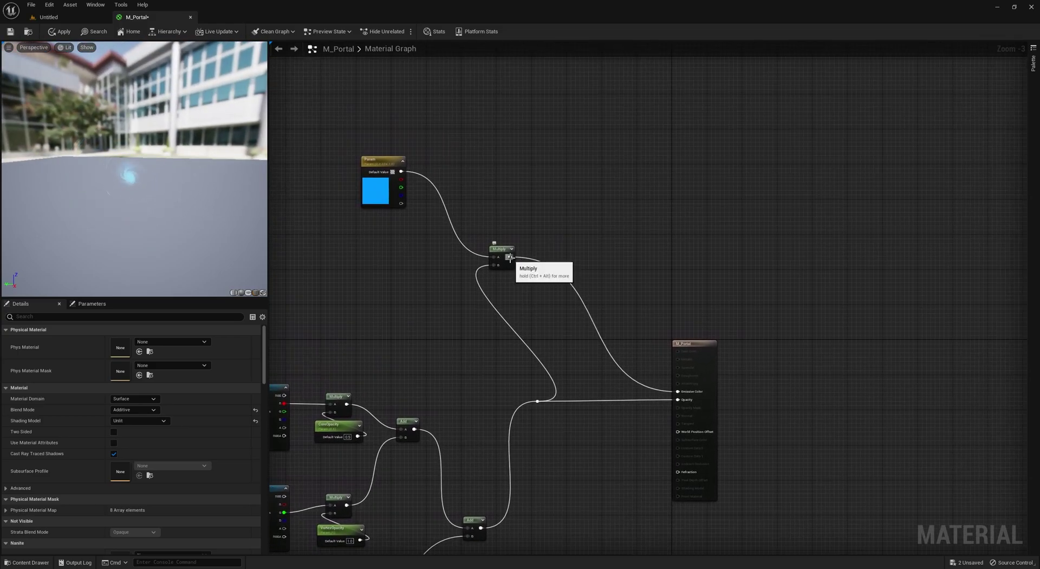
# Step: Insert a Multiply after the blue vector parameter and feed its B input with a scalar parameter named EmissionValue, default 10
pyautogui.press('m')
pyautogui.click(471, 160)
pyautogui.moveTo(476, 171); pyautogui.dragTo(494, 256)
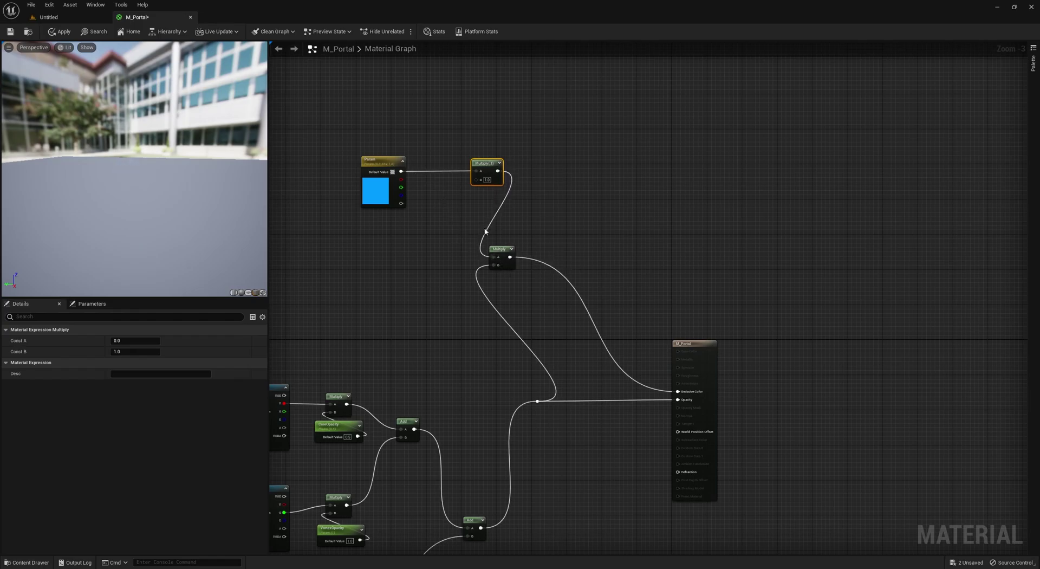
pyautogui.click(422, 201)
pyautogui.write('Em')
pyautogui.click(448, 261)
pyautogui.click(455, 212)
pyautogui.click(433, 246)
pyautogui.moveTo(465, 217); pyautogui.dragTo(450, 201)
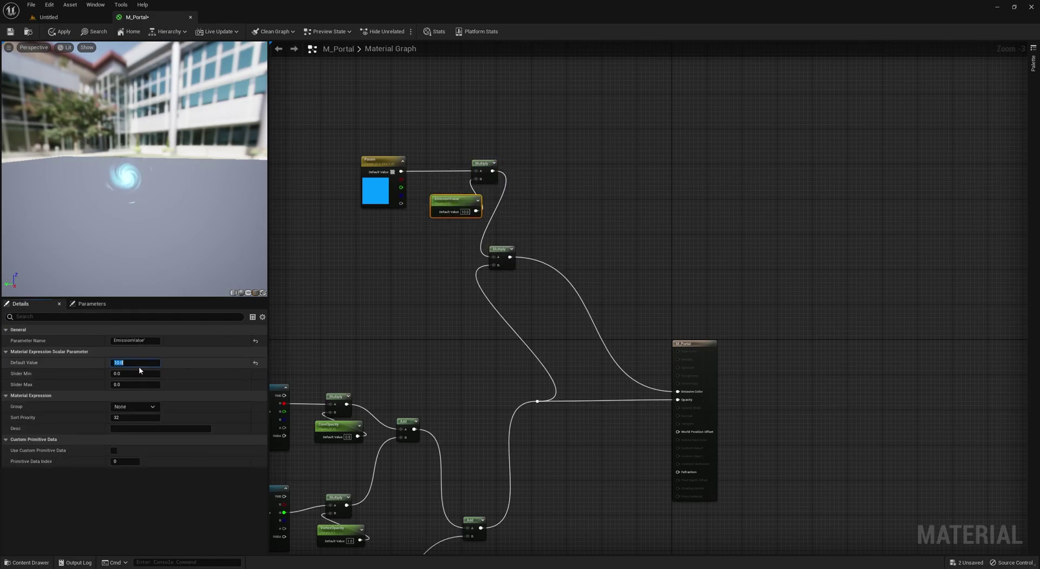
# Step: Inspect the glow in the preview and set EmissionValue's default value to 30
pyautogui.scroll(5, 156, 216)
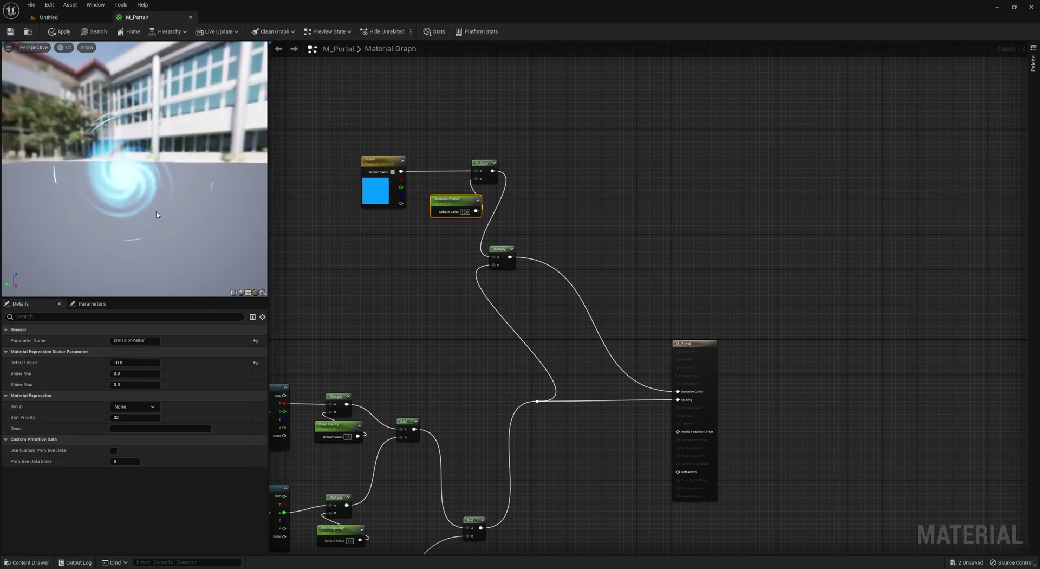
pyautogui.click(139, 362)
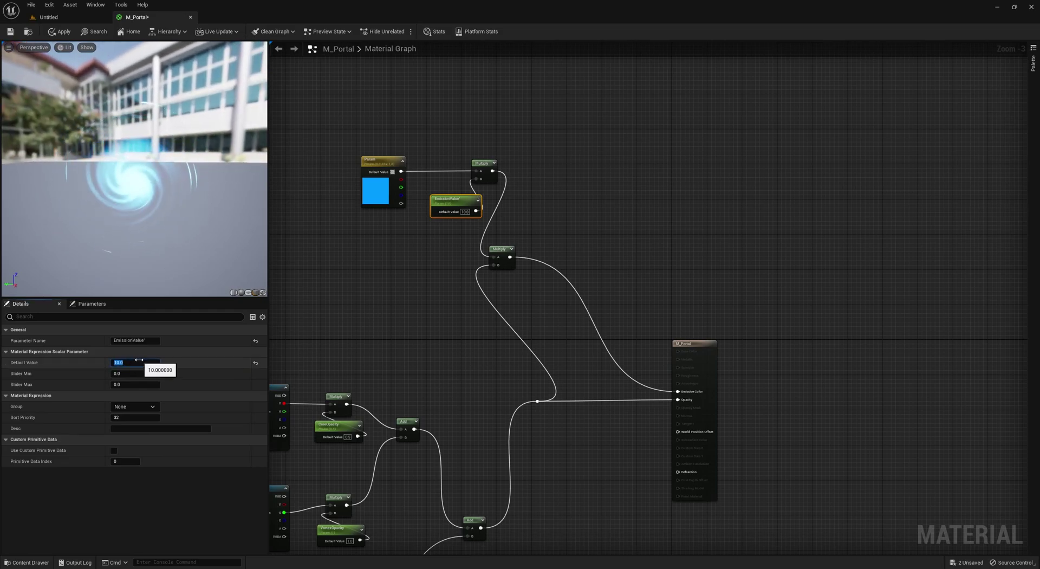
pyautogui.scroll(-2, 372, 243)
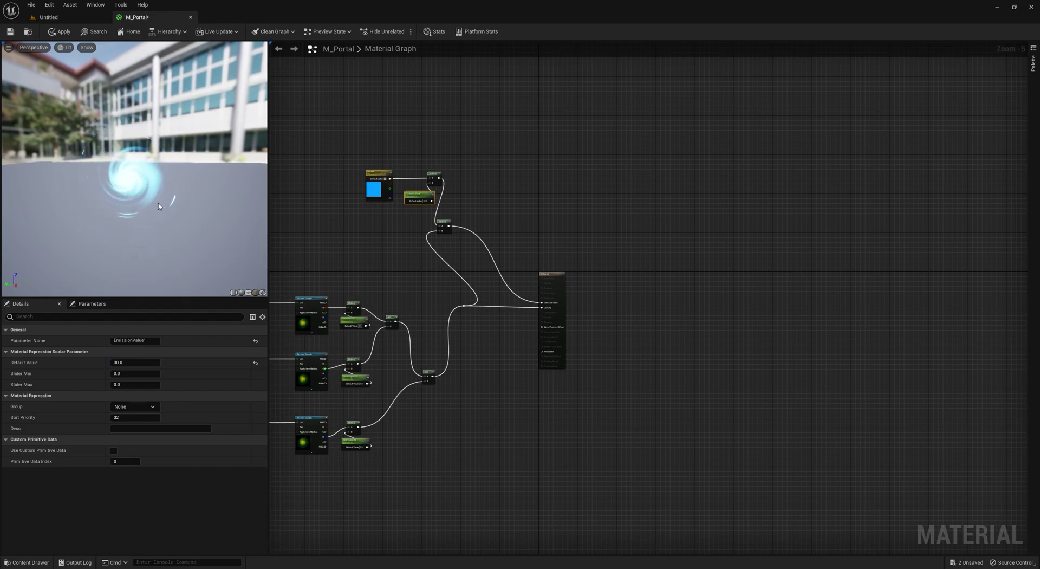
# Step: Move the color-swirl Multiply nearer the output node and add a scalar parameter named OverallOpacity below the opacity wire
pyautogui.moveTo(348, 235); pyautogui.dragTo(371, 220, button='right')
pyautogui.moveTo(418, 225); pyautogui.dragTo(473, 277)
pyautogui.click(405, 281)
pyautogui.moveTo(392, 282); pyautogui.dragTo(411, 236, button='right')
pyautogui.press('s')
pyautogui.click(477, 273)
pyautogui.click(493, 273)
pyautogui.scroll(5, 493, 272)
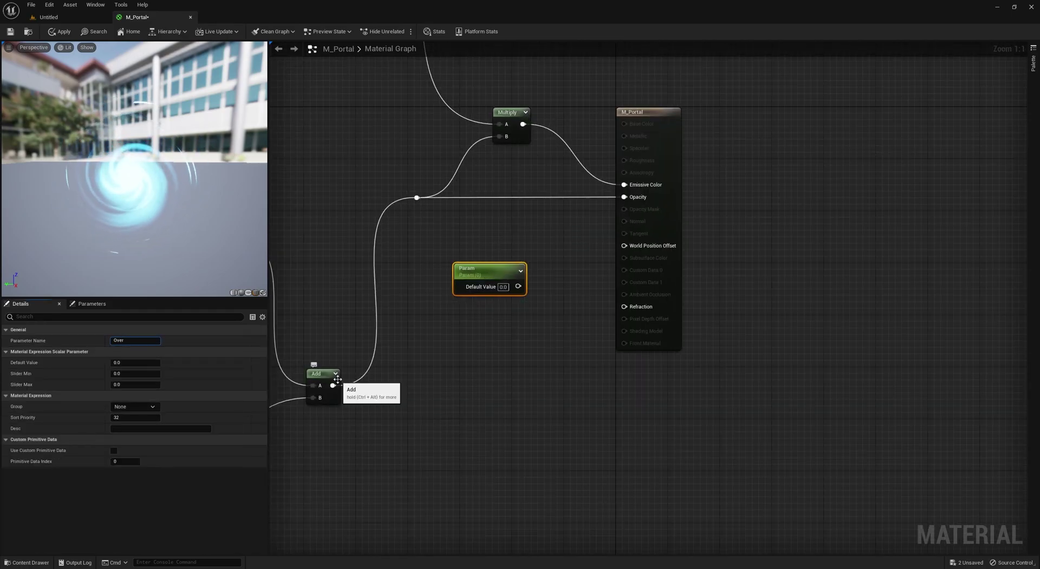
pyautogui.click(485, 215)
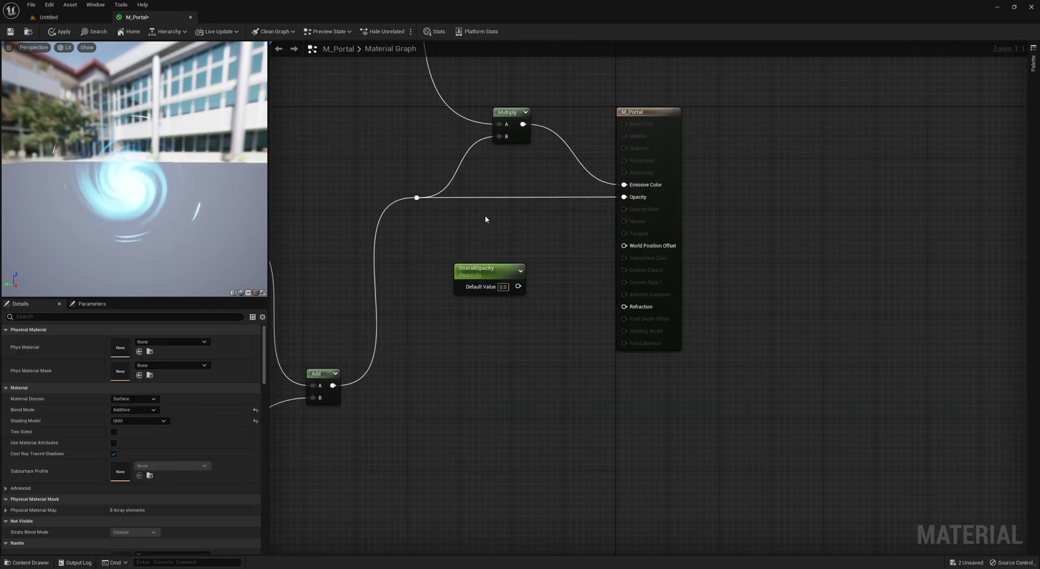
# Step: Multiply the rerouted swirl by OverallOpacity, connect the result to Opacity and set the parameter's default to 1
pyautogui.press('m')
pyautogui.click(485, 215)
pyautogui.moveTo(499, 224); pyautogui.dragTo(492, 190)
pyautogui.moveTo(416, 197); pyautogui.dragTo(486, 196)
pyautogui.moveTo(518, 196); pyautogui.dragTo(618, 197)
pyautogui.moveTo(485, 208); pyautogui.dragTo(518, 286)
pyautogui.click(503, 286)
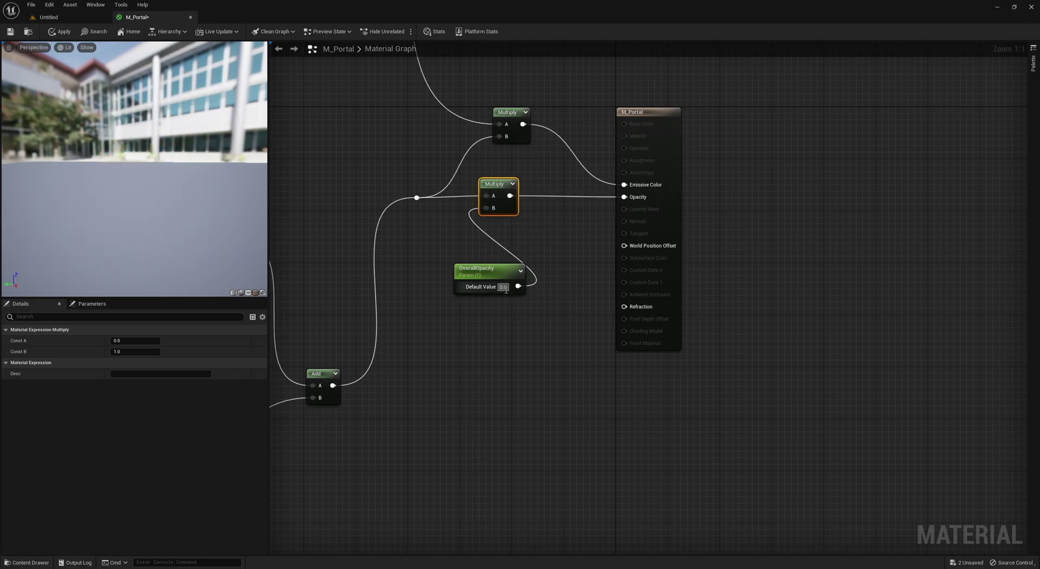
pyautogui.write('1')
pyautogui.click(321, 271)
# Step: Move the material output node farther from the chains and insert a Clamp between the OverallOpacity Multiply and Opacity
pyautogui.scroll(-5, 527, 247)
pyautogui.moveTo(575, 197); pyautogui.dragTo(713, 198)
pyautogui.scroll(3, 562, 256)
pyautogui.moveTo(466, 261); pyautogui.dragTo(802, 205)
pyautogui.click(558, 229)
pyautogui.press('Delete')
pyautogui.write('clamp')
pyautogui.press('Return')
pyautogui.moveTo(558, 231); pyautogui.dragTo(564, 197)
pyautogui.click(706, 242)
# Step: Add a reroute node on the Emissive Color wire and place it near the material output node
pyautogui.doubleClick(619, 172)
pyautogui.moveTo(622, 172); pyautogui.dragTo(744, 151)
pyautogui.click(684, 182)
# Step: Move the vector parameter, EmissionValue and their Multiply directly above the texture chains and save the material
pyautogui.scroll(-3, 612, 188)
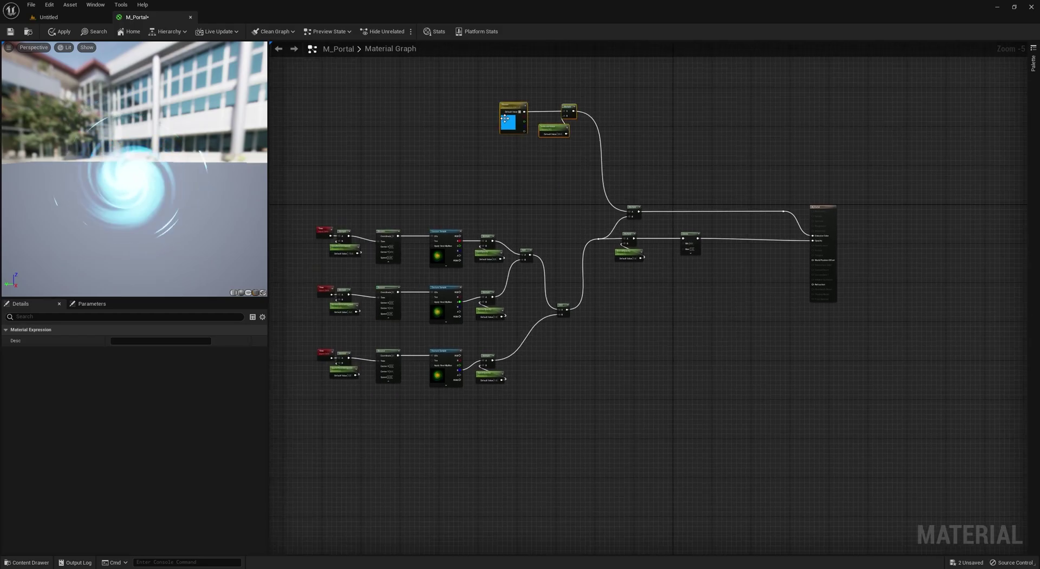
pyautogui.moveTo(418, 100); pyautogui.dragTo(343, 165, button='right')
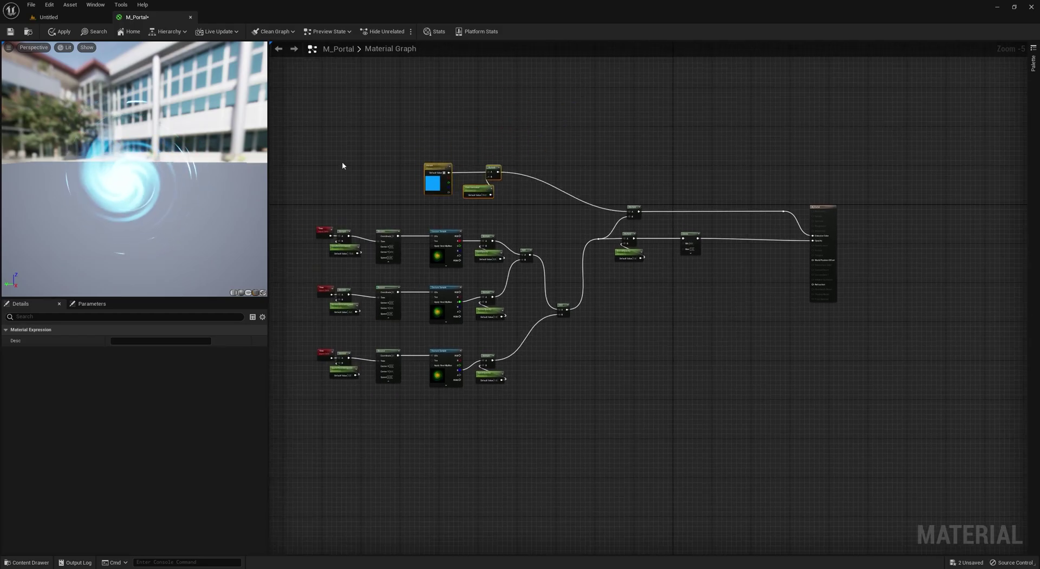
pyautogui.click(369, 175)
pyautogui.hotkey('ctrl', 's')
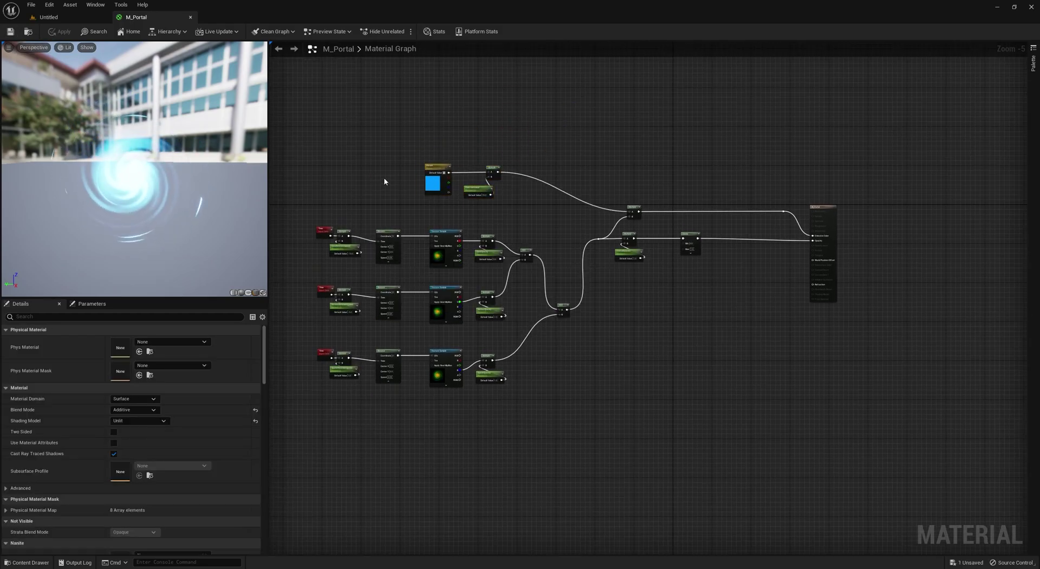
# Step: Set SparkRotationSpeed's default value to -8 and save the material
pyautogui.scroll(4, 303, 412)
pyautogui.click(380, 325)
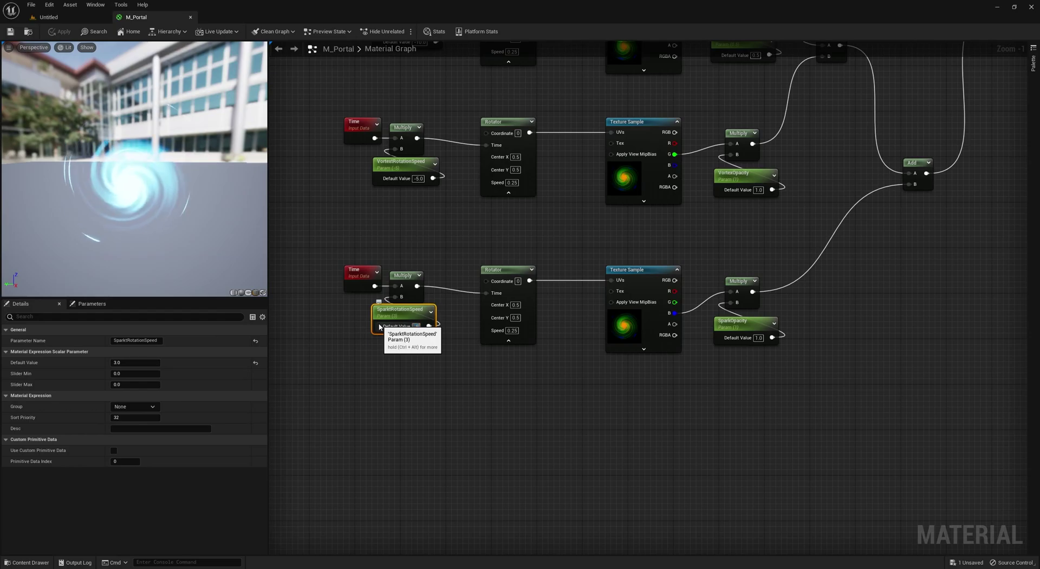
pyautogui.write('-8')
pyautogui.press('Return')
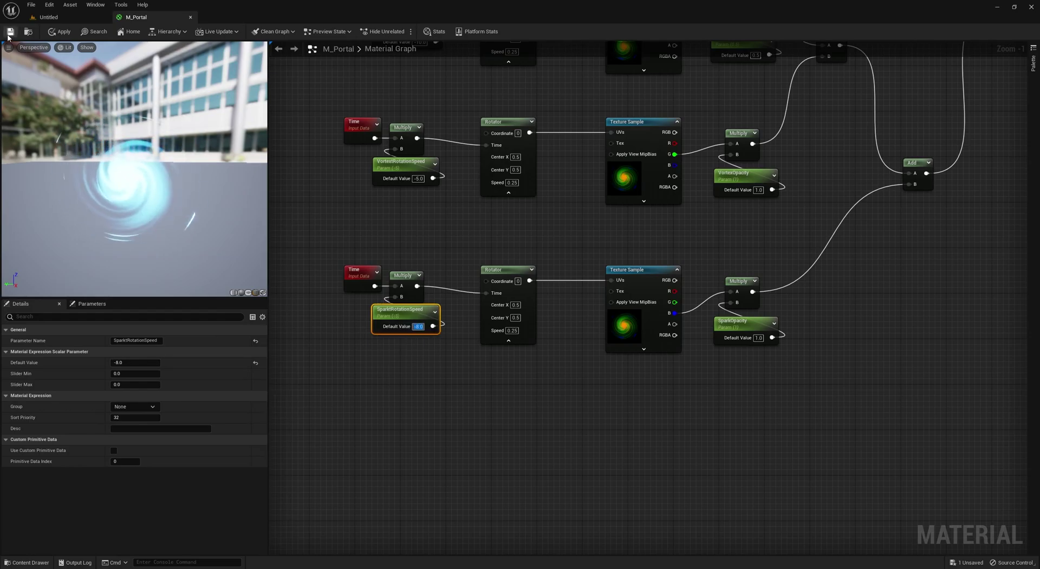
pyautogui.click(313, 178)
pyautogui.scroll(-3, 309, 237)
pyautogui.moveTo(643, 298); pyautogui.dragTo(643, 330, button='right')
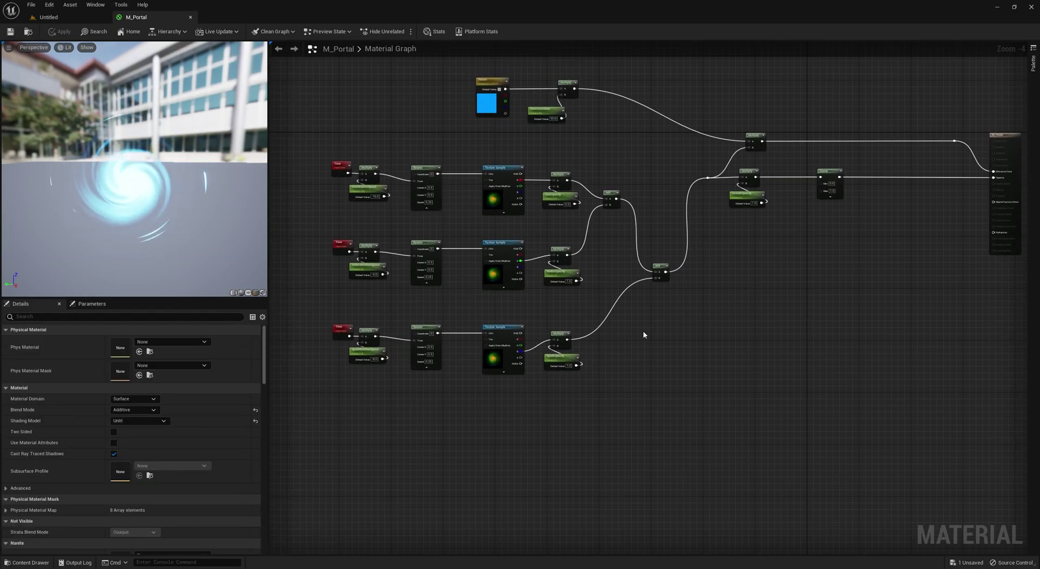
pyautogui.moveTo(749, 267); pyautogui.dragTo(785, 303, button='right')
# Step: Rename the blue vector parameter as Color
pyautogui.click(579, 147)
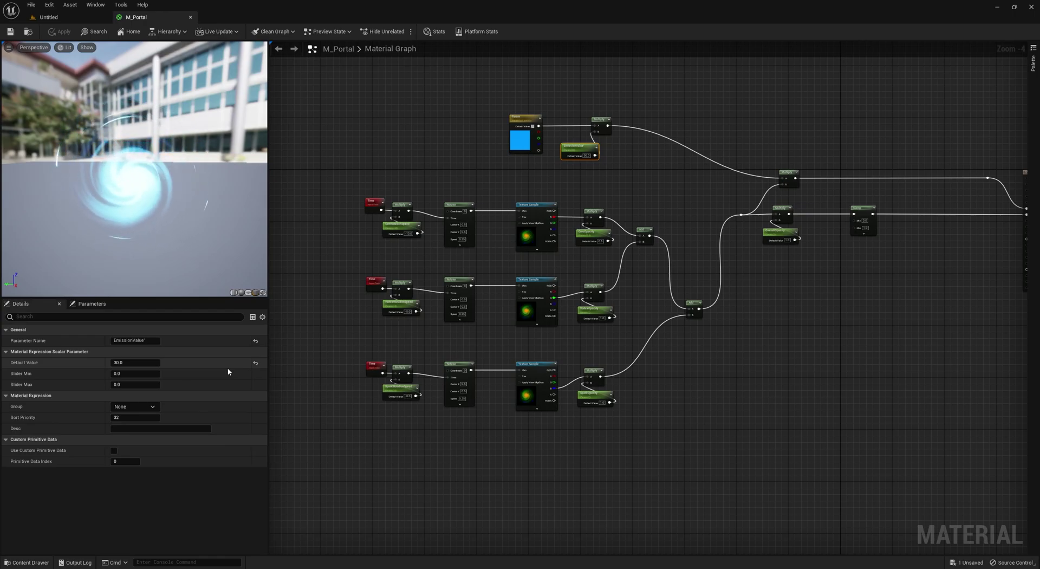
pyautogui.click(533, 138)
pyautogui.click(135, 340)
# Step: Assign the CoreRotationSpeed parameter to a new group named RotationSpeed
pyautogui.click(401, 227)
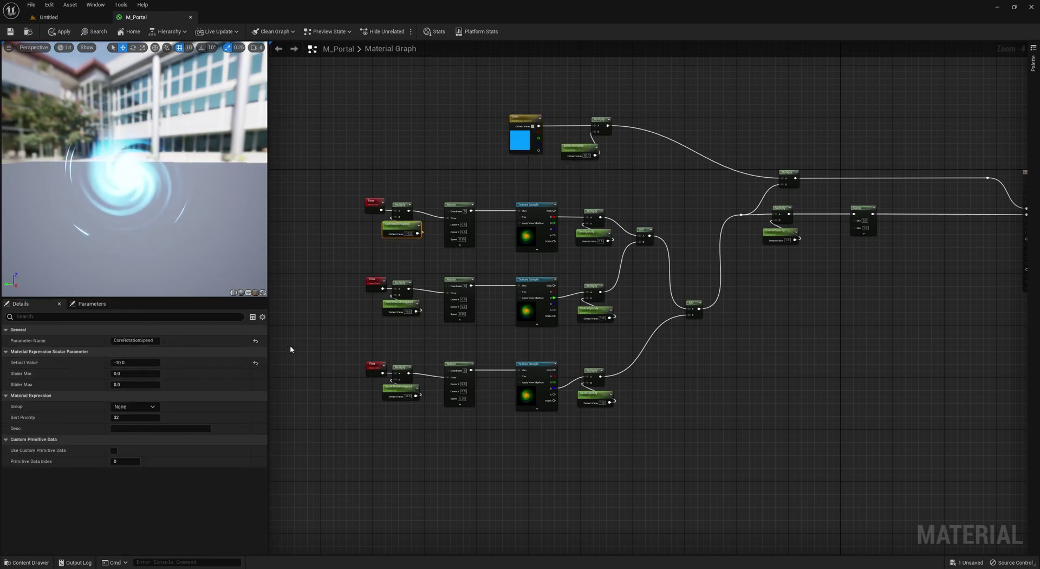
pyautogui.click(137, 407)
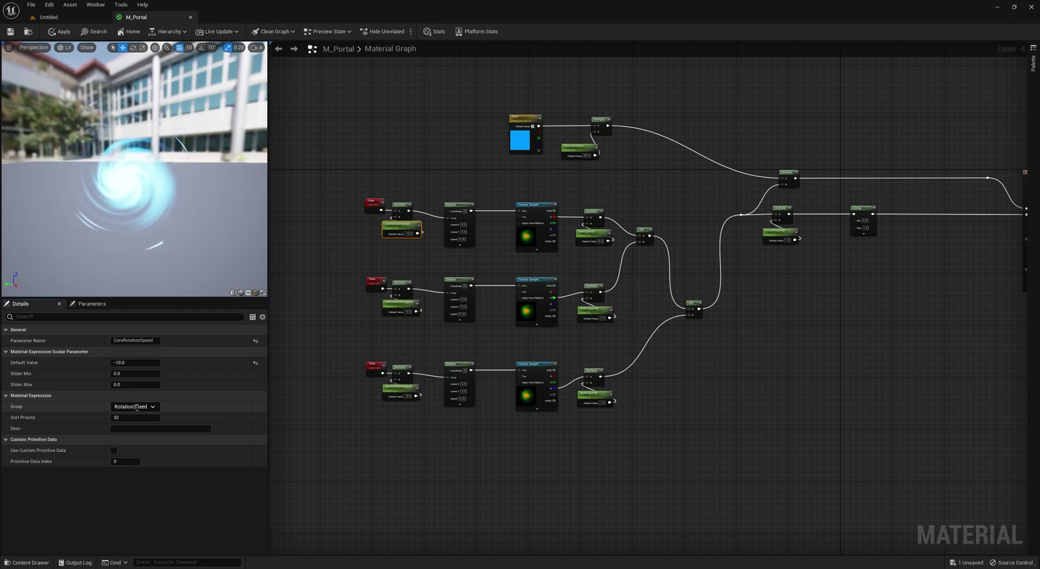
pyautogui.click(359, 330)
# Step: Assign the CoreOpacity parameter to a new group named Opacity
pyautogui.scroll(2, 434, 285)
pyautogui.click(477, 250)
pyautogui.click(132, 406)
pyautogui.write('Opacity')
# Step: Assign the VortexOpacity, SparkOpacity and OverallOpacity parameters to the existing Opacity group
pyautogui.click(477, 365)
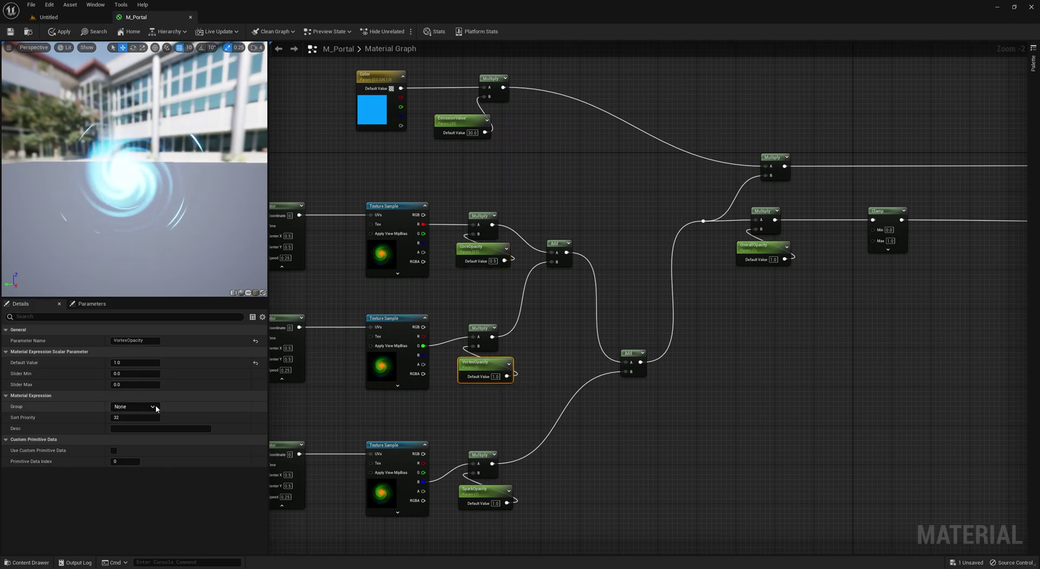
pyautogui.click(482, 490)
pyautogui.click(150, 406)
pyautogui.click(135, 425)
pyautogui.click(623, 314)
pyautogui.moveTo(623, 314); pyautogui.dragTo(455, 332, button='right')
pyautogui.click(594, 267)
pyautogui.click(149, 407)
pyautogui.click(136, 425)
# Step: Assign the Color and EmissionValue parameters to a group named Color
pyautogui.moveTo(523, 358); pyautogui.dragTo(674, 459, button='right')
pyautogui.click(448, 293)
pyautogui.moveTo(449, 293); pyautogui.dragTo(473, 296, button='right')
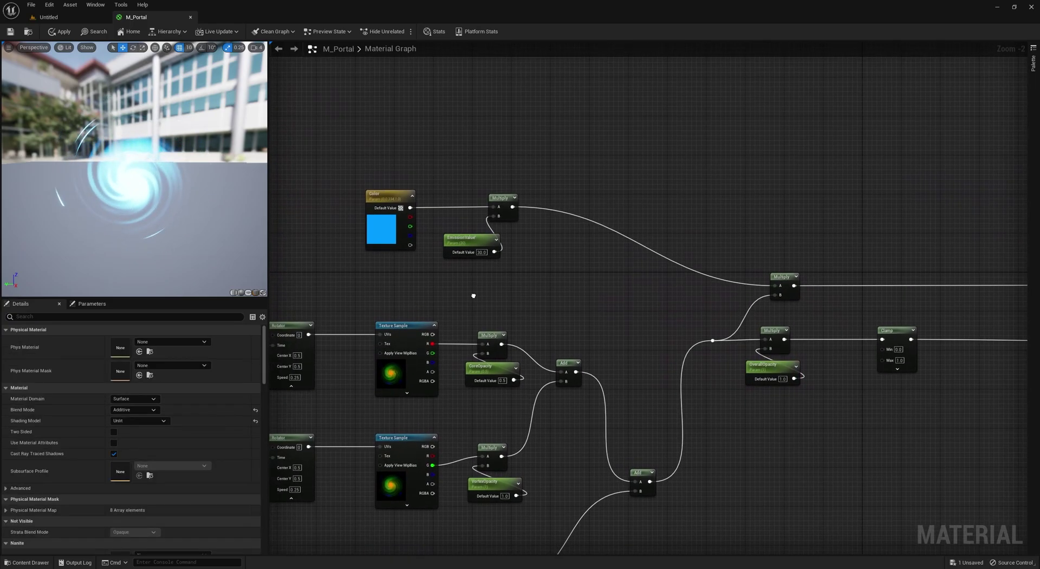
pyautogui.click(461, 237)
pyautogui.keyDown('shift'); pyautogui.click(391, 198); pyautogui.keyUp('shift')
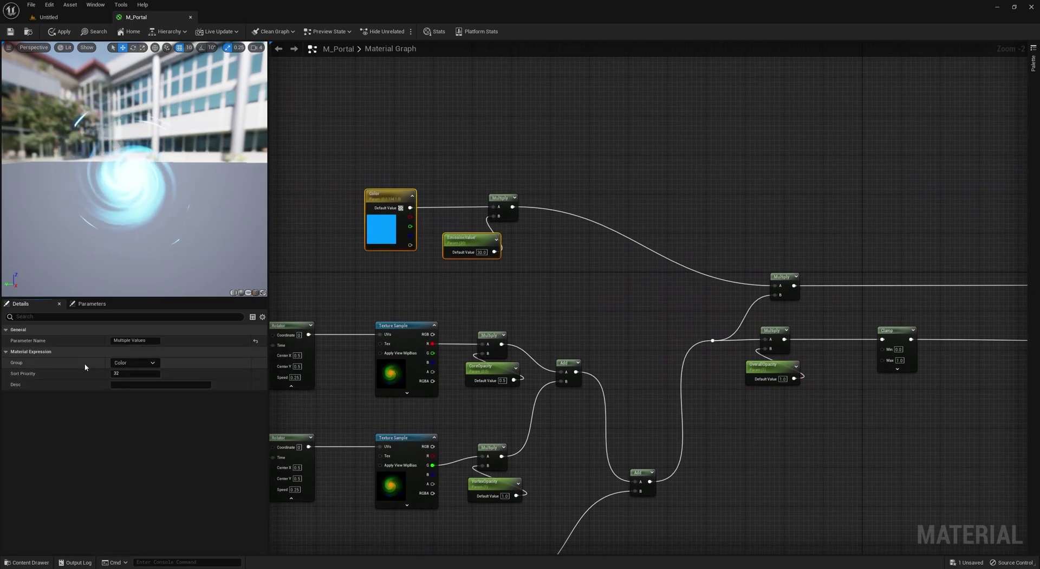
pyautogui.click(404, 283)
pyautogui.moveTo(569, 292); pyautogui.dragTo(527, 285, button='right')
pyautogui.moveTo(597, 283); pyautogui.dragTo(618, 300, button='right')
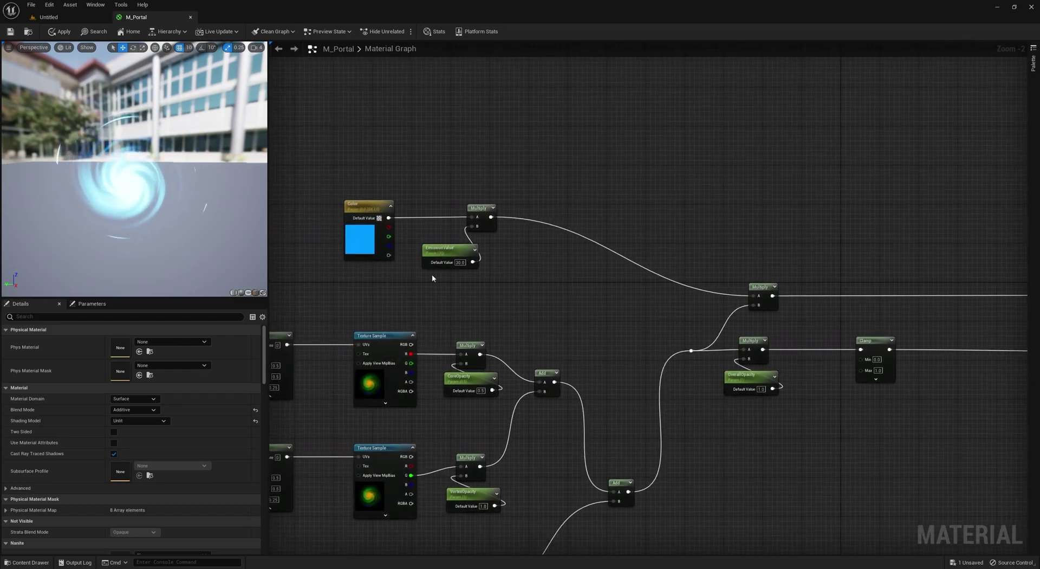
# Step: Remove the stray apostrophe from EmissionValue's parameter name and set the Color parameter's sort priority to 0
pyautogui.click(442, 253)
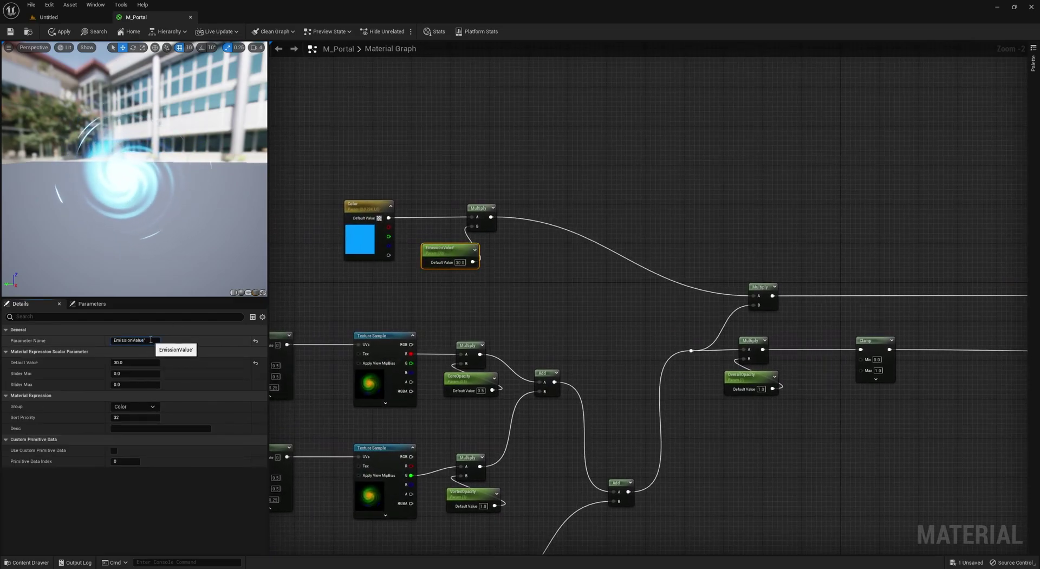
pyautogui.click(366, 233)
pyautogui.click(122, 396)
pyautogui.write('0')
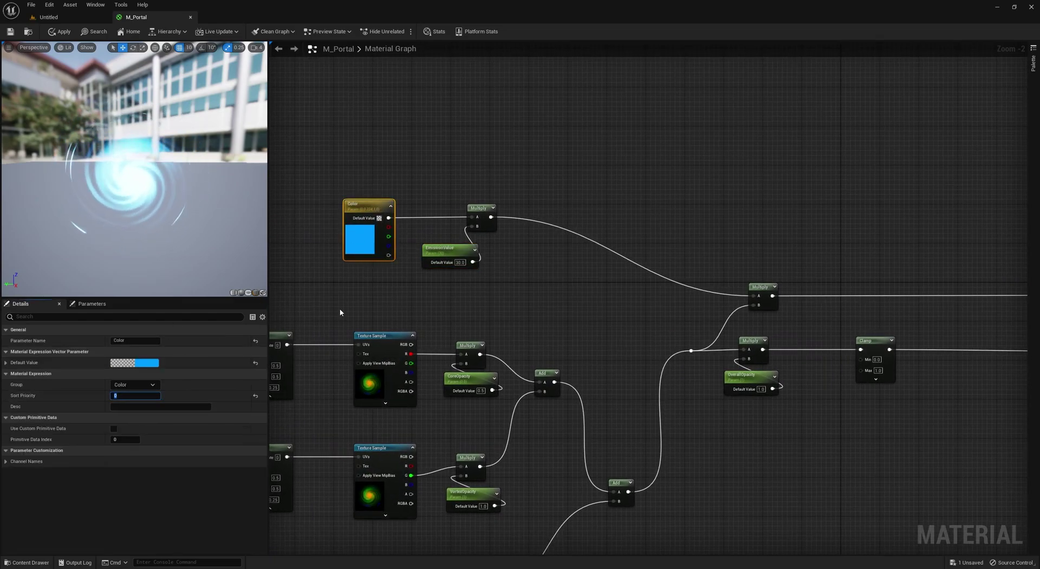
pyautogui.press('Return')
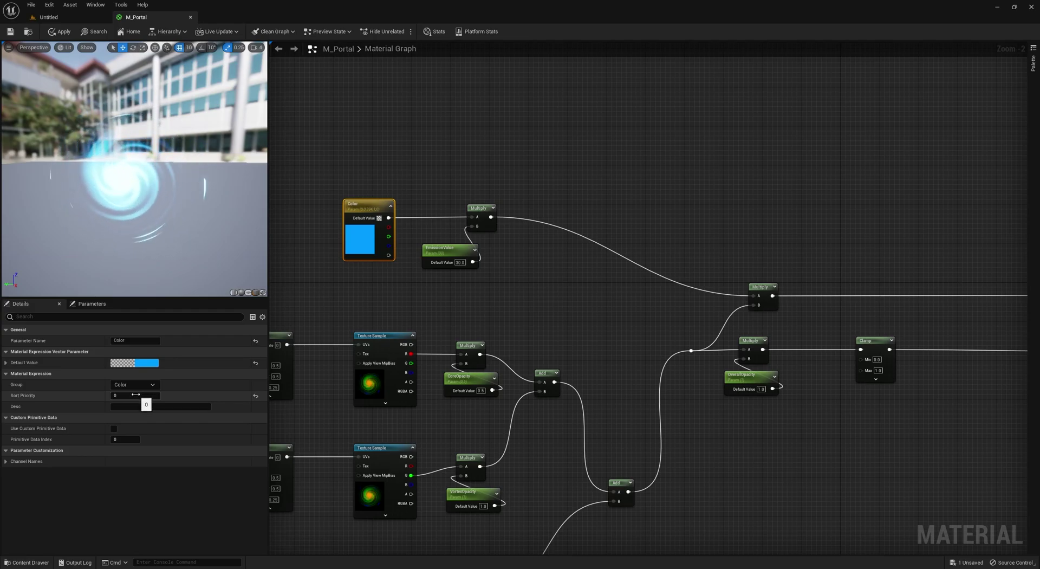
# Step: Set the sort priority to 1 for EmissionValue and 2 for OverallOpacity
pyautogui.moveTo(431, 290); pyautogui.dragTo(348, 234, button='right')
pyautogui.click(418, 248)
pyautogui.click(140, 417)
pyautogui.write('1')
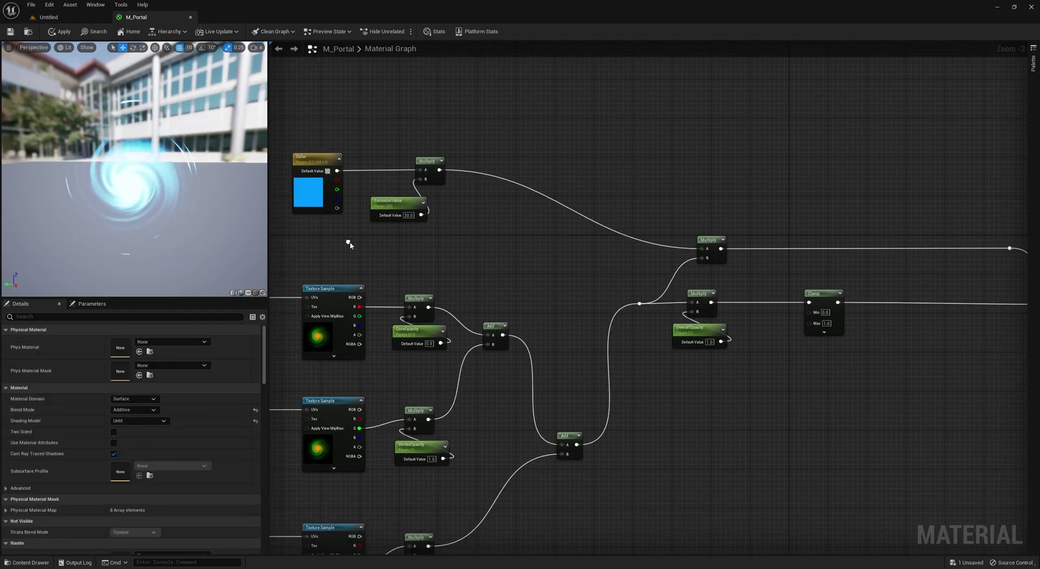
pyautogui.click(695, 332)
pyautogui.click(369, 249)
pyautogui.click(398, 204)
pyautogui.click(698, 332)
pyautogui.click(133, 417)
pyautogui.write('2')
# Step: Set the sort priorities of CoreOpacity, VortexOpacity and SparkOpacity to 3, 4 and 5
pyautogui.moveTo(427, 255); pyautogui.dragTo(589, 201, button='right')
pyautogui.click(577, 277)
pyautogui.click(133, 417)
pyautogui.write('3')
pyautogui.click(142, 416)
pyautogui.write('4')
pyautogui.click(577, 520)
pyautogui.click(146, 417)
pyautogui.write('5')
# Step: Set the sort priorities of CoreRotationSpeed, VortexRotationSpeed and SparkRotationSpeed to 6, 7 and 8
pyautogui.moveTo(438, 440); pyautogui.dragTo(509, 421, button='right')
pyautogui.click(362, 250)
pyautogui.click(130, 417)
pyautogui.write('6')
pyautogui.click(355, 368)
pyautogui.click(130, 417)
pyautogui.write('7')
pyautogui.click(352, 493)
pyautogui.click(135, 417)
pyautogui.write('8')
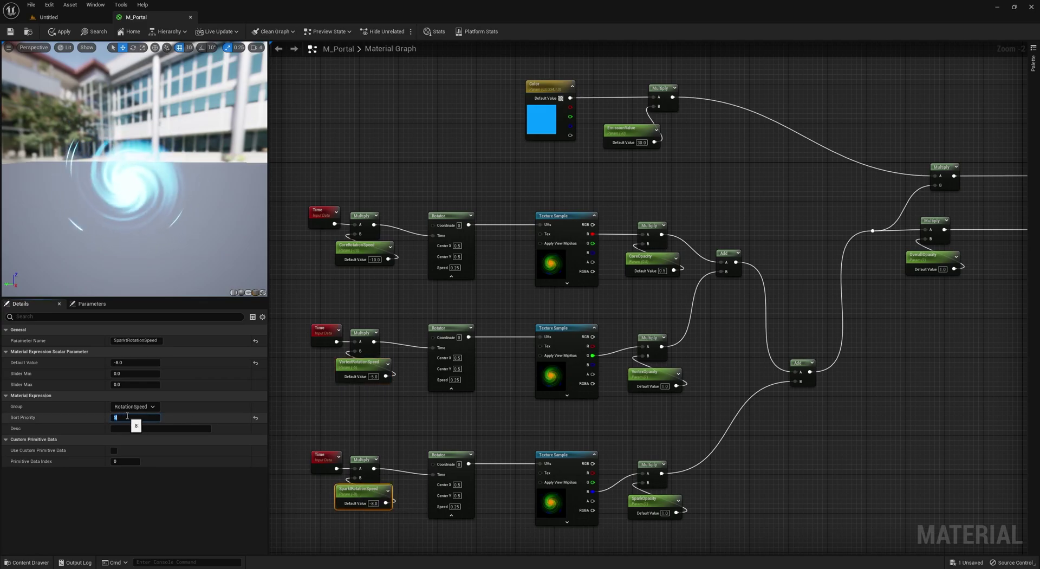
pyautogui.click(801, 443)
pyautogui.scroll(-4, 802, 442)
pyautogui.moveTo(802, 443); pyautogui.dragTo(623, 402, button='right')
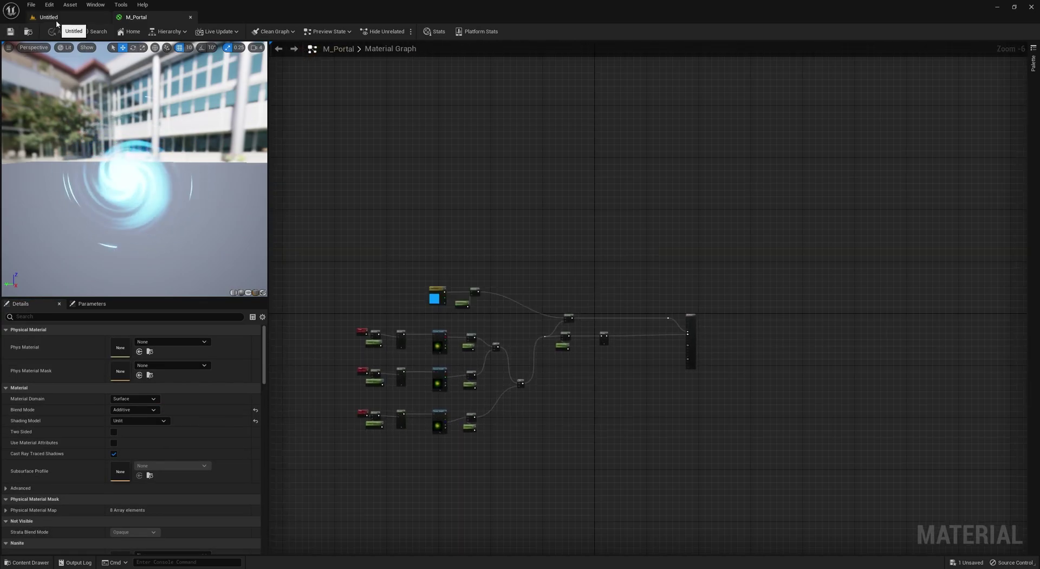
# Step: Open the MI_Portal material instance in a floating window over the level view and enlarge that window
pyautogui.click(57, 22)
pyautogui.click(964, 436)
pyautogui.doubleClick(425, 435)
pyautogui.moveTo(228, 17); pyautogui.dragTo(580, 80)
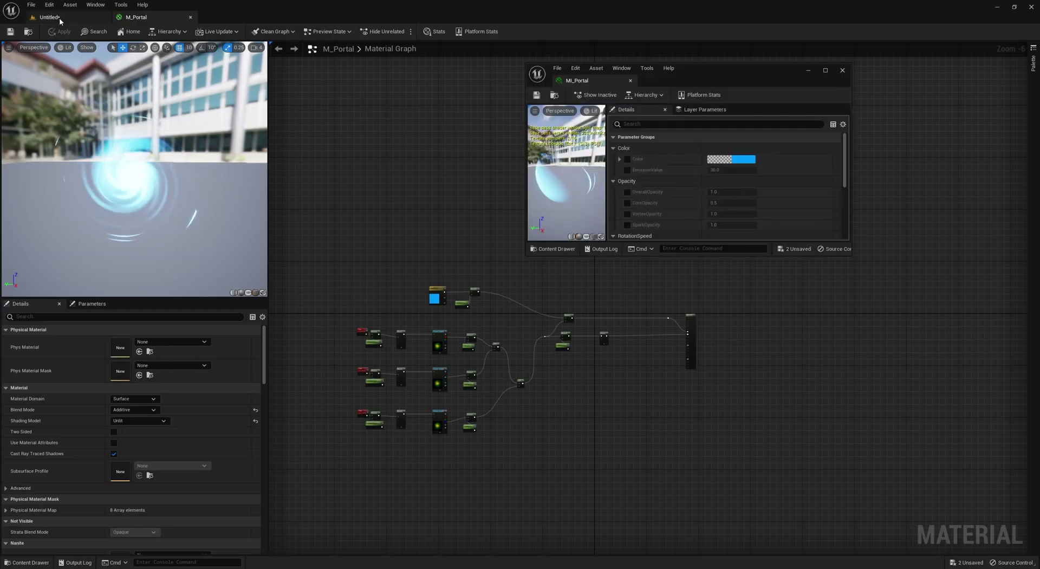
pyautogui.click(50, 16)
pyautogui.moveTo(692, 255); pyautogui.dragTo(692, 450)
# Step: Enable the OverallOpacity, CoreOpacity and VortexOpacity overrides, try VortexOpacity at 0.2 and set it to 0.8
pyautogui.click(627, 192)
pyautogui.click(627, 203)
pyautogui.click(627, 213)
pyautogui.click(727, 213)
pyautogui.write('0.2')
pyautogui.press('Return')
pyautogui.write('0.8')
pyautogui.press('Return')
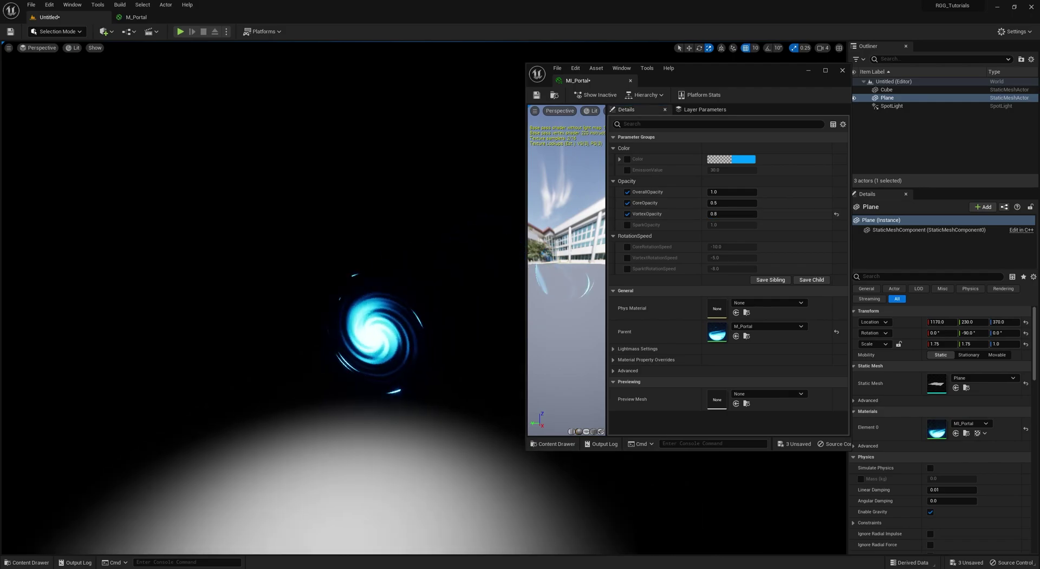
# Step: Enable the SparkOpacity override and set it to 0.1, and set VortexOpacity to 0.7
pyautogui.click(627, 225)
pyautogui.click(713, 225)
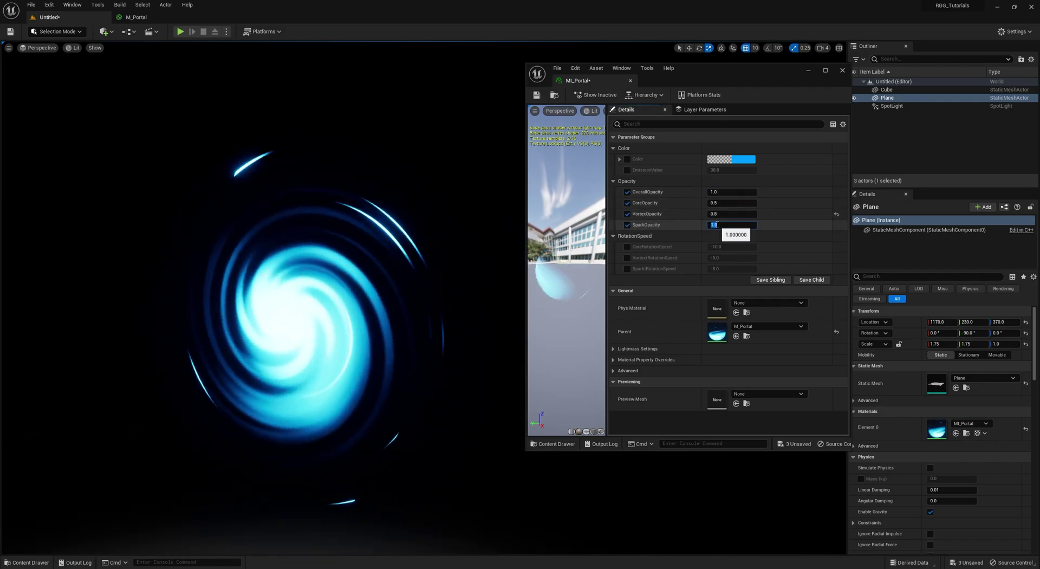
pyautogui.write('0.1')
pyautogui.press('Return')
pyautogui.click(722, 213)
pyautogui.write('0.7')
pyautogui.press('Return')
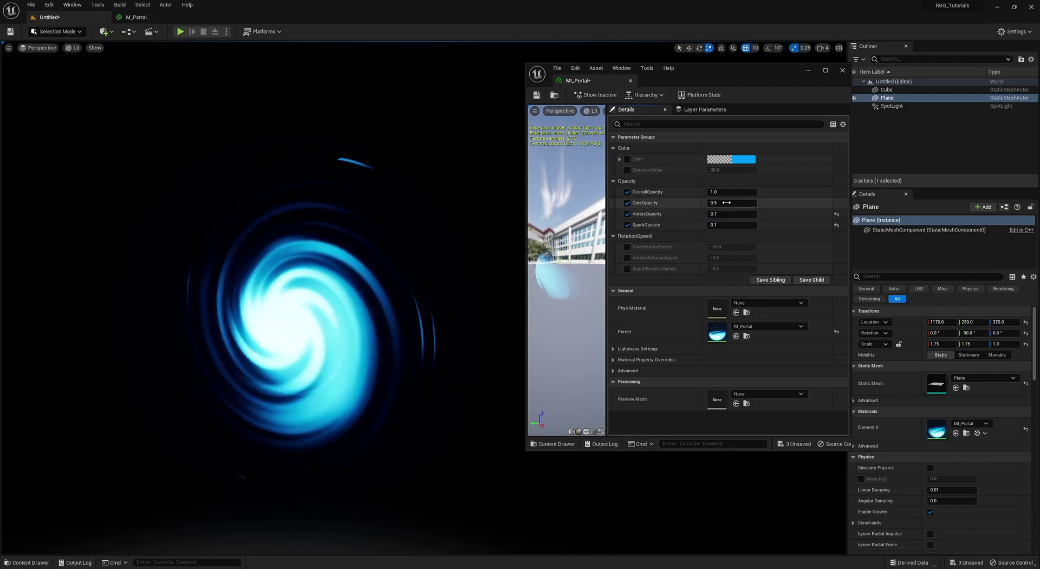
# Step: Enable the three RotationSpeed overrides and set CoreRotationSpeed to 10, VortexRotationSpeed to 5 and SparkRotationSpeed to 8
pyautogui.click(627, 246)
pyautogui.click(626, 257)
pyautogui.click(626, 268)
pyautogui.click(722, 246)
pyautogui.write('10')
pyautogui.click(720, 257)
pyautogui.write('5')
pyautogui.press('Return')
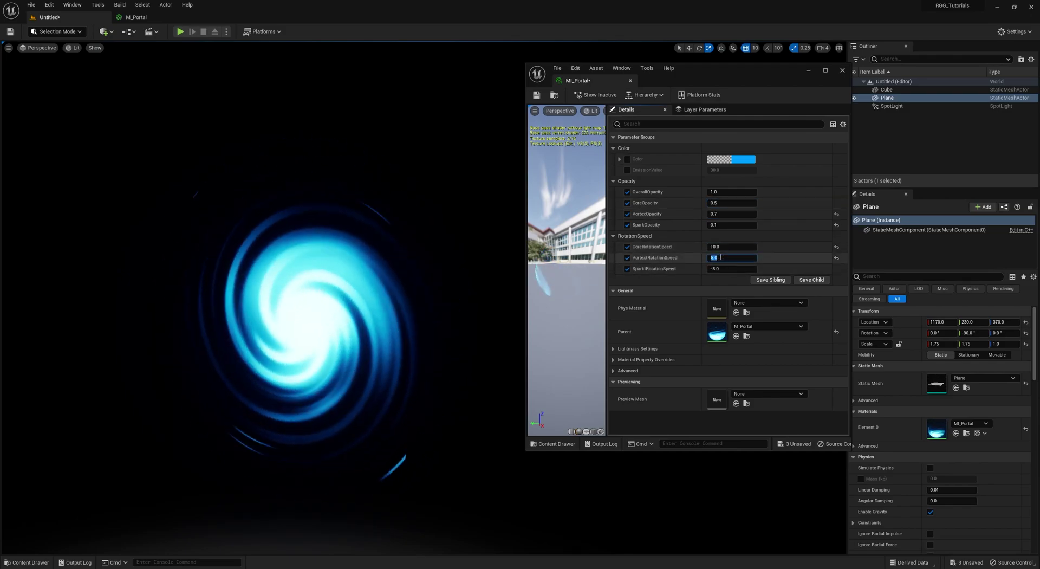
pyautogui.doubleClick(716, 268)
pyautogui.write('8.0')
pyautogui.press('Return')
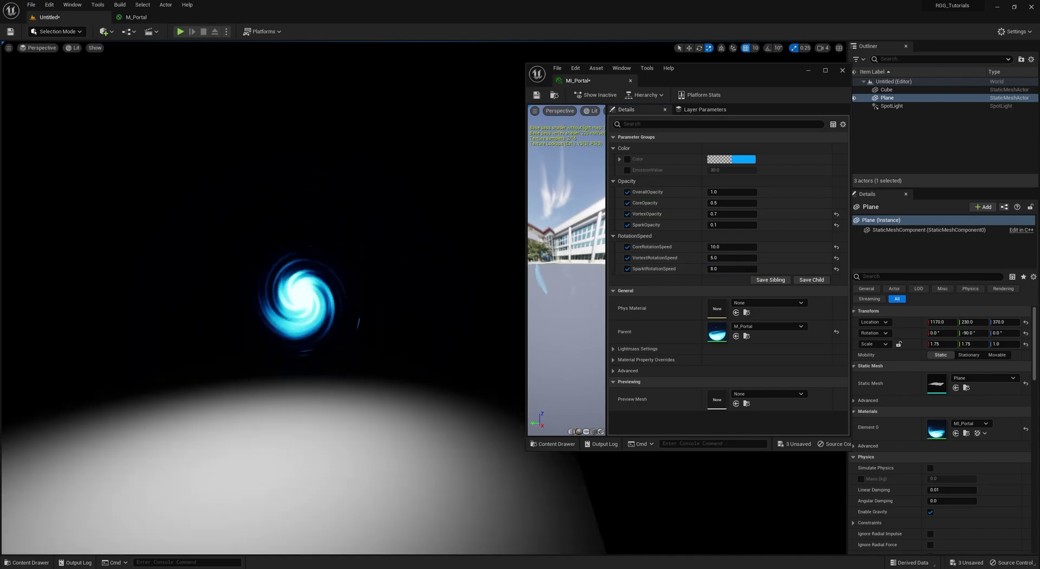
# Step: Try CoreRotationSpeed at 5 together with a different VortexRotationSpeed
pyautogui.moveTo(306, 298); pyautogui.dragTo(362, 304, button='right')
pyautogui.click(722, 247)
pyautogui.write('5')
pyautogui.click(719, 257)
pyautogui.write('10')
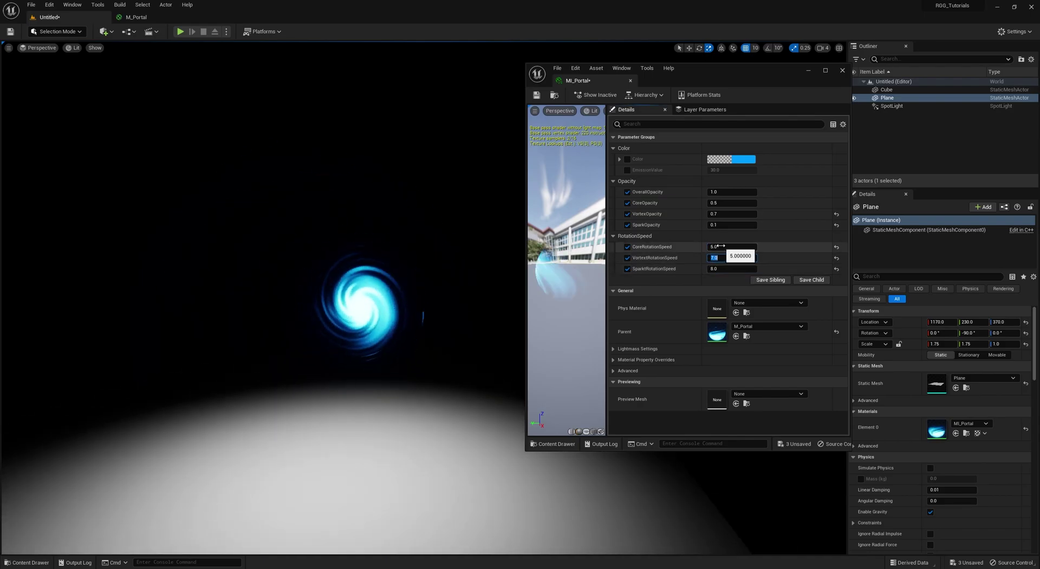
# Step: Set VortexRotationSpeed to 7, CoreRotationSpeed to 9 and SparkRotationSpeed to 12, and check the portal in the level
pyautogui.doubleClick(726, 258)
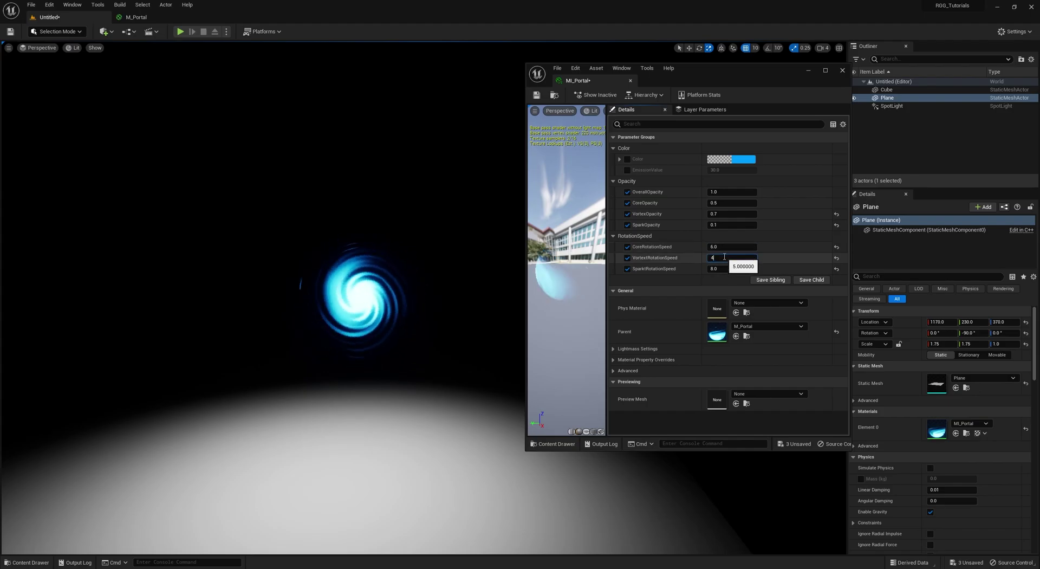
pyautogui.write('7')
pyautogui.click(724, 247)
pyautogui.write('9')
pyautogui.doubleClick(724, 269)
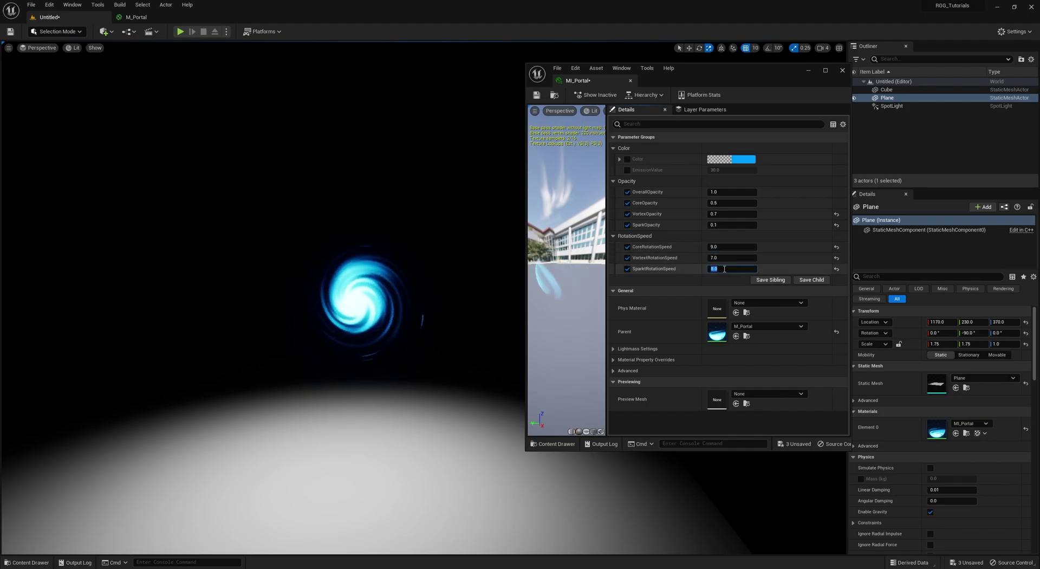
pyautogui.press('Return')
pyautogui.press('s')
pyautogui.moveTo(458, 291); pyautogui.dragTo(487, 277, button='right')
pyautogui.press('w')
pyautogui.press('s')
pyautogui.press('w')
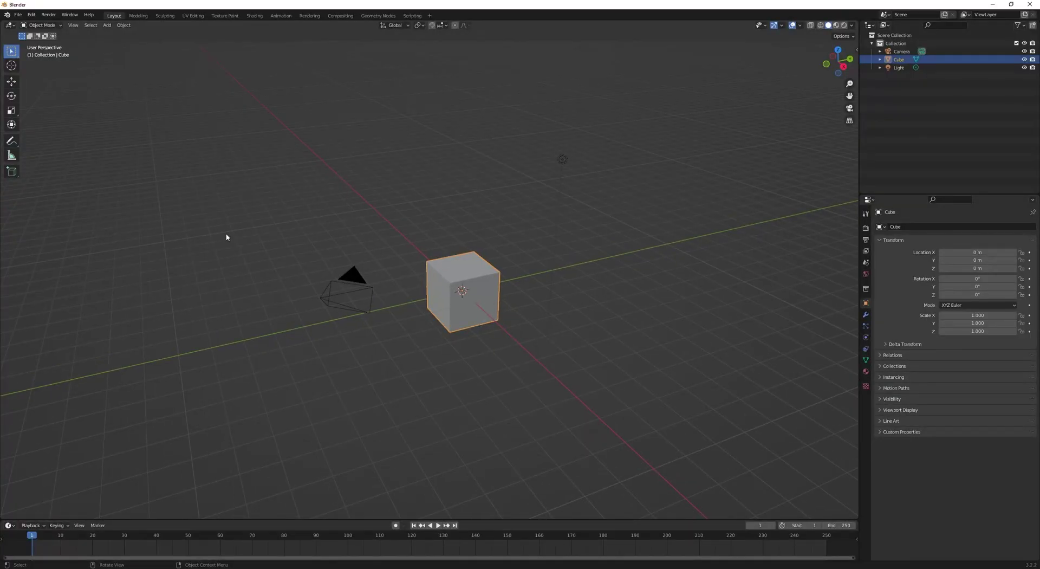
# Step: Switch to Blender and delete the default camera, light and cube
pyautogui.click(349, 290)
pyautogui.press('Delete')
pyautogui.click(557, 157)
pyautogui.press('Delete')
pyautogui.click(448, 297)
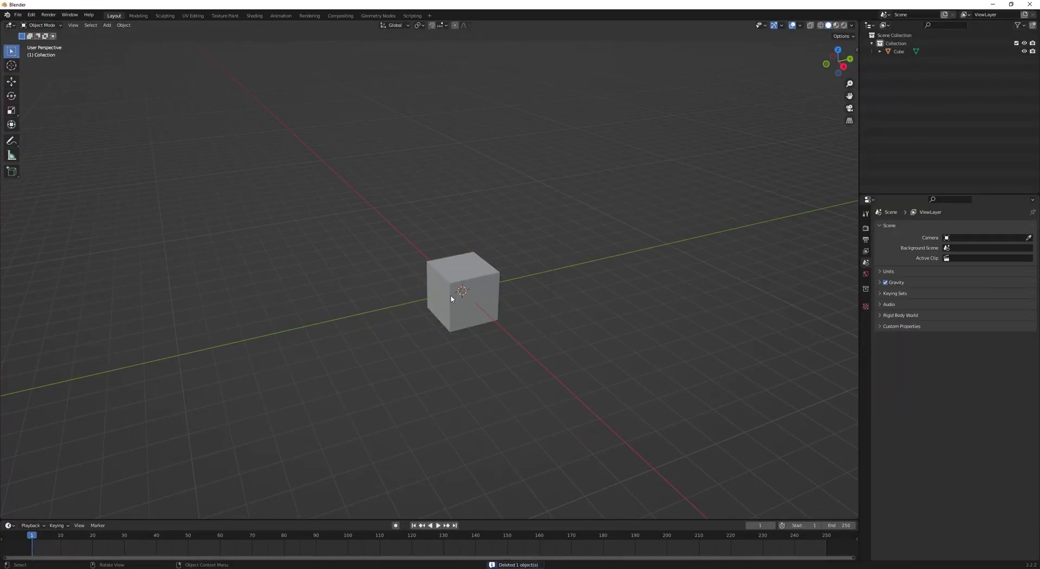
pyautogui.press('Delete')
# Step: Add a plane and divide it into a 3 by 3 grid with two loop cuts in each direction
pyautogui.hotkey('shift', 'a')
pyautogui.click(493, 304)
pyautogui.press('Tab')
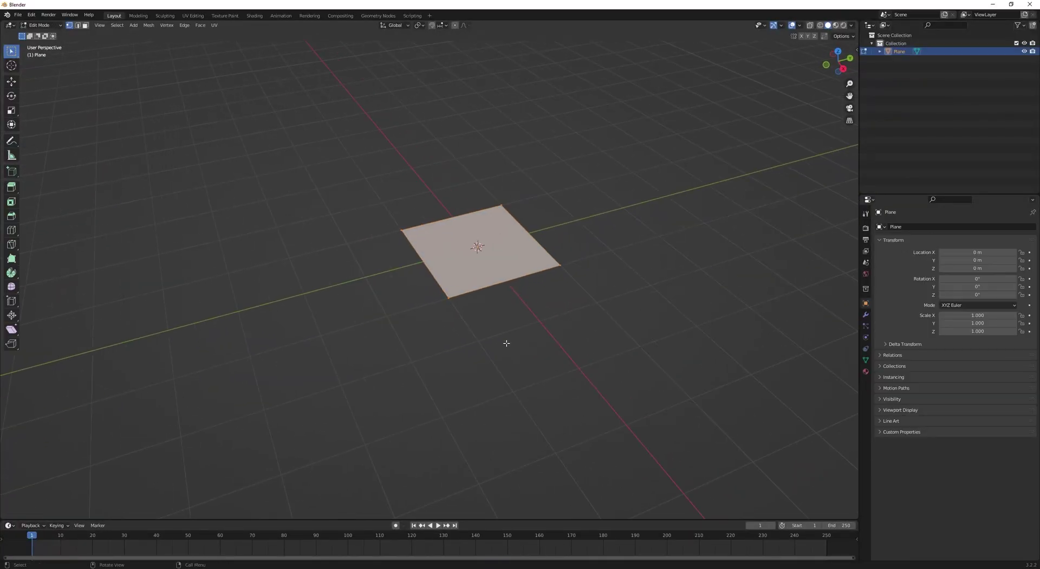
pyautogui.hotkey('ctrl', 'r')
pyautogui.scroll(1, 503, 287)
pyautogui.doubleClick(503, 287)
pyautogui.hotkey('ctrl', 'r')
pyautogui.scroll(1, 425, 264)
pyautogui.doubleClick(425, 264)
# Step: Delete the plane's edges and faces, keeping only its vertices, and use vertex selection
pyautogui.moveTo(317, 315); pyautogui.dragTo(507, 315, button='middle')
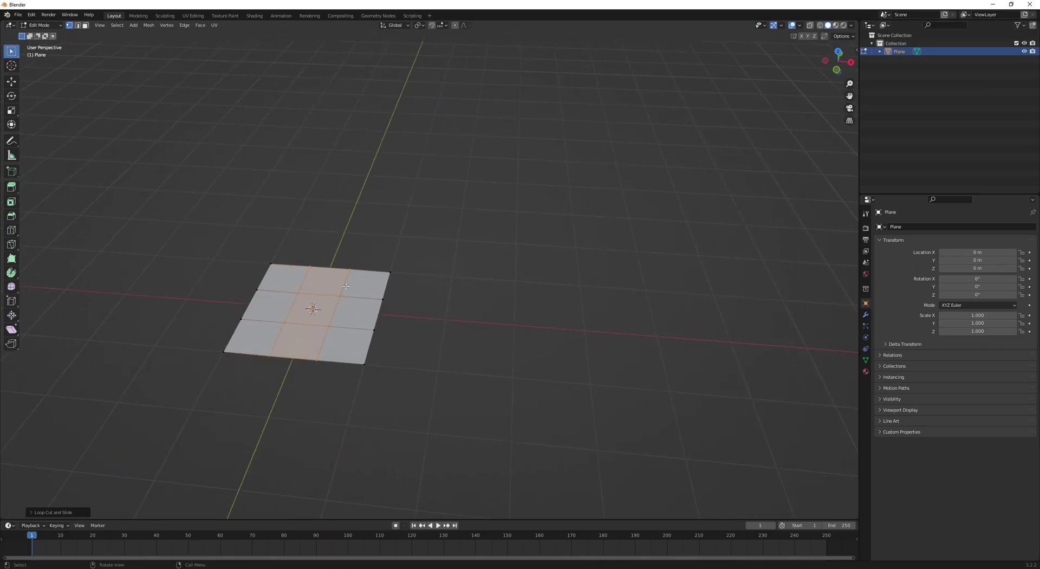
pyautogui.press('x')
pyautogui.click(321, 308)
pyautogui.press('1')
# Step: Add a 12-vertex circle with 1 m radius at the plane's centre, rotate it about Z and scale it down slightly
pyautogui.hotkey('shift', 'a')
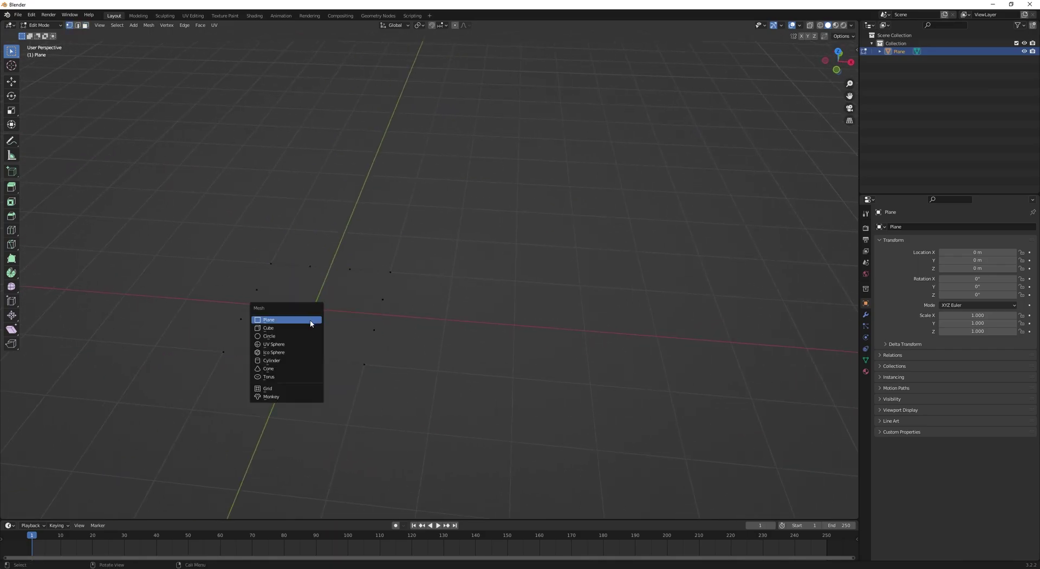
pyautogui.click(273, 335)
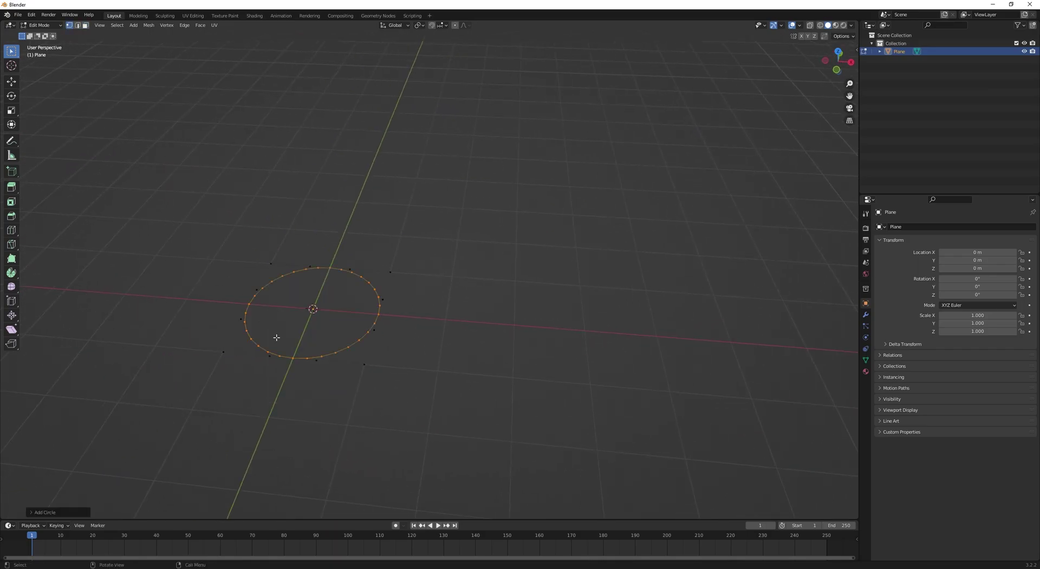
pyautogui.click(29, 514)
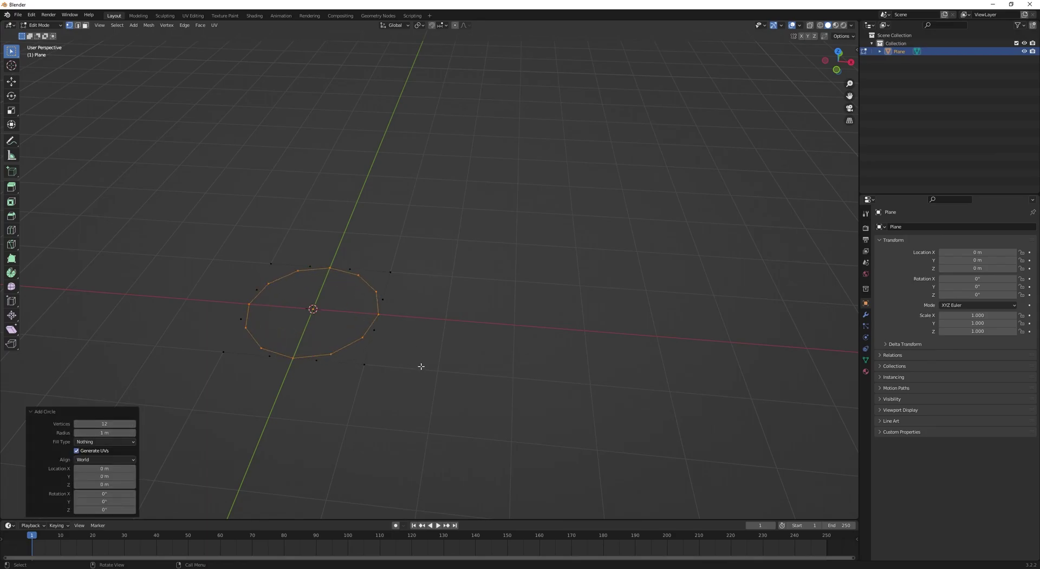
pyautogui.press('r')
pyautogui.press('z')
pyautogui.click(461, 342)
pyautogui.press('s')
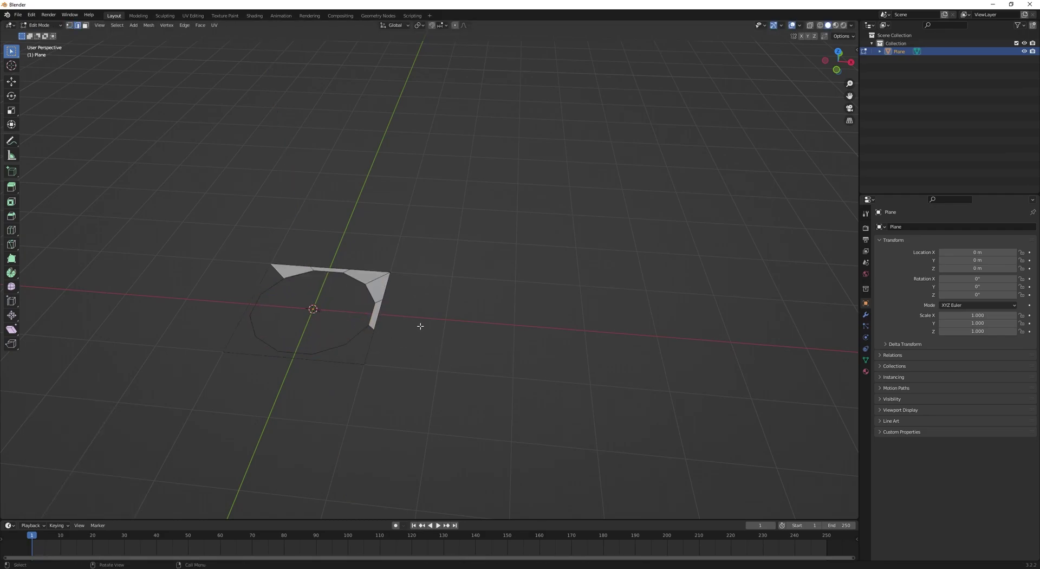
# Step: Extrude the circle's edge loop inward at about 0.82 scale, and fill and inset the centre into concentric rings
pyautogui.press('e')
pyautogui.rightClick(450, 381)
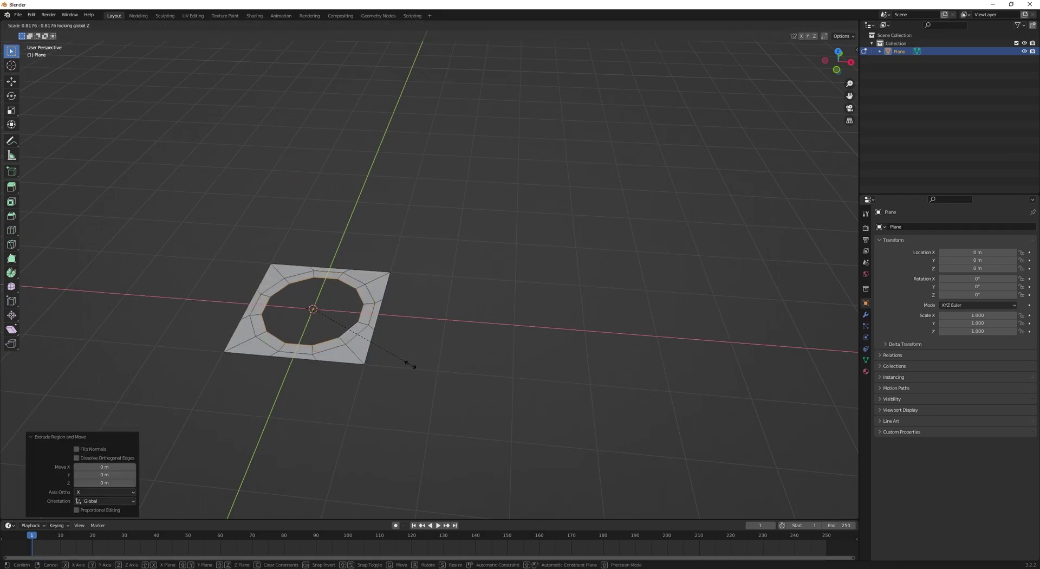
pyautogui.click(407, 362)
pyautogui.press('f')
pyautogui.press('i')
# Step: Hide the faces around the disc, pull its centre face down along Z with smooth 1 m proportional editing, and unhide everything
pyautogui.moveTo(317, 331); pyautogui.dragTo(385, 366, button='middle')
pyautogui.press('h')
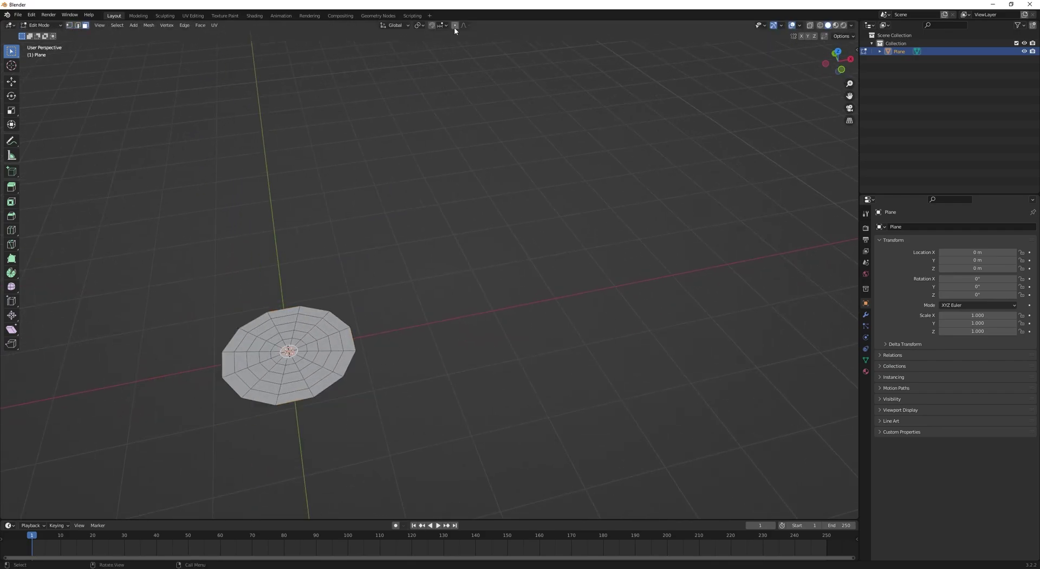
pyautogui.press('KP_1')
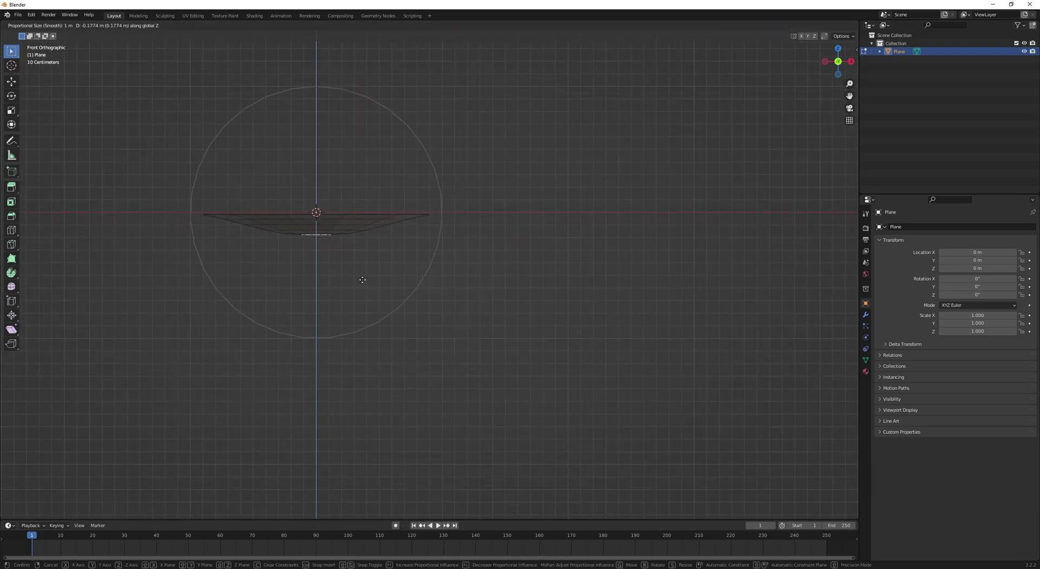
pyautogui.click(367, 294)
pyautogui.hotkey('alt', 'h')
pyautogui.moveTo(369, 293); pyautogui.dragTo(431, 330, button='middle')
# Step: Unwrap all faces of the mesh in the UV Editing workspace using the top view, and shade the mesh smooth
pyautogui.hotkey('alt', 'a')
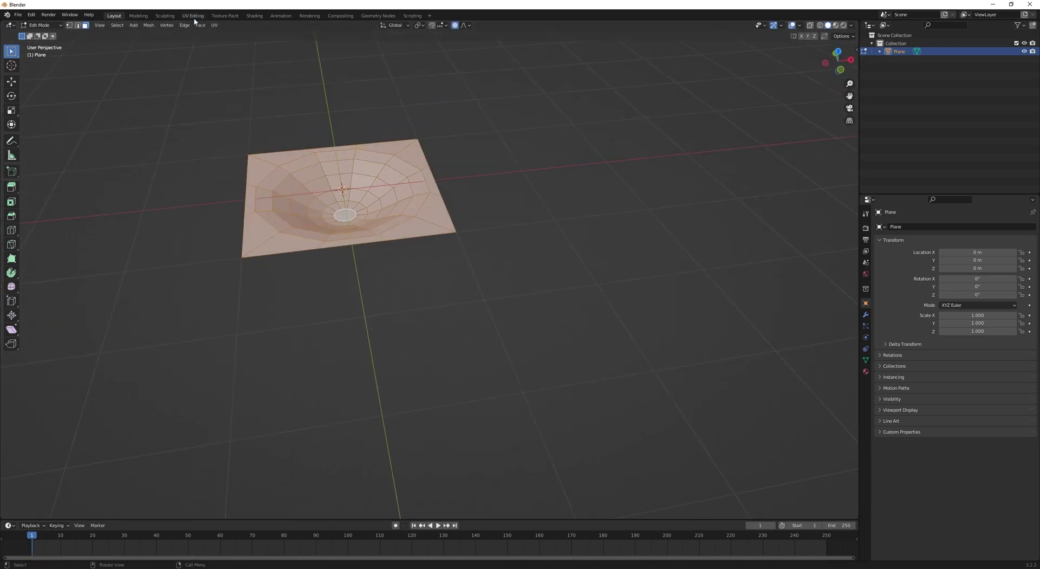
pyautogui.click(192, 15)
pyautogui.press('KP_7')
pyautogui.scroll(7, 665, 322)
pyautogui.press('u')
pyautogui.click(664, 322)
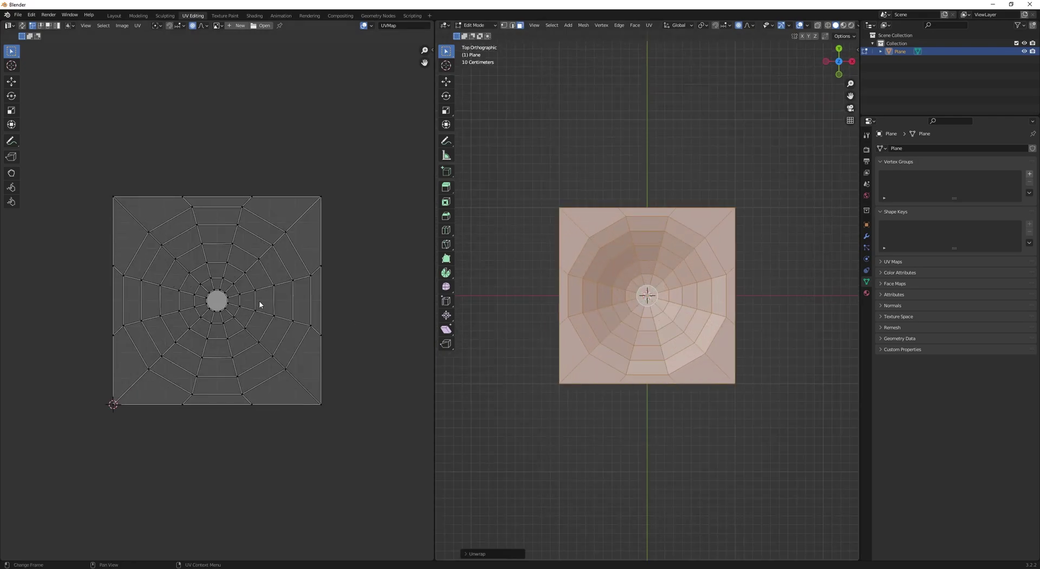
pyautogui.press('Tab')
pyautogui.moveTo(606, 302); pyautogui.dragTo(575, 287, button='middle')
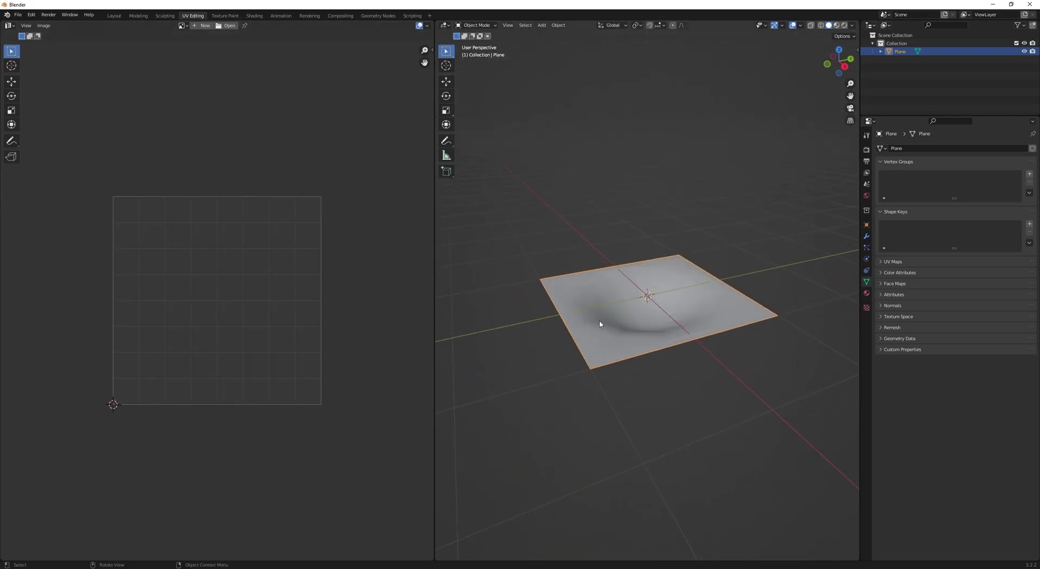
pyautogui.hotkey('ctrl', 's')
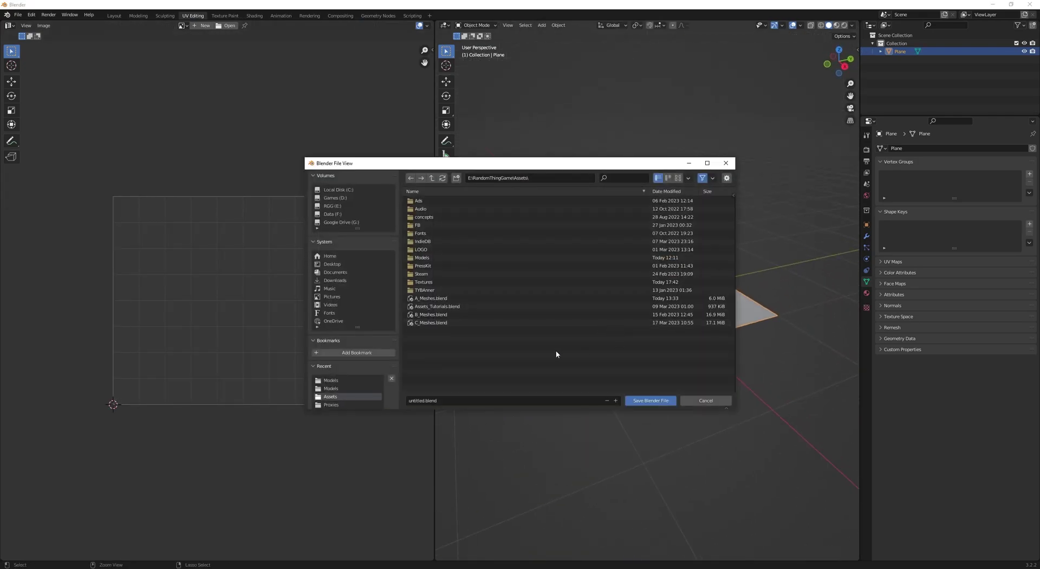
pyautogui.click(332, 205)
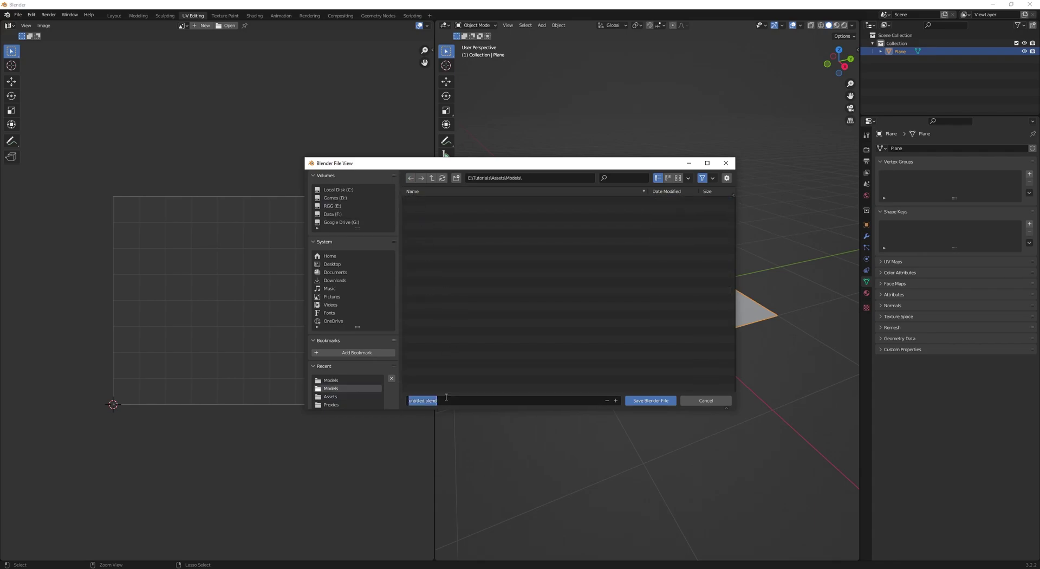
pyautogui.click(705, 400)
# Step: Export the mesh as SM_Portal.fbx to E:\Tutorials\Assets\Models with X Forward, Z Up, Apply Transform and Edge smoothing
pyautogui.click(18, 15)
pyautogui.moveTo(43, 129)
pyautogui.click(124, 189)
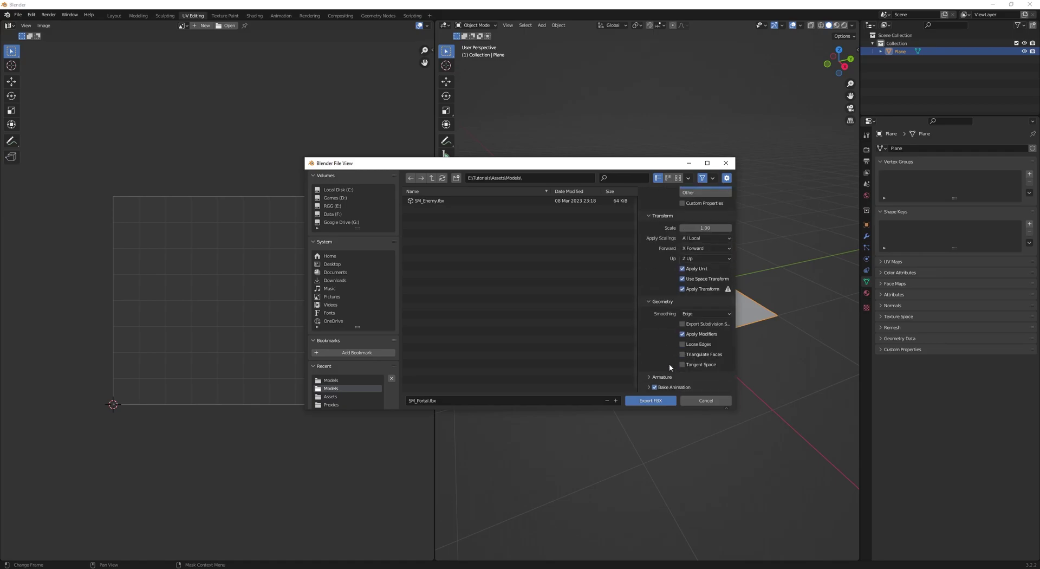
pyautogui.click(649, 400)
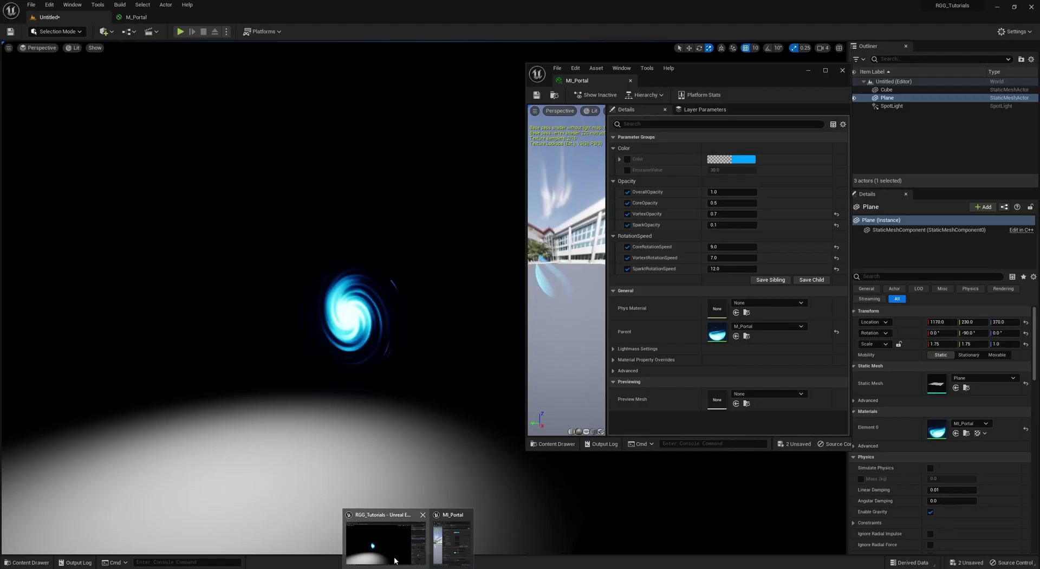
# Step: Switch to Unreal and import SM_Portal into the Content/Models folder with Generate Lightmap UVs and Combine Meshes off
pyautogui.hotkey('ctrl', 'space')
pyautogui.click(36, 425)
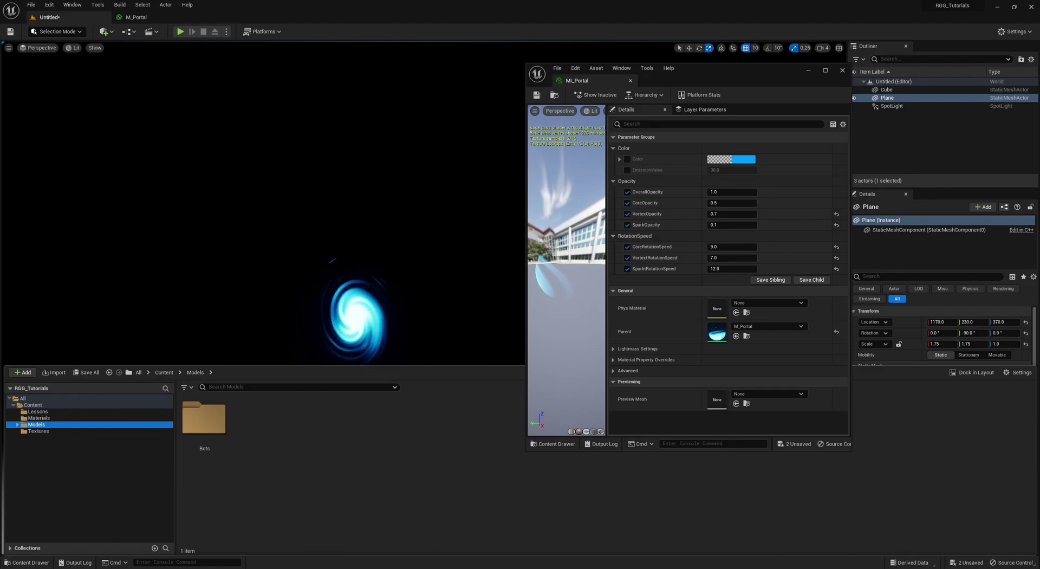
pyautogui.moveTo(1039, 243); pyautogui.dragTo(548, 187)
pyautogui.moveTo(534, 242); pyautogui.dragTo(282, 475)
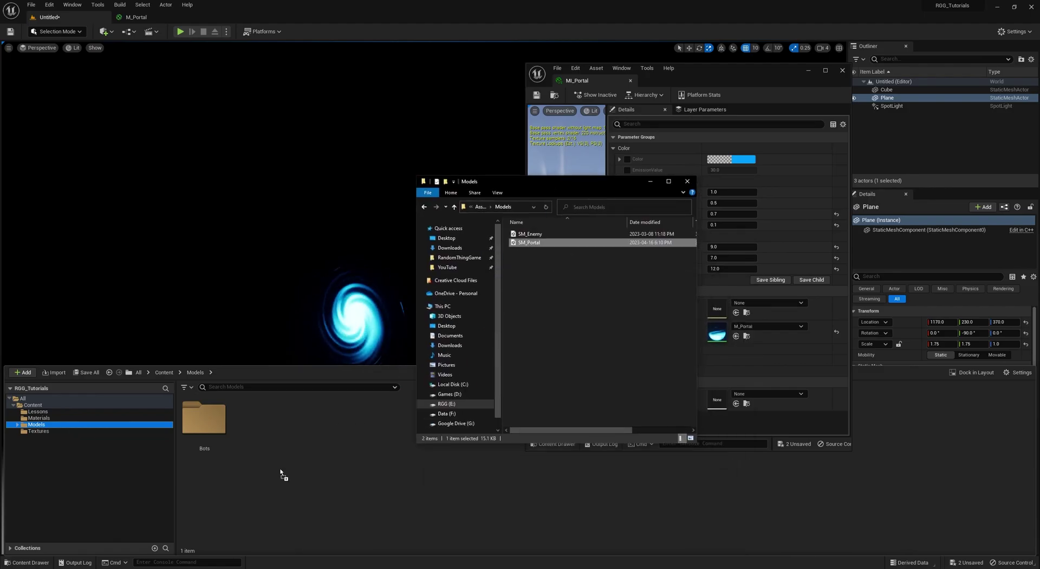
pyautogui.click(648, 183)
pyautogui.scroll(-1, 532, 295)
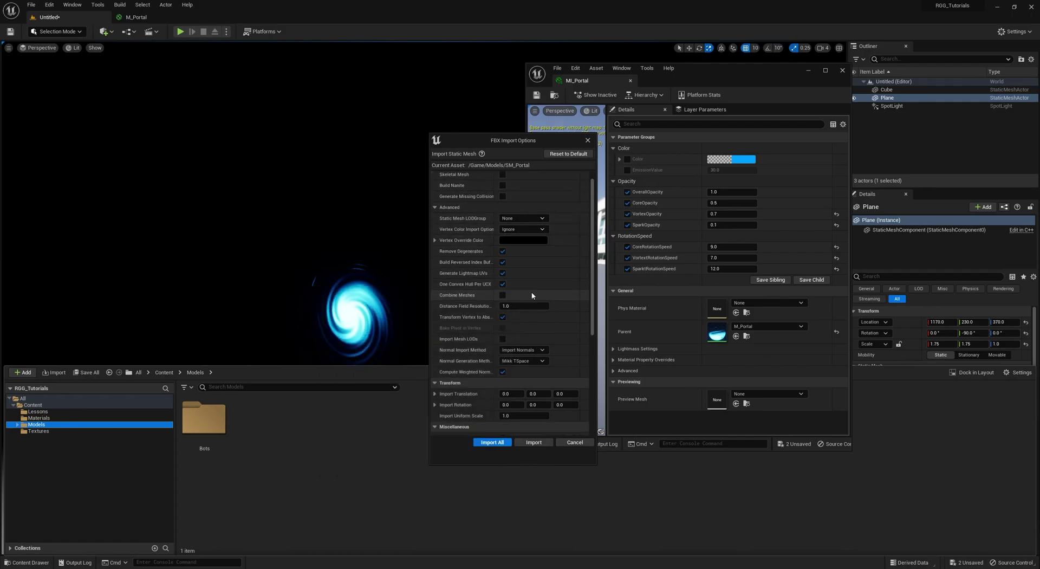
pyautogui.scroll(-10, 538, 274)
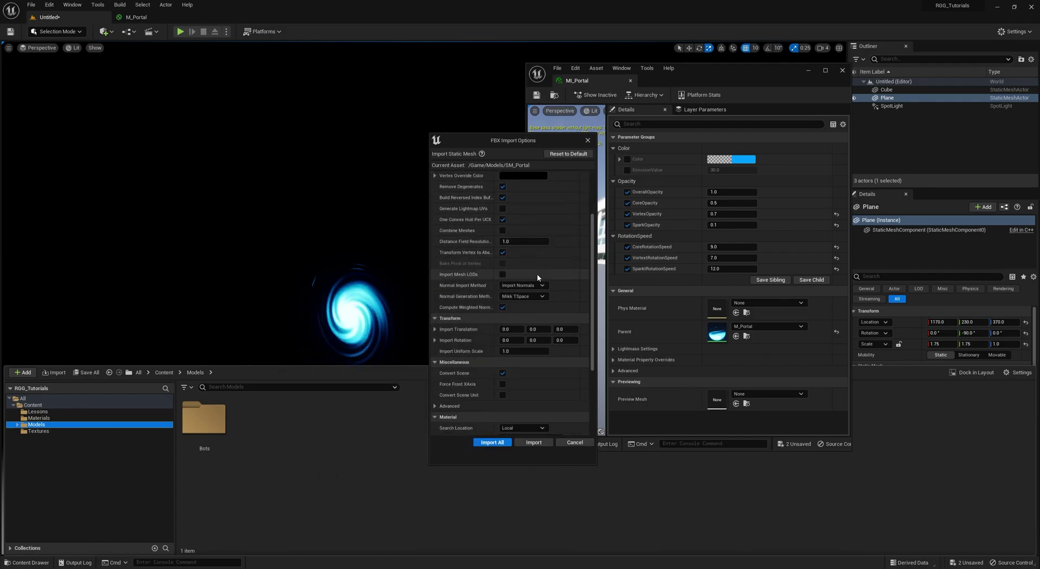
pyautogui.click(492, 442)
# Step: Open the SM_Portal mesh for editing and dock the floating MI_Portal editor as a tab in the main window
pyautogui.moveTo(303, 271); pyautogui.dragTo(276, 303, button='right')
pyautogui.hotkey('ctrl', 'space')
pyautogui.doubleClick(262, 453)
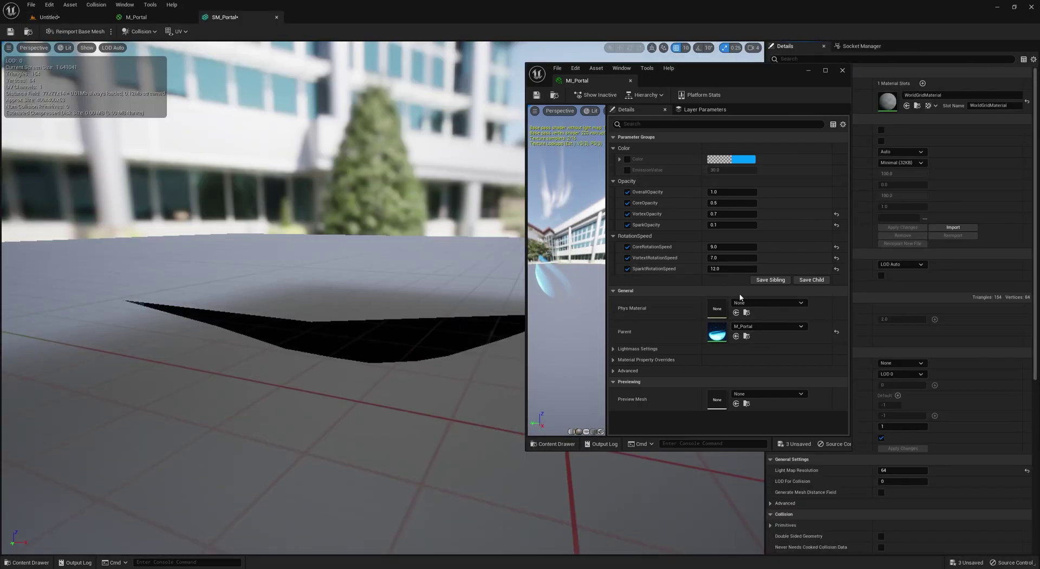
pyautogui.moveTo(582, 81); pyautogui.dragTo(222, 17)
# Step: Assign MI_Portal to Element 0 of the SM_Portal mesh's material slots
pyautogui.click(929, 95)
pyautogui.write('mi_port')
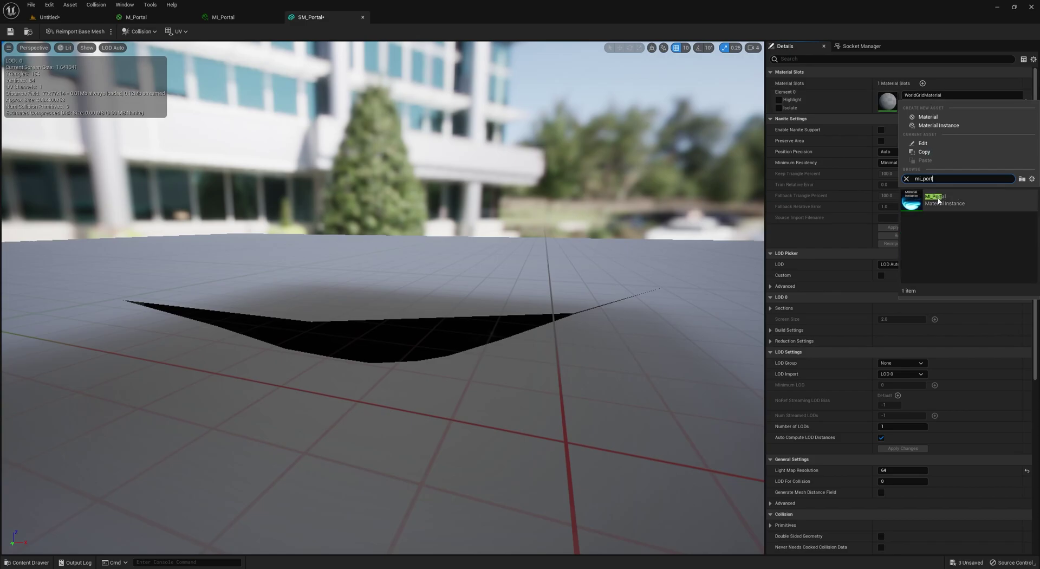
pyautogui.click(937, 198)
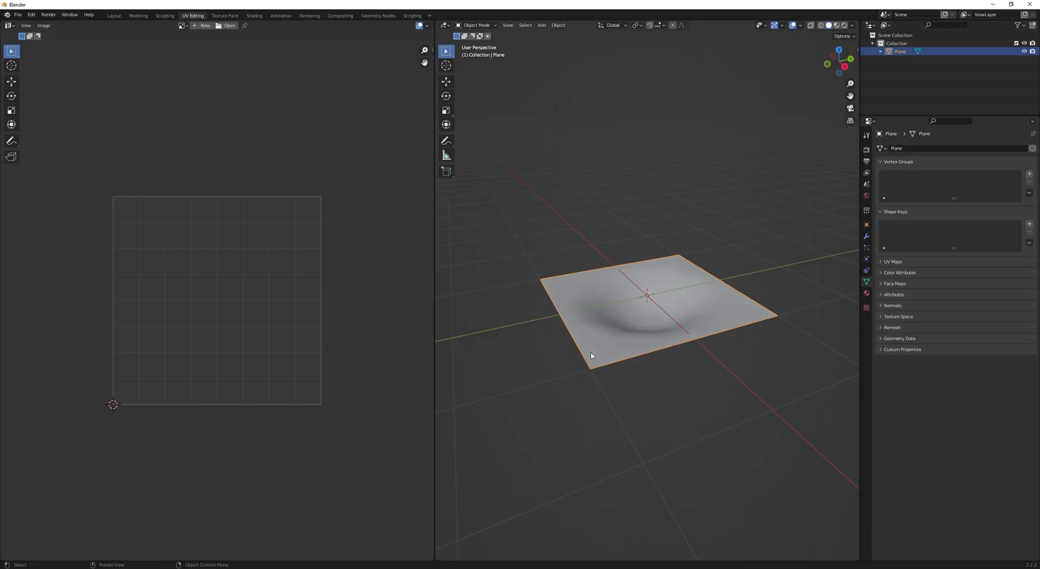
# Step: Switch to Blender and flip the normals of all the portal mesh's faces
pyautogui.press('Tab')
pyautogui.click(632, 26)
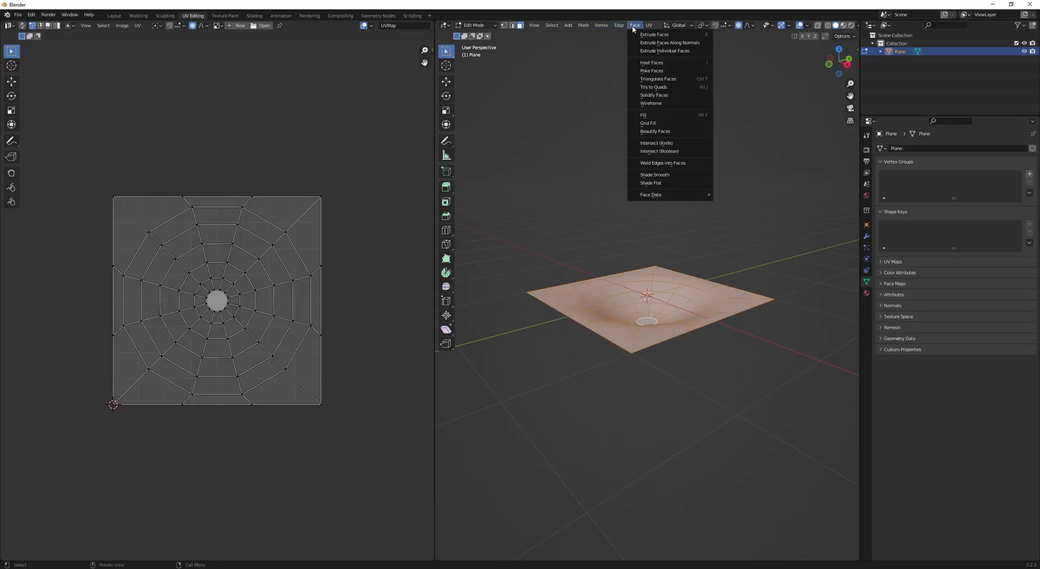
pyautogui.moveTo(587, 28)
pyautogui.press('Escape')
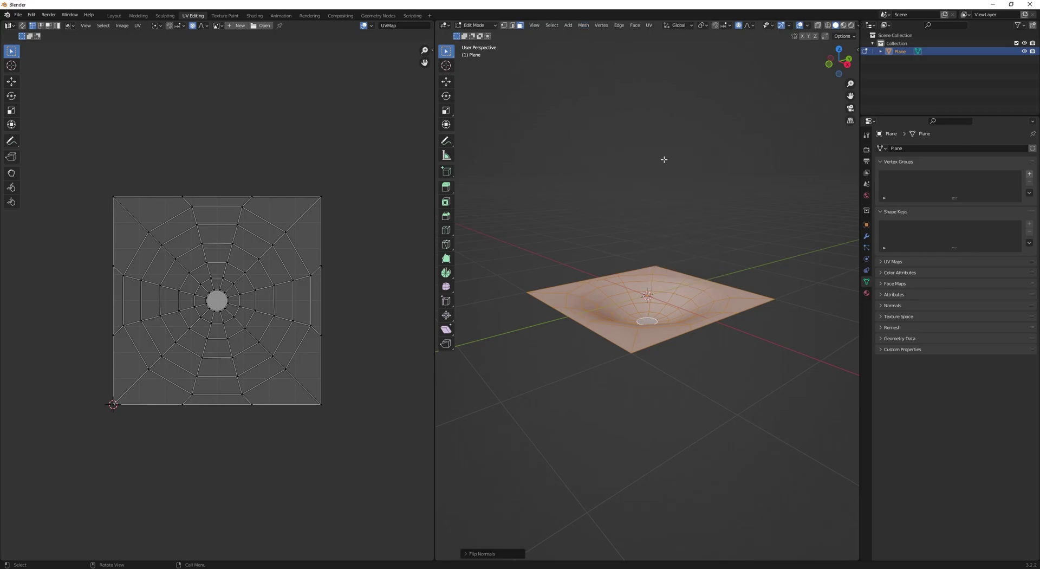
pyautogui.press('Tab')
# Step: Export the flipped portal mesh again as FBX and return to the SM_Portal mesh in Unreal
pyautogui.click(18, 15)
pyautogui.moveTo(32, 136)
pyautogui.click(117, 181)
pyautogui.click(650, 400)
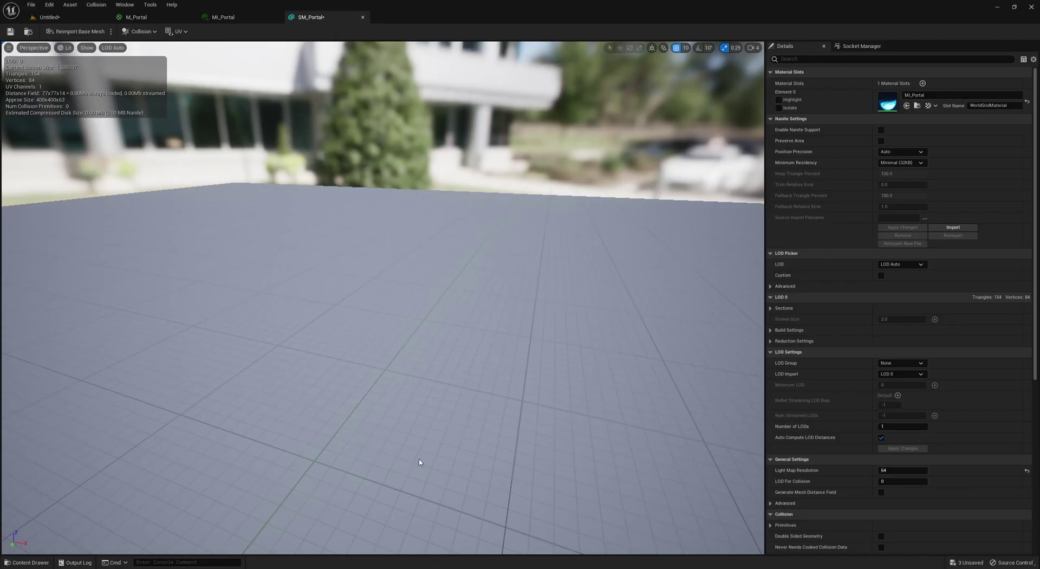
# Step: Reimport the SM_Portal base mesh with its flipped normals and close the mesh editor
pyautogui.click(76, 31)
pyautogui.click(363, 17)
pyautogui.moveTo(347, 259); pyautogui.dragTo(295, 176, button='right')
# Step: Place the SM_Portal mesh in the level near the old portal plane and scale it uniformly to 0.5
pyautogui.hotkey('ctrl', 'space')
pyautogui.moveTo(261, 464); pyautogui.dragTo(300, 274)
pyautogui.press('w')
pyautogui.moveTo(300, 274); pyautogui.dragTo(441, 325, button='right')
pyautogui.press('r')
pyautogui.click(940, 343)
pyautogui.write('0.5')
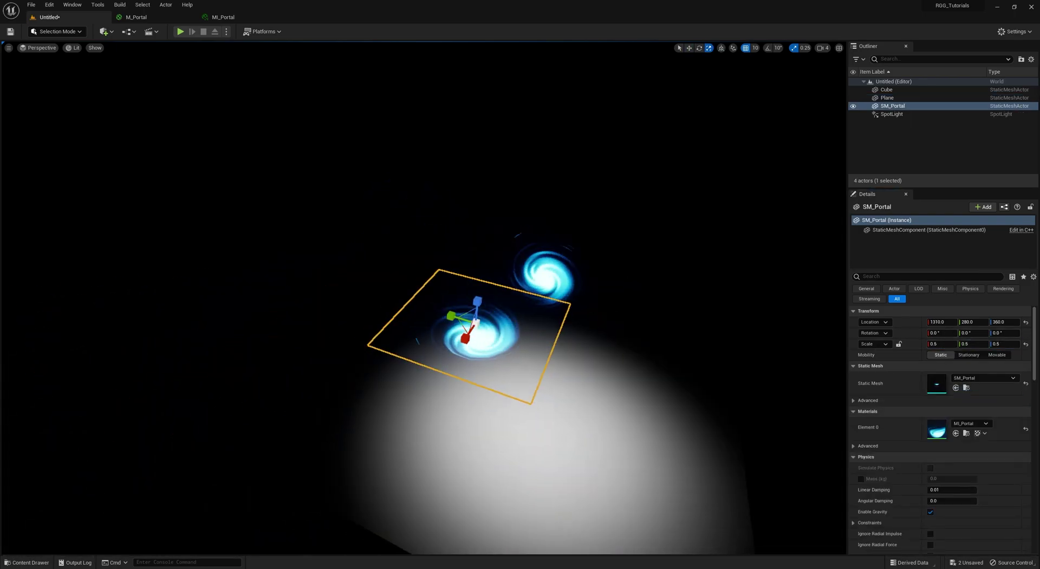
# Step: Stand SM_Portal upright with a Y rotation of -90° and shift it along X to 1110
pyautogui.write('e')
pyautogui.click(972, 332)
pyautogui.write('90')
pyautogui.press('Return')
pyautogui.press('w')
pyautogui.moveTo(420, 331); pyautogui.dragTo(632, 330)
# Step: Delete the old portal Plane and scale SM_Portal along Z to 0.75
pyautogui.click(506, 332)
pyautogui.press('Delete')
pyautogui.click(505, 320)
pyautogui.moveTo(506, 332)
pyautogui.mouseDown(button='right')
pyautogui.moveTo(481, 334)
pyautogui.moveTo(508, 379)
pyautogui.moveTo(490, 338)
pyautogui.mouseUp(button='right')
pyautogui.press('g')
pyautogui.press('g')
pyautogui.press('r')
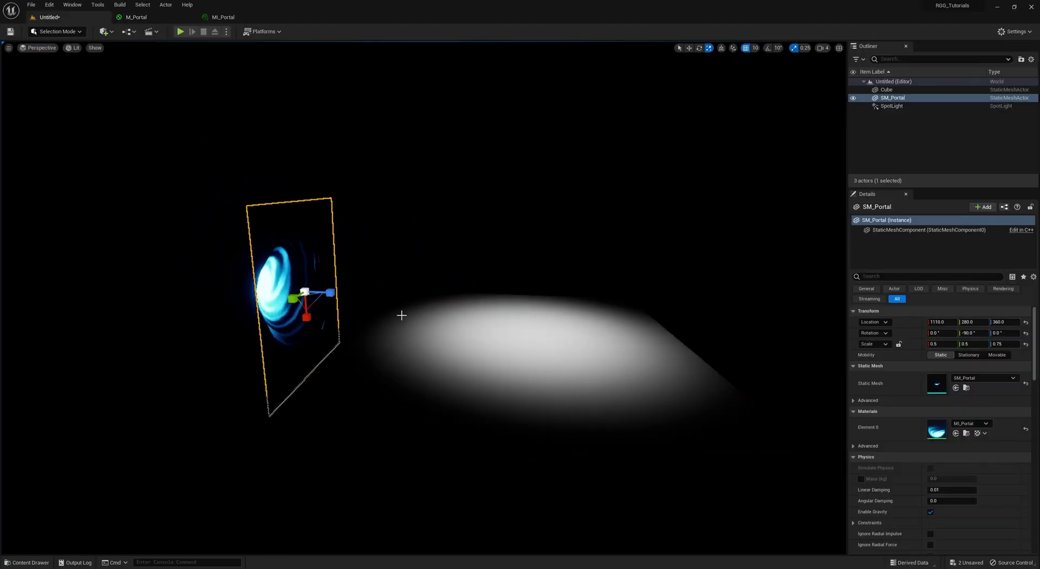
# Step: Filter SM_Portal's properties for "emi" and widen the property area
pyautogui.click(881, 275)
pyautogui.write('emi')
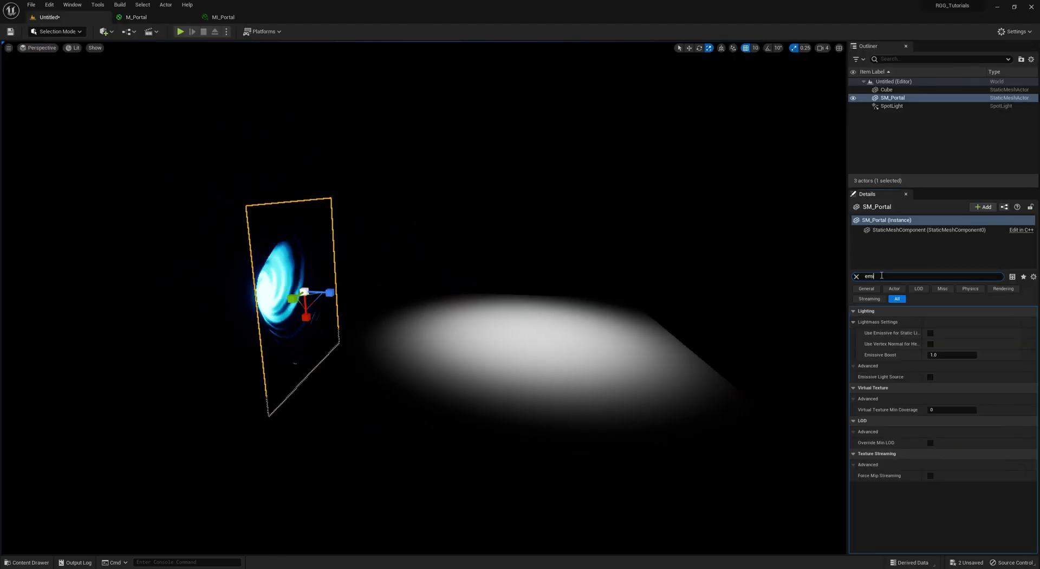
pyautogui.moveTo(847, 303); pyautogui.dragTo(774, 311)
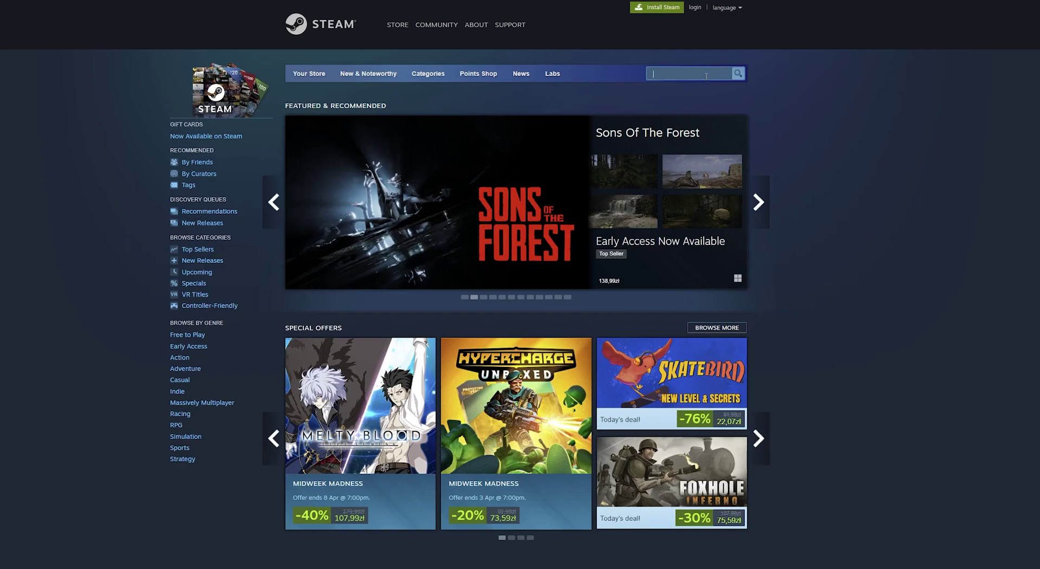
# Step: Switch to the Steam store, search for "Random Thing" and open the matching game
pyautogui.write('Ra')
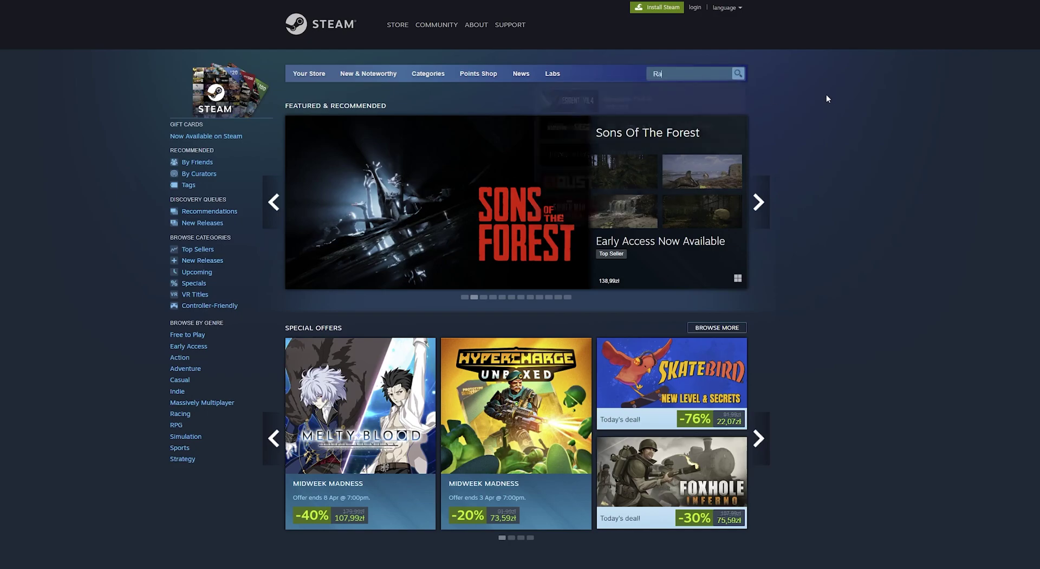
pyautogui.write('ndom Thing')
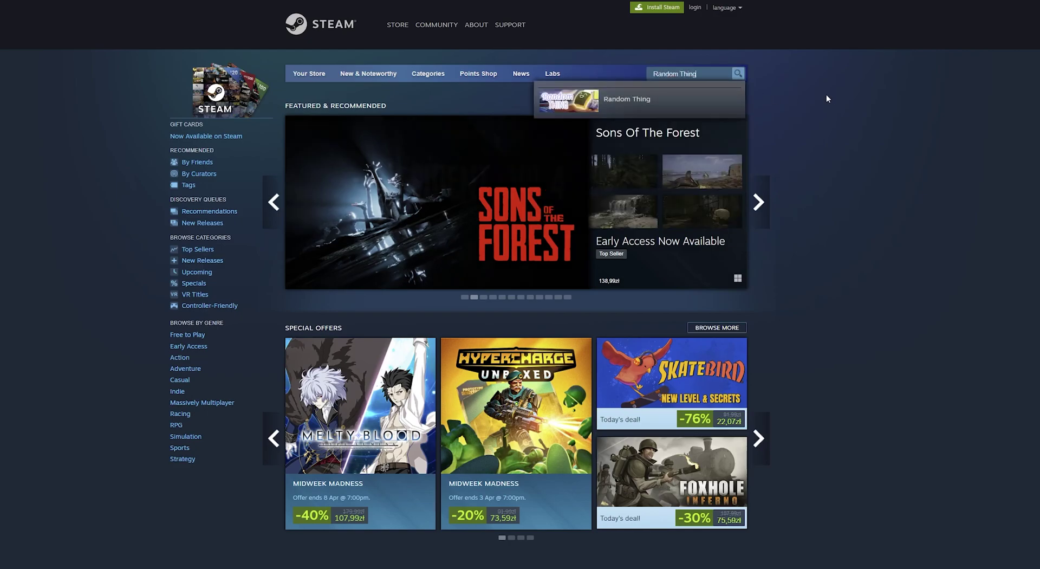
pyautogui.click(713, 104)
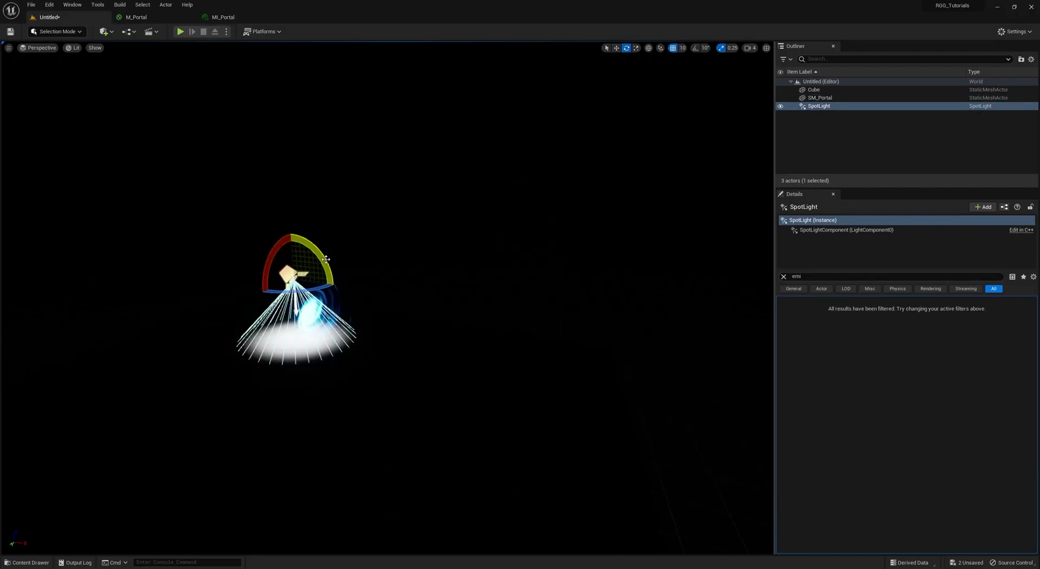
# Step: Return to the Unreal level, rotate the SpotLight to shine horizontally out of the portal, and move it in front of the swirl
pyautogui.moveTo(326, 259); pyautogui.dragTo(292, 238)
pyautogui.press('w')
pyautogui.moveTo(297, 309); pyautogui.dragTo(347, 255)
pyautogui.moveTo(346, 255); pyautogui.dragTo(655, 303, button='right')
# Step: Clear the property filter and set the SpotLight's light color to a light blue
pyautogui.click(411, 352)
pyautogui.click(783, 276)
pyautogui.click(375, 328)
pyautogui.moveTo(375, 329); pyautogui.dragTo(424, 373, button='right')
pyautogui.click(900, 377)
pyautogui.moveTo(753, 417); pyautogui.dragTo(727, 402)
pyautogui.moveTo(815, 391)
pyautogui.mouseDown()
pyautogui.moveTo(815, 406)
pyautogui.moveTo(815, 394)
pyautogui.mouseUp()
pyautogui.click(829, 555)
# Step: Set the SpotLight's outer cone angle to 80, inner cone angle to 40, source and soft source radius to 80, and intensity to 4 cd
pyautogui.moveTo(898, 409); pyautogui.dragTo(932, 409)
pyautogui.moveTo(891, 399); pyautogui.dragTo(908, 399)
pyautogui.moveTo(899, 421); pyautogui.dragTo(910, 421)
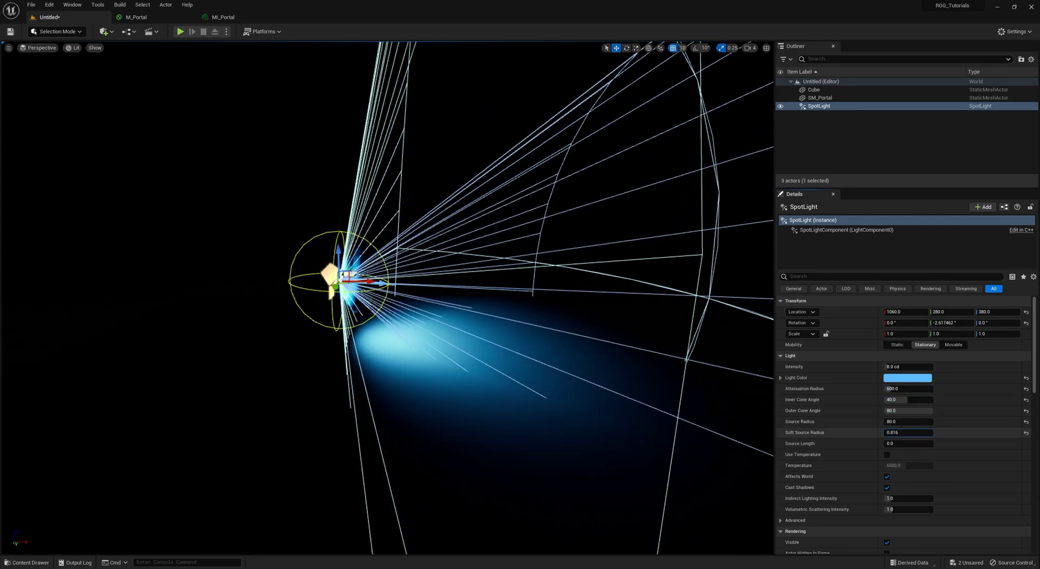
pyautogui.scroll(-2, 872, 466)
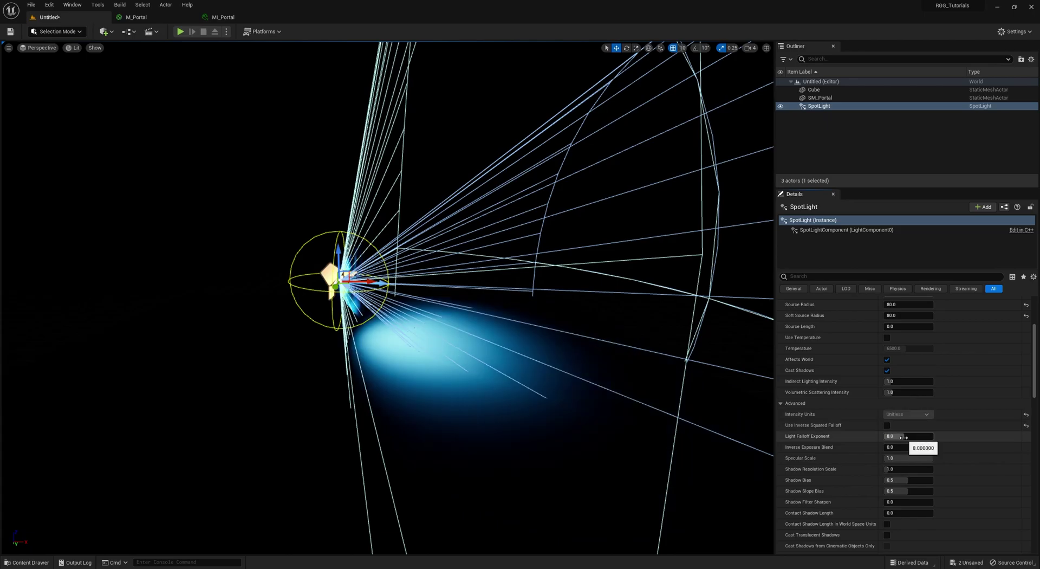
pyautogui.moveTo(907, 366); pyautogui.dragTo(921, 366)
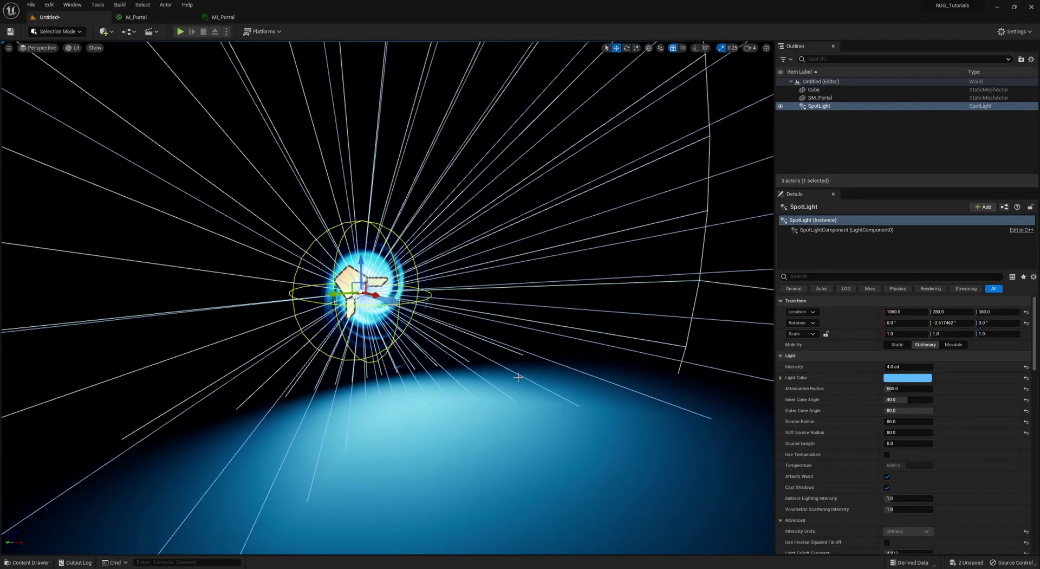
# Step: Add a cube near the portal, scale it down to block size, and show the scene in Unlit mode
pyautogui.press('g')
pyautogui.moveTo(518, 375)
pyautogui.mouseDown(button='right')
pyautogui.moveTo(536, 390)
pyautogui.moveTo(519, 379)
pyautogui.mouseUp(button='right')
pyautogui.click(106, 32)
pyautogui.moveTo(130, 116)
pyautogui.click(201, 120)
pyautogui.moveTo(390, 285); pyautogui.dragTo(412, 300, button='right')
pyautogui.click(73, 47)
pyautogui.click(87, 80)
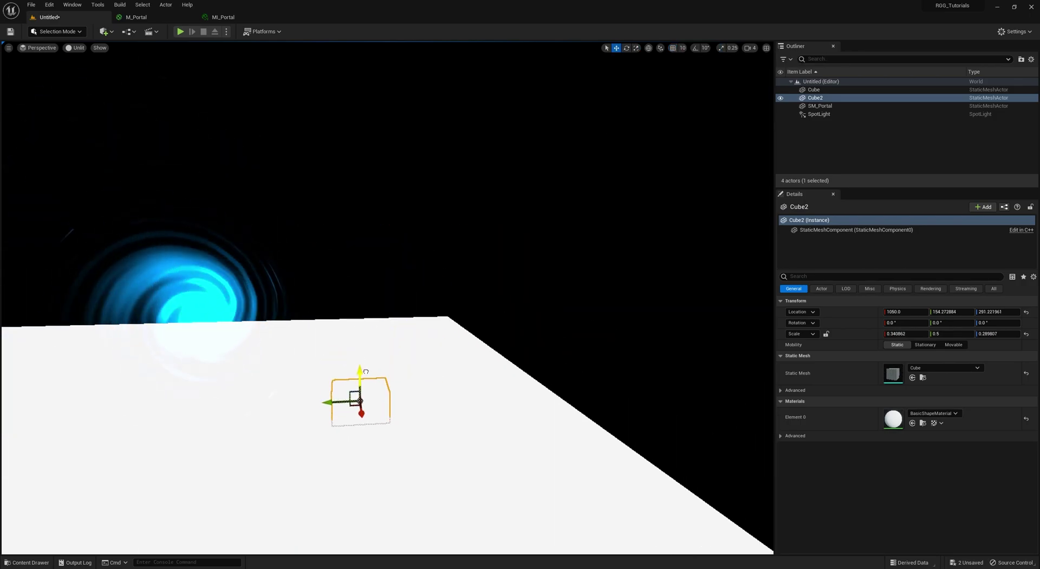
pyautogui.press('w')
pyautogui.hotkey('ctrl', 'z')
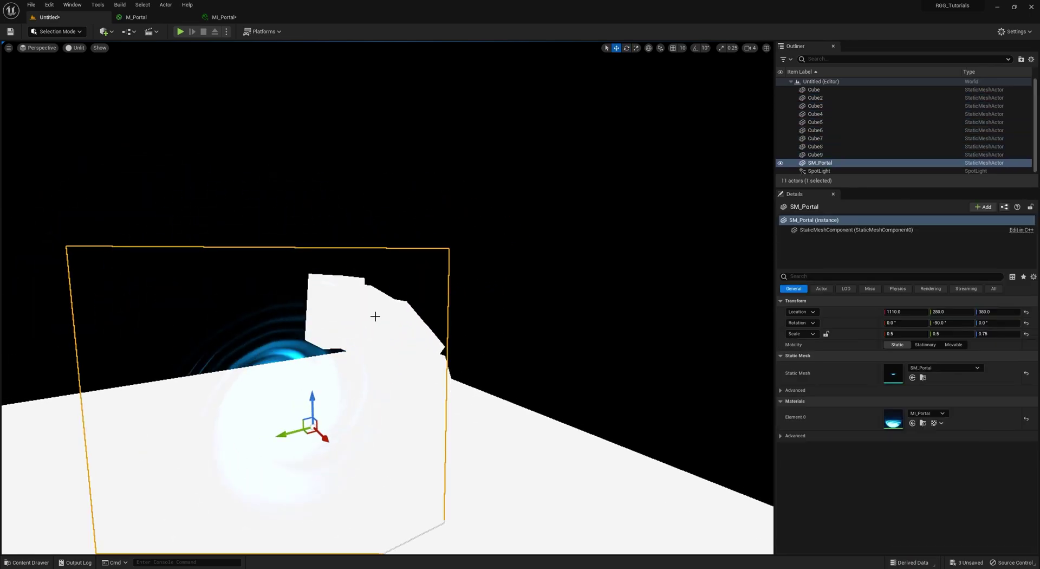
# Step: Duplicate, scale and rotate cubes to build a ring around the portal, with front steps, side blocks and tall surrounding walls
pyautogui.click(349, 325)
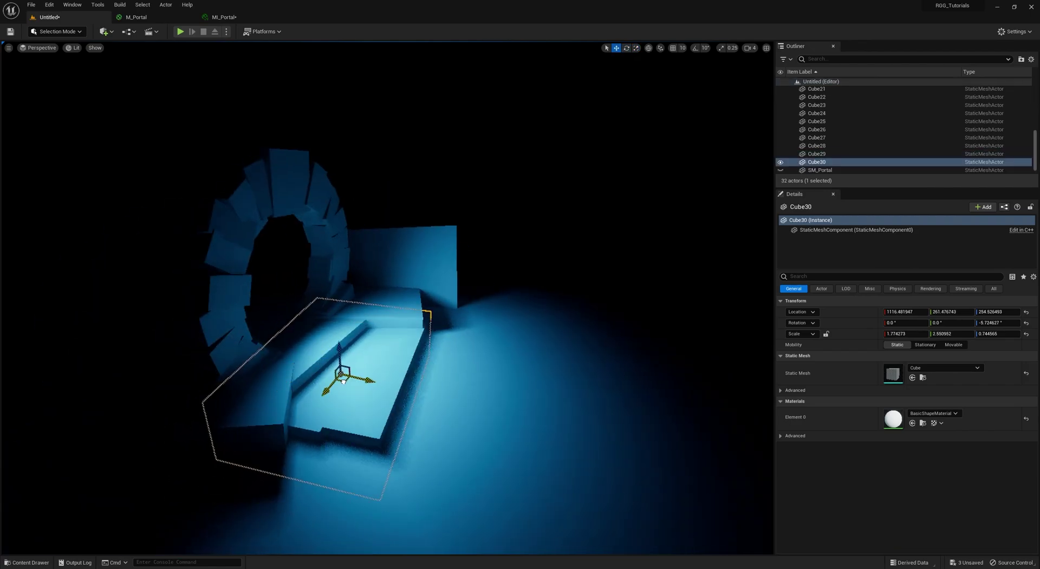
pyautogui.press('e')
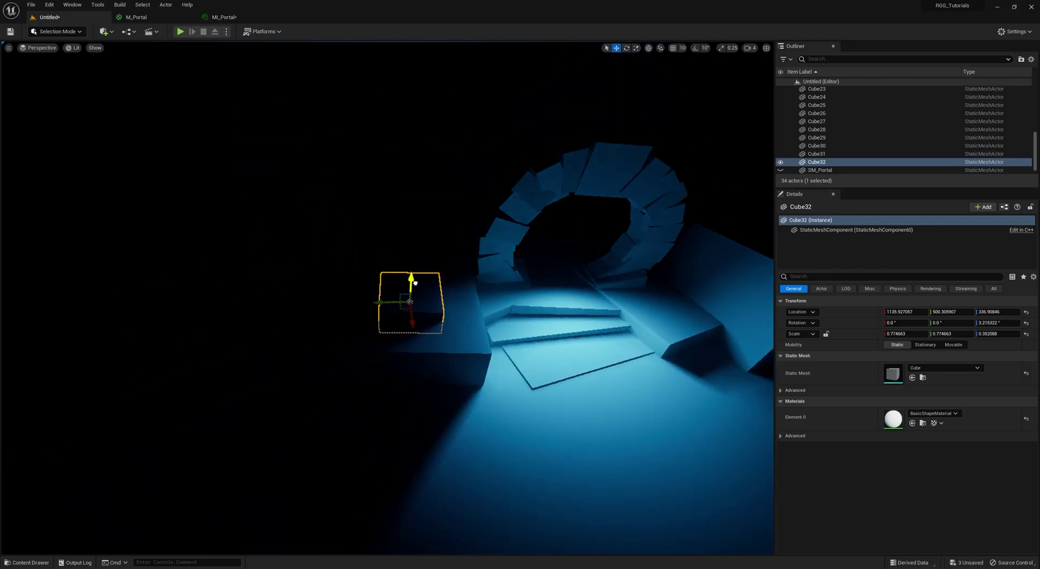
pyautogui.press('e')
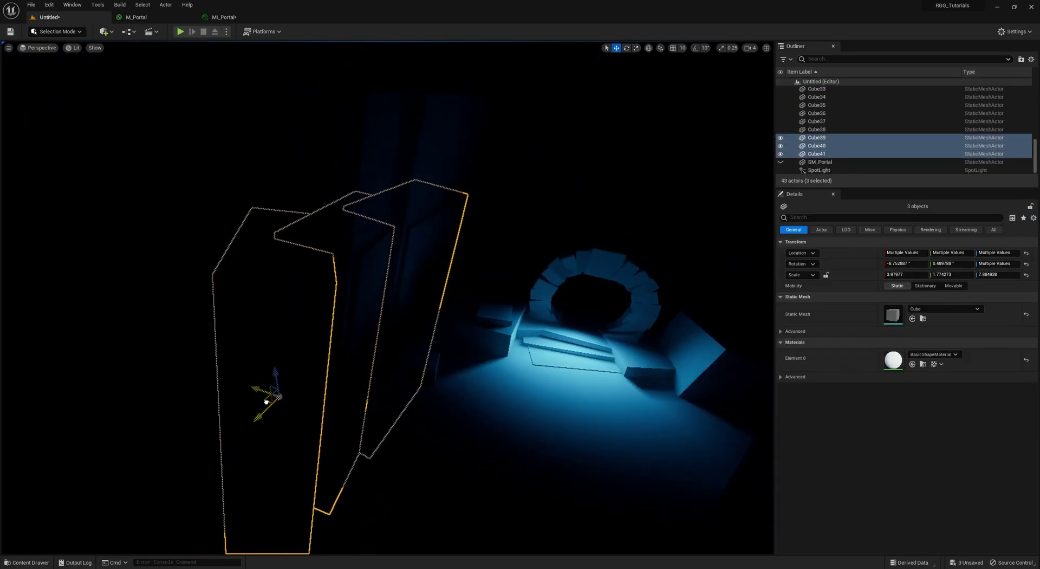
pyautogui.click(376, 271)
pyautogui.press('e')
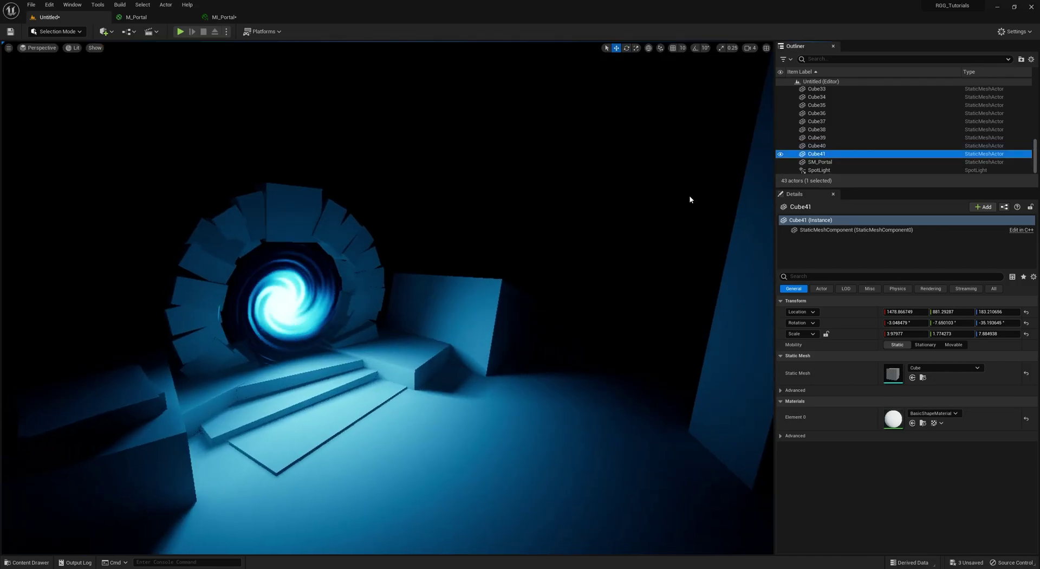
# Step: Scale the portal's SpotLight down to an attenuation radius of about 451 and reposition it slightly
pyautogui.moveTo(689, 199); pyautogui.dragTo(617, 199, button='right')
pyautogui.click(302, 343)
pyautogui.press('r')
pyautogui.moveTo(348, 376); pyautogui.dragTo(325, 389)
pyautogui.press('w')
pyautogui.moveTo(415, 369); pyautogui.dragTo(595, 369, button='right')
pyautogui.press('g')
pyautogui.click(414, 370)
# Step: Add a point light above the side block next to the portal, with intensity 1 cd and attenuation radius about 114
pyautogui.moveTo(474, 315); pyautogui.dragTo(293, 315, button='right')
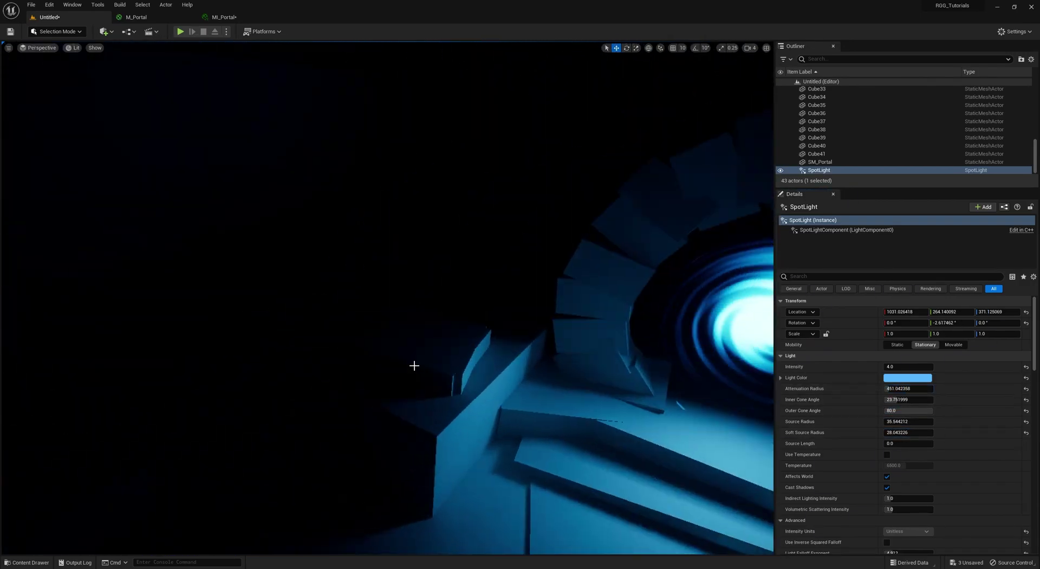
pyautogui.click(103, 32)
pyautogui.moveTo(132, 102)
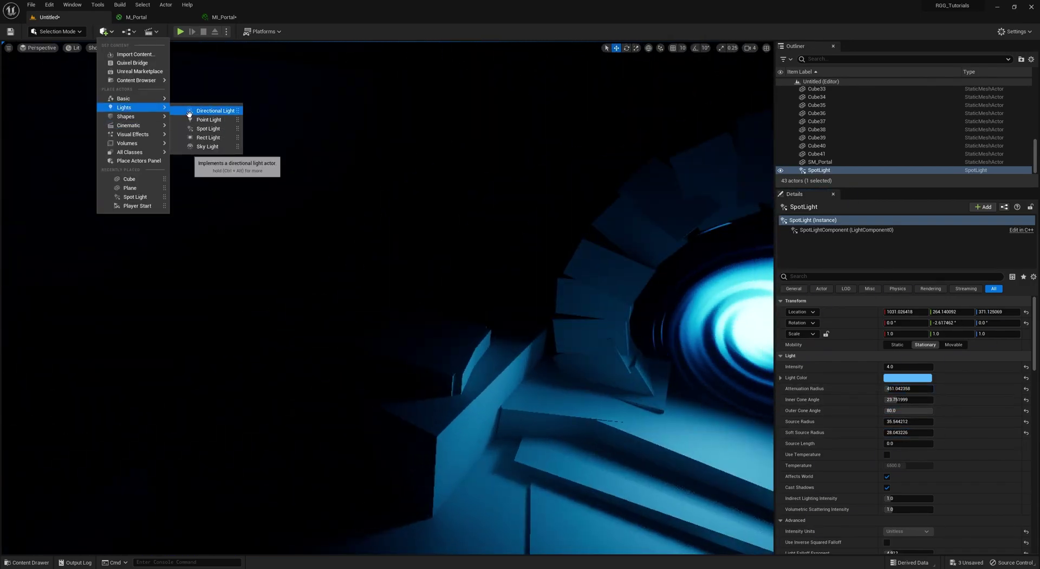
pyautogui.click(201, 118)
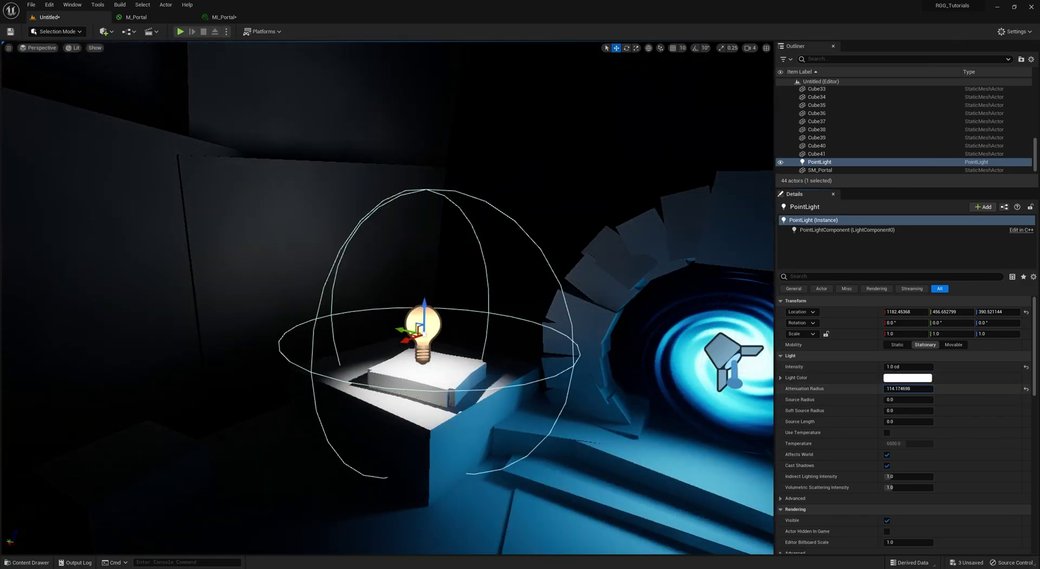
pyautogui.moveTo(522, 421); pyautogui.dragTo(623, 417, button='right')
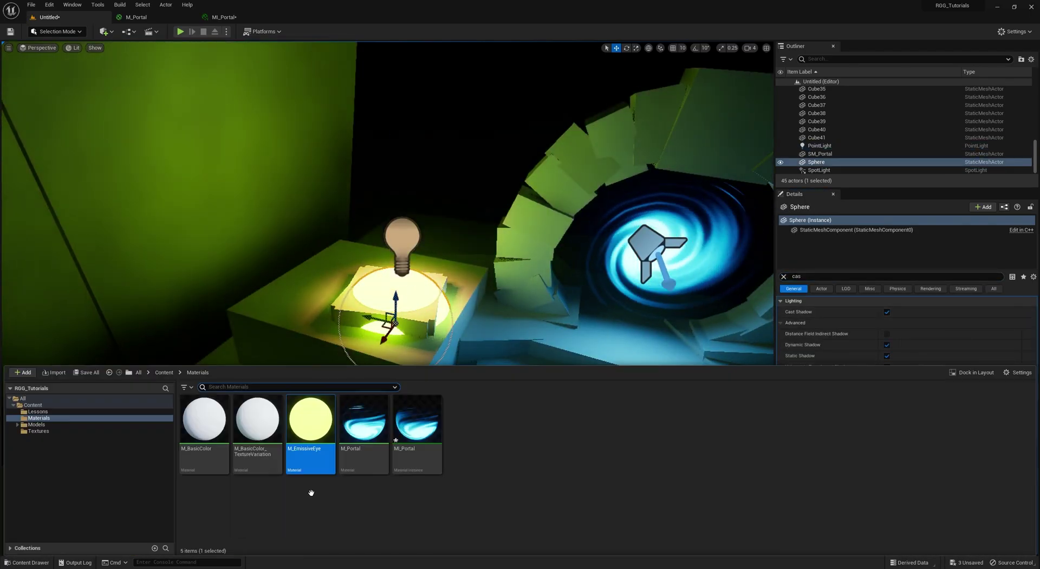
# Step: Create an Unlit material named M_Emission and add a vector parameter named Color to its graph
pyautogui.rightClick(546, 429)
pyautogui.click(609, 258)
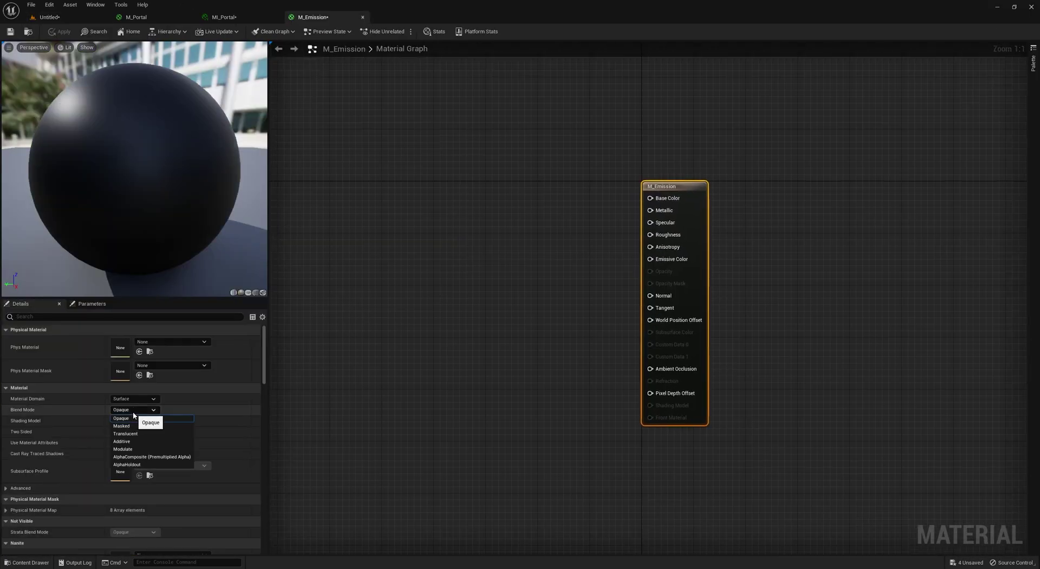
pyautogui.click(506, 212)
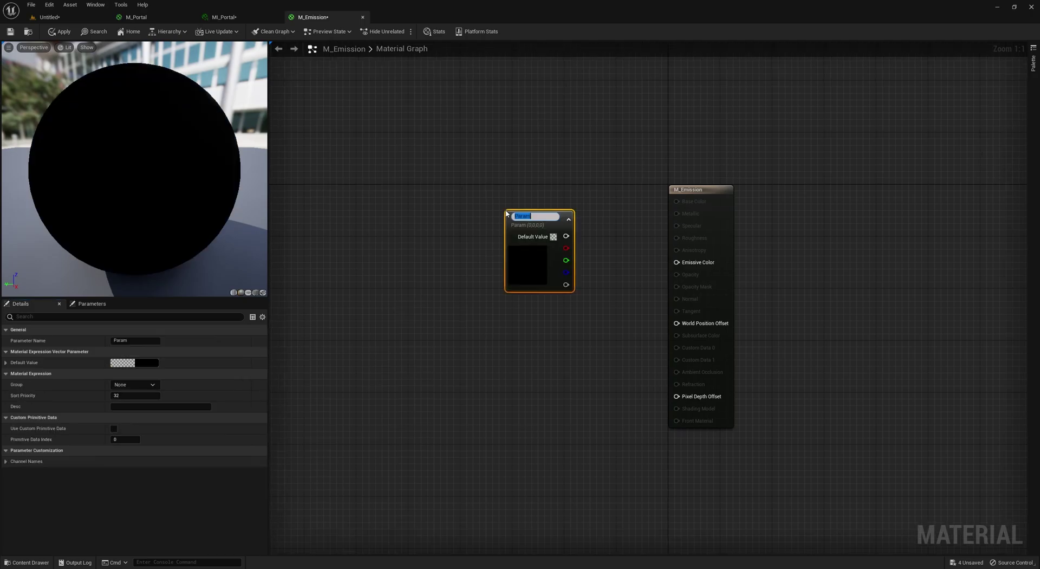
pyautogui.write('Col')
pyautogui.write('or')
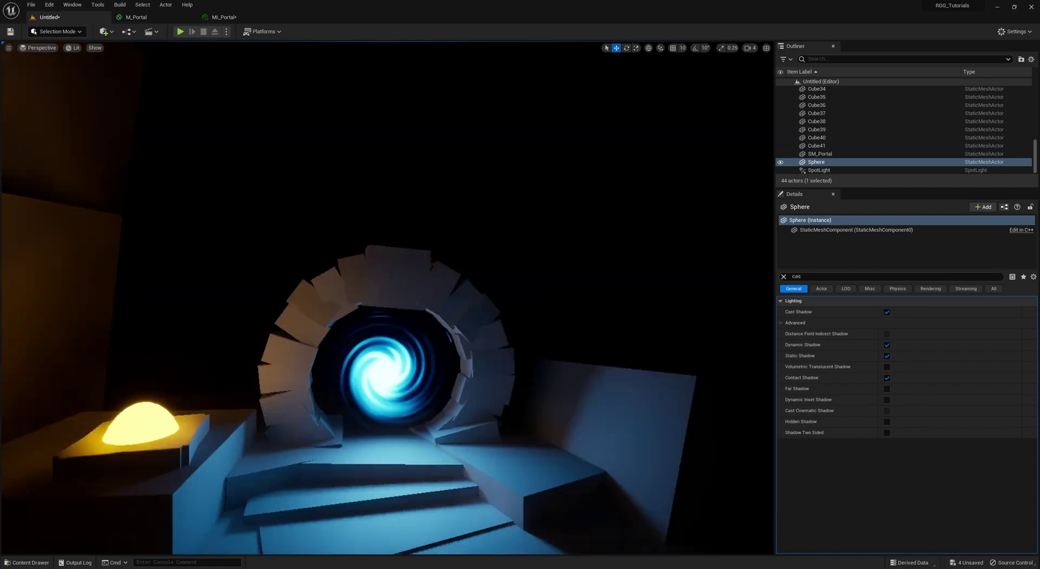
# Step: View the lit portal scene in a full-screen viewport and return to the normal layout
pyautogui.moveTo(425, 438)
pyautogui.mouseDown(button='right')
pyautogui.moveTo(474, 469)
pyautogui.moveTo(424, 439)
pyautogui.mouseUp(button='right')
pyautogui.press('F11')
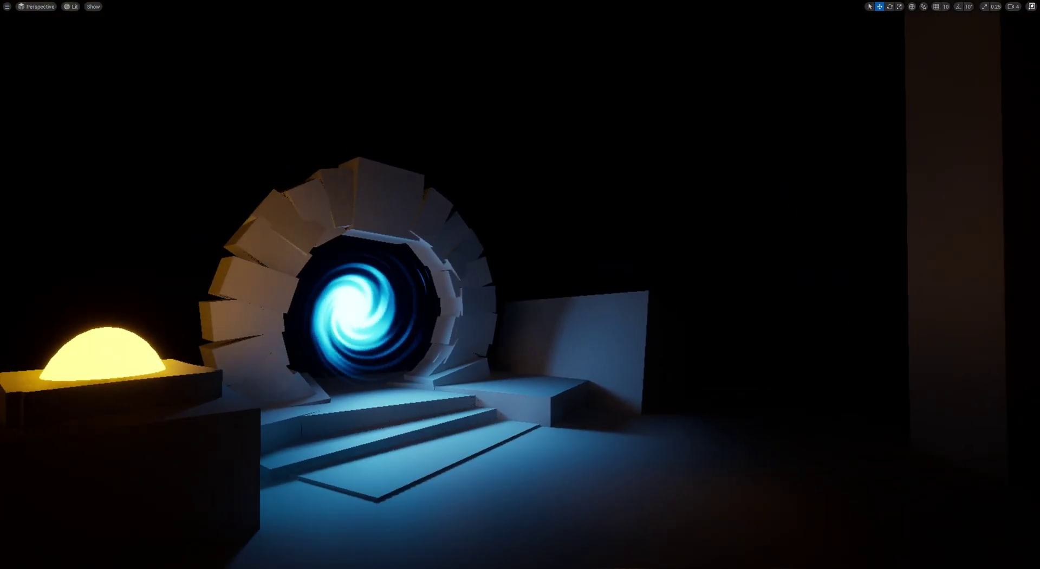
pyautogui.press('F11')
# Step: Create and open a material named M_BasicParticleMat, with the Additive blend mode and Unlit shading model
pyautogui.hotkey('ctrl', 'space')
pyautogui.rightClick(606, 445)
pyautogui.click(639, 251)
pyautogui.write('M_B')
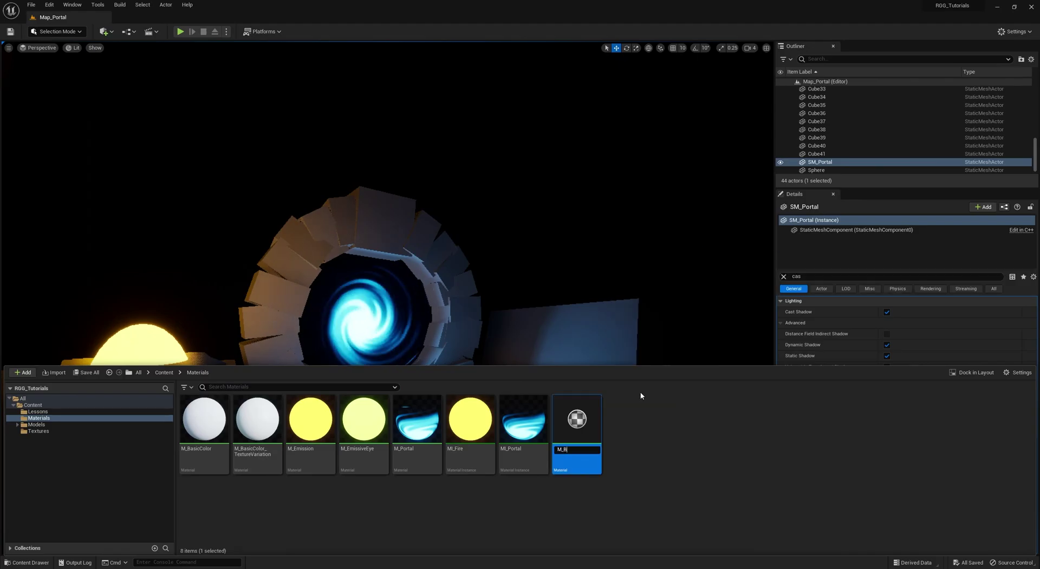
pyautogui.press('Return')
pyautogui.press('Return')
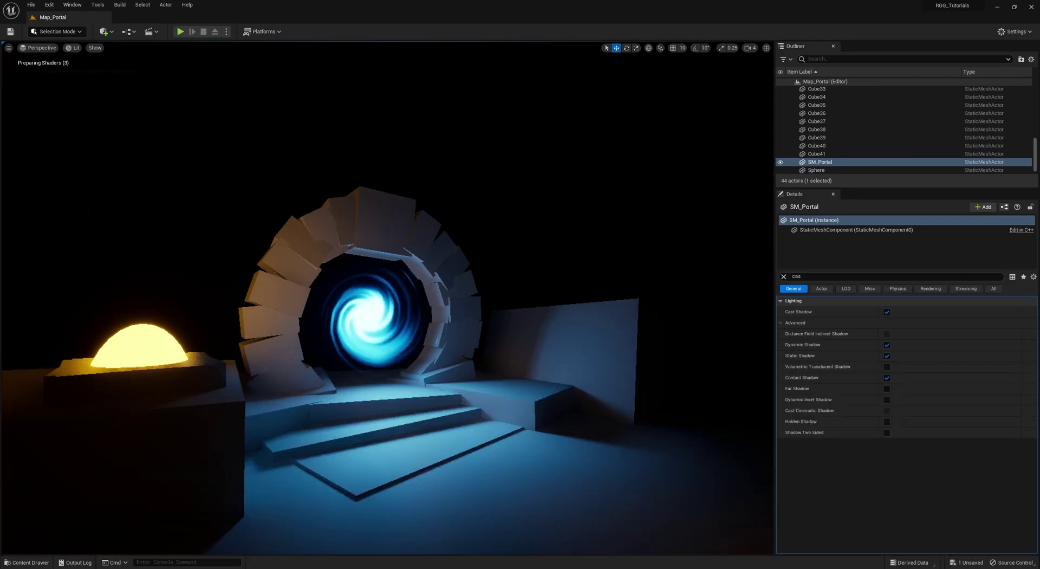
pyautogui.moveTo(398, 202); pyautogui.dragTo(385, 206, button='right')
pyautogui.click(122, 441)
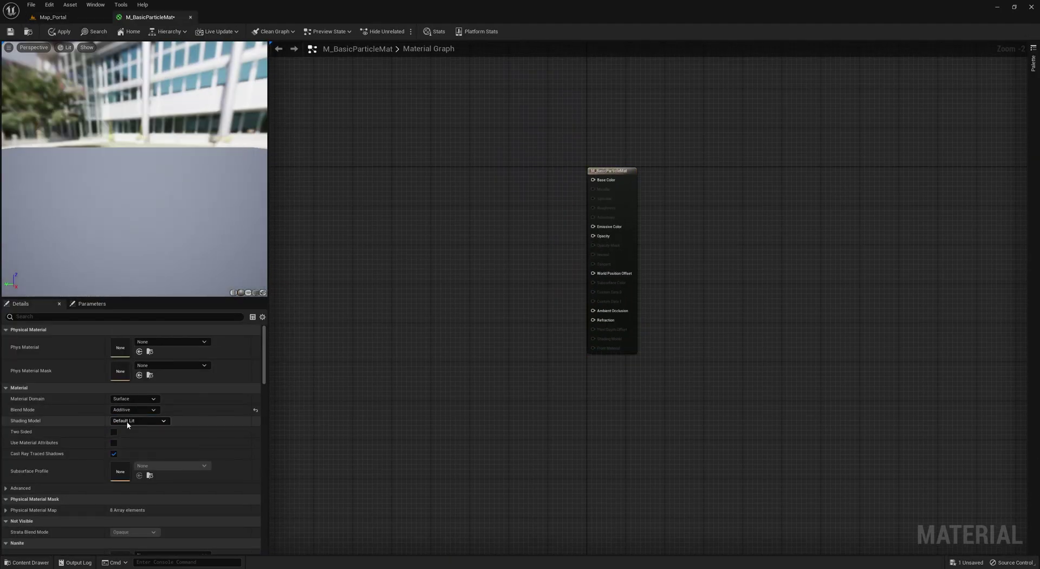
# Step: Connect a Particle Color node's RGB output to Emissive Color, save M_BasicParticleMat and close its editor
pyautogui.scroll(1, 471, 238)
pyautogui.rightClick(464, 221)
pyautogui.write('particle')
pyautogui.press('Return')
pyautogui.moveTo(470, 221); pyautogui.dragTo(606, 249)
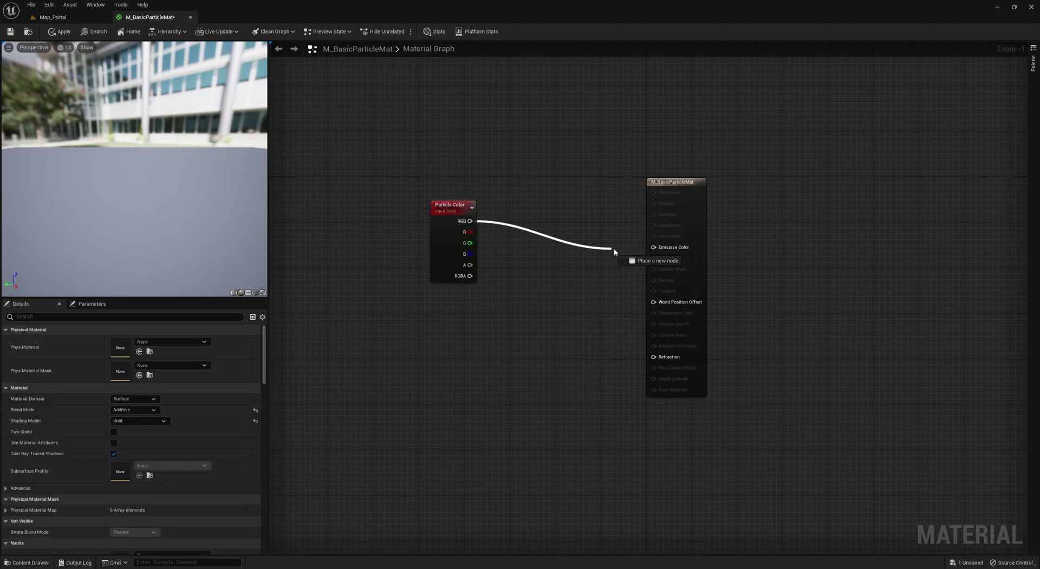
pyautogui.moveTo(443, 272); pyautogui.dragTo(408, 300)
pyautogui.click(9, 32)
pyautogui.click(191, 17)
pyautogui.hotkey('ctrl', 'space')
pyautogui.rightClick(318, 421)
pyautogui.click(342, 225)
pyautogui.write('MI_')
pyautogui.press('Return')
pyautogui.press('Delete')
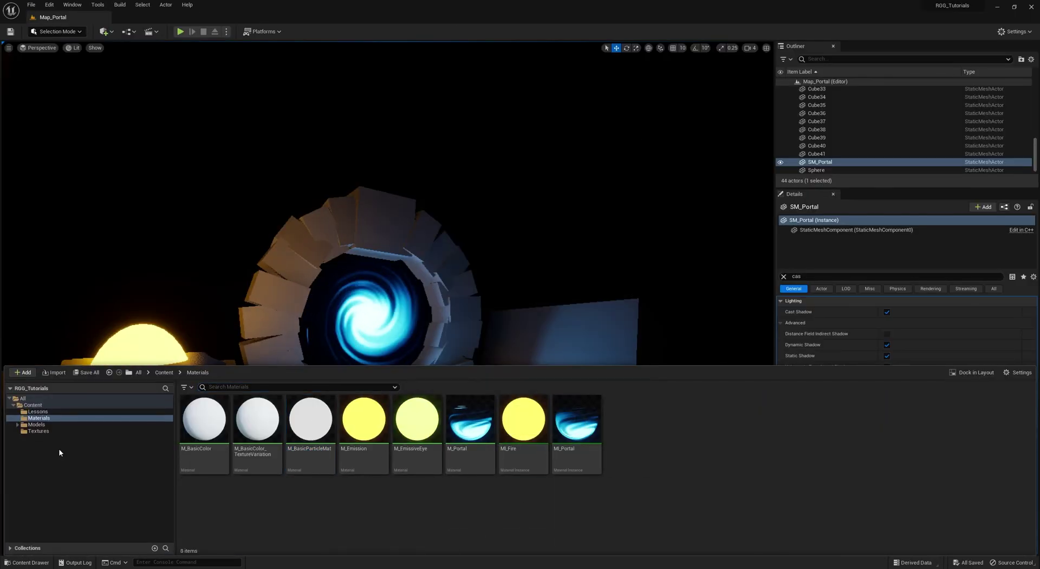
# Step: Create a Particles folder directly under Content and open it
pyautogui.click(37, 411)
pyautogui.click(37, 417)
pyautogui.click(38, 430)
pyautogui.click(30, 373)
pyautogui.click(41, 121)
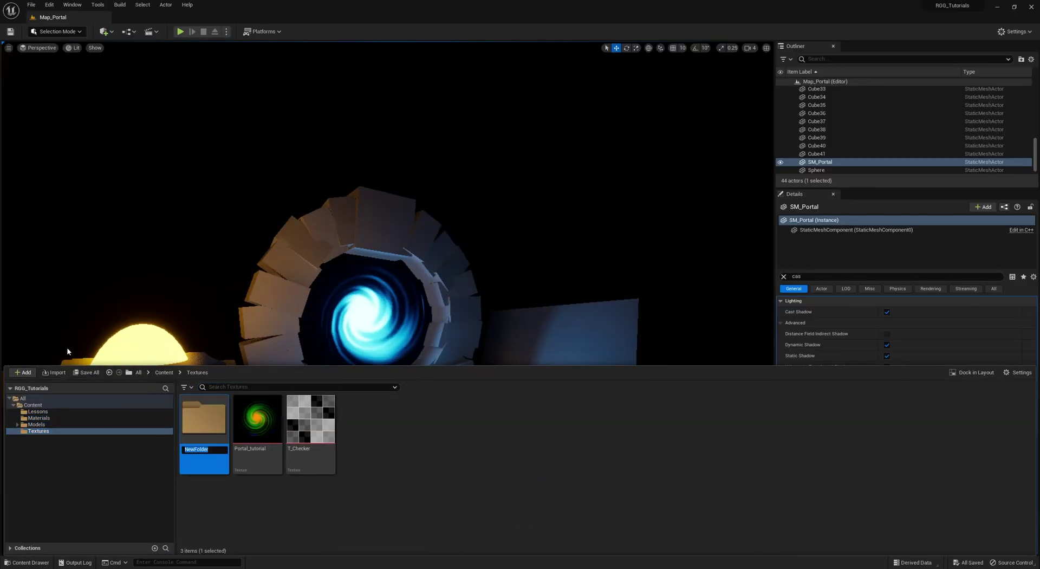
pyautogui.moveTo(122, 432); pyautogui.dragTo(33, 405)
pyautogui.click(51, 425)
pyautogui.click(38, 431)
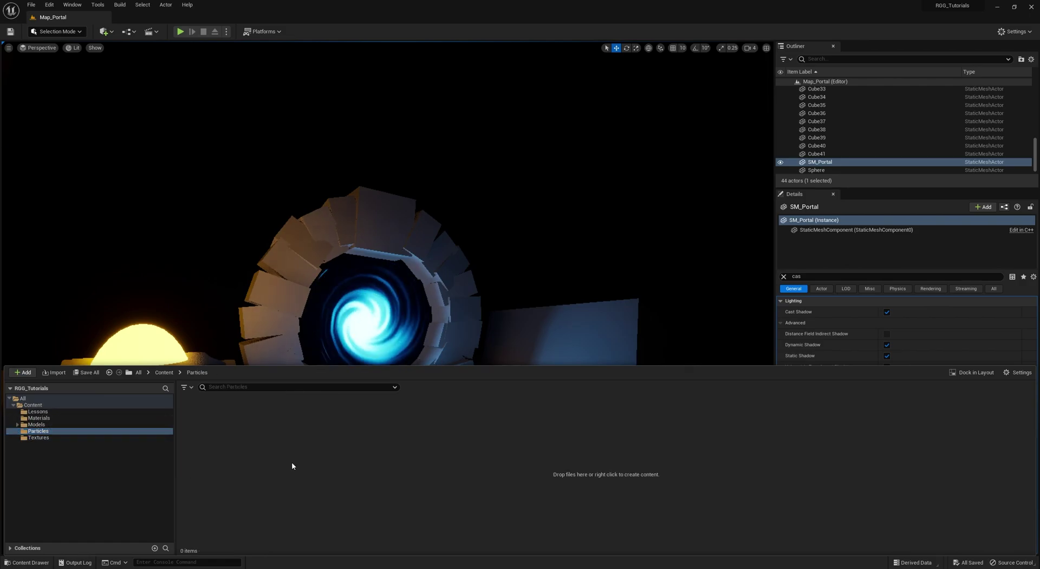
# Step: Create a Niagara emitter in the Particles folder from the Empty template
pyautogui.rightClick(293, 463)
pyautogui.moveTo(337, 313)
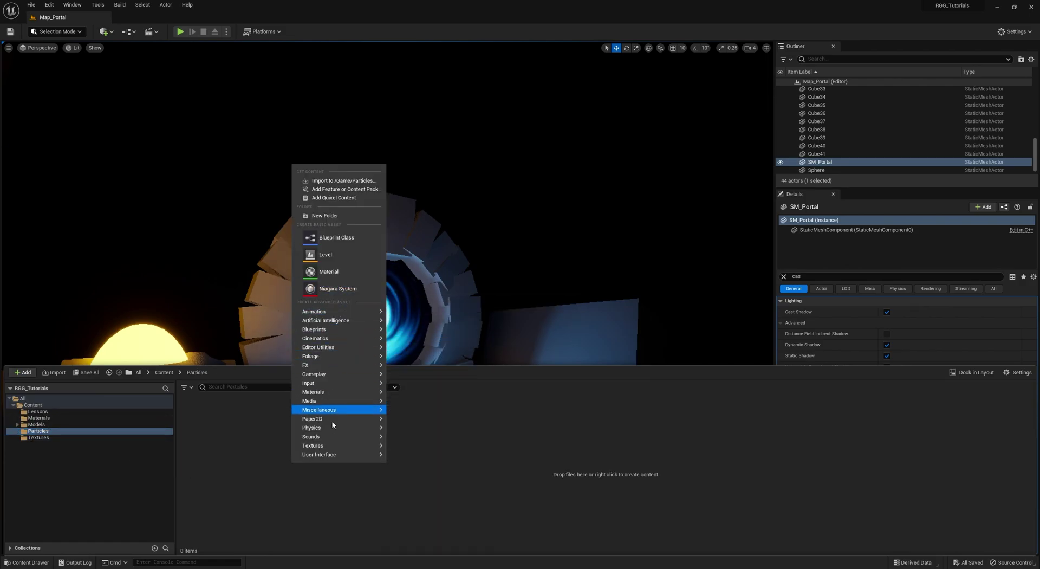
pyautogui.click(442, 409)
pyautogui.click(514, 400)
pyautogui.scroll(-1, 495, 373)
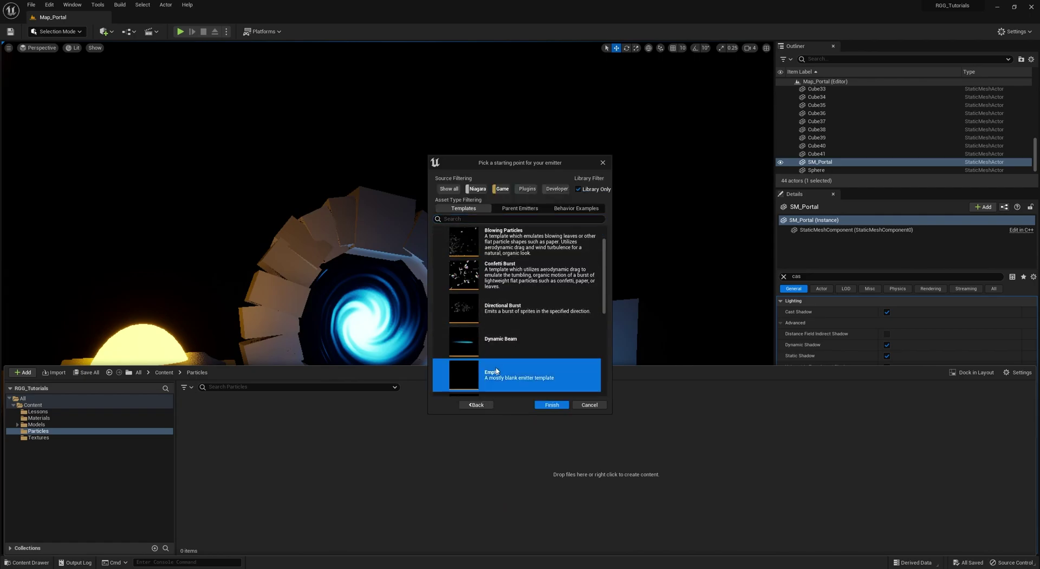
pyautogui.click(494, 372)
pyautogui.click(550, 403)
# Step: Name the new emitter NE_PortalSuckedParticles and open it for editing
pyautogui.write('NE_Portal')
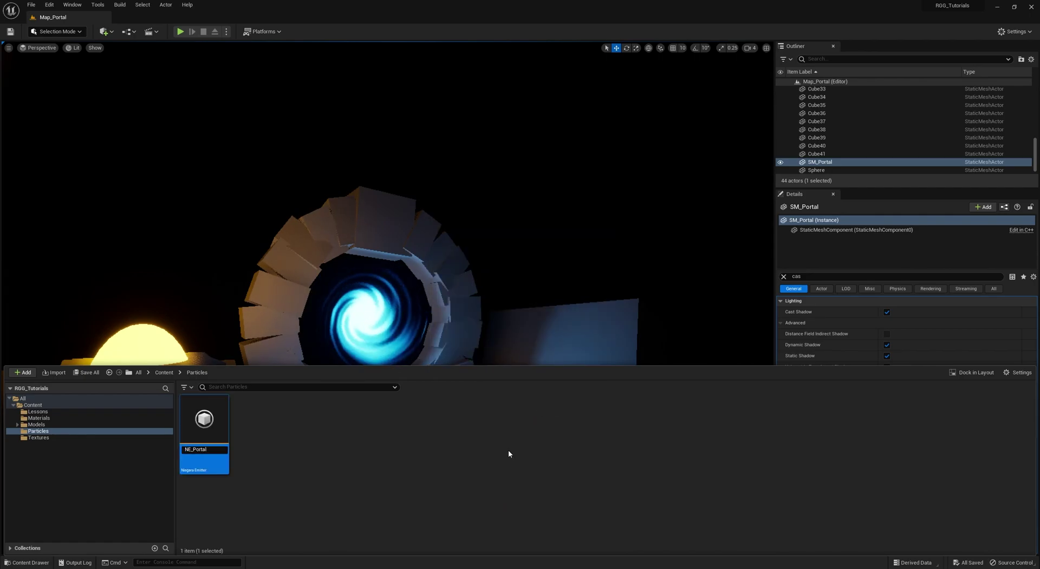
pyautogui.write('SuckedParticles')
pyautogui.press('Return')
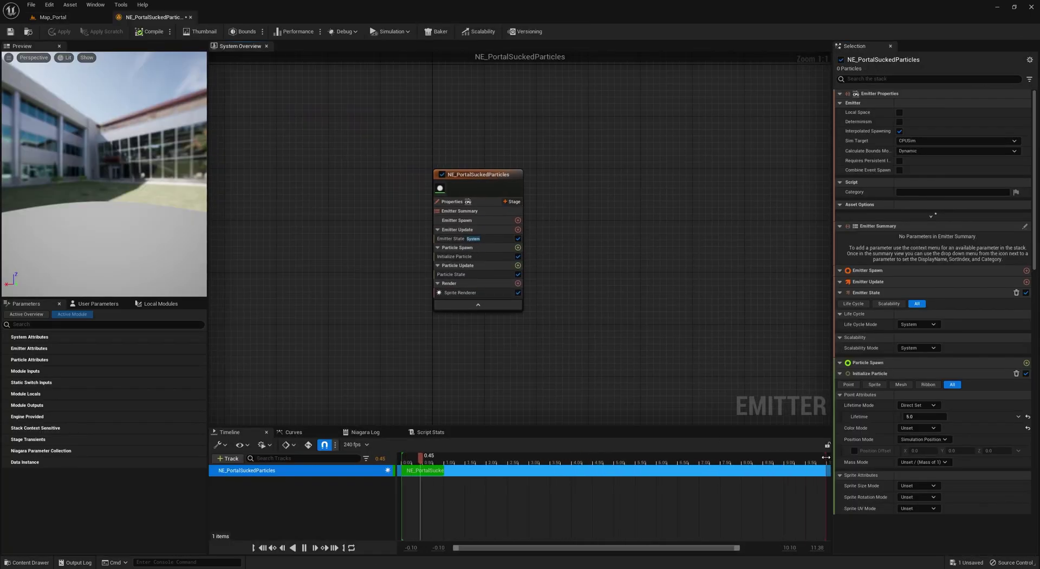
# Step: Shorten the timeline's playback range to about 2 seconds and add a Spawn Rate module to Emitter Update
pyautogui.moveTo(826, 457); pyautogui.dragTo(484, 457)
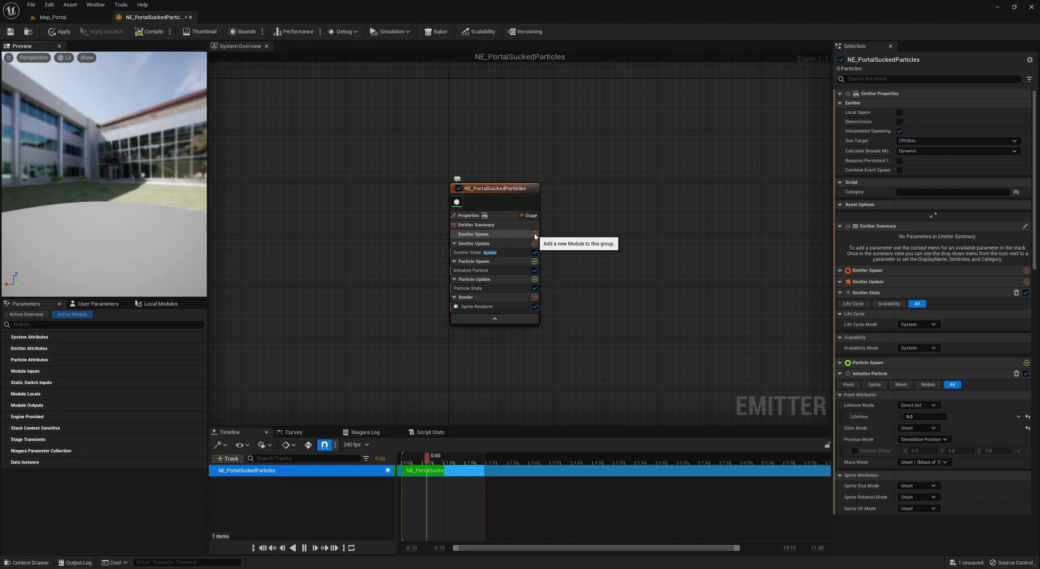
pyautogui.click(535, 235)
pyautogui.click(414, 299)
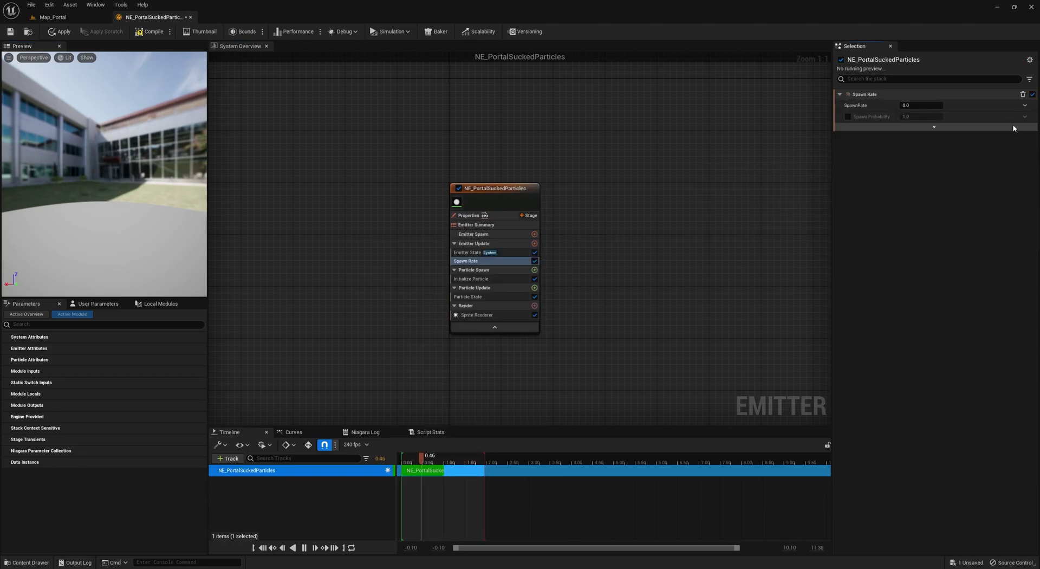
# Step: Set the initial particle lifetime to 3.0 and the emitter's spawn rate to 50
pyautogui.click(499, 278)
pyautogui.click(916, 138)
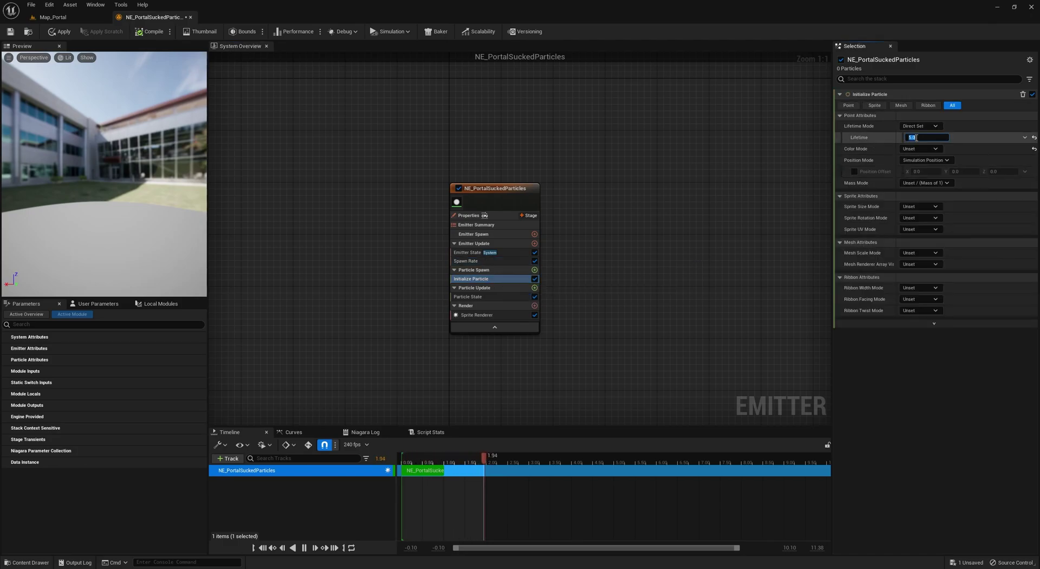
pyautogui.click(519, 262)
pyautogui.click(919, 106)
pyautogui.write('50')
pyautogui.press('Return')
# Step: Assign M_BasicParticleMat as the Sprite Renderer's material
pyautogui.click(477, 315)
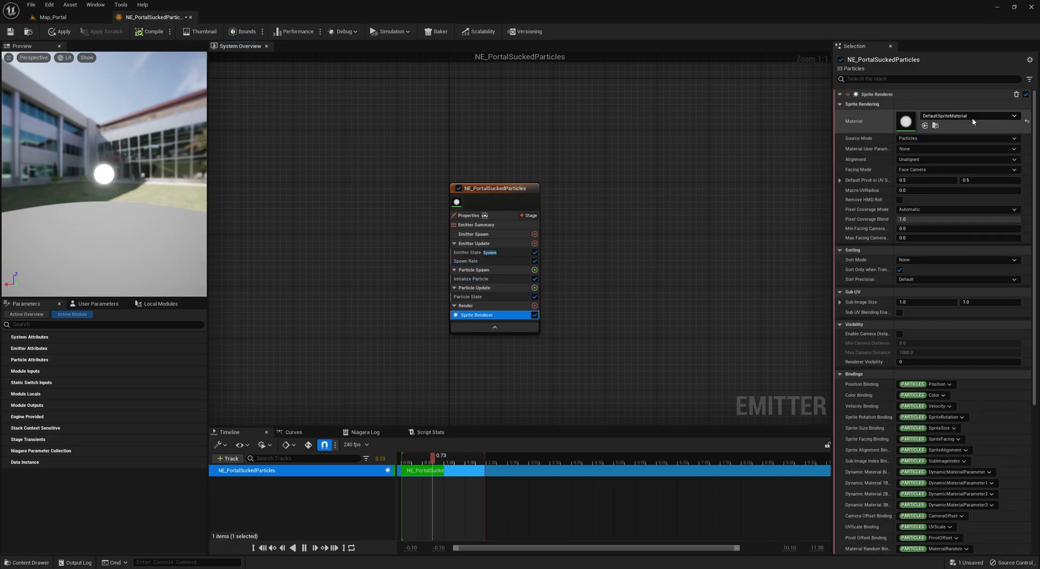
pyautogui.click(973, 118)
pyautogui.click(961, 250)
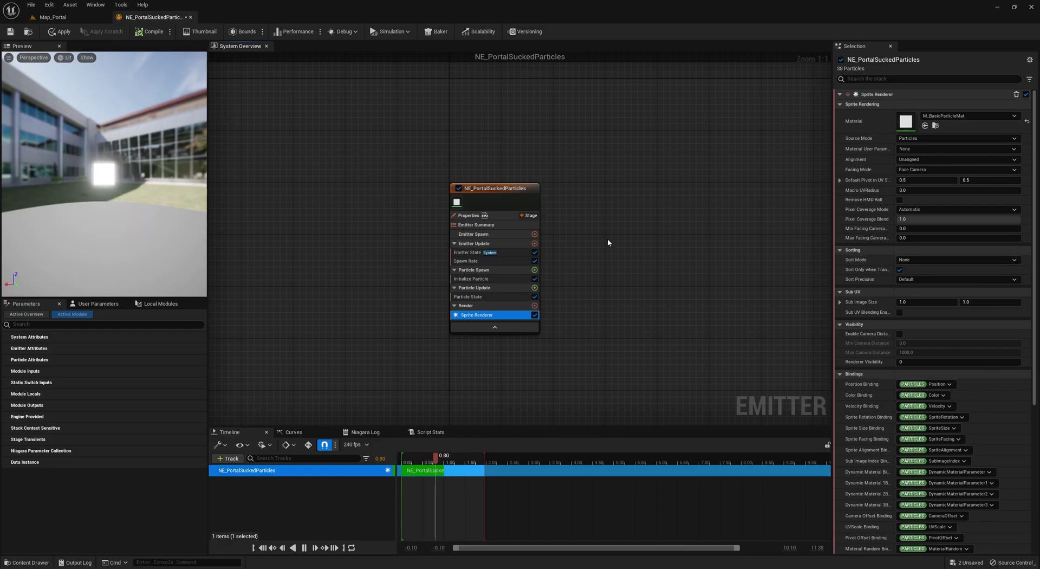
pyautogui.click(534, 244)
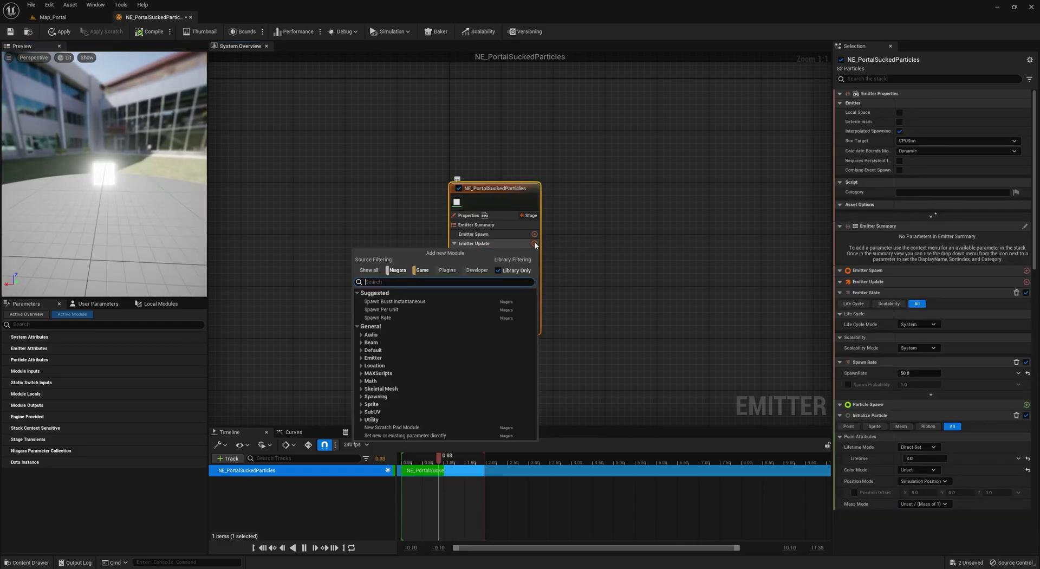
pyautogui.write('cy')
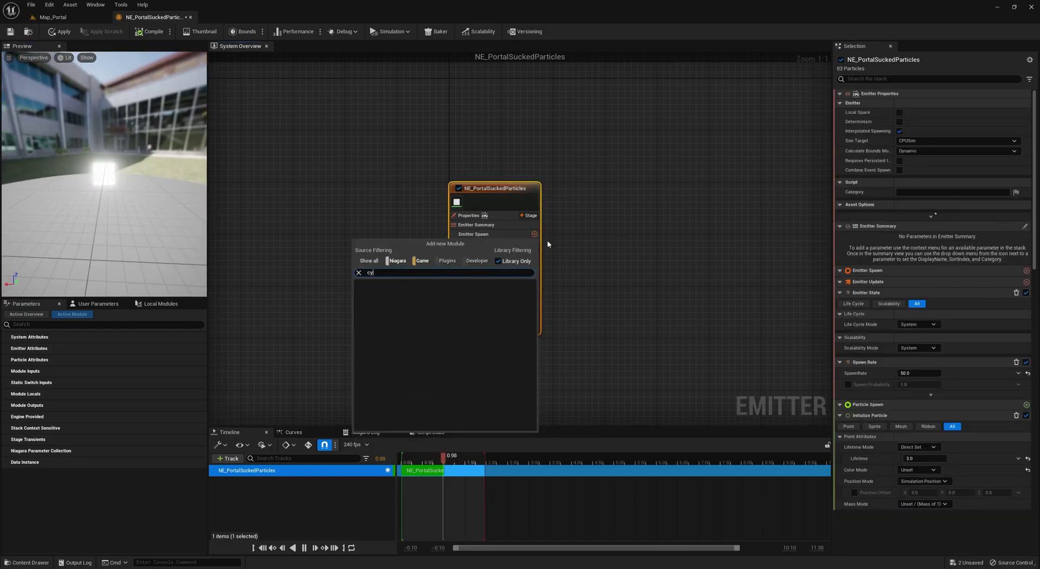
pyautogui.click(601, 264)
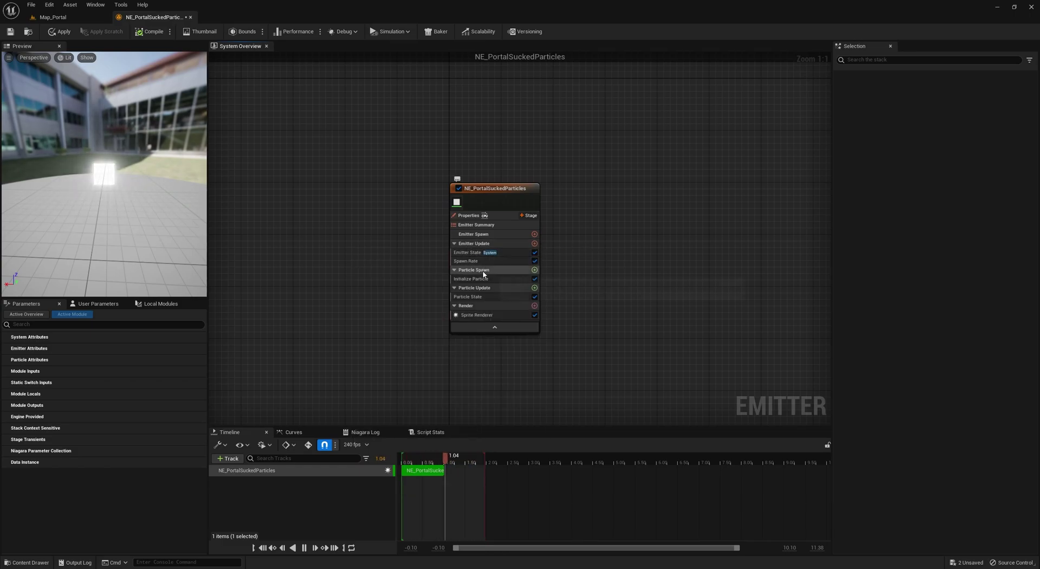
# Step: Add a Shape Location module to Particle Spawn using a Cylinder primitive with height 20 and radius 200
pyautogui.click(534, 269)
pyautogui.write('cyl')
pyautogui.click(390, 331)
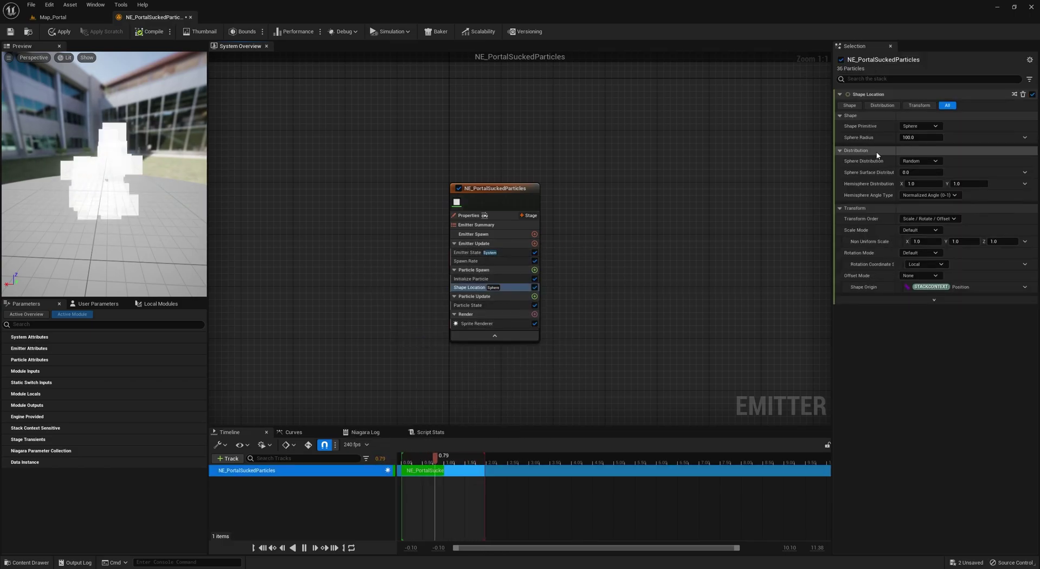
pyautogui.click(919, 137)
pyautogui.write('20')
pyautogui.press('Return')
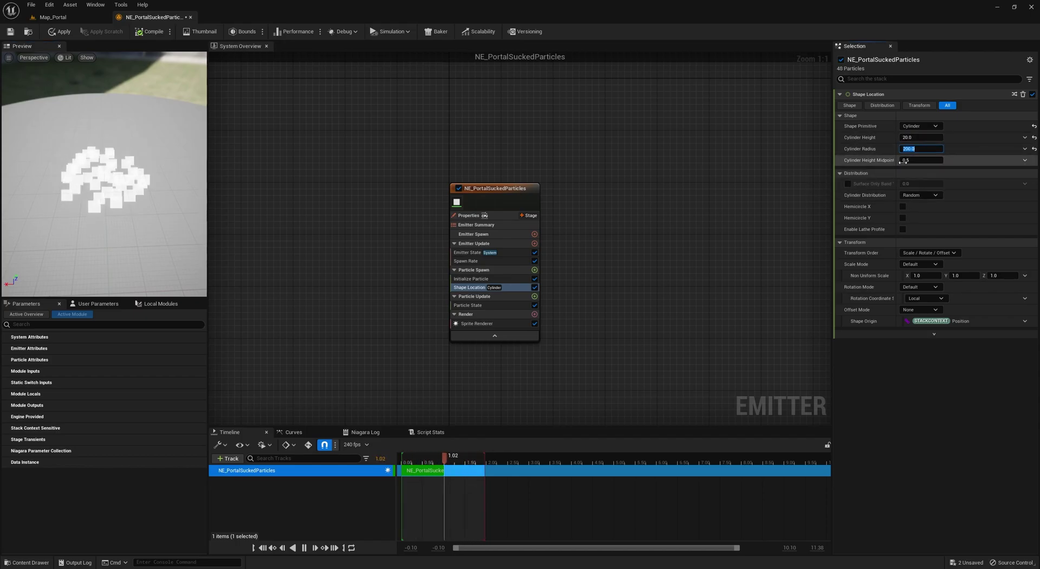
pyautogui.moveTo(921, 159); pyautogui.dragTo(779, 157)
# Step: Create a Niagara system from the emitter named NS_PortalSuckedParticles and place it in the level in front of the portal
pyautogui.click(50, 18)
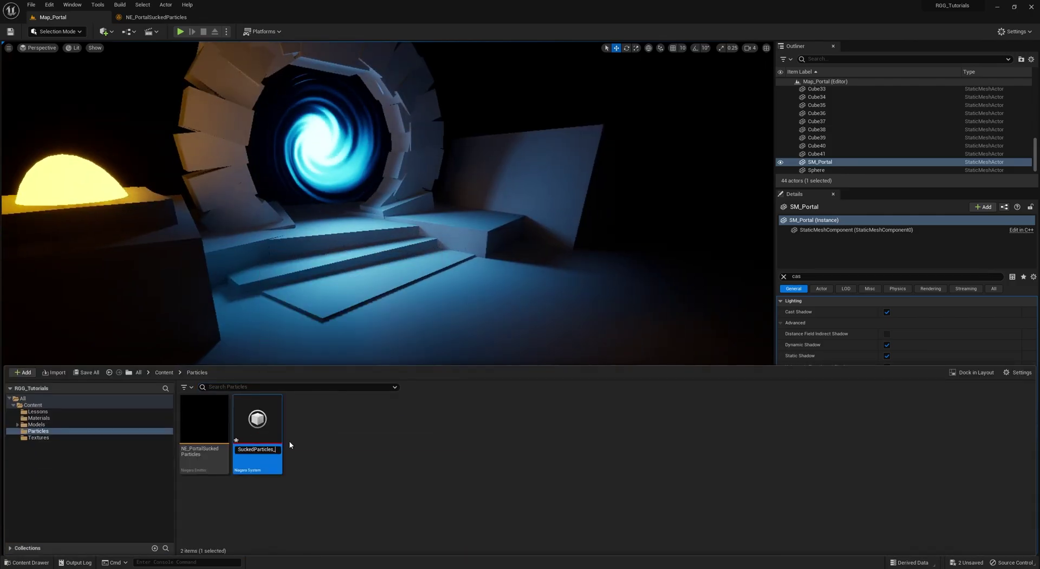
pyautogui.press('BackSpace')
pyautogui.press('Home')
pyautogui.press('Right')
pyautogui.press('Delete')
pyautogui.write('S')
pyautogui.press('Return')
pyautogui.moveTo(262, 428); pyautogui.dragTo(367, 318)
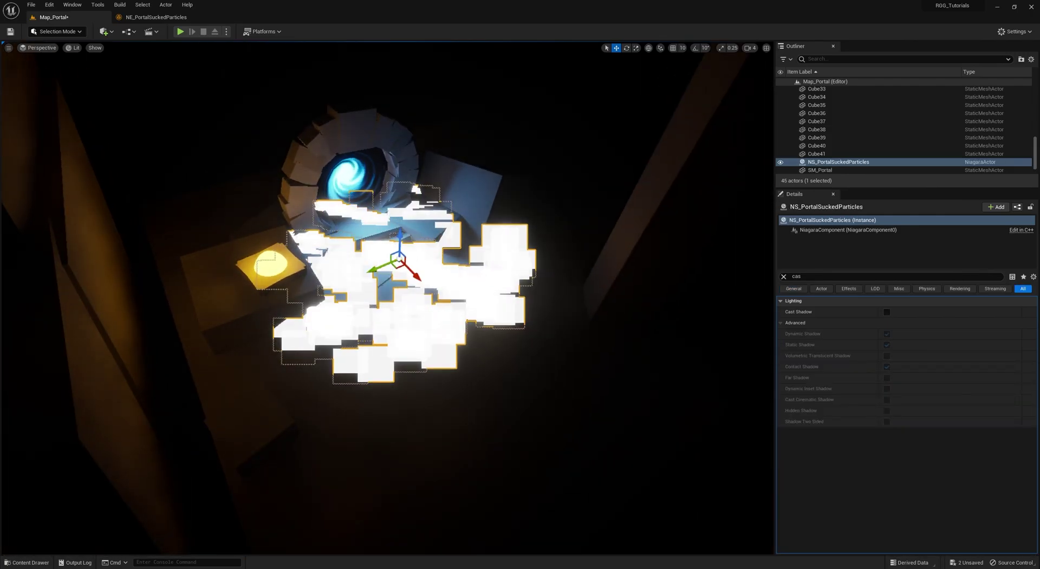
pyautogui.press('f')
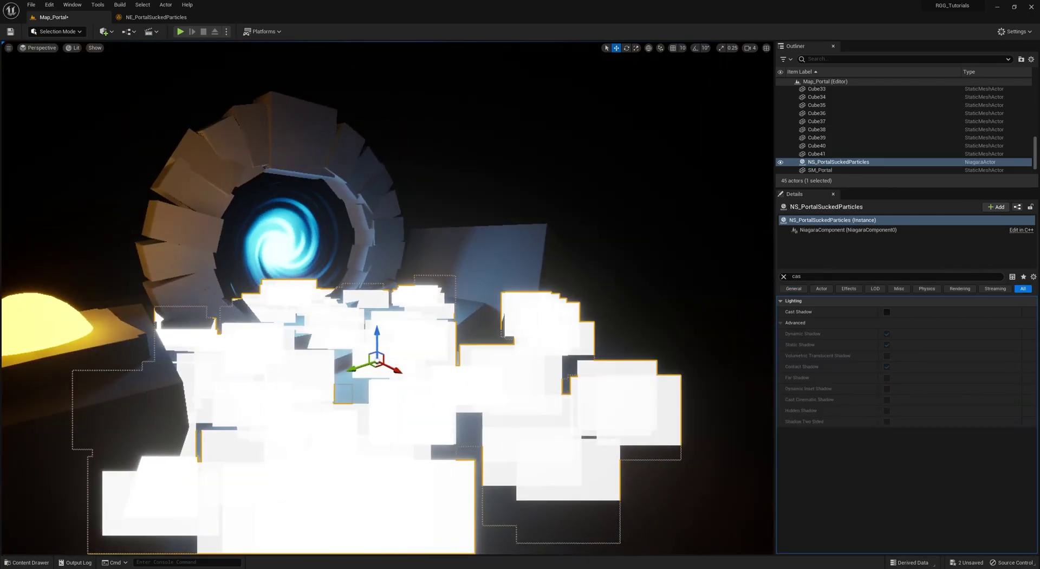
# Step: Return to the NE_PortalSuckedParticles emitter and add a Scale Sprite Size module in Uniform Curve mode to Particle Update
pyautogui.click(156, 17)
pyautogui.click(914, 150)
pyautogui.click(496, 188)
pyautogui.moveTo(496, 188); pyautogui.dragTo(445, 167, button='right')
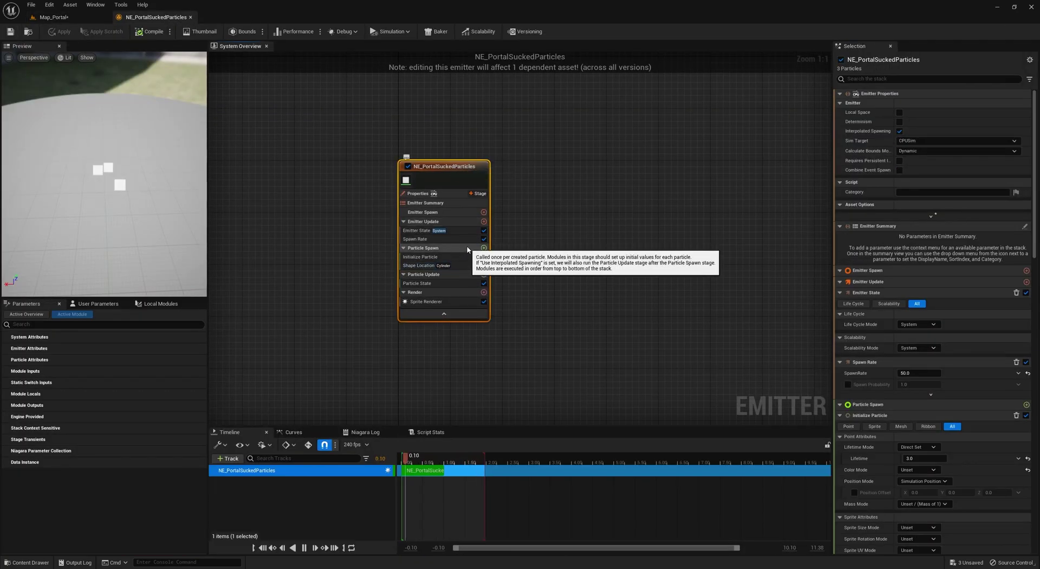
pyautogui.click(484, 274)
pyautogui.write('sca')
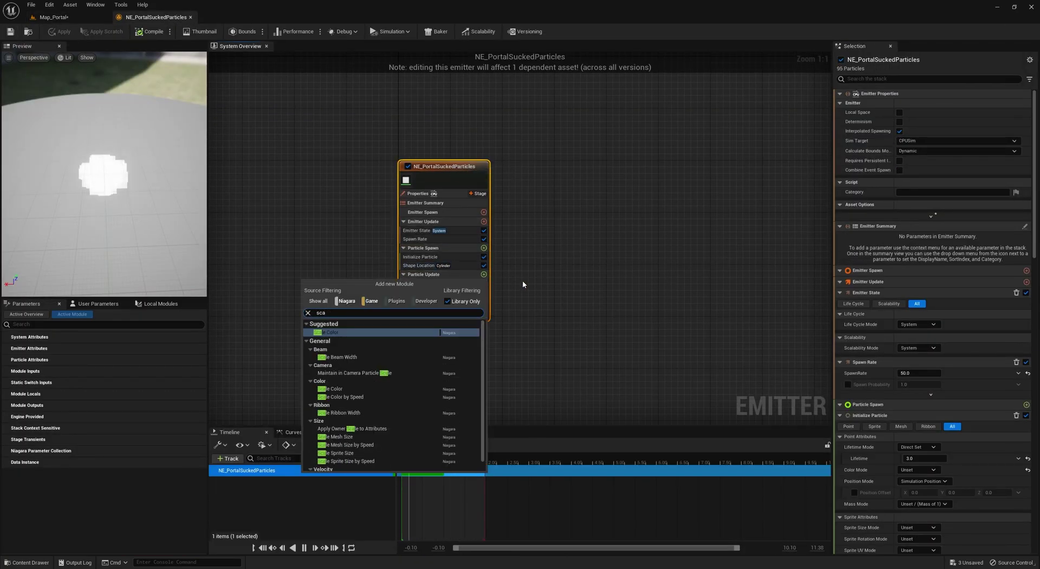
pyautogui.click(345, 453)
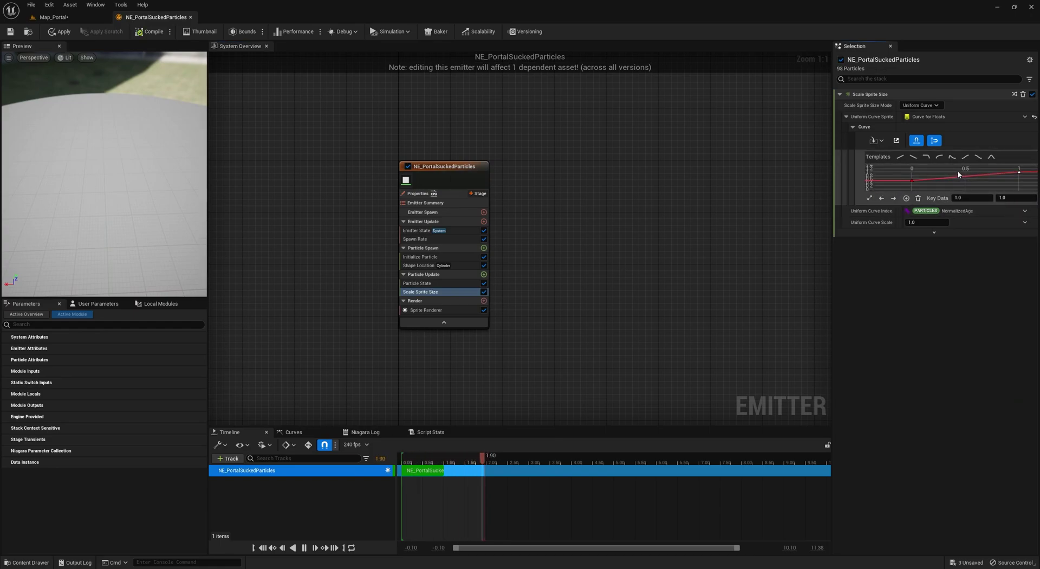
# Step: Shape the sprite size curve with smoothly interpolated keys of 0.5 at time 0, 2 at 0.5 and 1 at 1
pyautogui.click(906, 198)
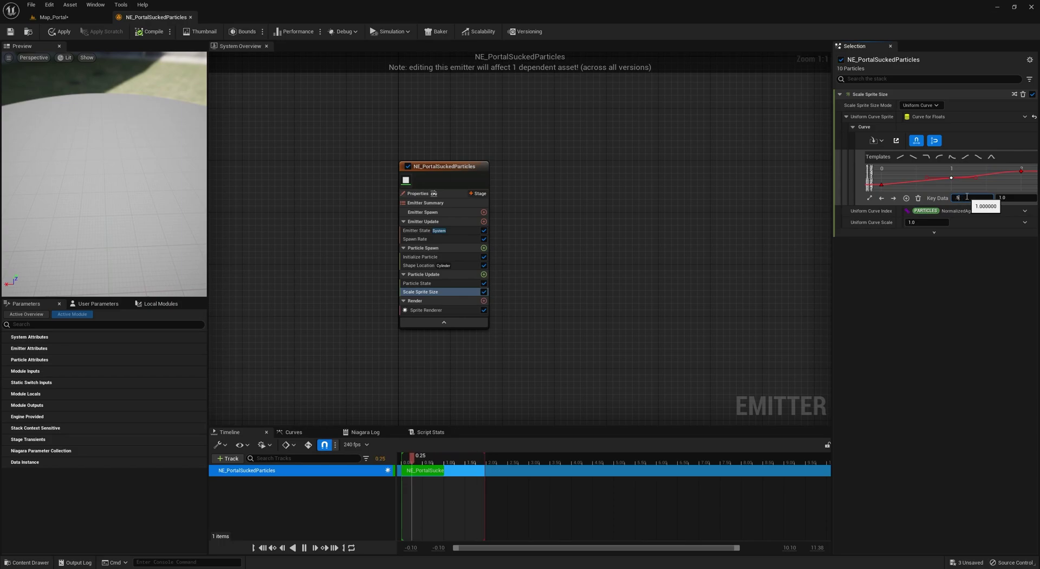
pyautogui.rightClick(906, 172)
pyautogui.click(903, 259)
pyautogui.press('f')
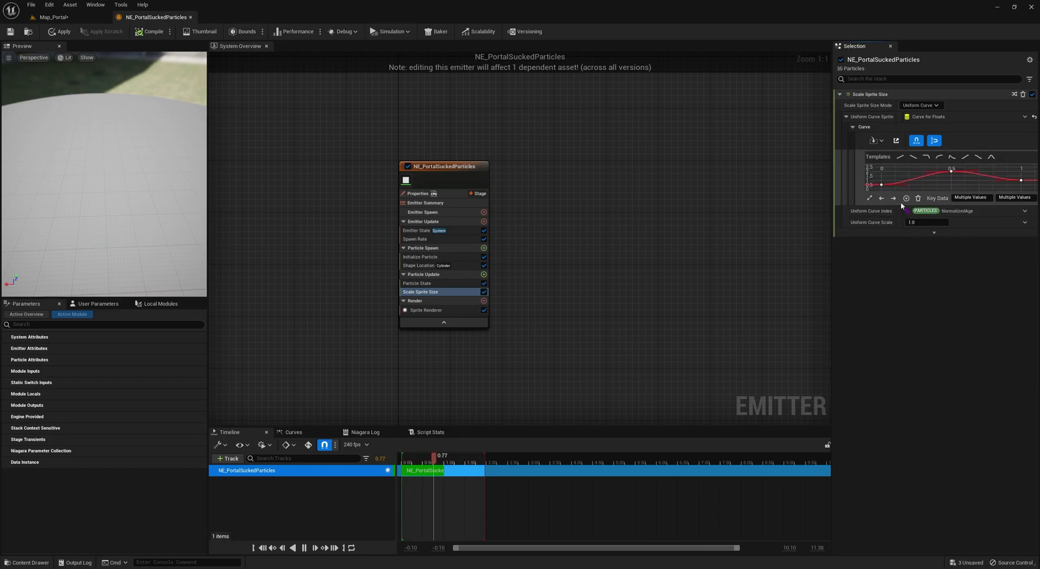
pyautogui.moveTo(891, 204); pyautogui.dragTo(892, 276)
pyautogui.moveTo(56, 190); pyautogui.dragTo(56, 171)
# Step: In Initialize Particle, use Direct Set colour and Uniform sprite size, apply the changes and check the particles in the level
pyautogui.click(419, 193)
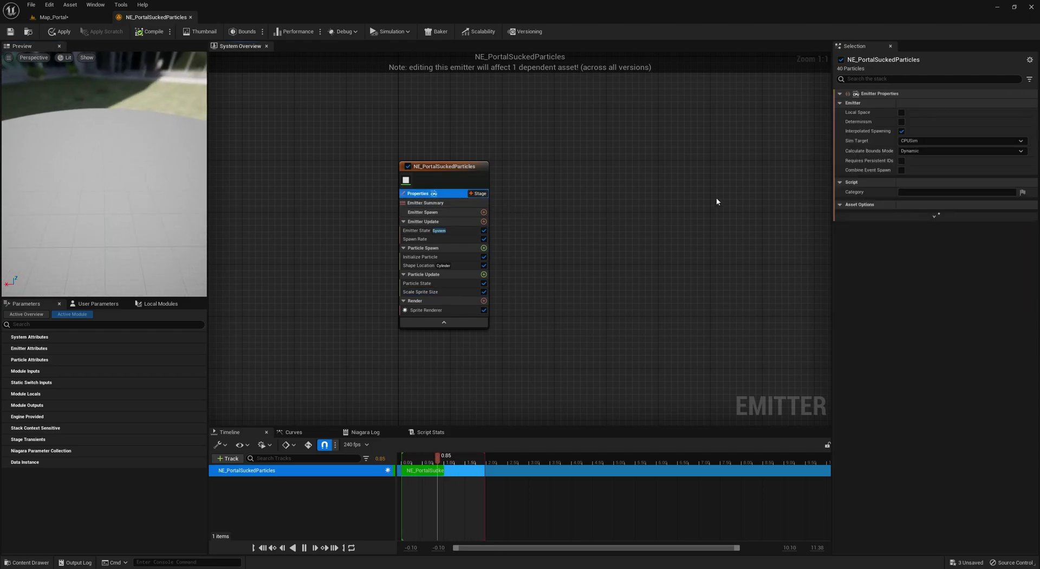
pyautogui.click(419, 231)
pyautogui.click(420, 256)
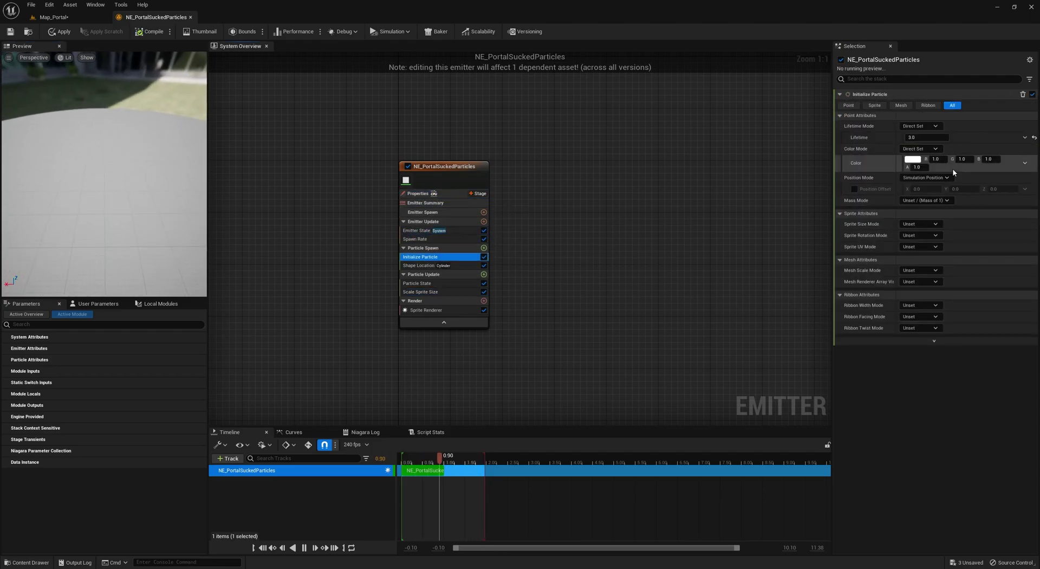
pyautogui.click(920, 223)
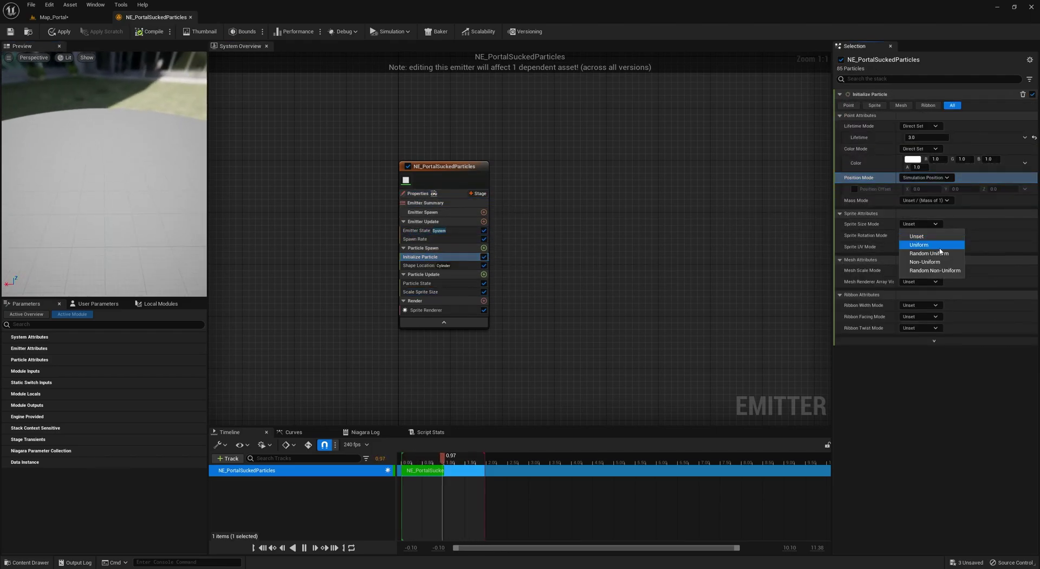
pyautogui.click(945, 247)
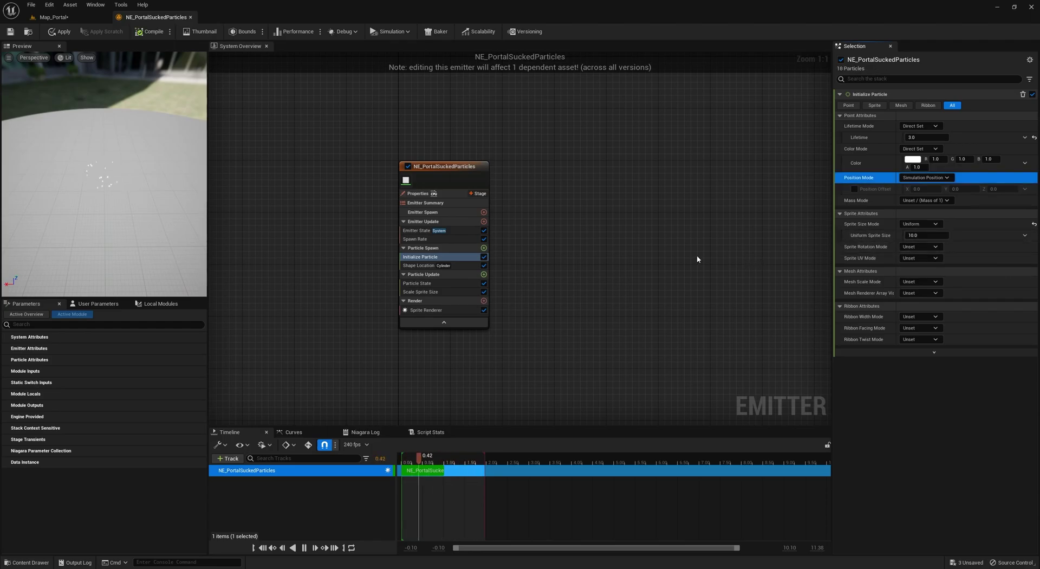
pyautogui.click(59, 31)
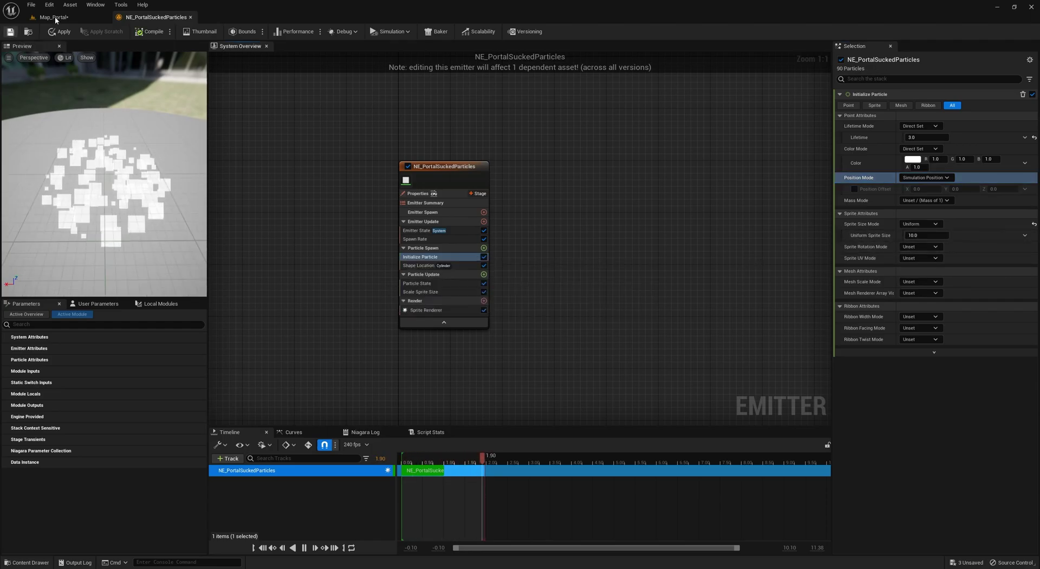
pyautogui.click(54, 17)
pyautogui.click(152, 18)
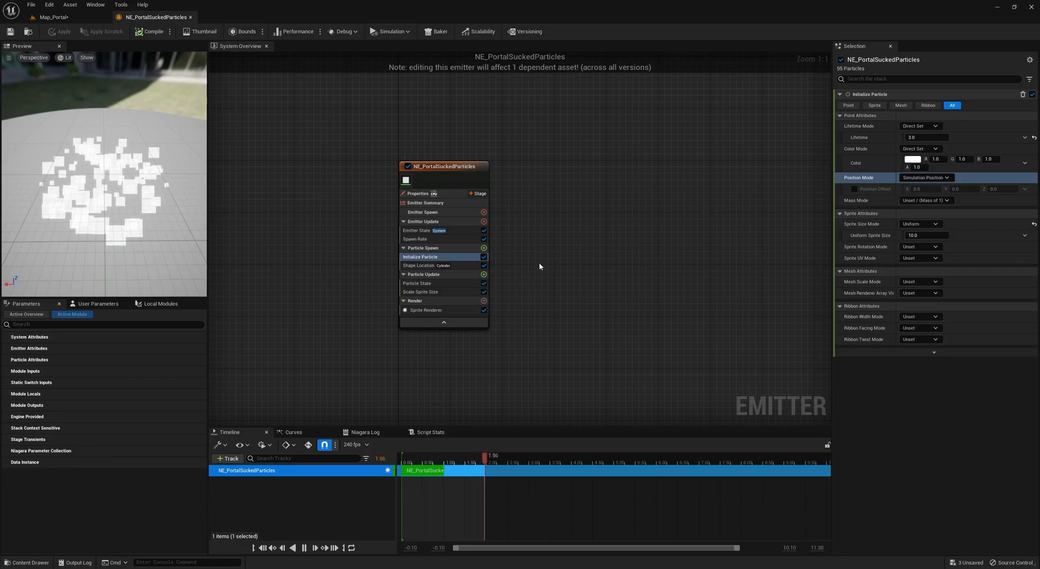
# Step: Set the Scale Sprite Size module's Uniform Curve Scale to 0.3 and lower the curve's last key to 0.5
pyautogui.click(421, 292)
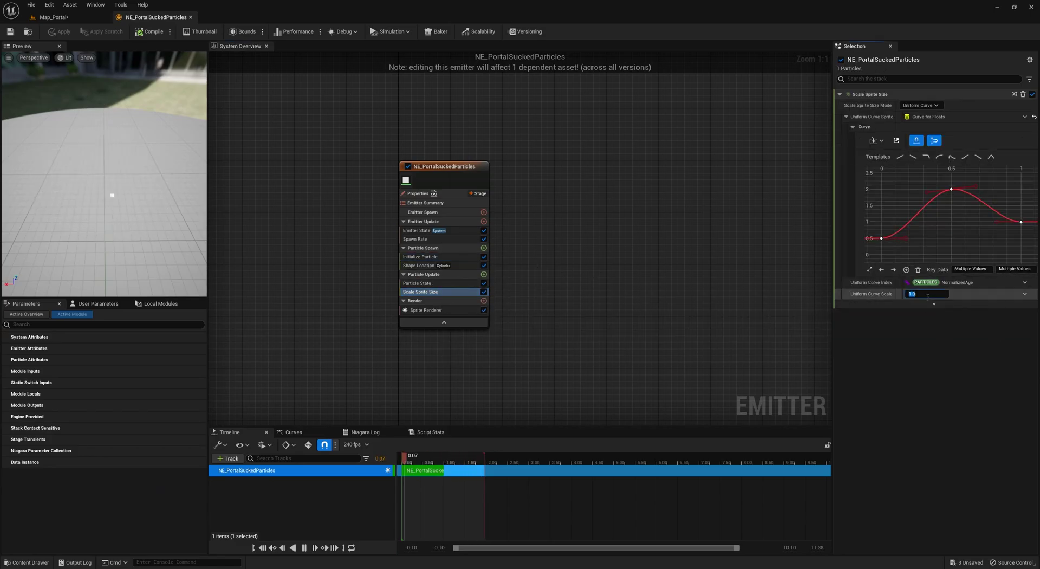
pyautogui.click(12, 33)
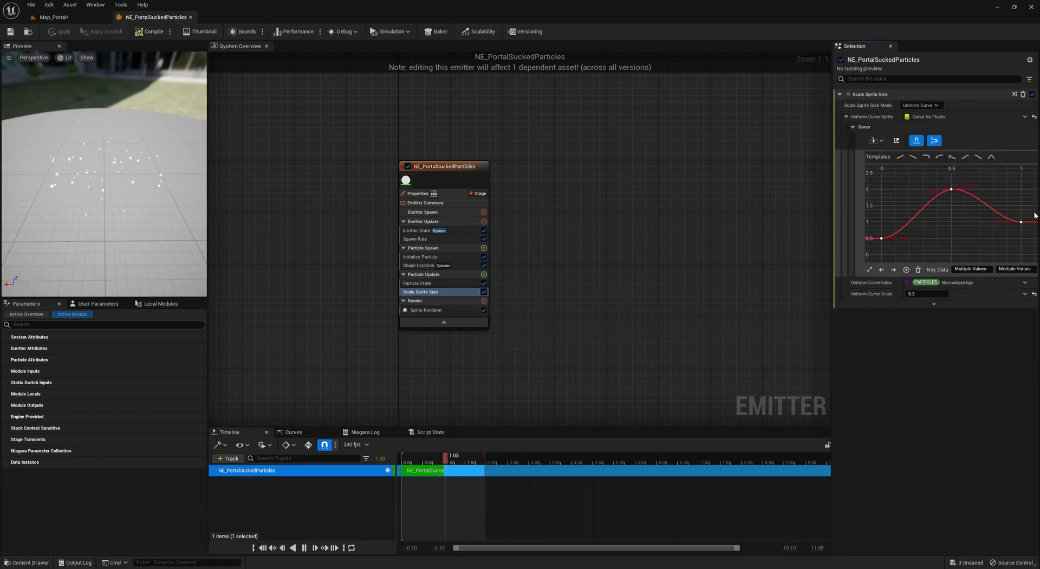
pyautogui.click(882, 239)
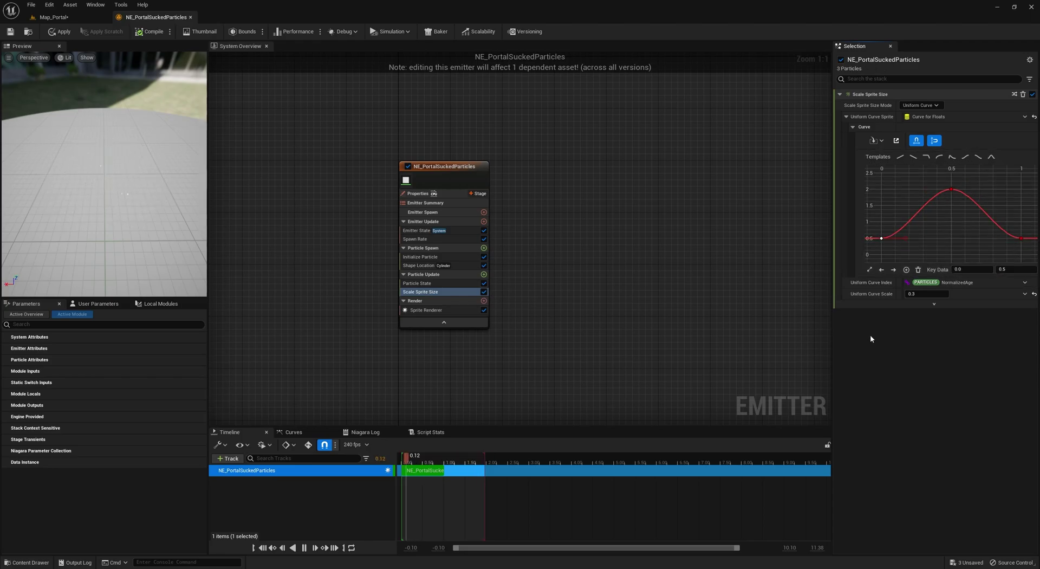
# Step: Add a Color module to Particle Update, driven by Color from Curve, with opacity fading out toward the gradient's end
pyautogui.click(436, 174)
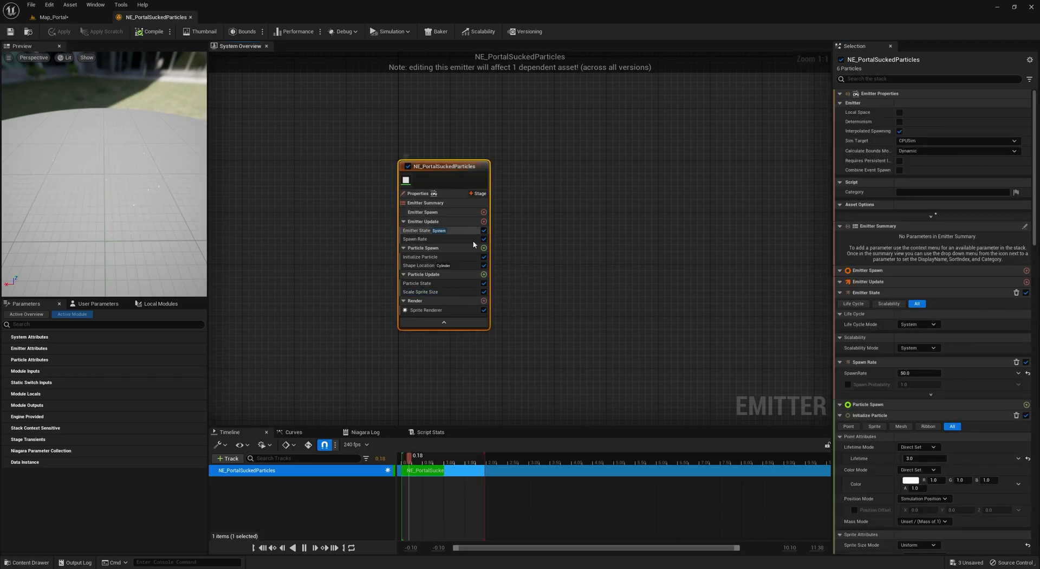
pyautogui.click(484, 274)
pyautogui.write('color')
pyautogui.click(338, 359)
pyautogui.click(1024, 108)
pyautogui.click(915, 161)
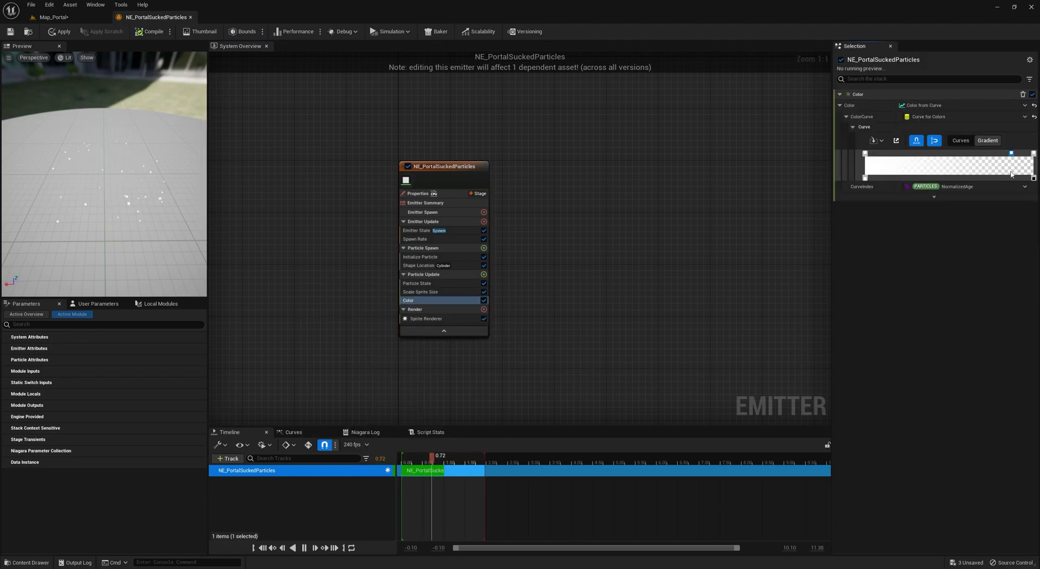
# Step: Set the gradient's first colour key to blue, about R 0, G 0.35, B 1, and add an opacity key near the start
pyautogui.doubleClick(864, 153)
pyautogui.click(709, 202)
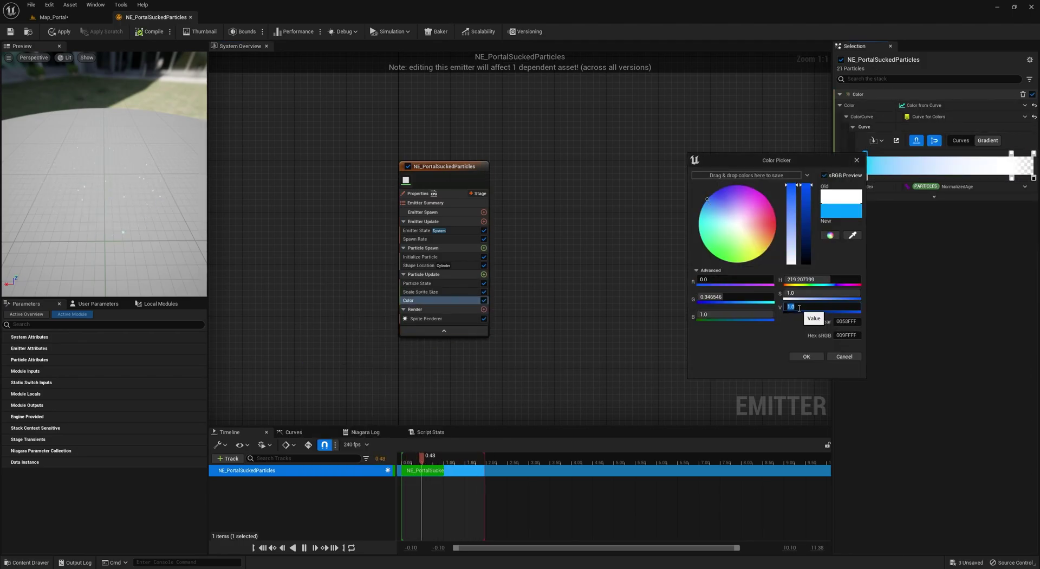
pyautogui.click(806, 355)
pyautogui.click(886, 178)
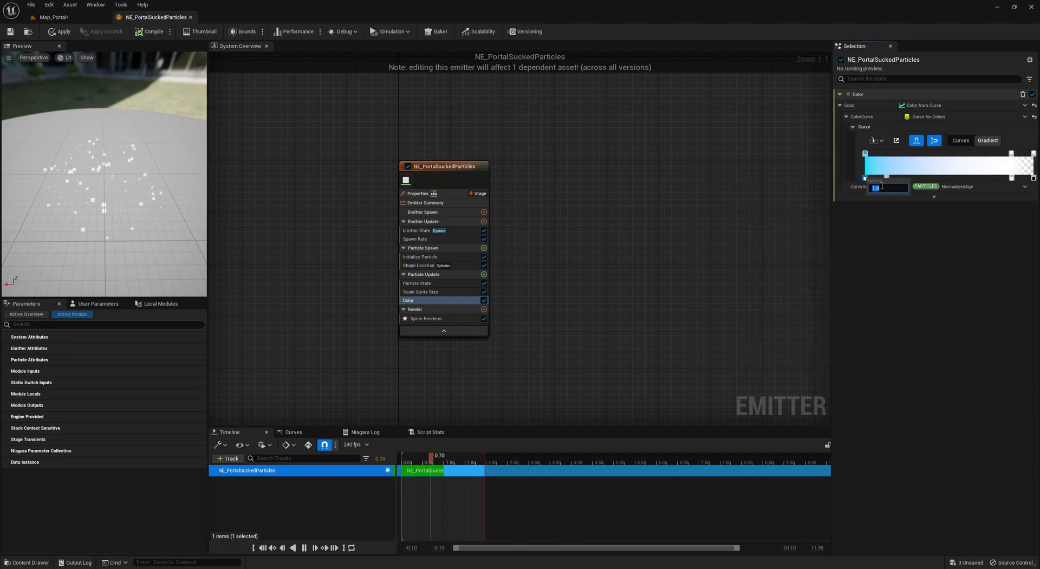
# Step: Recolour the gradient's second-to-last colour key to a bright cyan-blue and recheck the first key's blue
pyautogui.doubleClick(873, 155)
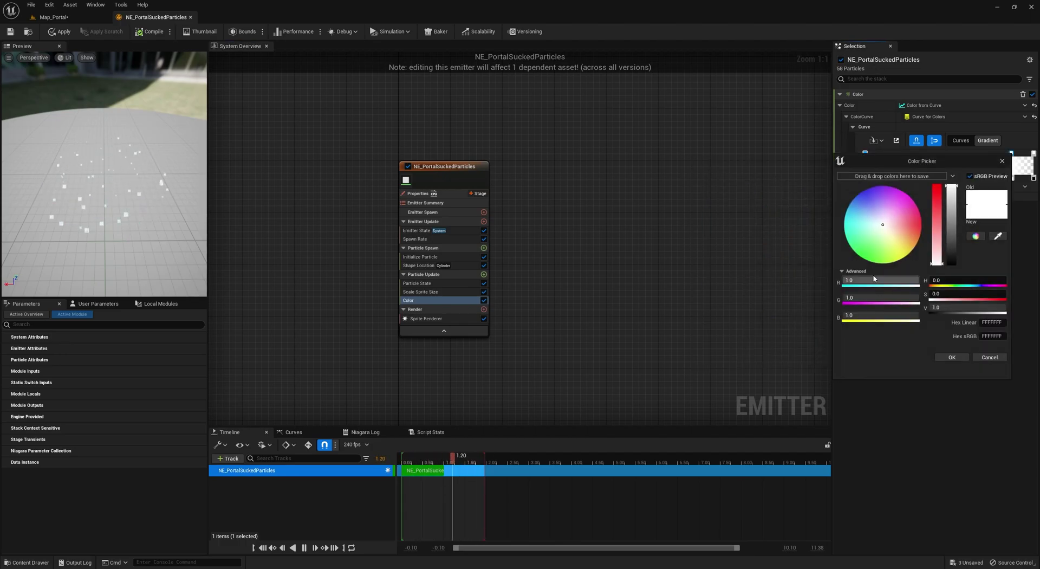
pyautogui.click(851, 201)
pyautogui.click(946, 310)
pyautogui.click(951, 357)
pyautogui.doubleClick(865, 154)
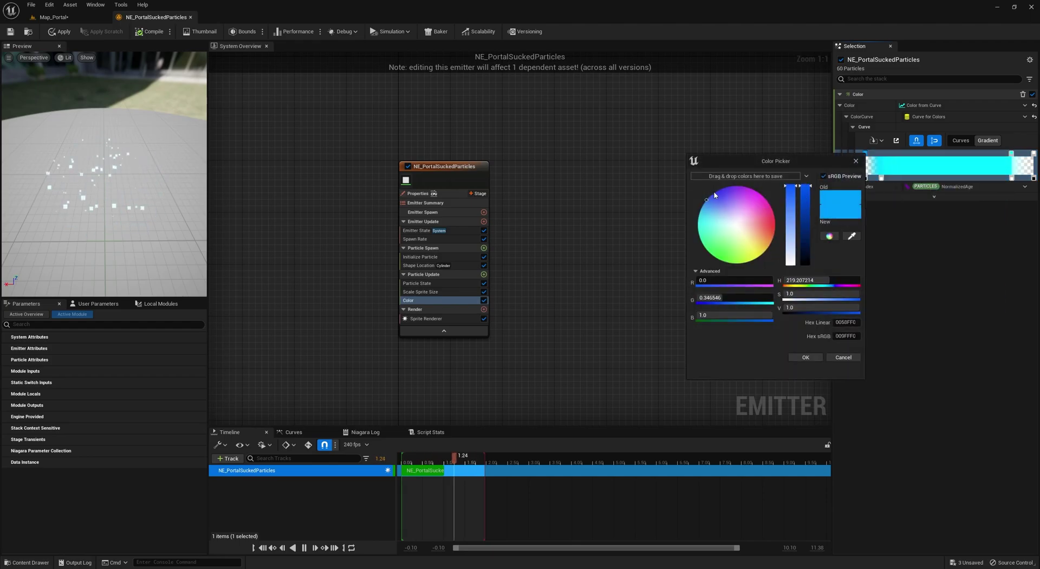
pyautogui.click(805, 357)
# Step: Recolour the gradient's last colour key to blue and adjust its colour values
pyautogui.doubleClick(1033, 154)
pyautogui.click(873, 201)
pyautogui.click(973, 357)
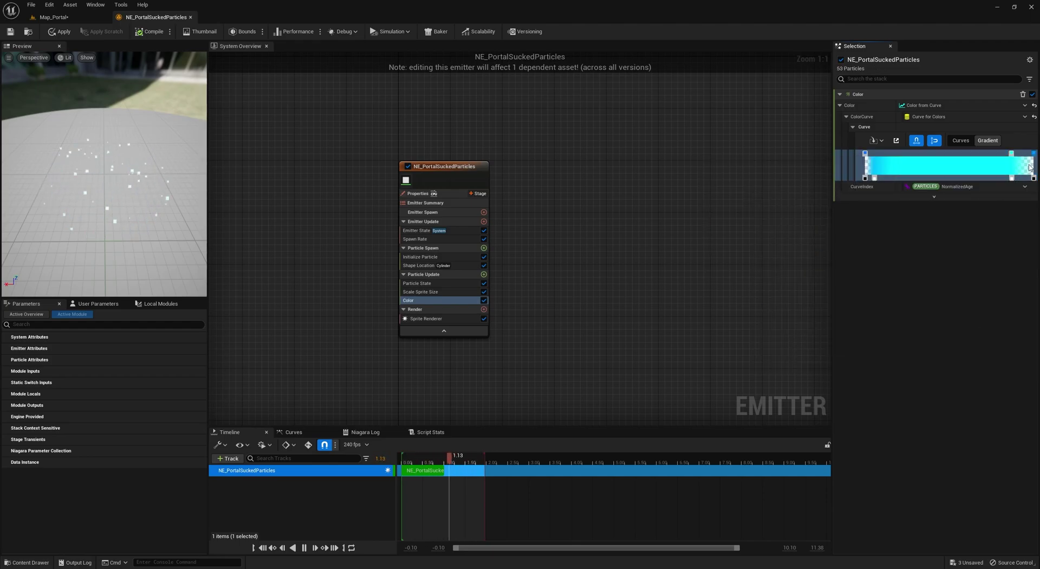
pyautogui.doubleClick(1033, 153)
pyautogui.moveTo(880, 297); pyautogui.dragTo(923, 297)
pyautogui.click(973, 357)
# Step: Check the coloured particles in the level, adjust the emitter's spawn rate and return to the level
pyautogui.click(57, 19)
pyautogui.click(156, 17)
pyautogui.click(425, 222)
pyautogui.click(425, 238)
pyautogui.click(926, 105)
pyautogui.click(54, 17)
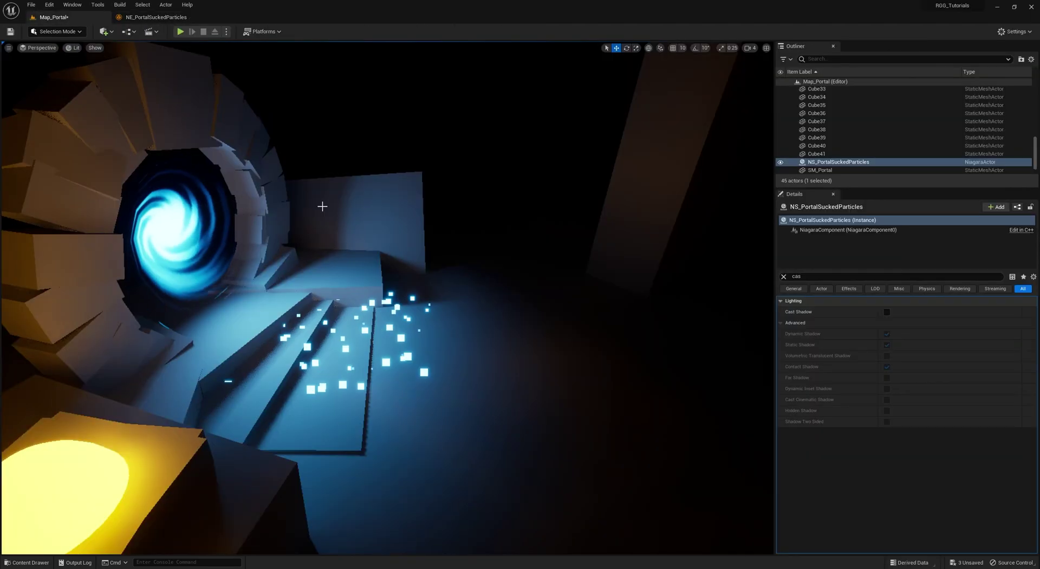
# Step: Try moving the particle system closer to the portal in the level and check its placement from another angle
pyautogui.press('g')
pyautogui.moveTo(316, 326); pyautogui.dragTo(298, 348)
pyautogui.moveTo(303, 314); pyautogui.dragTo(287, 301)
pyautogui.press('g')
pyautogui.moveTo(288, 301); pyautogui.dragTo(216, 271, button='right')
pyautogui.press('g')
pyautogui.press('g')
pyautogui.press('g')
# Step: Copy the SM_Portal mesh's location onto the particle system and shift the system along X to about 1017.58
pyautogui.click(325, 290)
pyautogui.click(783, 276)
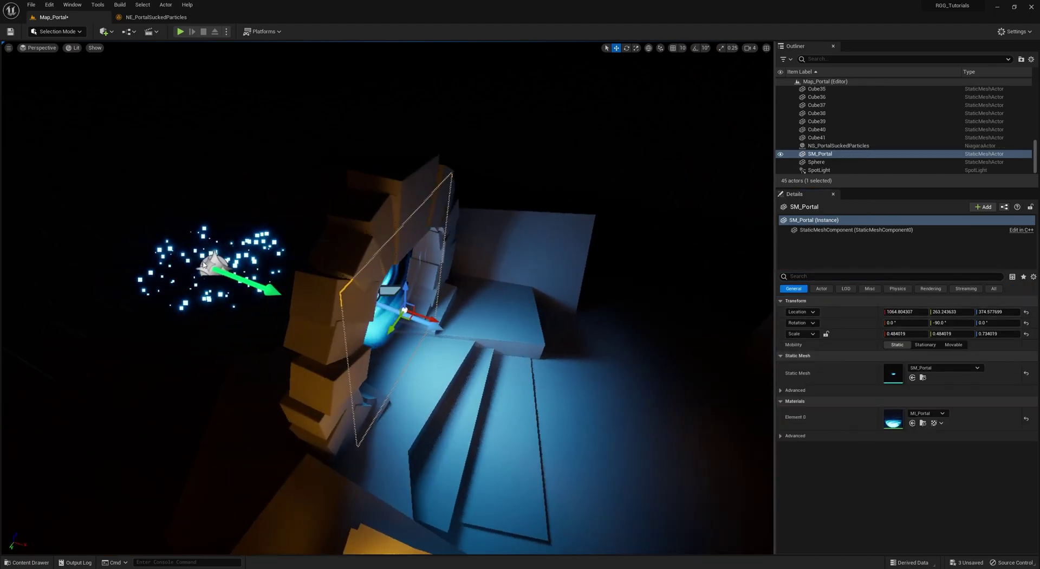
pyautogui.click(213, 263)
pyautogui.keyDown('shift'); pyautogui.click(856, 312); pyautogui.keyUp('shift')
pyautogui.moveTo(428, 320); pyautogui.dragTo(411, 313)
pyautogui.moveTo(412, 313); pyautogui.dragTo(466, 313, button='right')
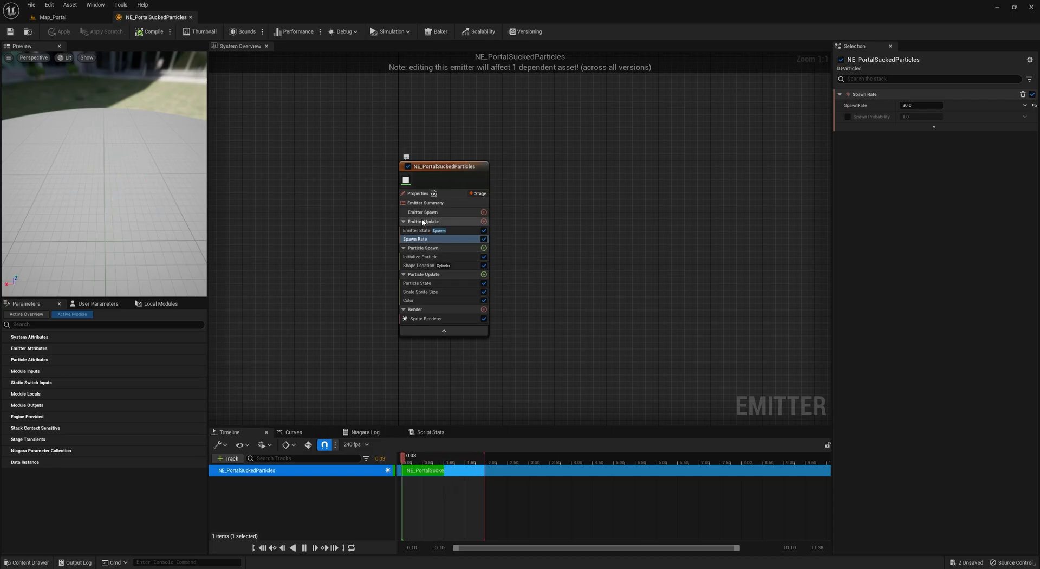
# Step: In the emitter's Shape Location module, reveal the advanced settings and set Offset Mode to Default
pyautogui.click(422, 265)
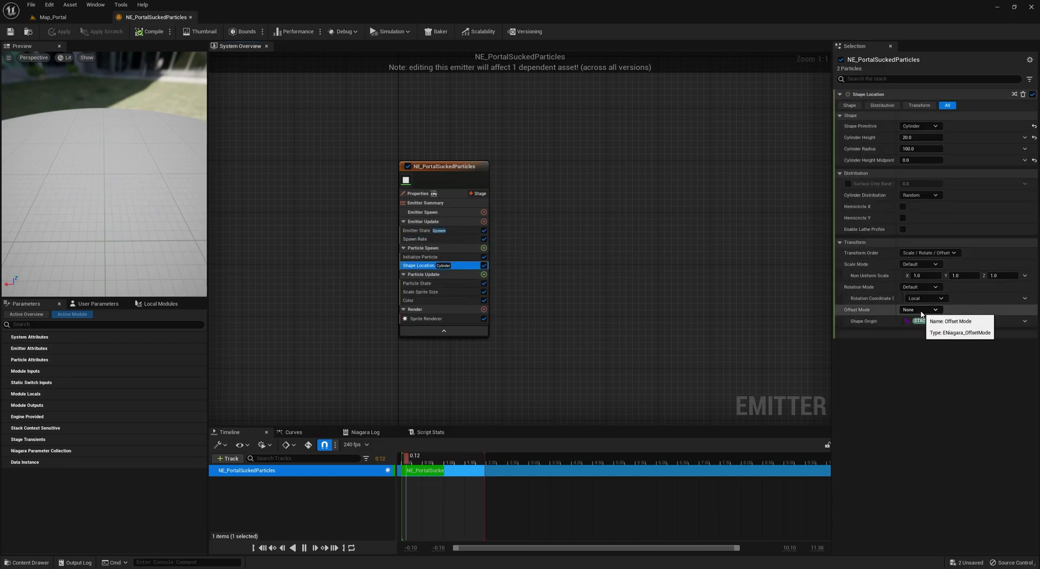
pyautogui.click(934, 333)
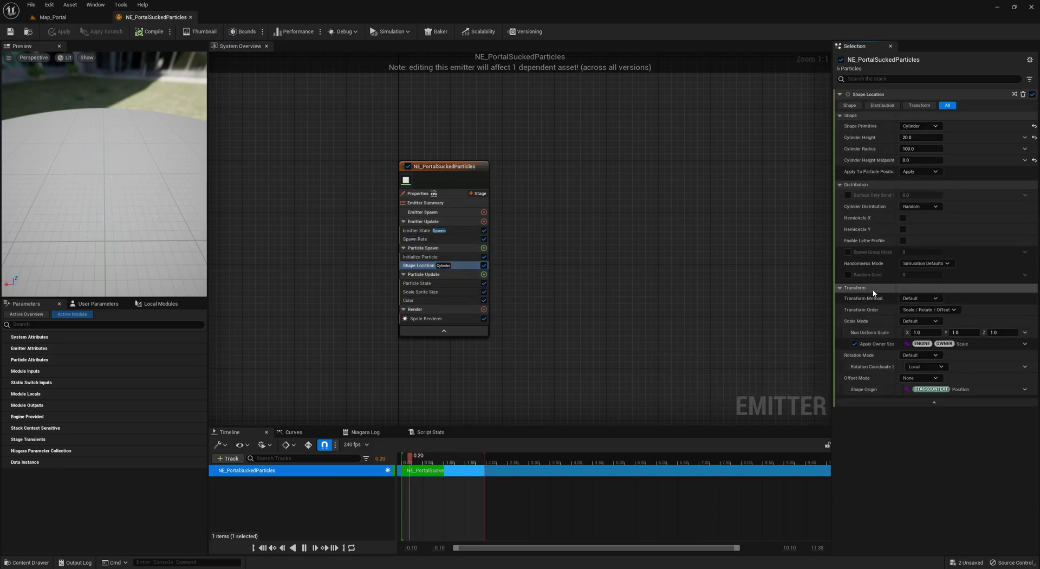
pyautogui.click(919, 377)
pyautogui.click(923, 389)
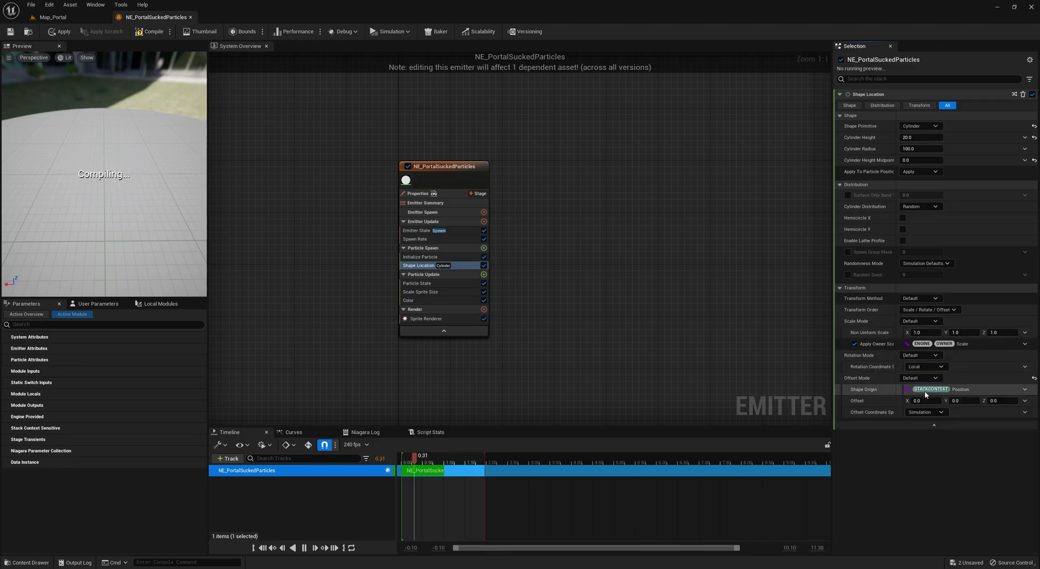
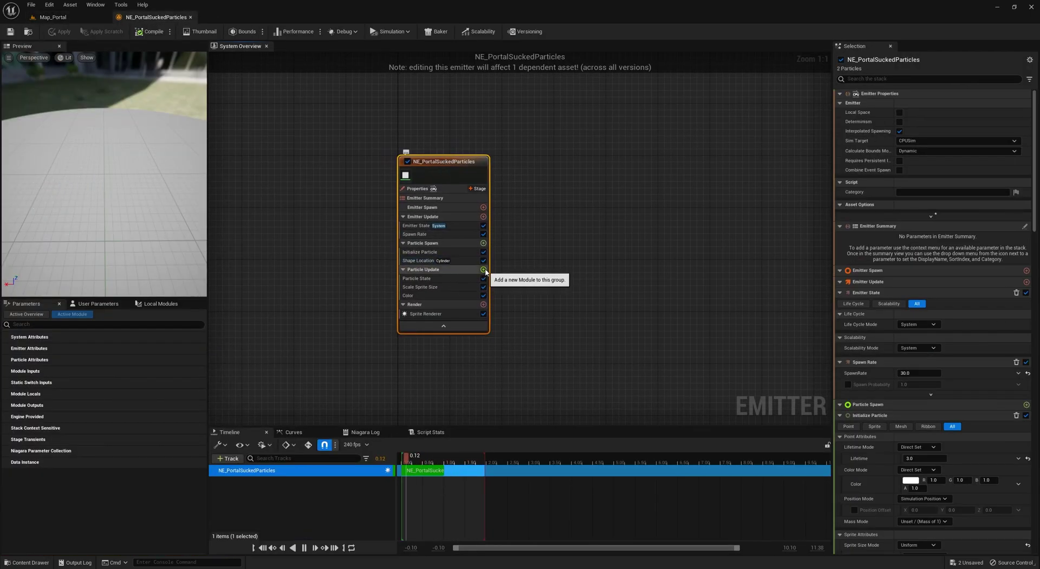
# Step: Add a Vortex Force module to Particle Update with vortex axis 1, 0, 0, and extend the timeline's playback range
pyautogui.click(483, 269)
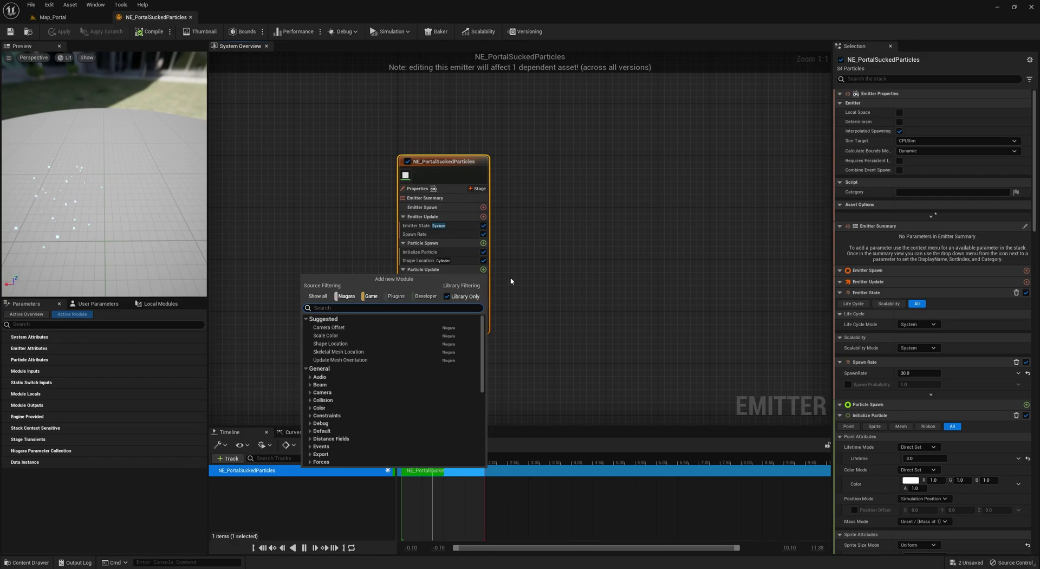
pyautogui.write('vortex')
pyautogui.click(346, 328)
pyautogui.click(959, 142)
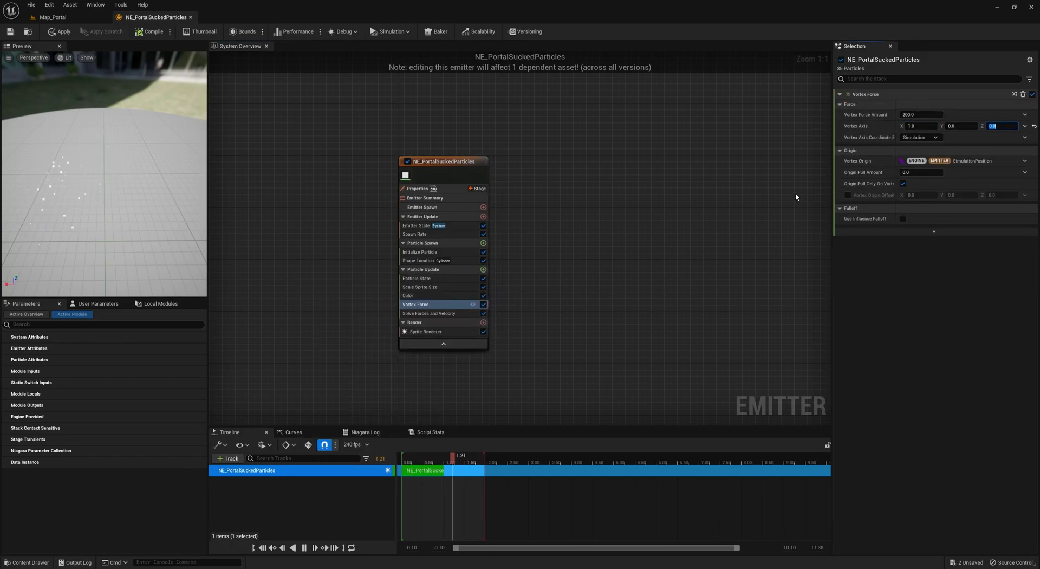
pyautogui.moveTo(485, 455); pyautogui.dragTo(636, 455)
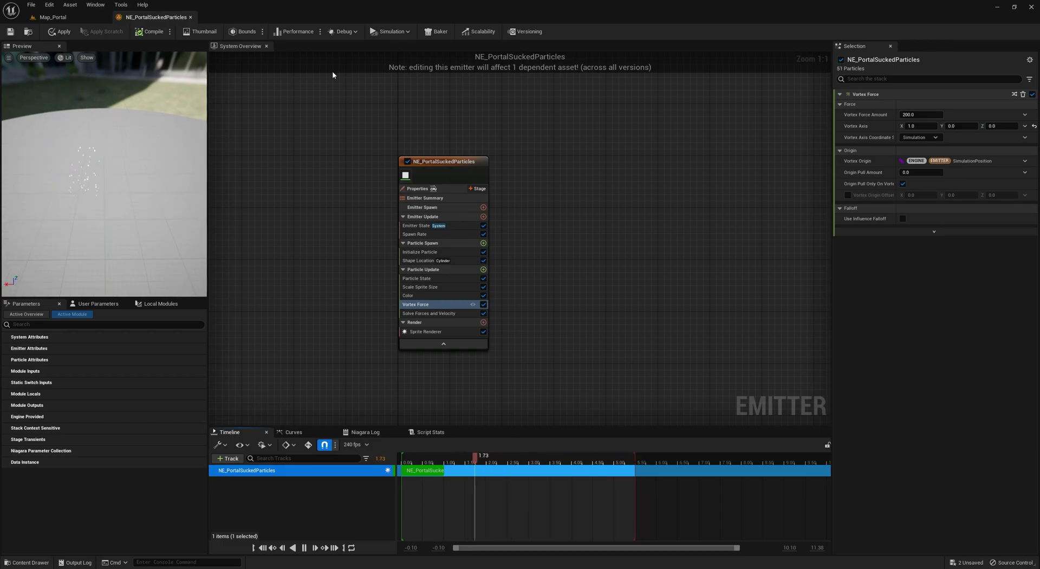
# Step: Set the Vortex Force Amount to 0, Origin Pull Amount to 3000 and X origin offset to -100, checking the particles in the level
pyautogui.write('0')
pyautogui.click(921, 172)
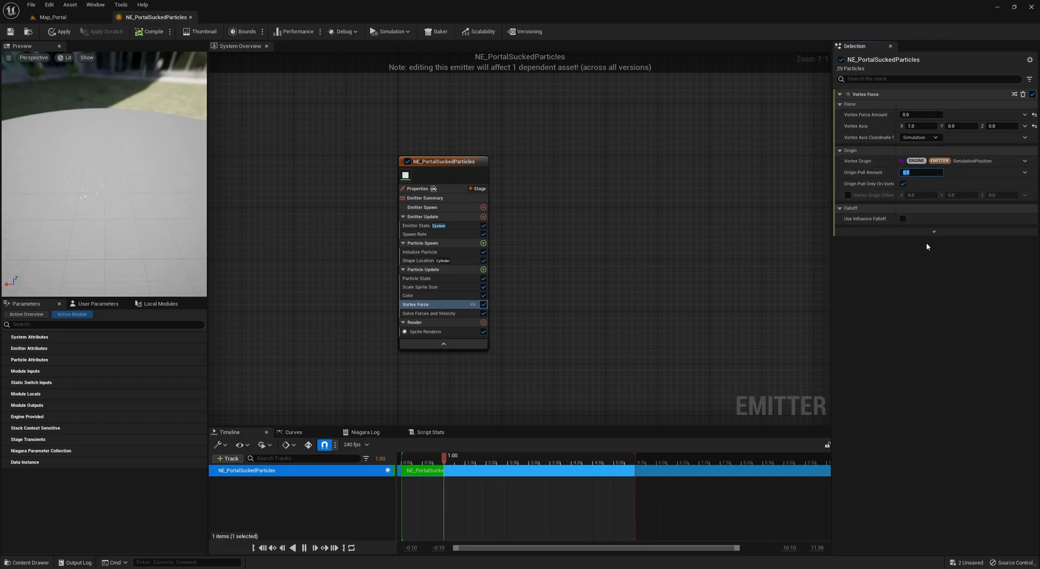
pyautogui.click(52, 16)
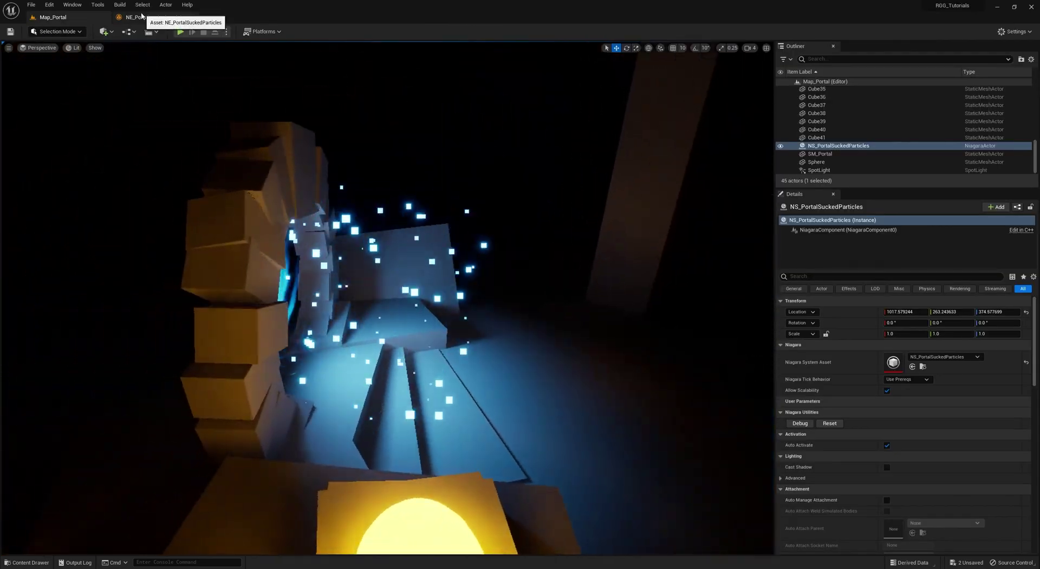
pyautogui.click(156, 17)
pyautogui.click(52, 17)
pyautogui.click(157, 17)
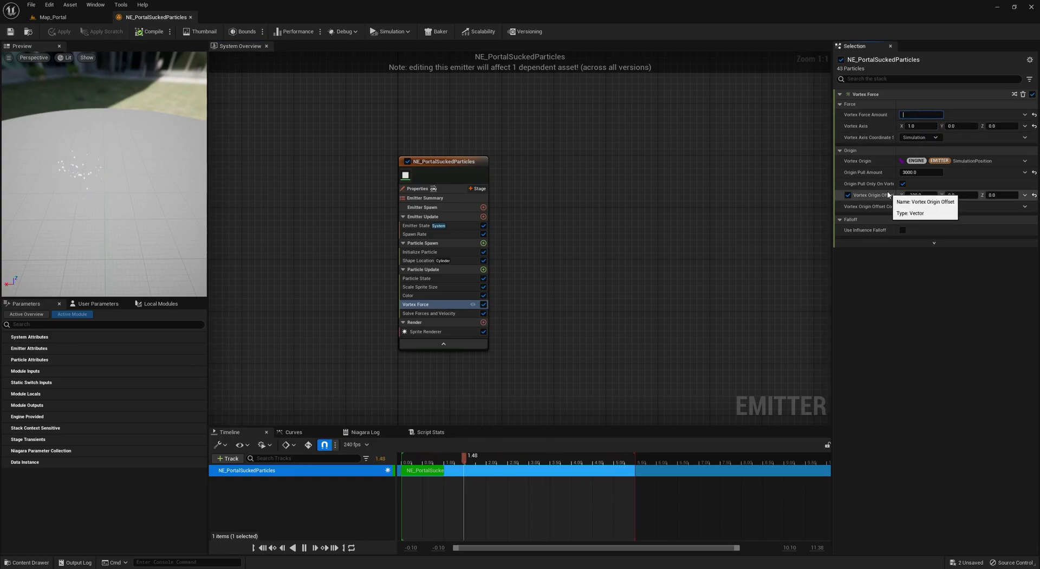
# Step: Set the Vortex Force Amount to 3000 and Origin Pull Amount to 10000, and check the particles in the level
pyautogui.click(908, 172)
pyautogui.write('10')
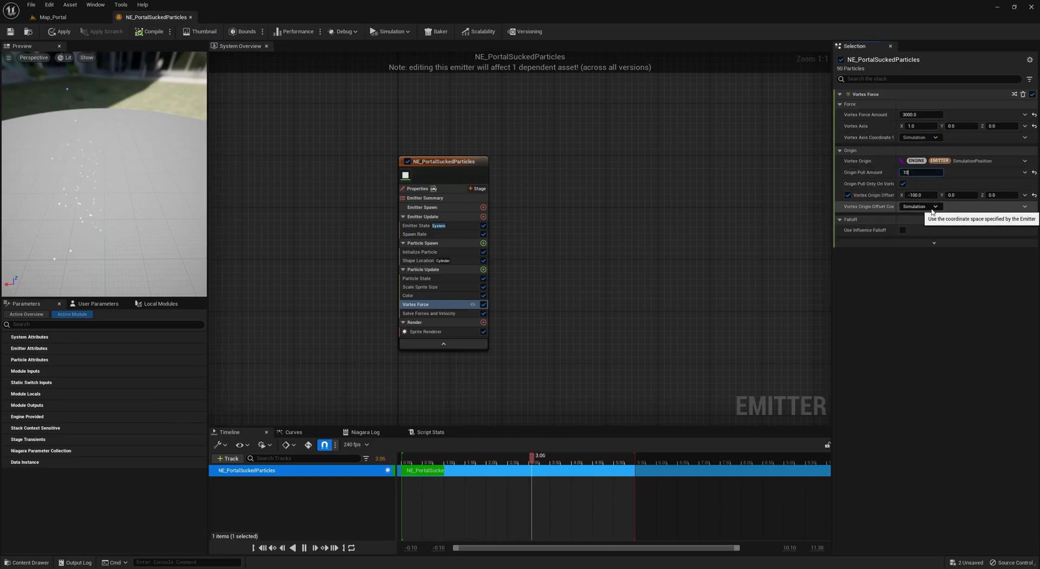
pyautogui.click(52, 17)
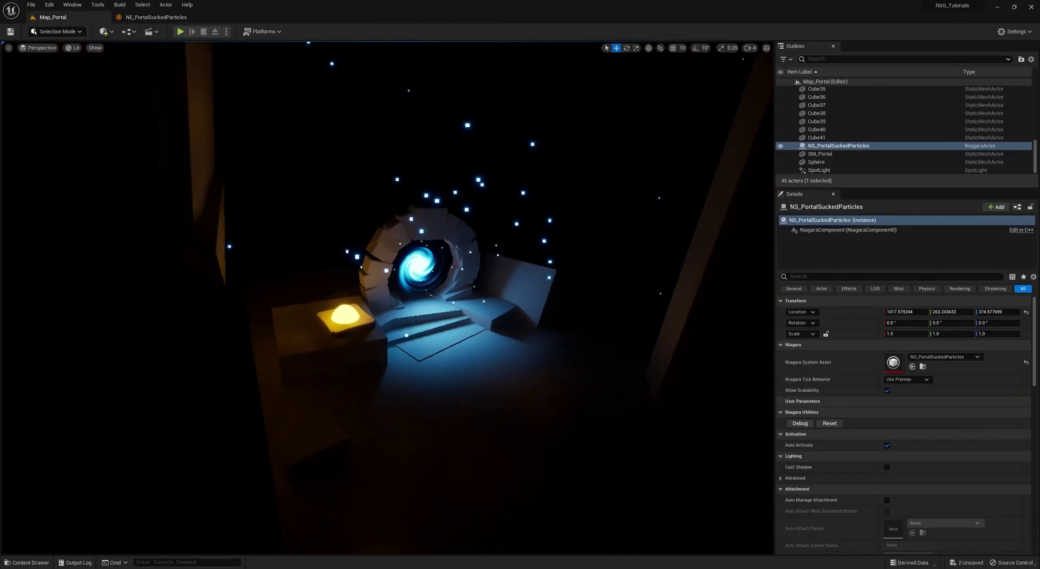
# Step: Add a Drag module to the emitter's Particle Update group and turn off Ignore Mass
pyautogui.click(155, 18)
pyautogui.click(483, 269)
pyautogui.write('du')
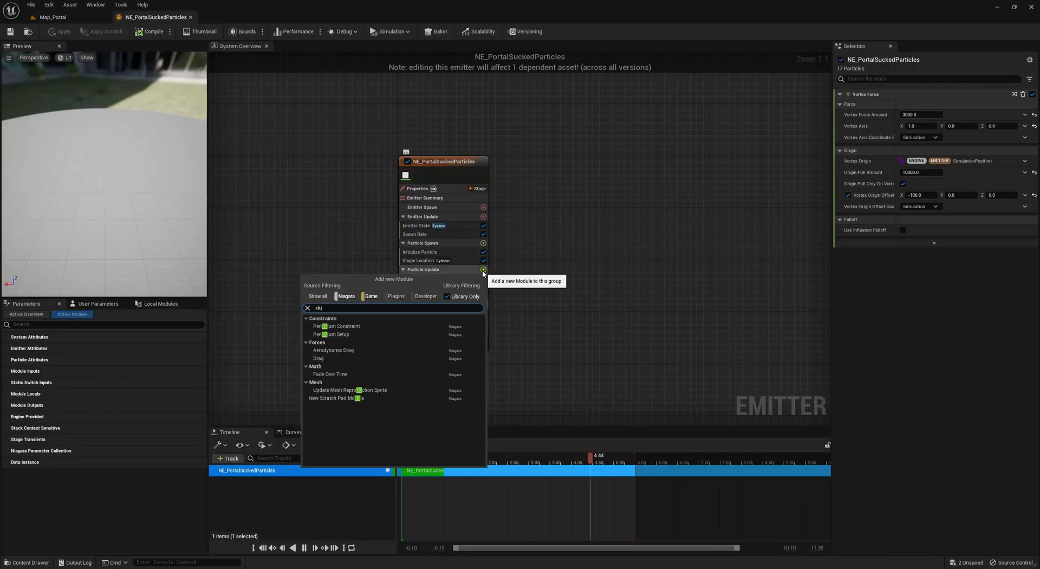
pyautogui.press('BackSpace')
pyautogui.write('rag')
pyautogui.click(325, 334)
pyautogui.click(902, 137)
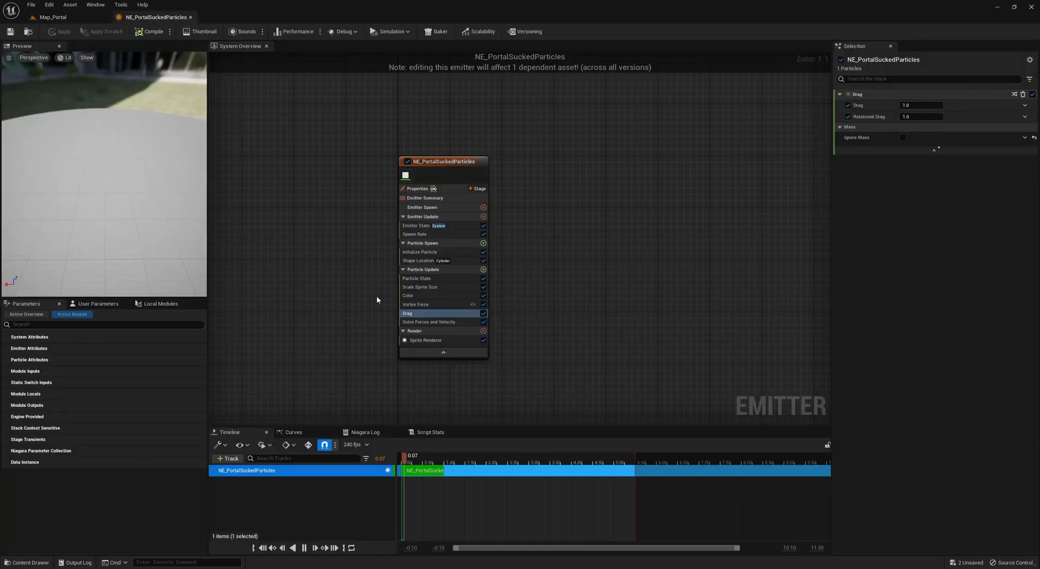
# Step: Add a Vortex Velocity module to Particle Update and raise its Velocity Amount to about 14723
pyautogui.click(415, 304)
pyautogui.click(483, 269)
pyautogui.write('vorte')
pyautogui.click(378, 342)
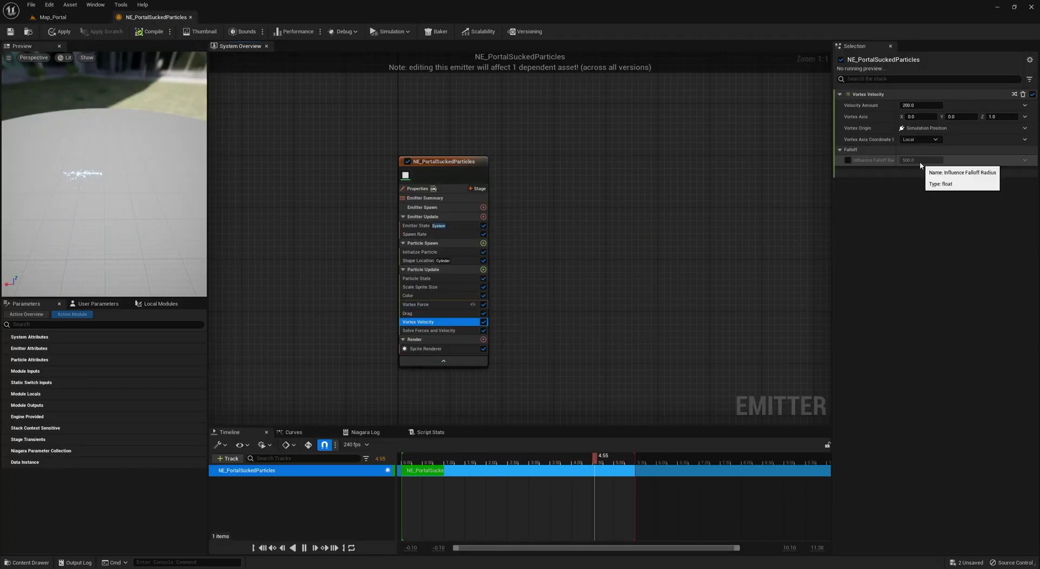
pyautogui.click(436, 330)
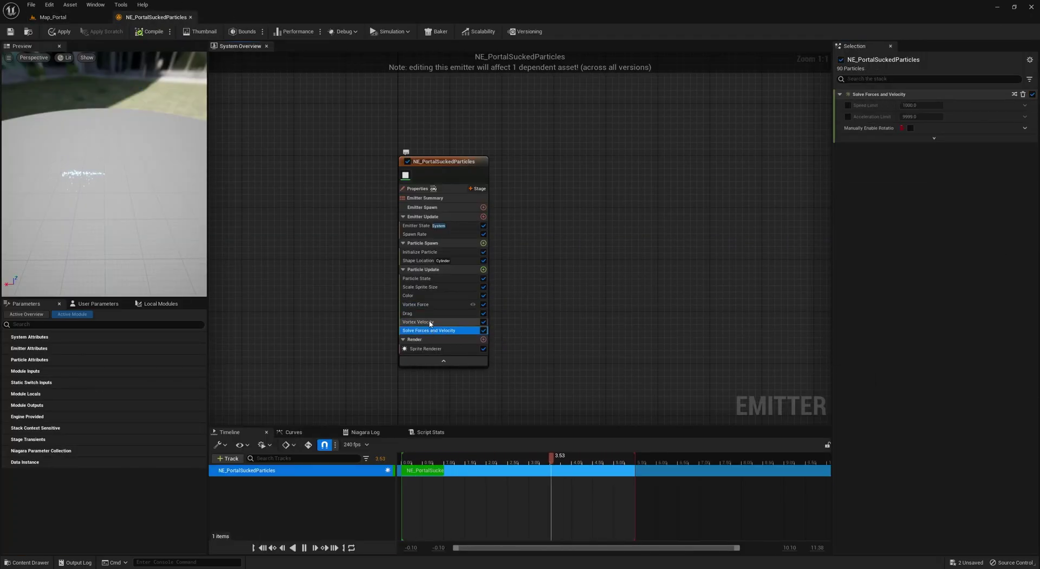
pyautogui.click(428, 322)
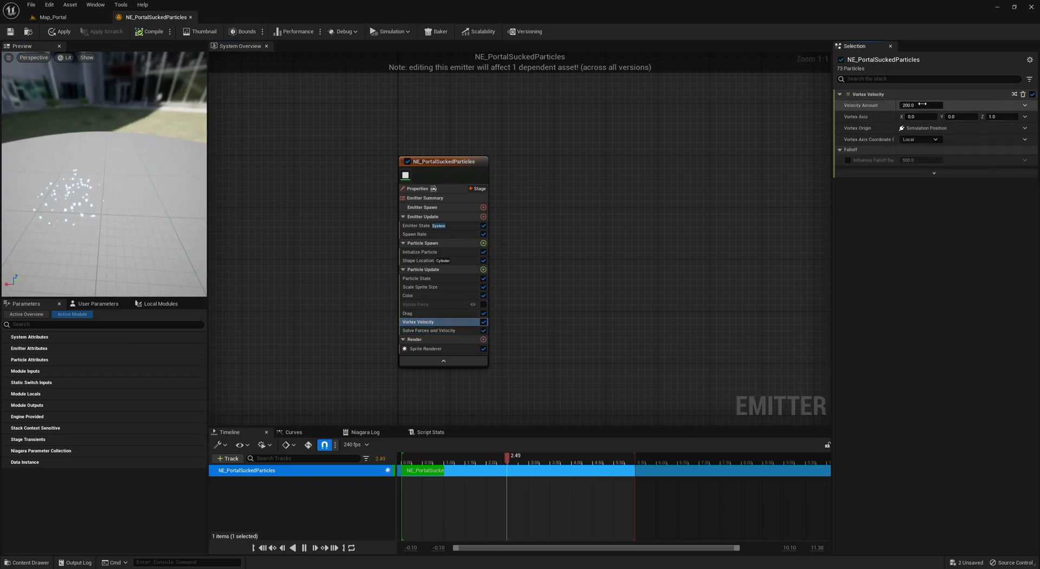
pyautogui.moveTo(916, 105); pyautogui.dragTo(904, 105)
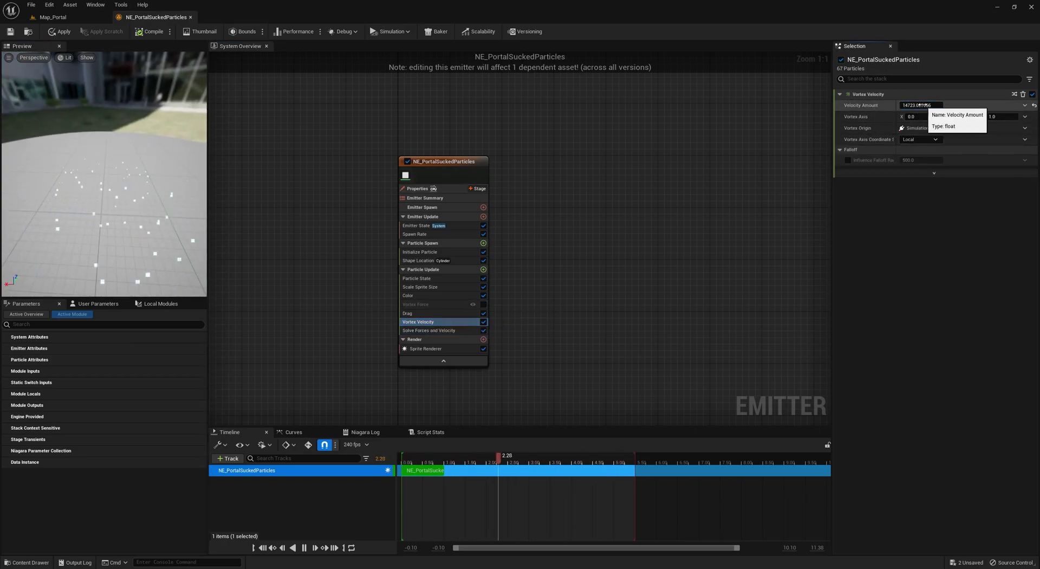
# Step: Check the Vortex Velocity module's Vortex Origin options and delete the module
pyautogui.click(1024, 128)
pyautogui.click(600, 310)
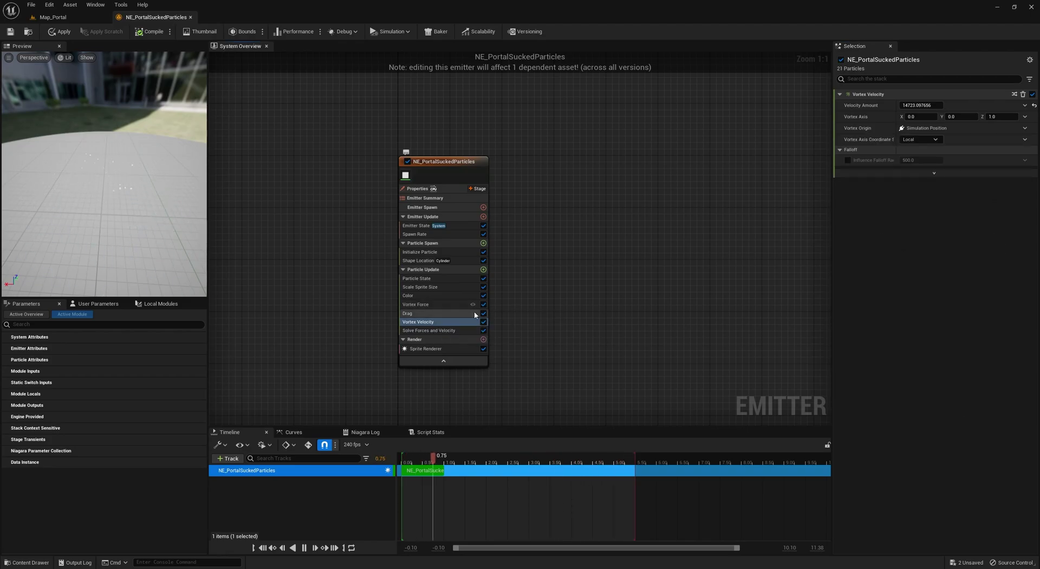
pyautogui.press('Delete')
# Step: Try driving the Vortex Force's Vortex Origin with a Lerp Position input and undo the change
pyautogui.click(425, 304)
pyautogui.click(972, 161)
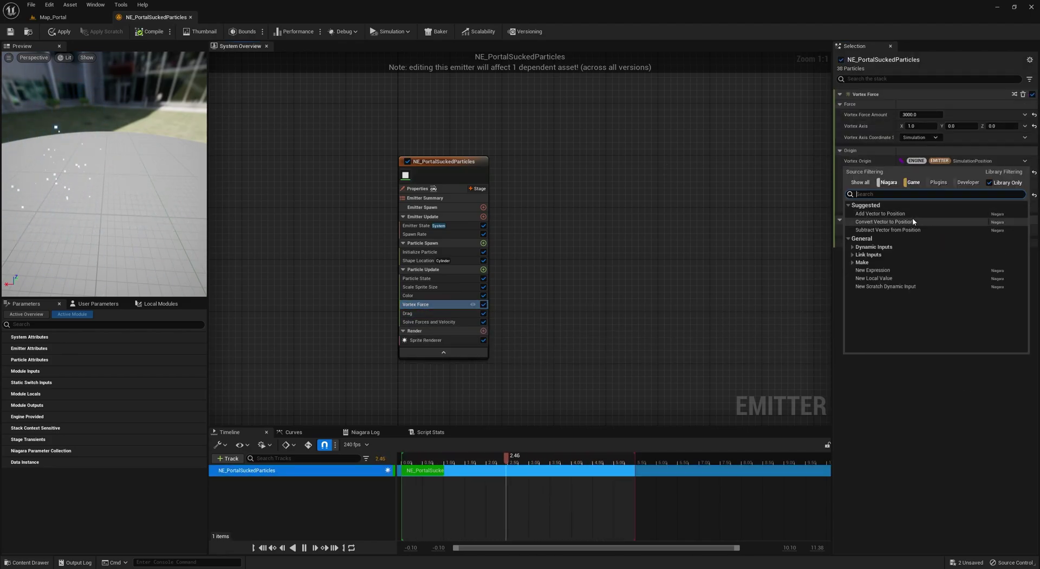
pyautogui.write('sim')
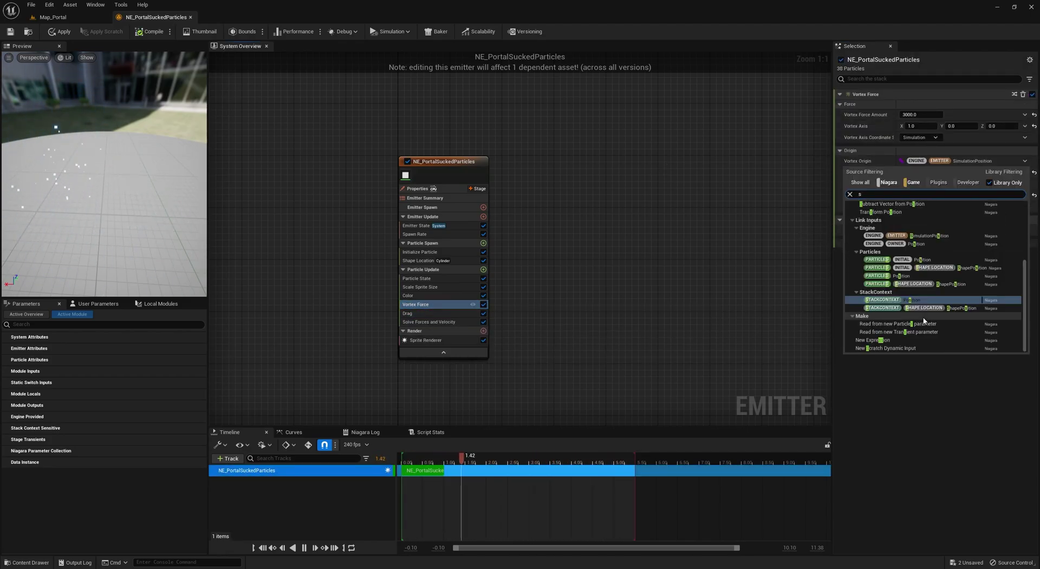
pyautogui.press('BackSpace')
pyautogui.press('BackSpace')
pyautogui.press('BackSpace')
pyautogui.write('acto')
pyautogui.write('positio')
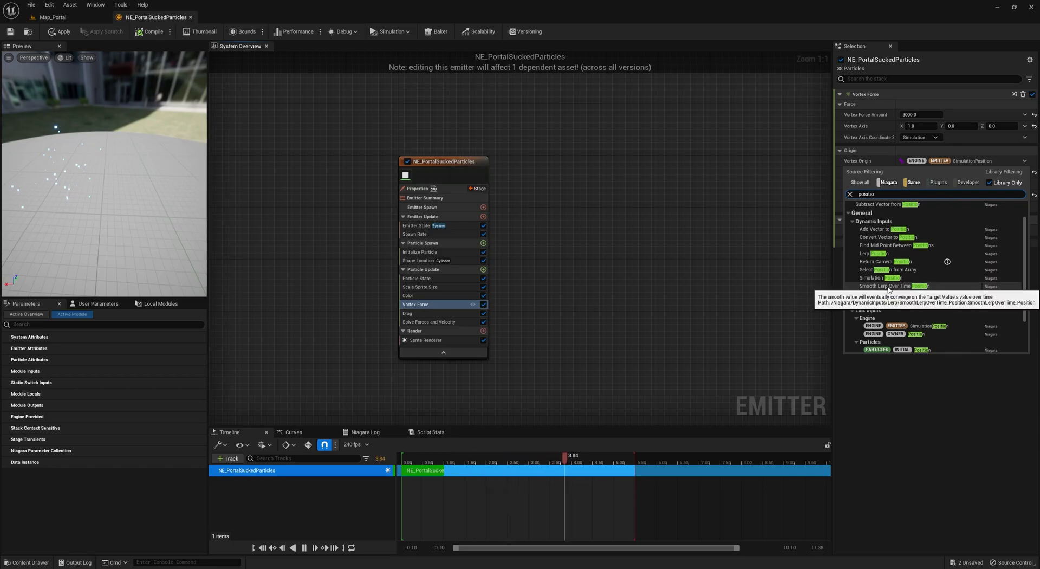
pyautogui.click(885, 255)
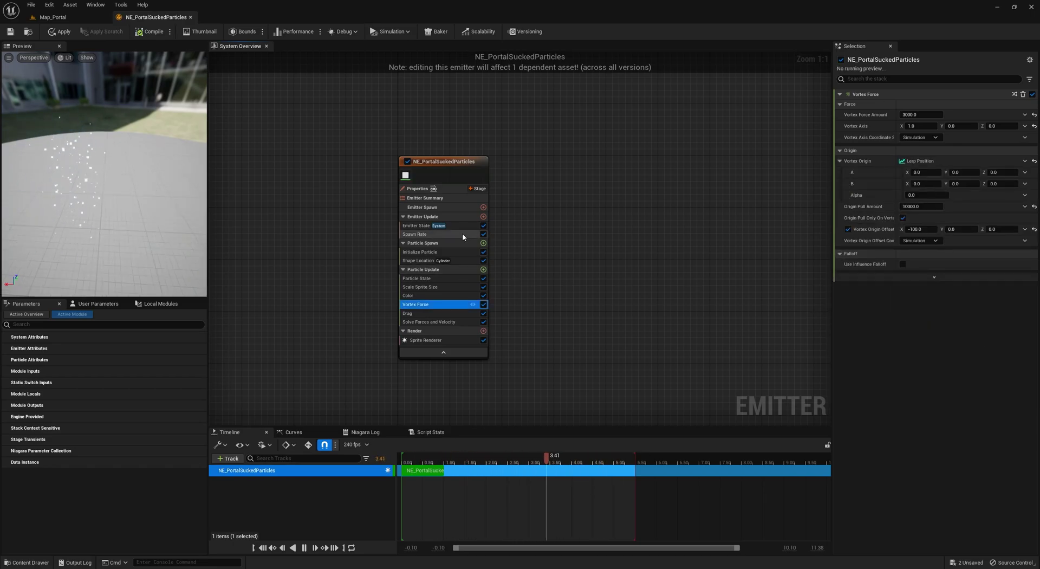
pyautogui.hotkey('ctrl', 'z')
pyautogui.hotkey('ctrl', 'z')
# Step: Delete the Vortex Force and Vortex Velocity modules from Particle Update
pyautogui.press('Delete')
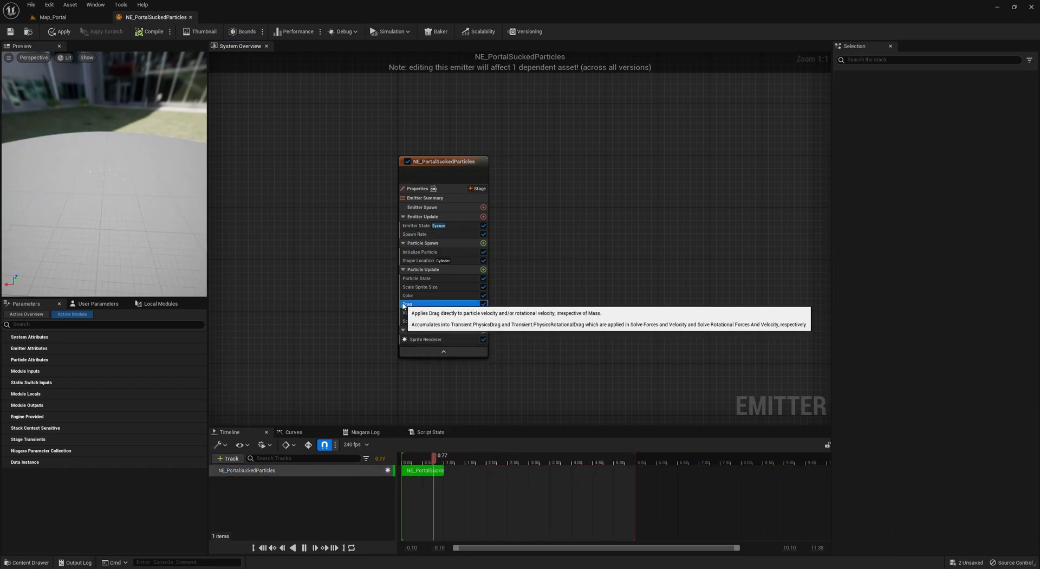
pyautogui.click(427, 316)
pyautogui.press('Delete')
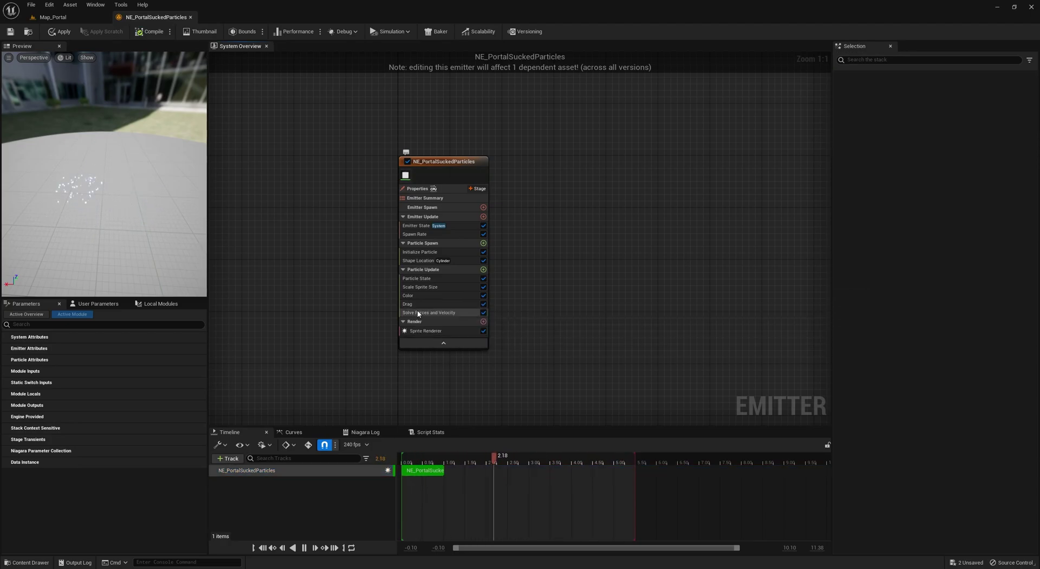
# Step: Search the Particle Update modules for a lerp option, try one of the results and delete it
pyautogui.click(483, 269)
pyautogui.write('s')
pyautogui.press('BackSpace')
pyautogui.write('ler')
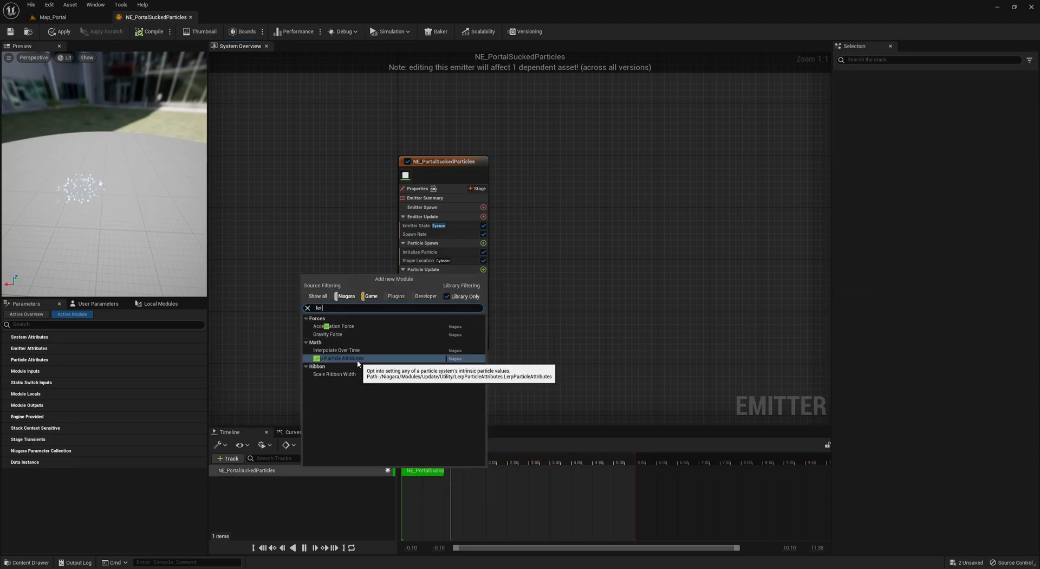
pyautogui.click(336, 335)
pyautogui.click(425, 318)
pyautogui.click(426, 313)
pyautogui.press('Delete')
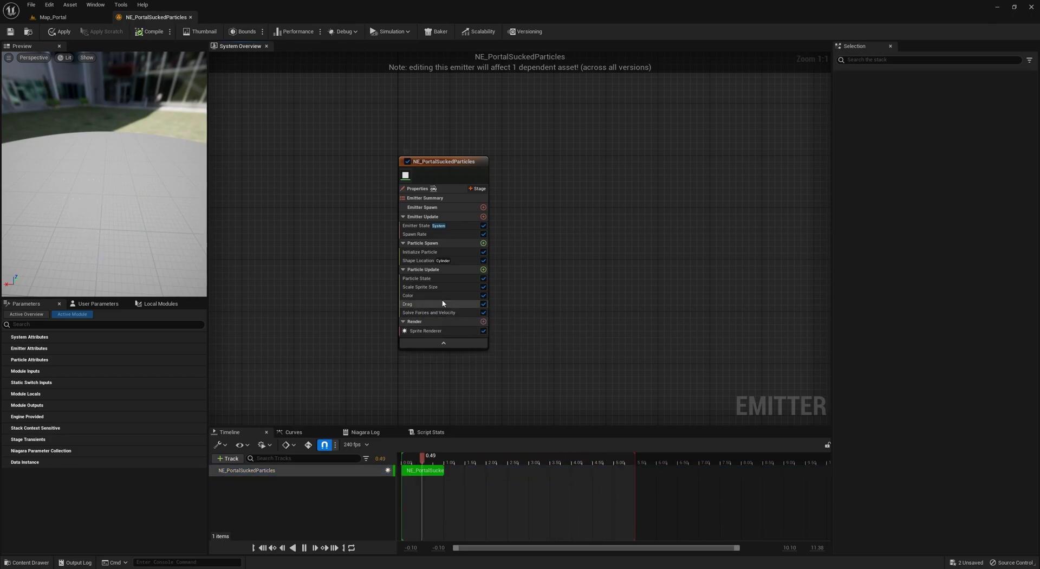
# Step: Add a new Vortex Force module to Particle Update with a Vortex Force Amount of 0 and an X vortex axis of 1
pyautogui.click(483, 269)
pyautogui.write('lerp')
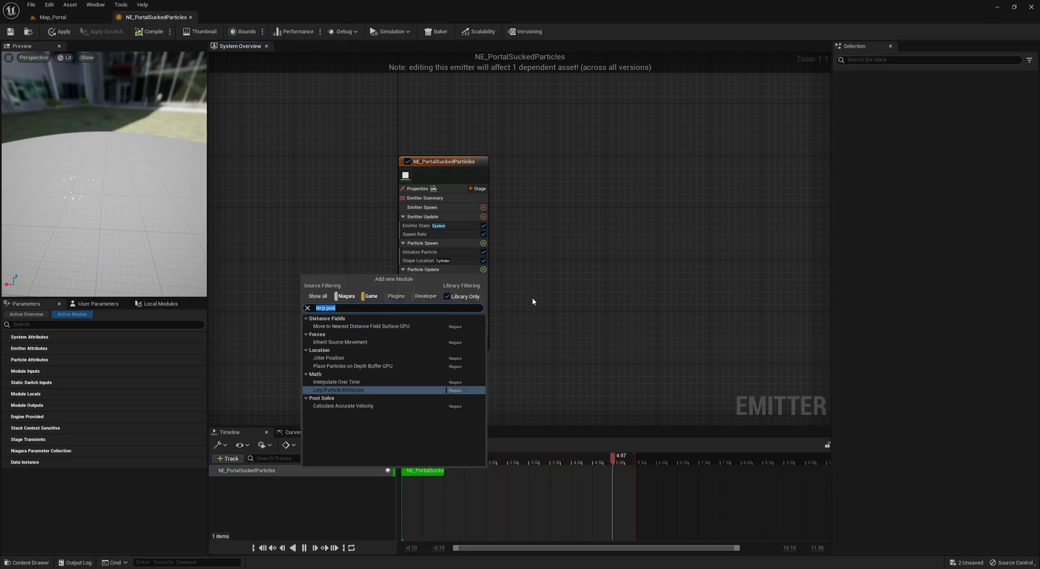
pyautogui.write('pos')
pyautogui.write('vorte')
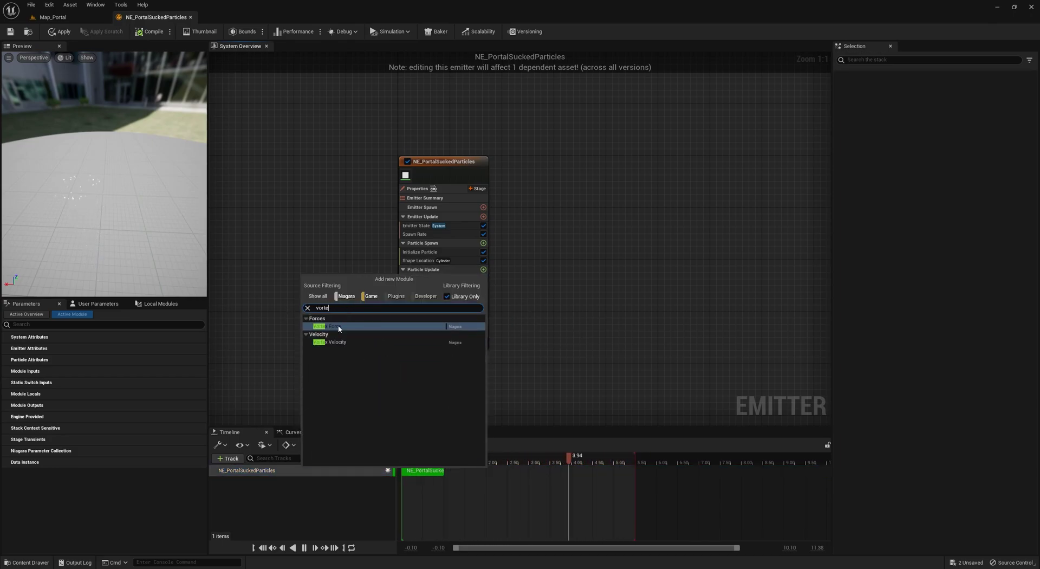
pyautogui.press('Return')
pyautogui.click(925, 115)
pyautogui.write('0')
pyautogui.click(924, 127)
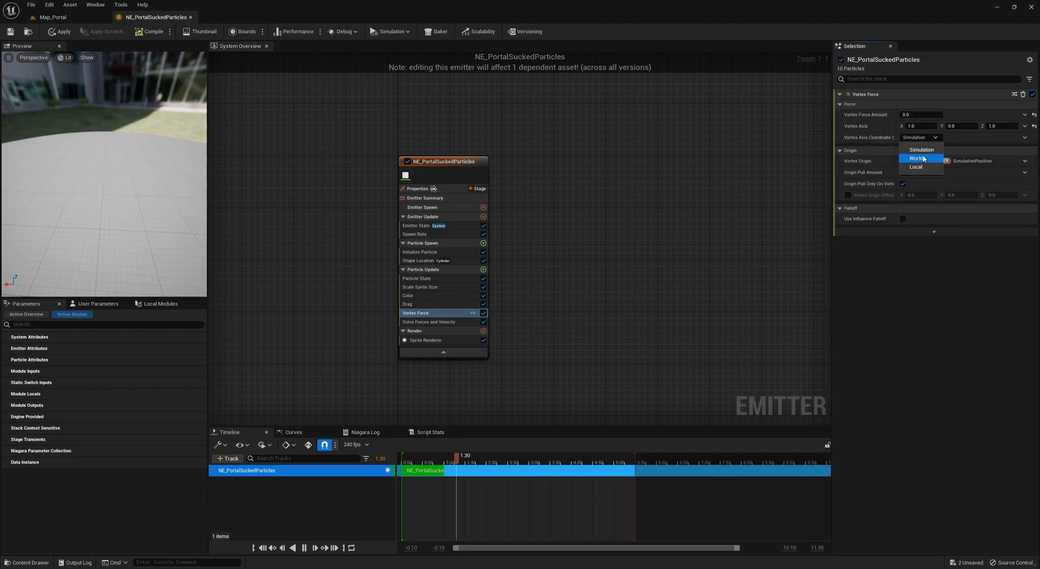
# Step: Enable the Vortex Force's influence falloff, set Origin Pull Amount to 3000 and set the axis coordinate space to Simulation
pyautogui.moveTo(833, 184); pyautogui.dragTo(723, 184)
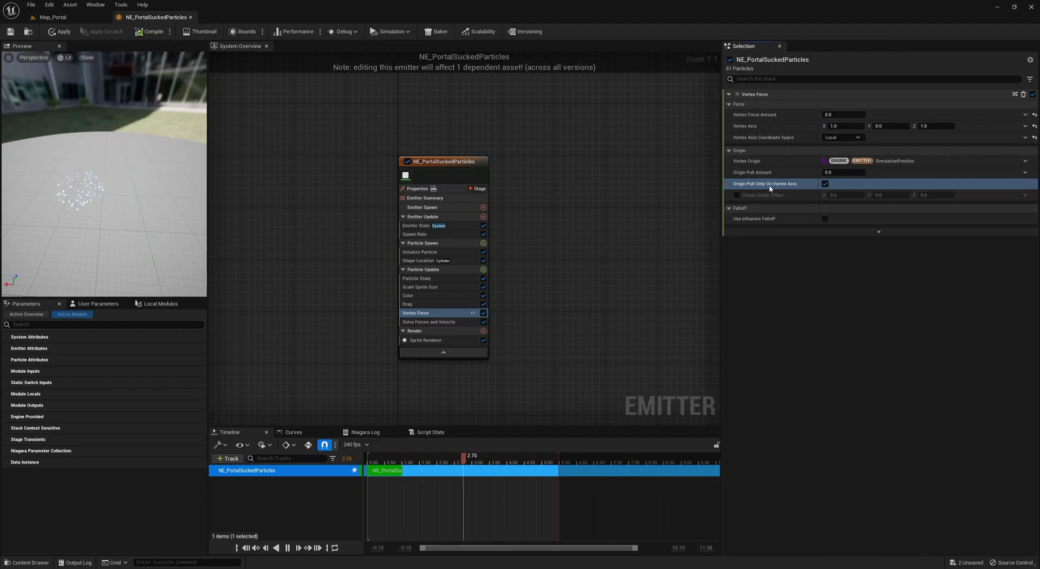
pyautogui.click(825, 218)
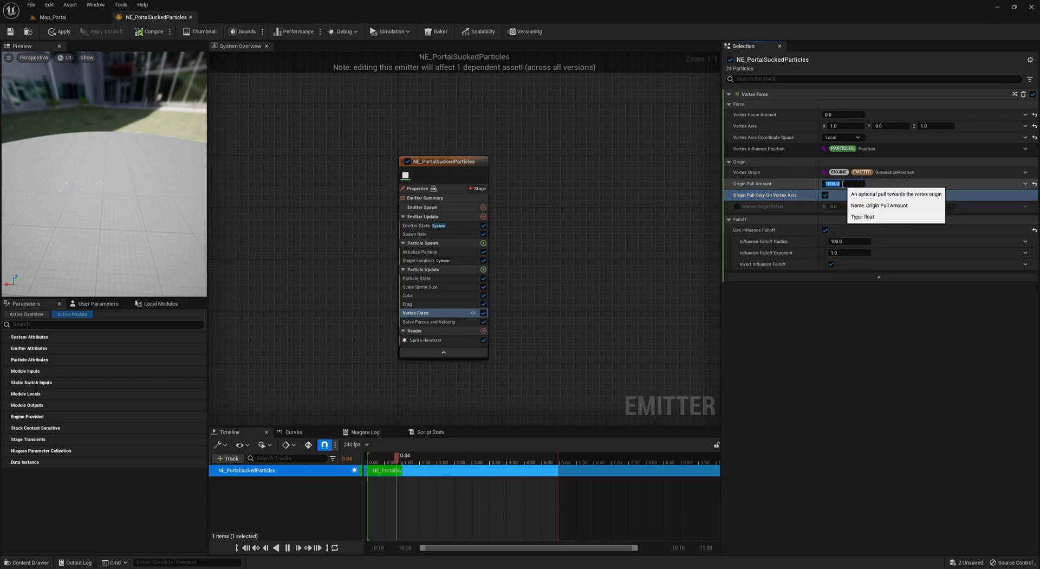
pyautogui.write('3000')
pyautogui.press('Return')
pyautogui.click(842, 137)
pyautogui.click(838, 153)
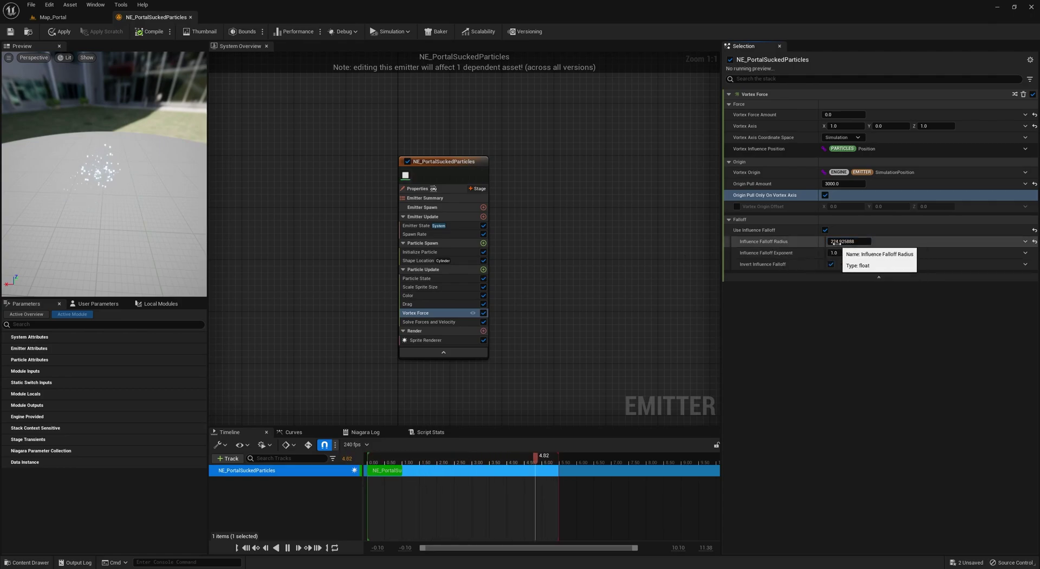
# Step: Set the Vortex Force's Influence Falloff Radius to 200 and its Influence Falloff Exponent to 2
pyautogui.click(831, 243)
pyautogui.write('200')
pyautogui.press('Return')
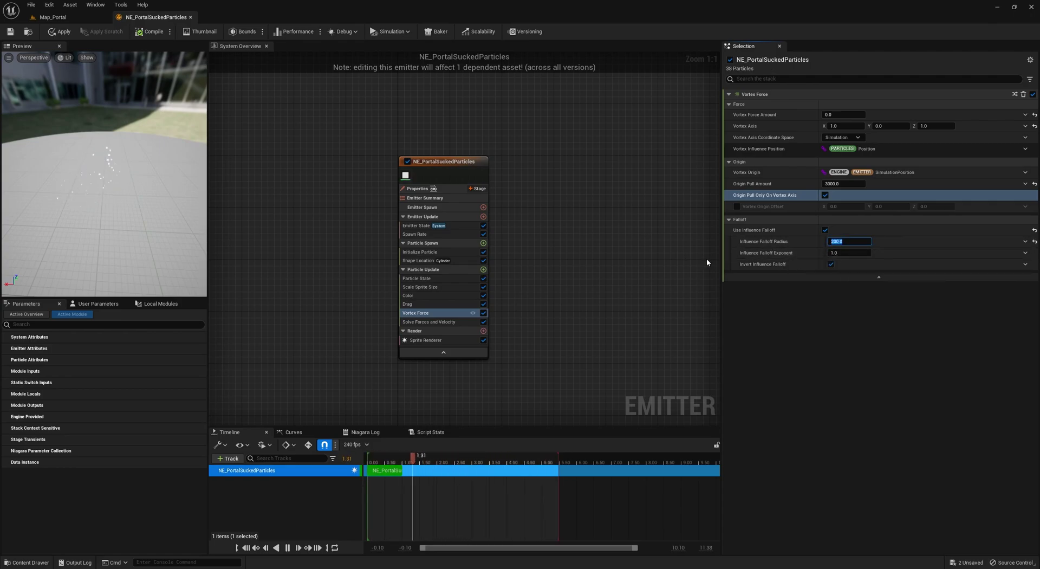
pyautogui.click(845, 253)
pyautogui.write('2')
pyautogui.press('Return')
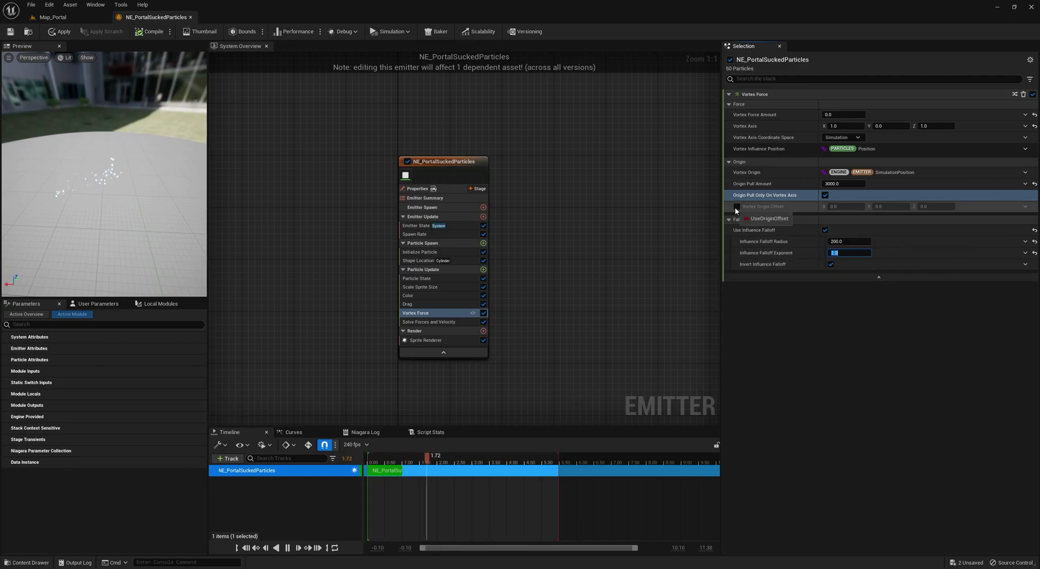
pyautogui.click(483, 269)
pyautogui.write('loca')
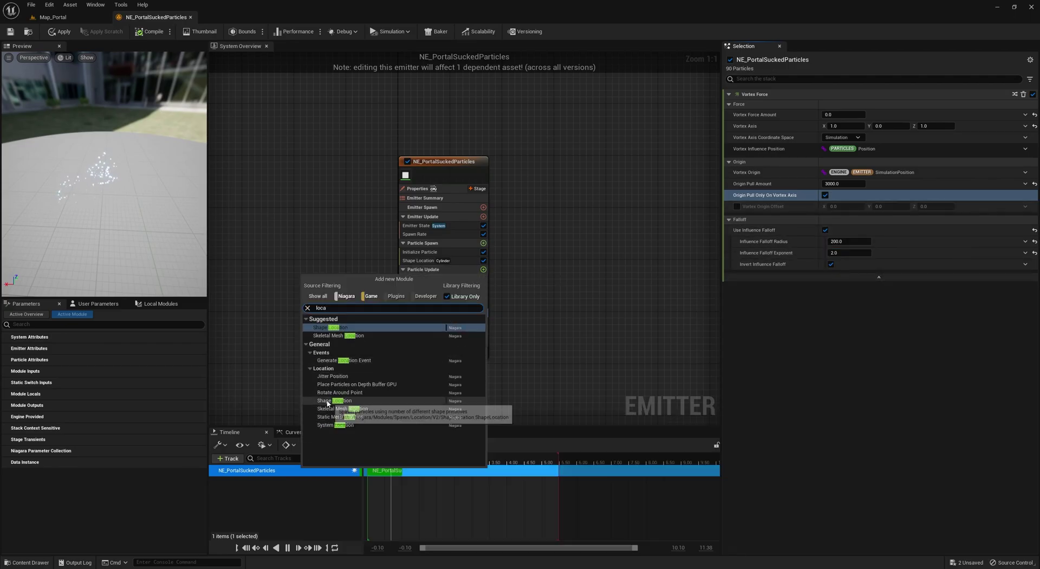
pyautogui.click(309, 400)
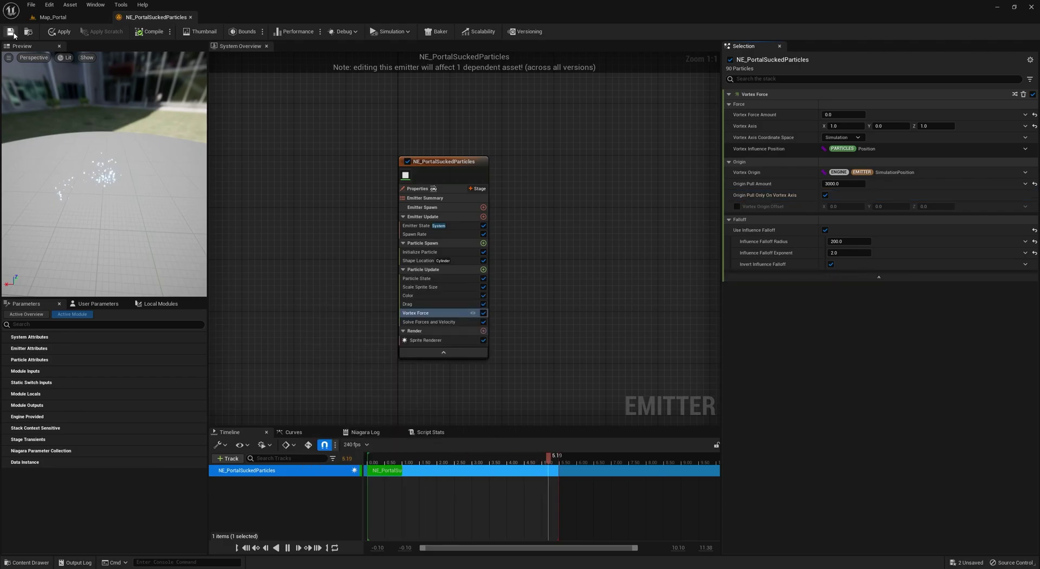
# Step: Reshape the Scale Sprite Size curve to start at 1, peak at about 1.5 near 0.3 and end at 0
pyautogui.click(52, 17)
pyautogui.click(156, 17)
pyautogui.click(419, 287)
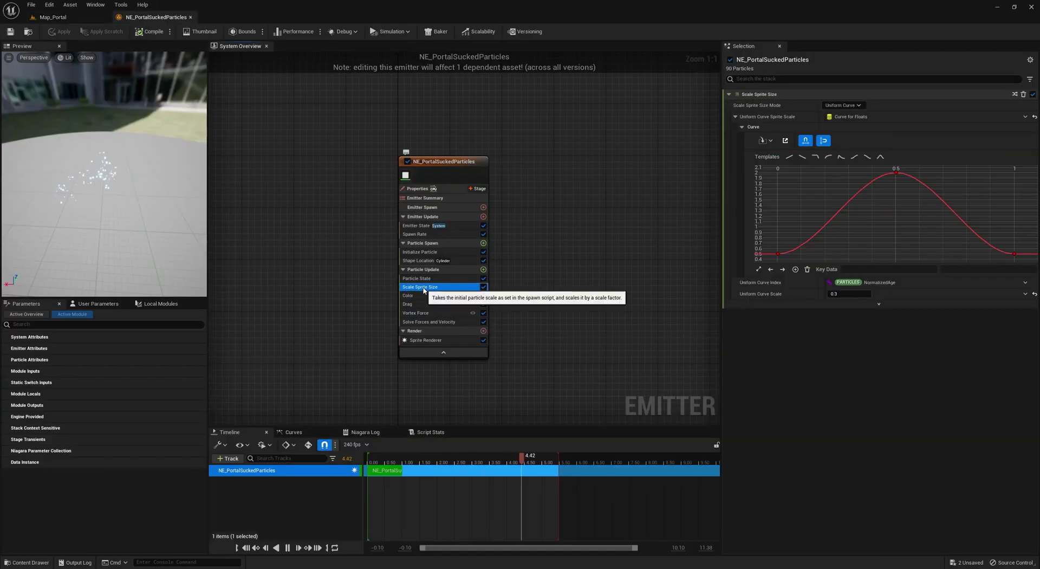
pyautogui.write('0')
pyautogui.press('Return')
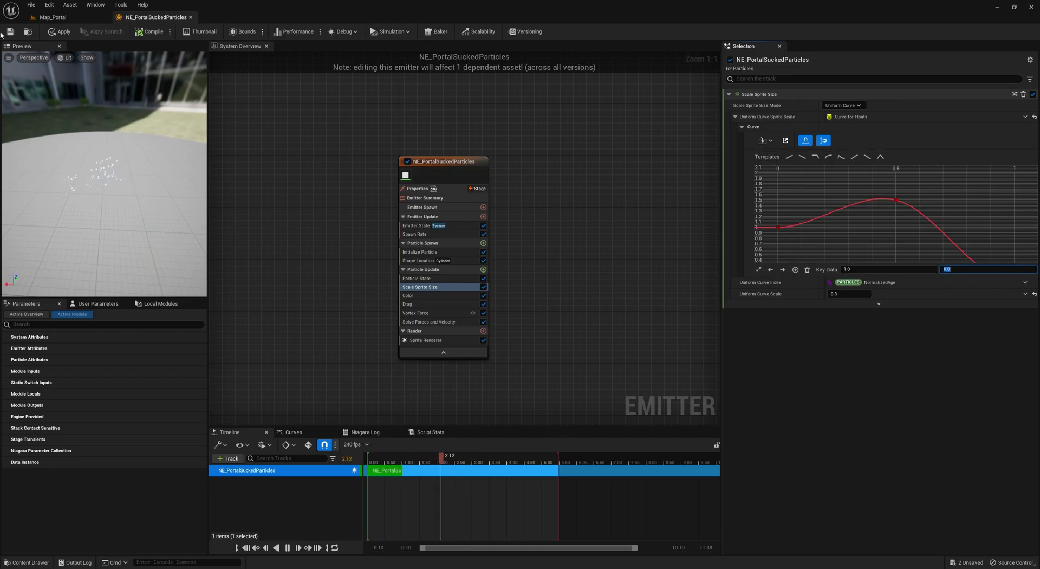
pyautogui.moveTo(895, 200); pyautogui.dragTo(860, 201)
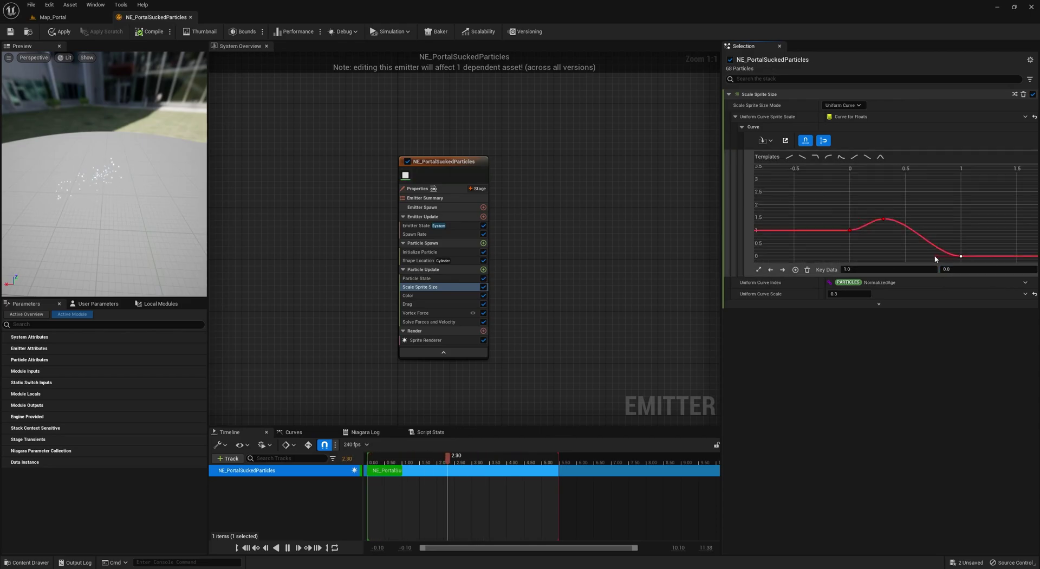
pyautogui.click(52, 17)
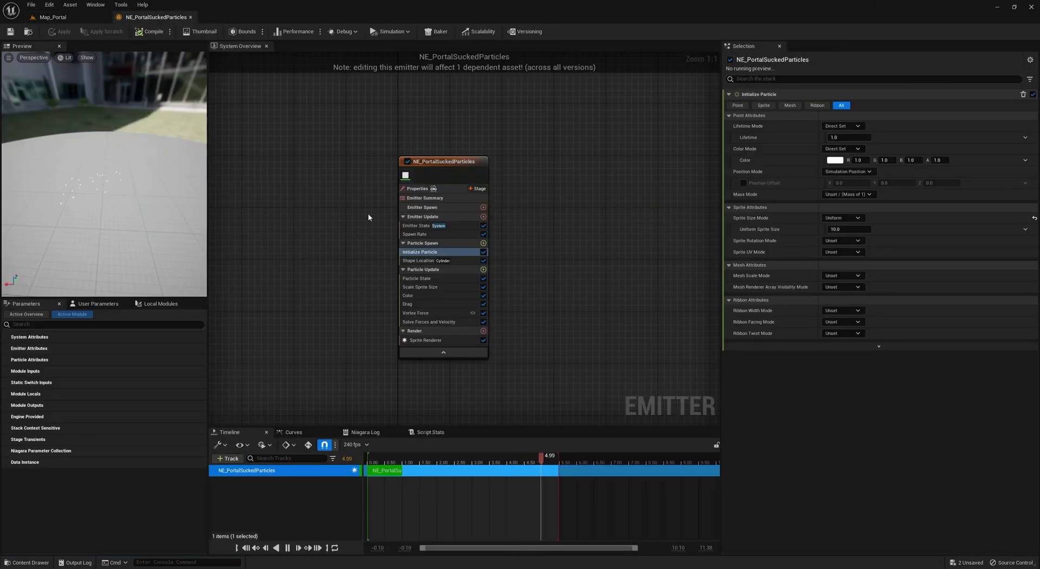
# Step: Set the Vortex Force's Influence Falloff Radius to 300 and enable a Vortex Origin Offset with X at -100
pyautogui.click(428, 313)
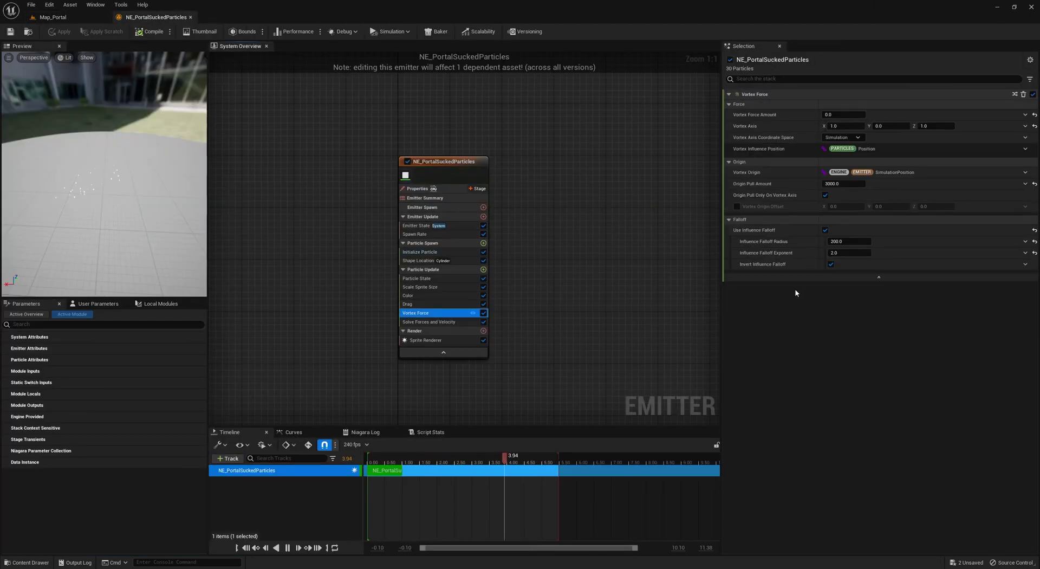
pyautogui.click(849, 242)
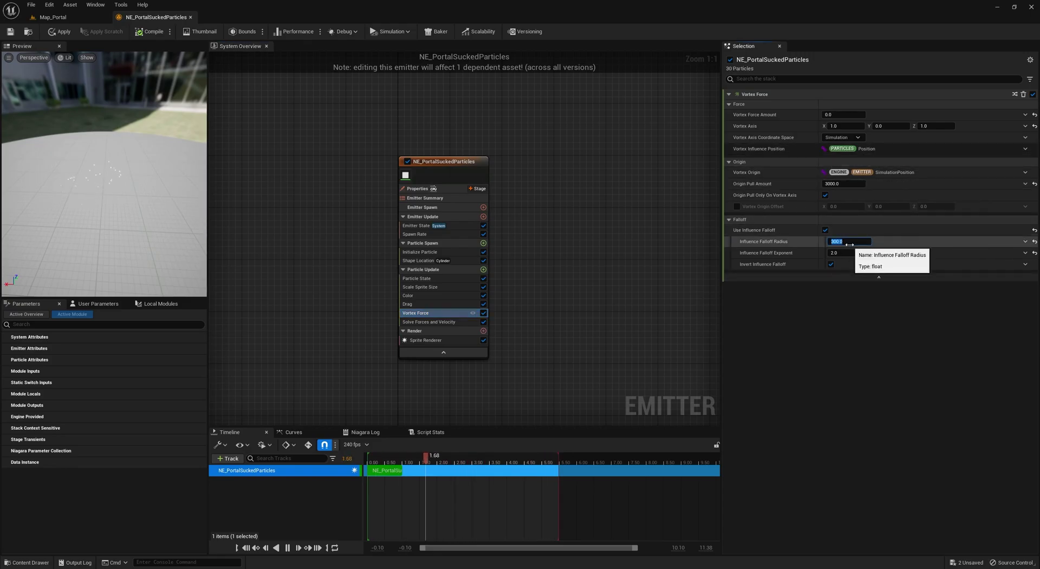
pyautogui.click(737, 206)
pyautogui.click(836, 206)
pyautogui.press('Return')
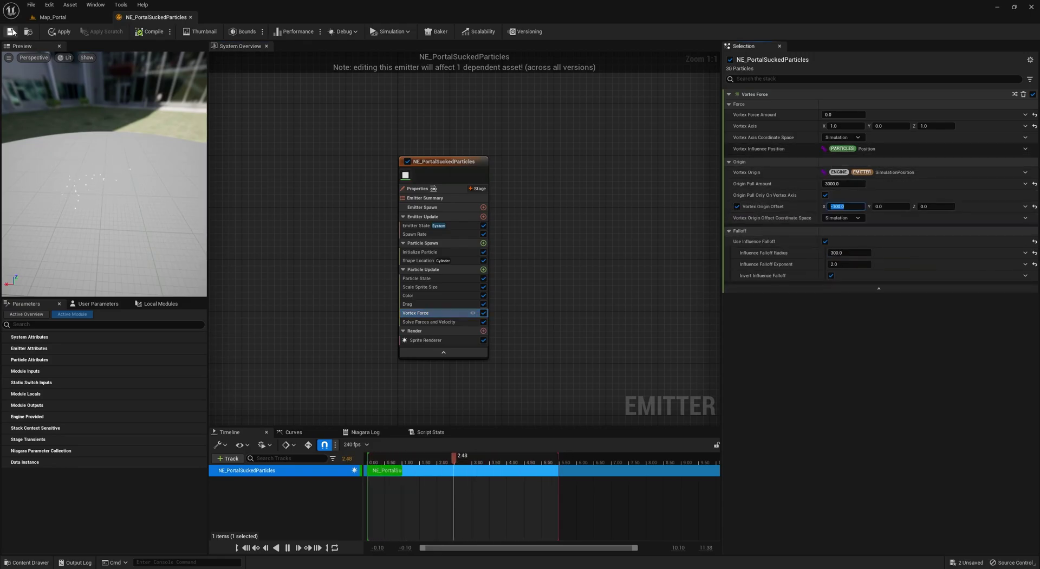
# Step: Shift the NS_PortalSuckedParticles actor in the Map_Portal level along X to about 1051 and check the particles around the portal
pyautogui.click(52, 17)
pyautogui.moveTo(295, 202); pyautogui.dragTo(411, 202, button='right')
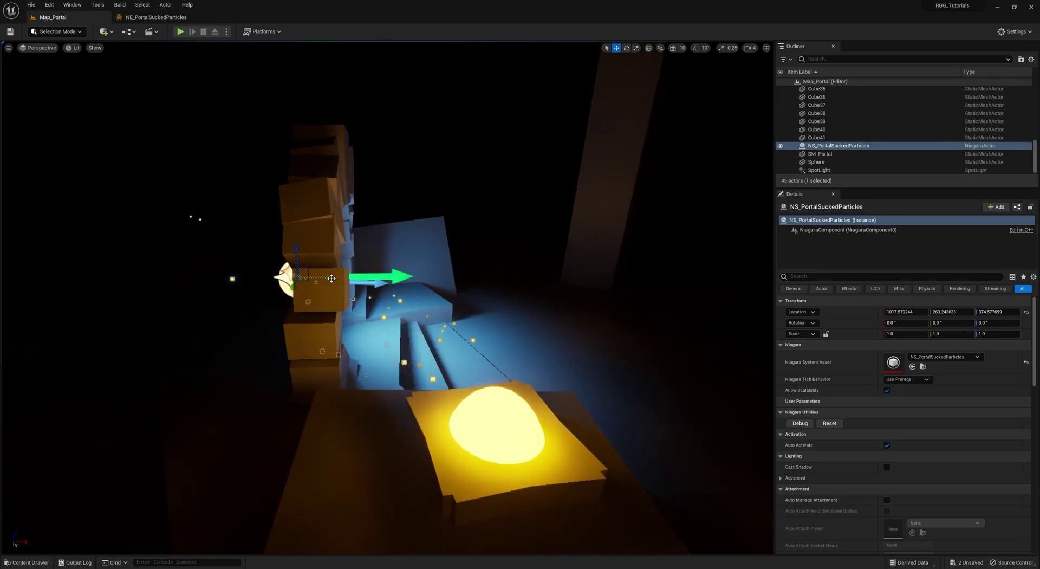
pyautogui.moveTo(231, 170); pyautogui.dragTo(136, 170, button='right')
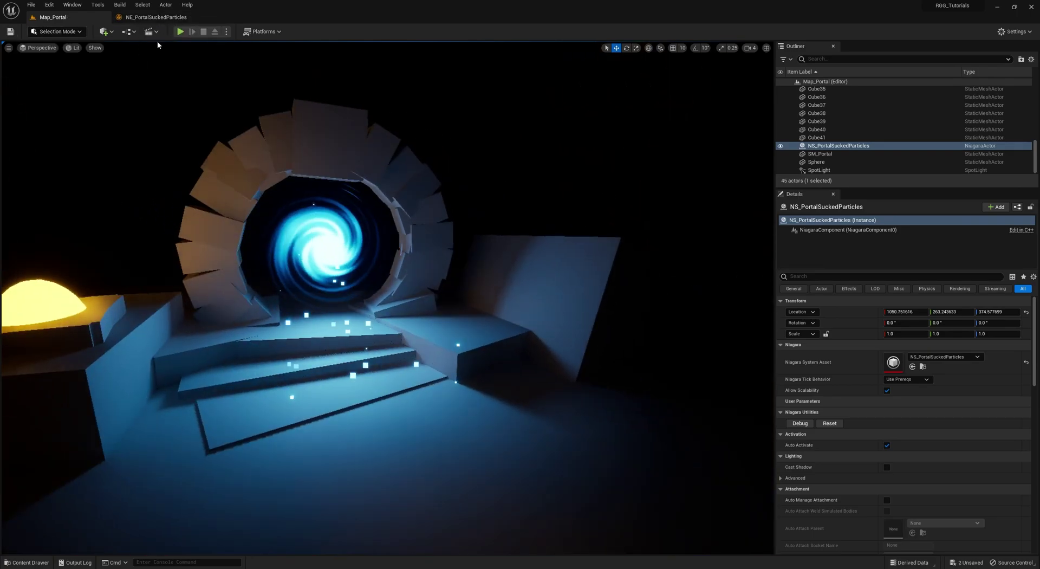
# Step: Set the Vortex Force's Origin Pull Amount to 2500 and the Vortex Origin Offset X to 0
pyautogui.click(156, 16)
pyautogui.click(843, 183)
pyautogui.write('3000')
pyautogui.press('Return')
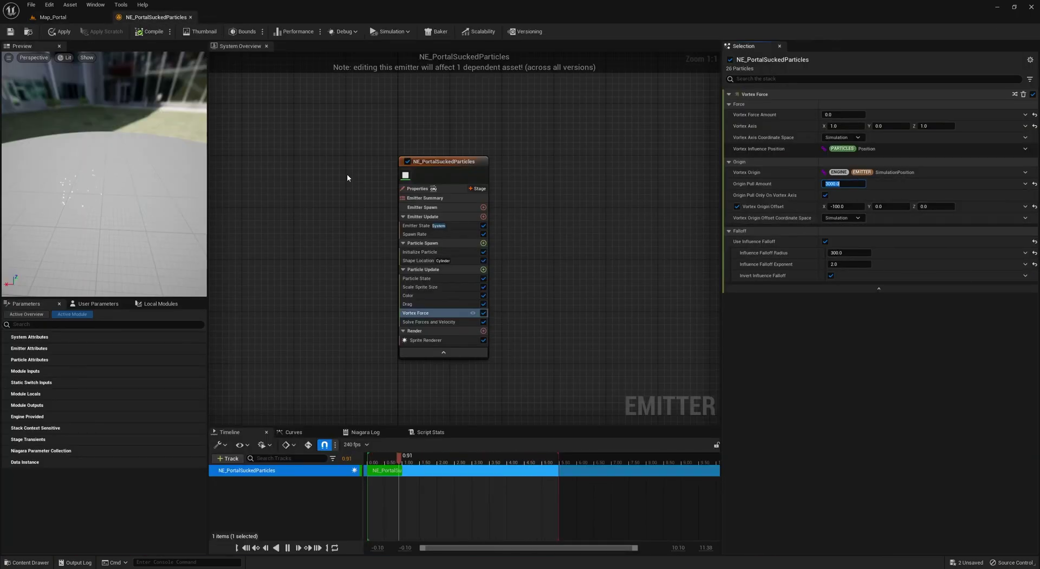
pyautogui.click(842, 184)
pyautogui.write('2500')
pyautogui.press('Return')
pyautogui.click(843, 207)
pyautogui.write('0')
pyautogui.press('Return')
# Step: Set the Vortex Force Amount to 1500, save the emitter and check the particles in the level
pyautogui.moveTo(843, 114); pyautogui.dragTo(850, 115)
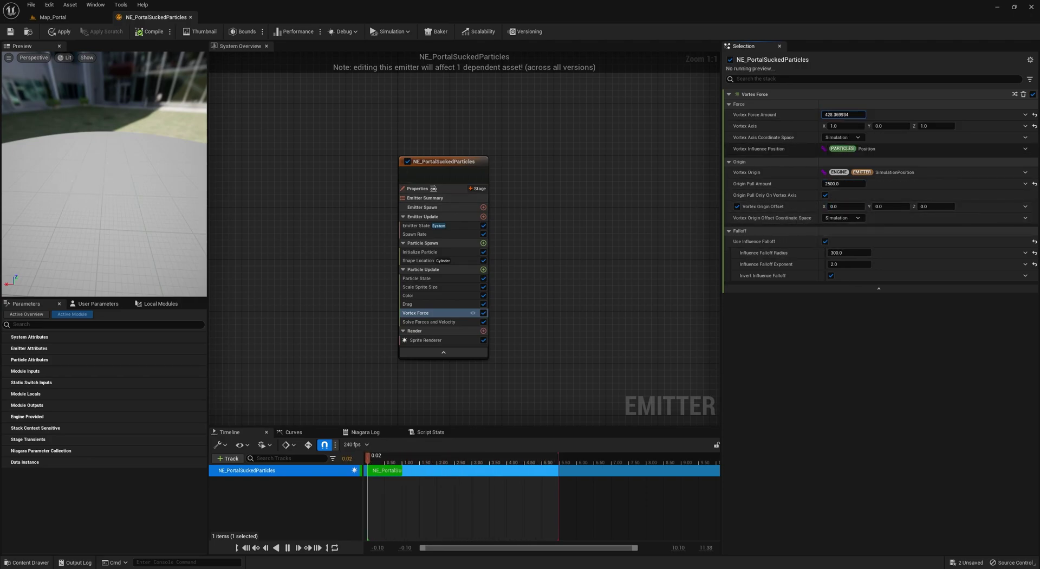
pyautogui.click(846, 116)
pyautogui.write('3000')
pyautogui.press('Return')
pyautogui.moveTo(839, 184); pyautogui.dragTo(836, 183)
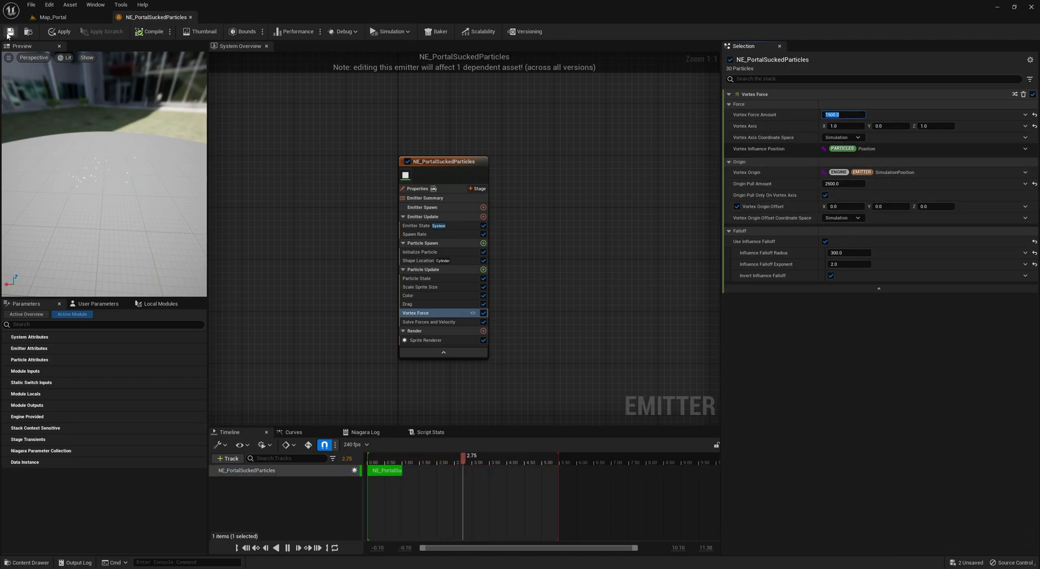
pyautogui.click(64, 20)
pyautogui.scroll(-4, 387, 301)
pyautogui.click(137, 17)
# Step: Set the Vortex Force's Origin Pull Amount to 4000 and check the result in the level
pyautogui.click(838, 184)
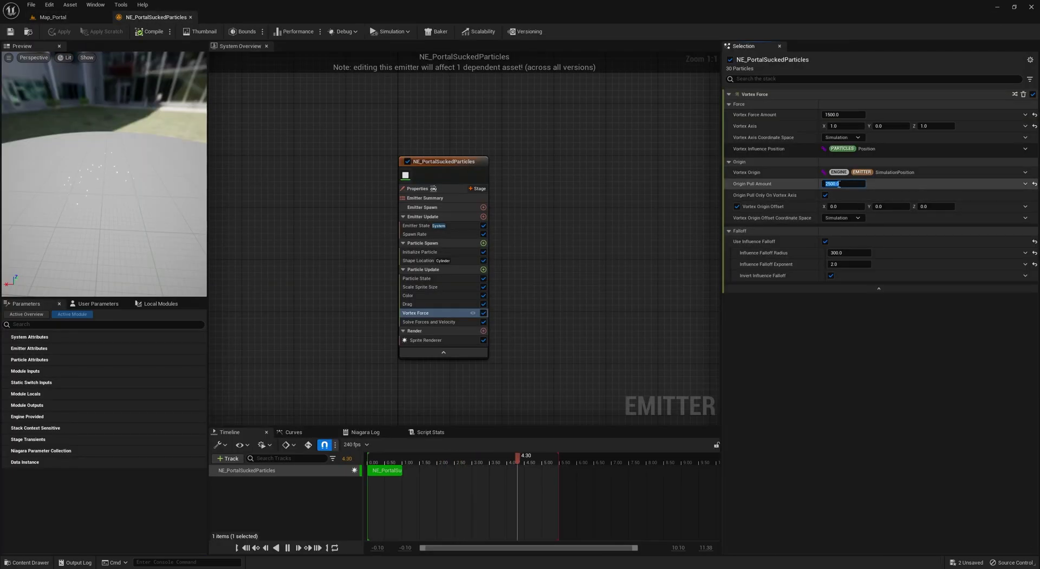
pyautogui.click(52, 17)
pyautogui.moveTo(400, 234)
pyautogui.mouseDown(button='right')
pyautogui.moveTo(389, 218)
pyautogui.moveTo(434, 243)
pyautogui.moveTo(400, 234)
pyautogui.mouseUp(button='right')
pyautogui.click(156, 17)
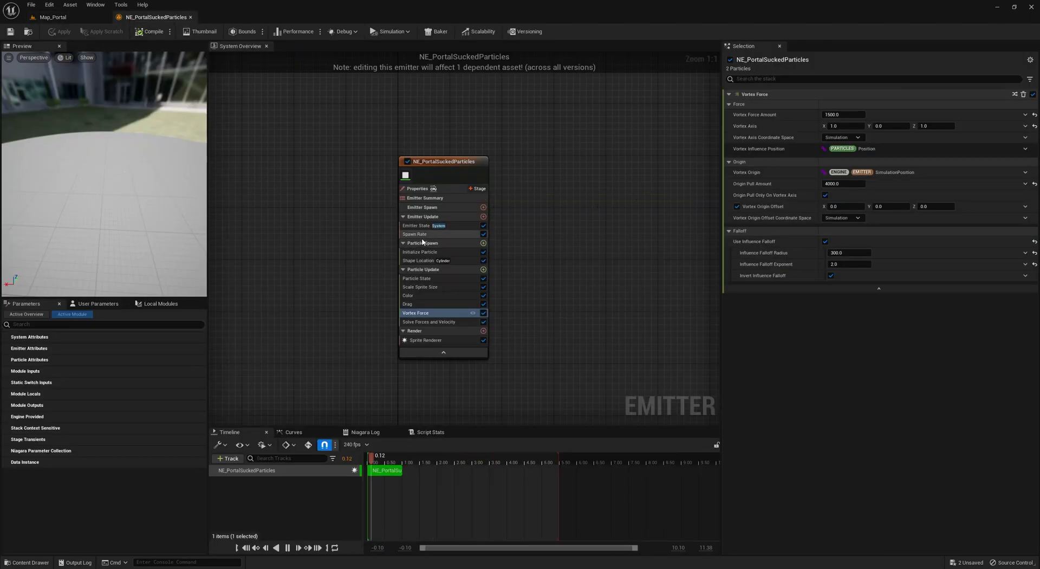
# Step: Change the Lifetime in Initialize Particle to a Random Range Float
pyautogui.click(419, 252)
pyautogui.click(1025, 137)
pyautogui.write('random')
pyautogui.press('Return')
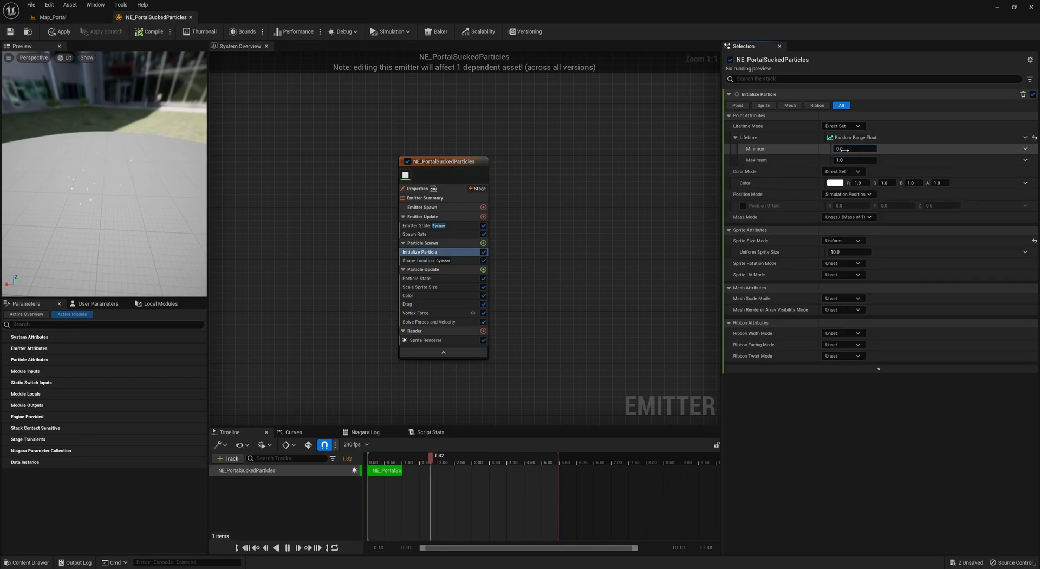
# Step: Recolor the middle key of the Color module's gradient to cyan
pyautogui.click(416, 278)
pyautogui.click(419, 287)
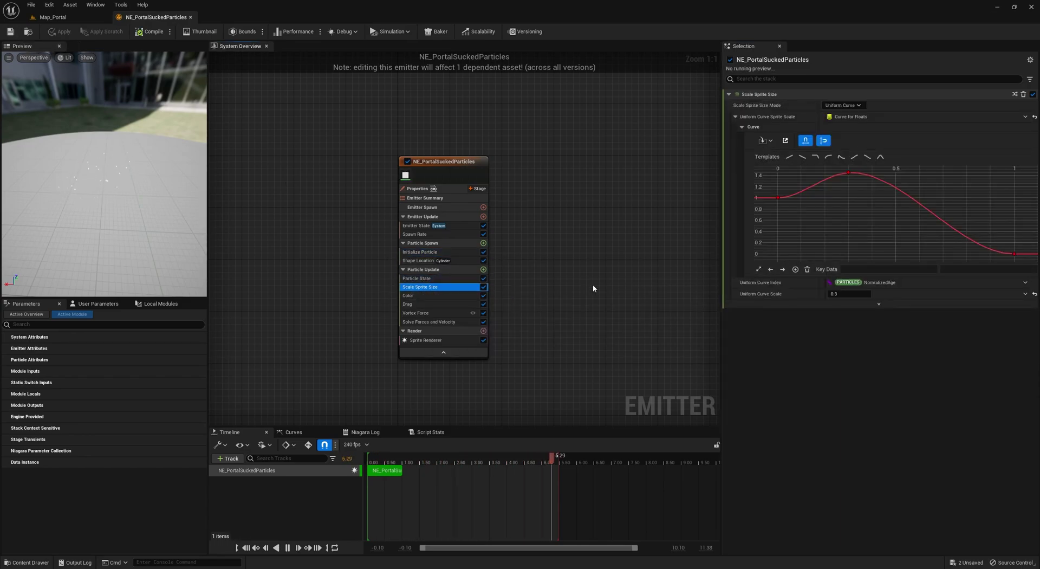
pyautogui.click(420, 295)
pyautogui.click(885, 153)
pyautogui.doubleClick(886, 153)
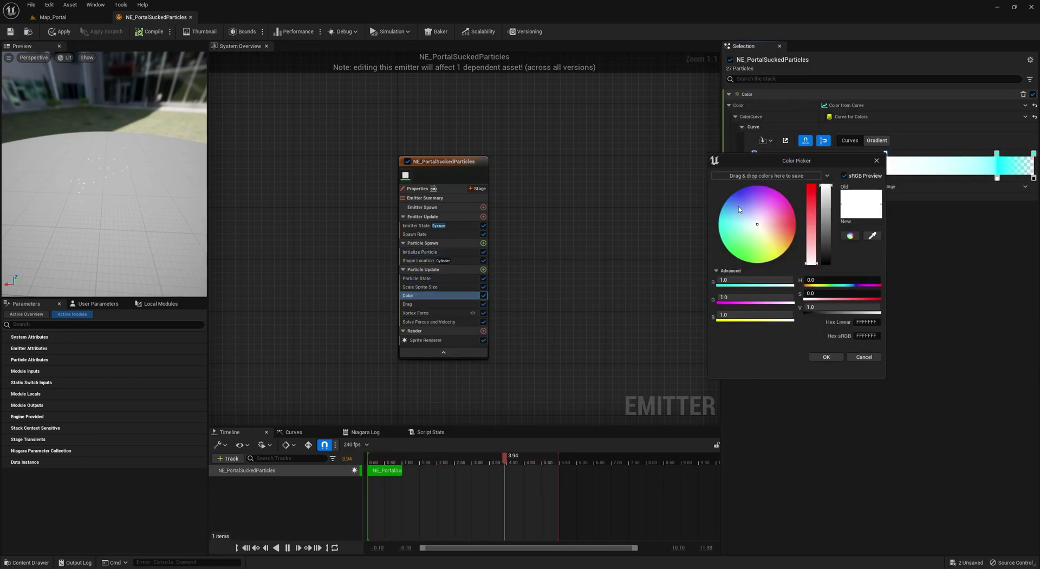
pyautogui.moveTo(738, 211); pyautogui.dragTo(696, 216)
pyautogui.click(824, 355)
pyautogui.doubleClick(885, 153)
pyautogui.click(824, 355)
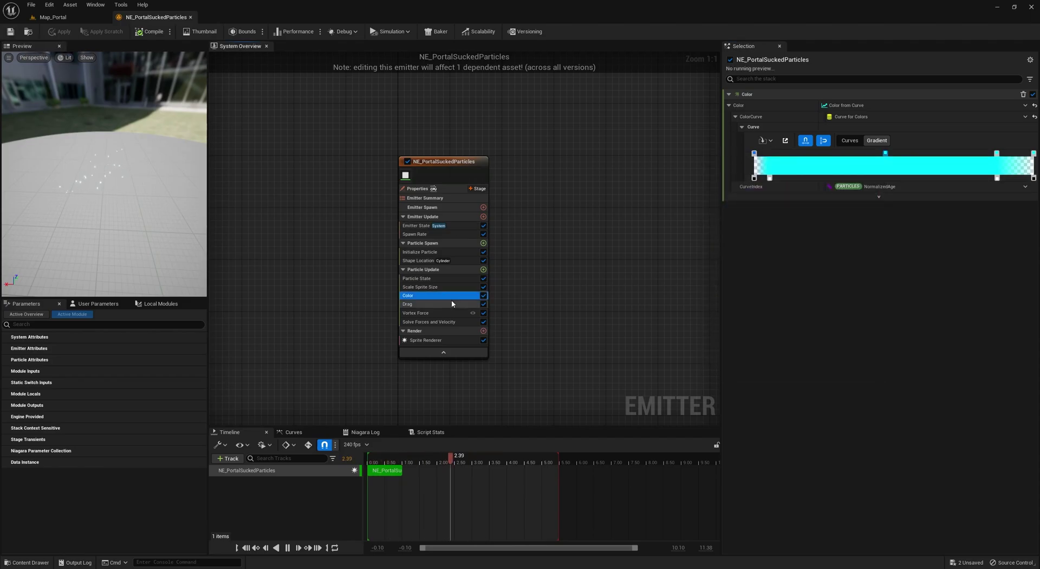
# Step: Set the Vortex Origin Offset Coordinate Space to Local and the Origin Pull Amount to 5000, and check the level
pyautogui.click(415, 313)
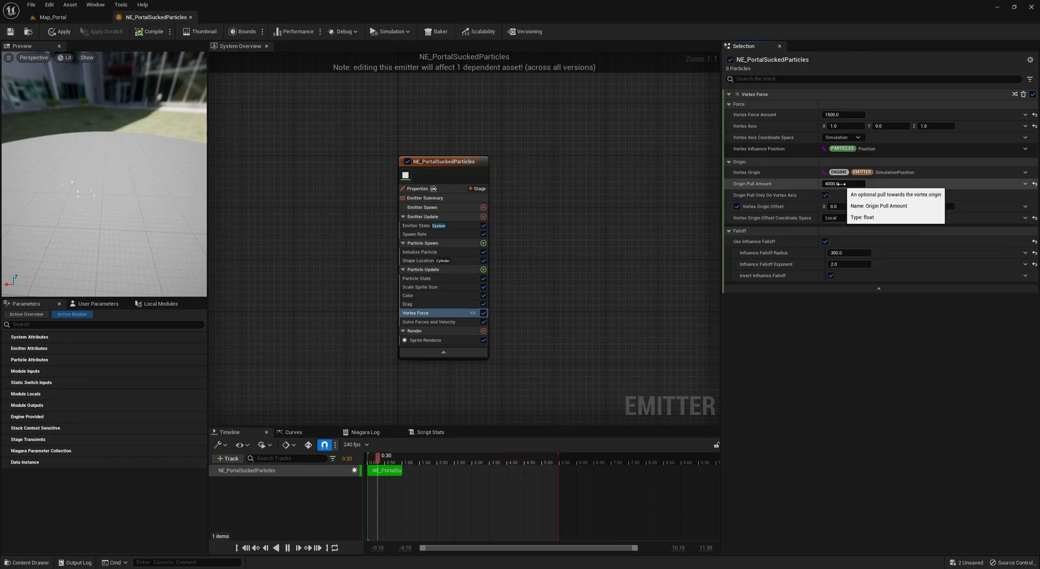
pyautogui.click(52, 17)
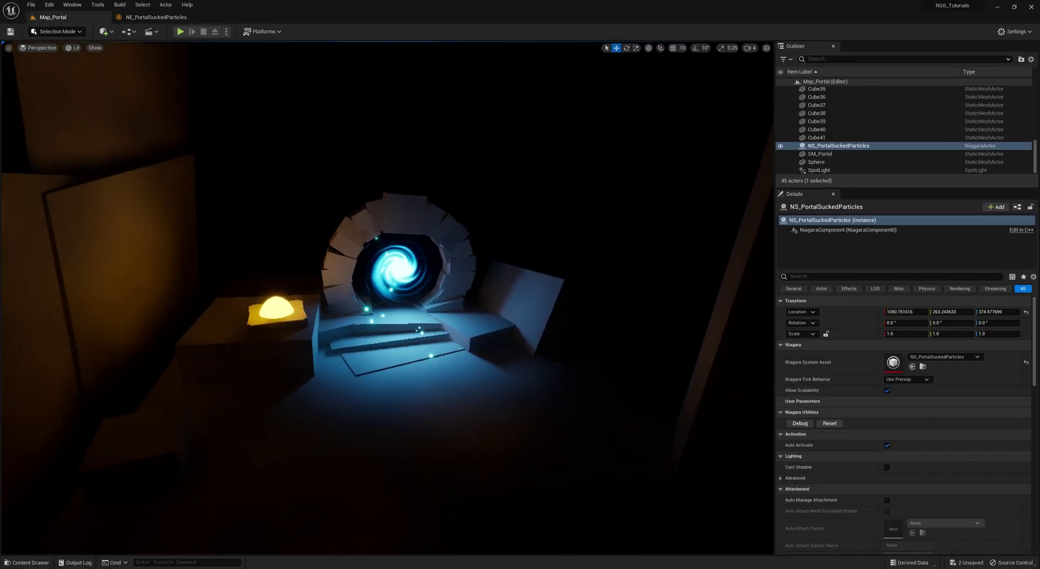
# Step: Set the Drag module's Drag to 2, save the emitter and check the particles in the level
pyautogui.click(156, 16)
pyautogui.click(832, 105)
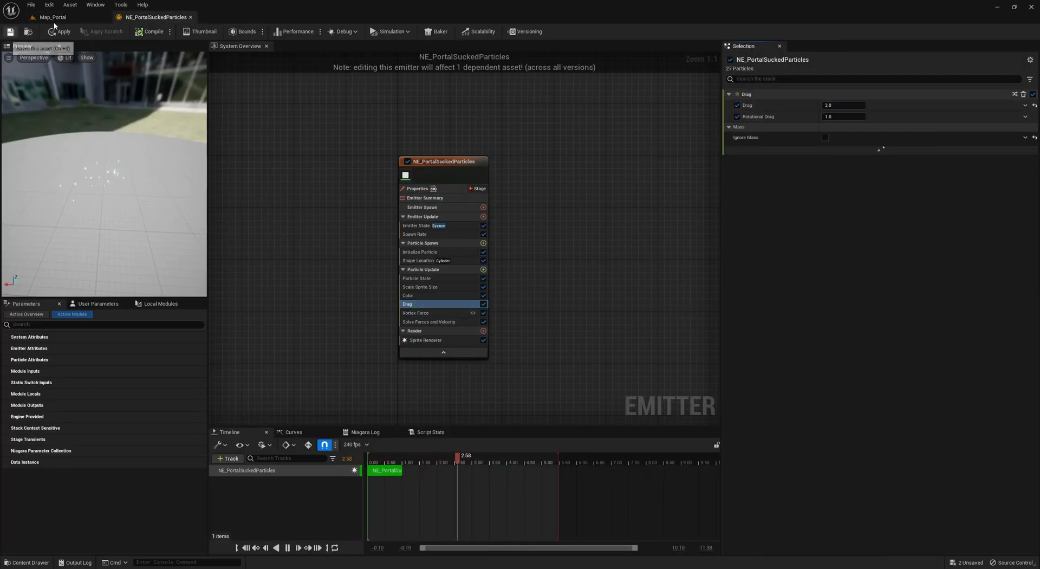
pyautogui.click(10, 32)
pyautogui.click(53, 17)
pyautogui.moveTo(325, 196); pyautogui.dragTo(356, 230, button='right')
# Step: Set the random particle Lifetime to a minimum of 0.4 and a maximum of 0.65, and check the level
pyautogui.click(156, 17)
pyautogui.click(403, 235)
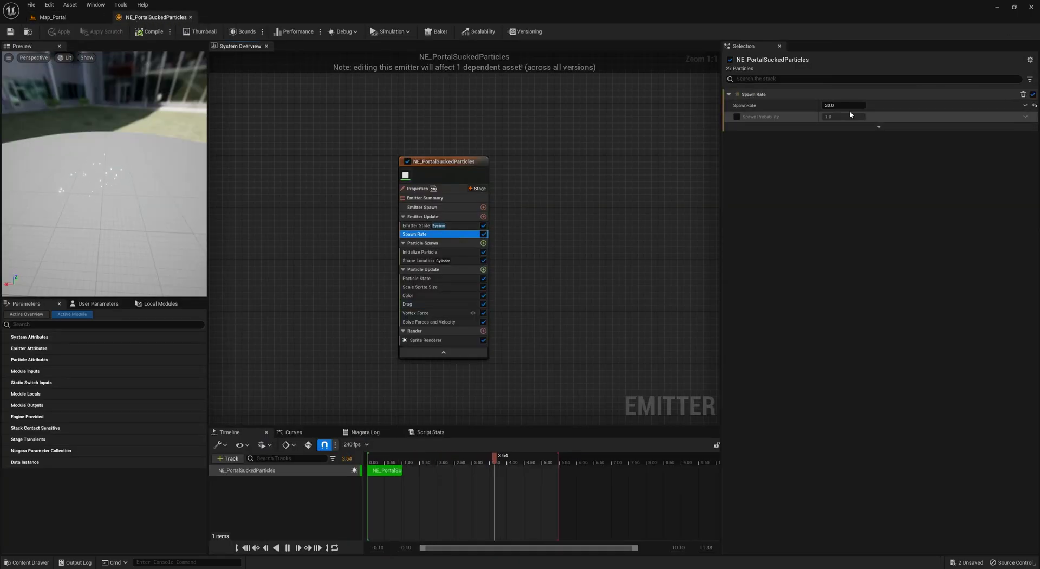
pyautogui.click(420, 252)
pyautogui.click(855, 148)
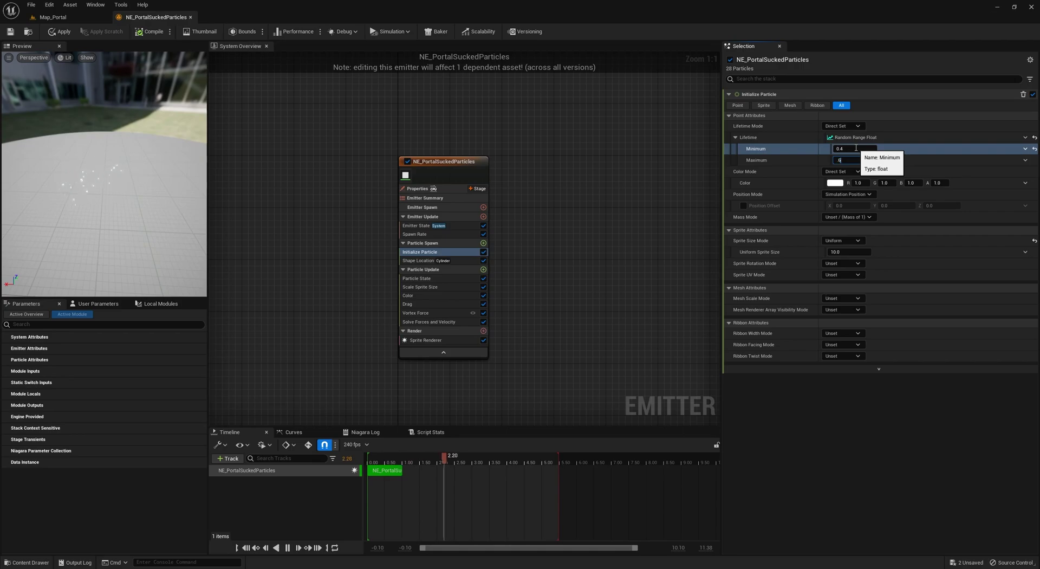
pyautogui.click(59, 32)
pyautogui.click(53, 17)
pyautogui.click(155, 19)
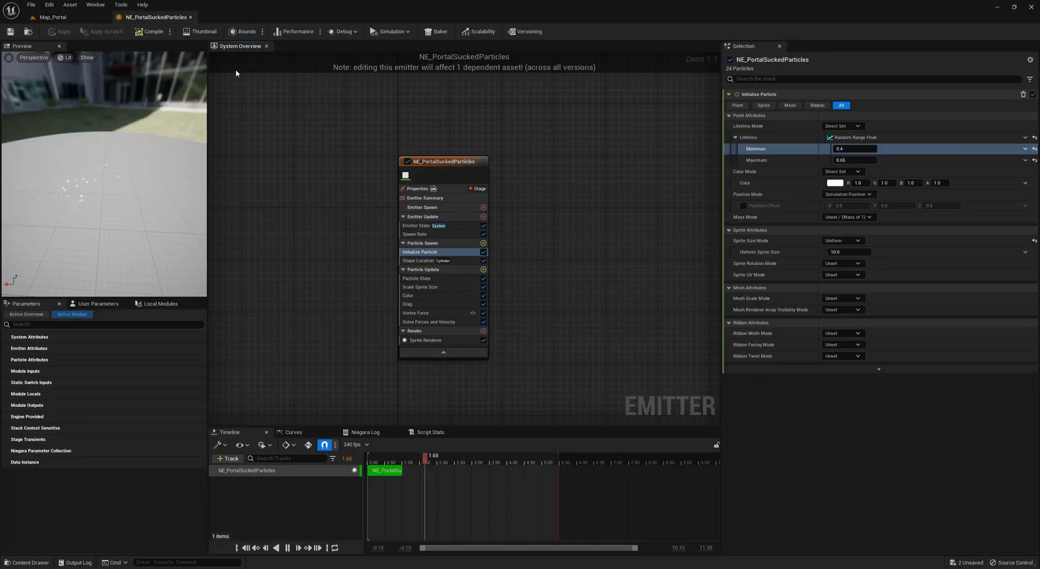
# Step: In Vortex Force, disable Vortex Origin Offset and Origin Pull Only On Vortex Axis, and set Origin Pull Amount to 3000
pyautogui.click(417, 312)
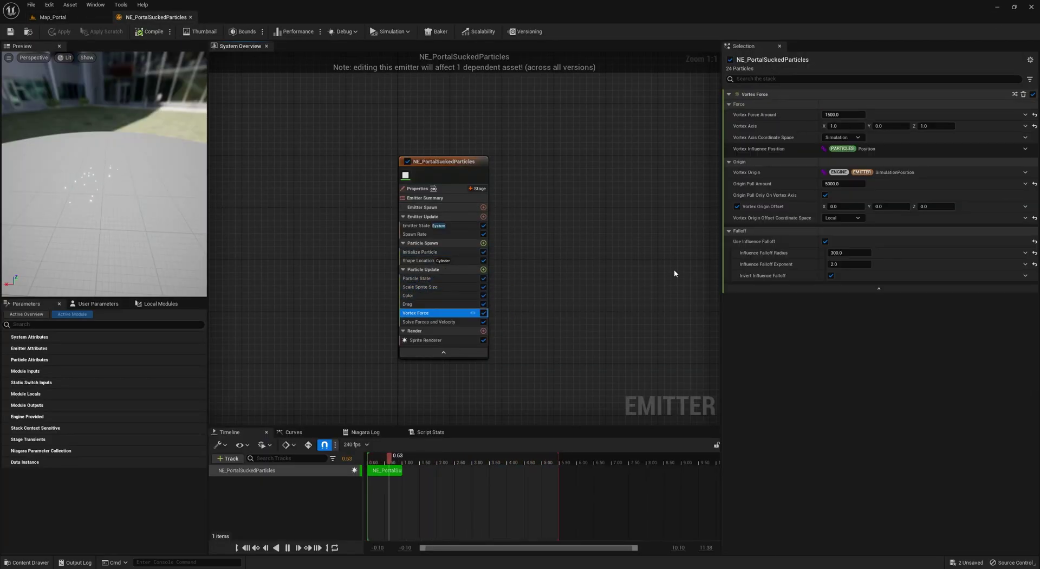
pyautogui.click(736, 206)
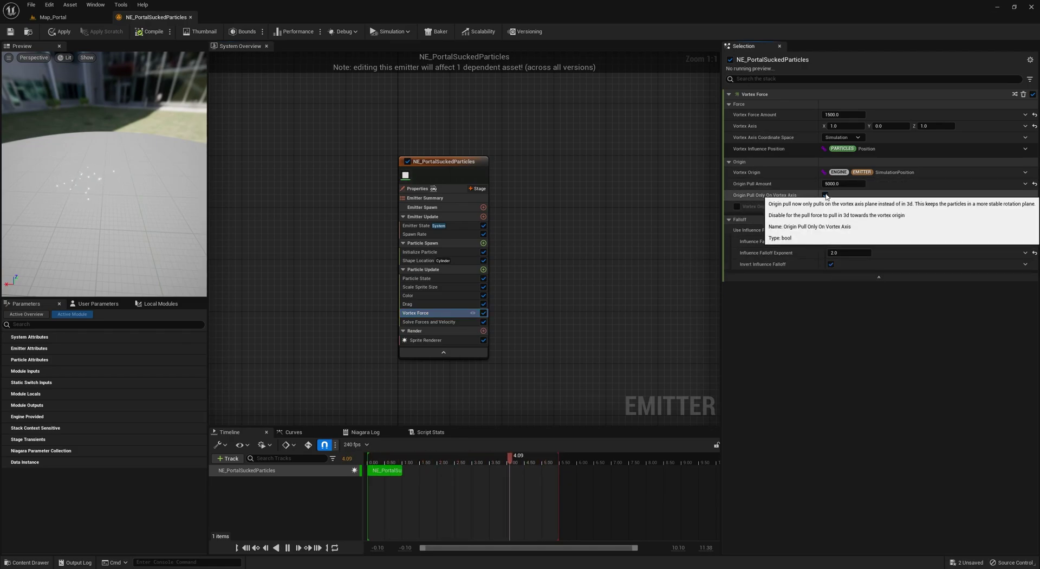
pyautogui.click(842, 183)
pyautogui.write('3000')
pyautogui.press('Return')
pyautogui.click(57, 17)
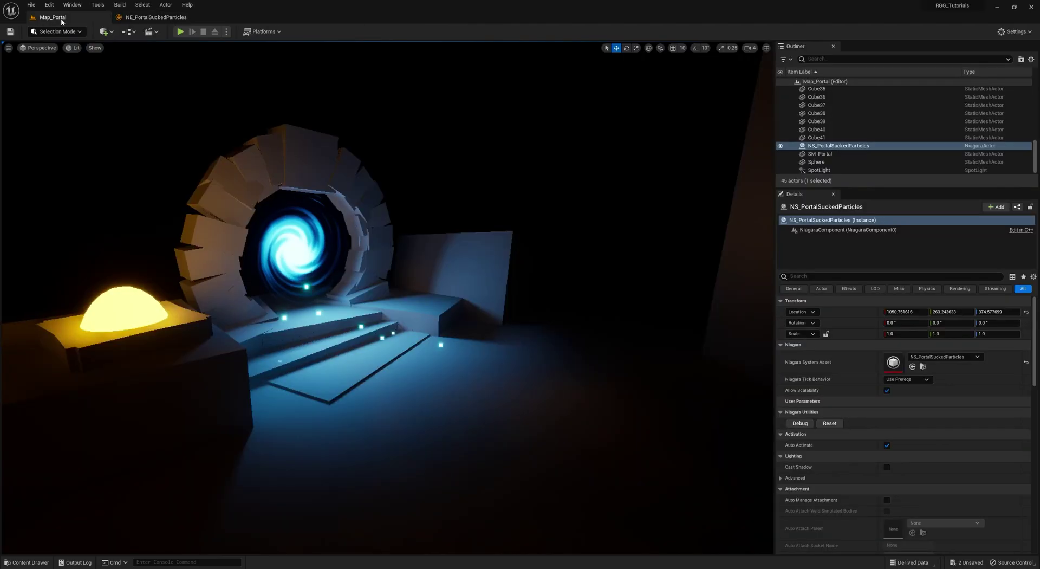
# Step: Try Vortex Force Amounts of 2000 and 5000, set the amount back to 0 and save the emitter
pyautogui.click(147, 18)
pyautogui.click(850, 114)
pyautogui.write('2000')
pyautogui.press('Return')
pyautogui.write('5000.0')
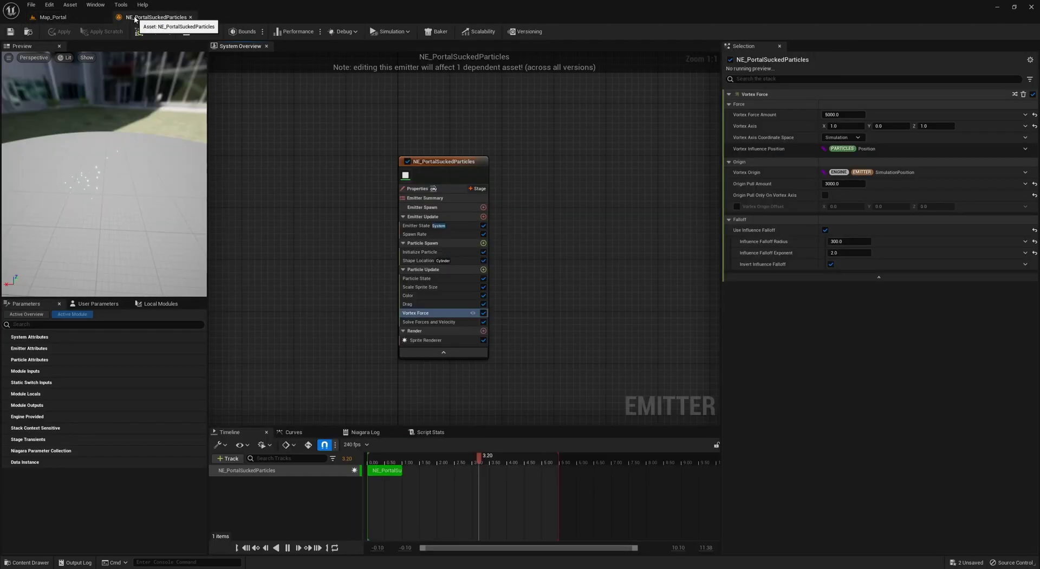
pyautogui.click(11, 32)
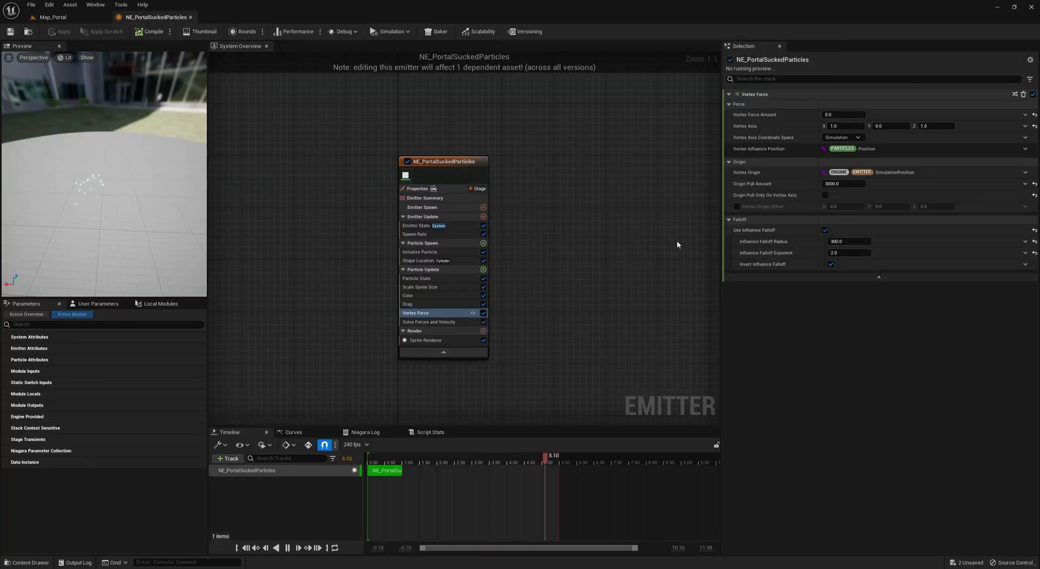
# Step: Add an Add Velocity module to Particle Spawn with a Z velocity of 300
pyautogui.click(483, 242)
pyautogui.write('vel')
pyautogui.click(425, 301)
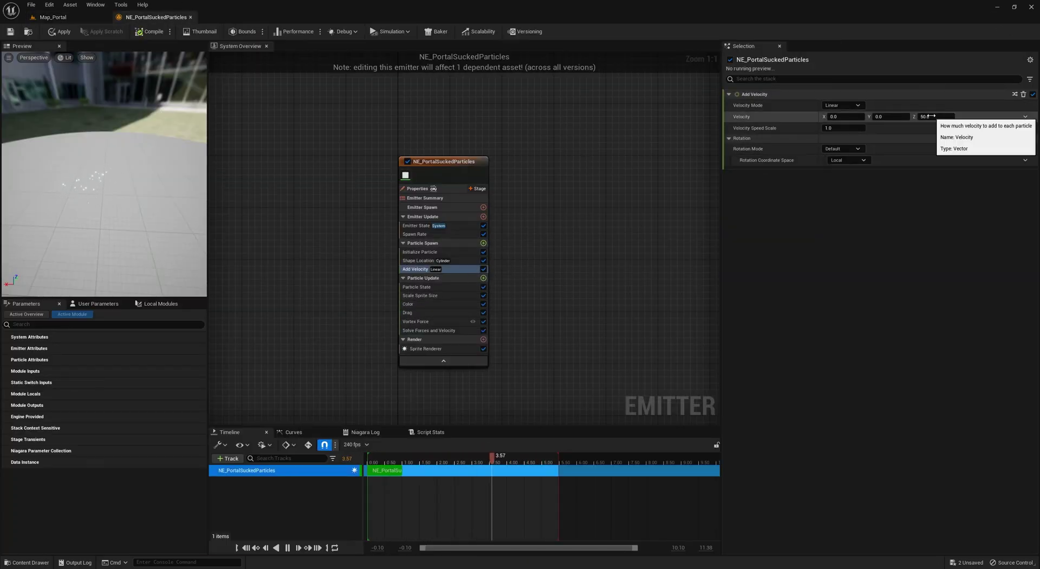
pyautogui.click(934, 115)
pyautogui.write('300')
pyautogui.press('Return')
# Step: Make the added velocity a Random Range Vector with minimum -100, -100, 50 and maximum 100, 100, 200, and check the level
pyautogui.click(1025, 117)
pyautogui.write('ran')
pyautogui.press('Return')
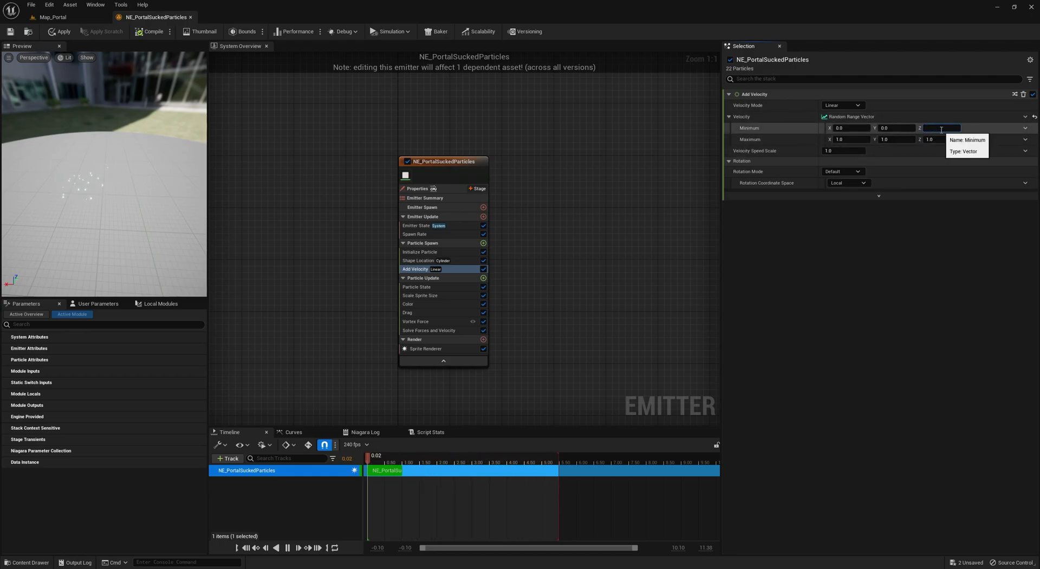
pyautogui.click(941, 127)
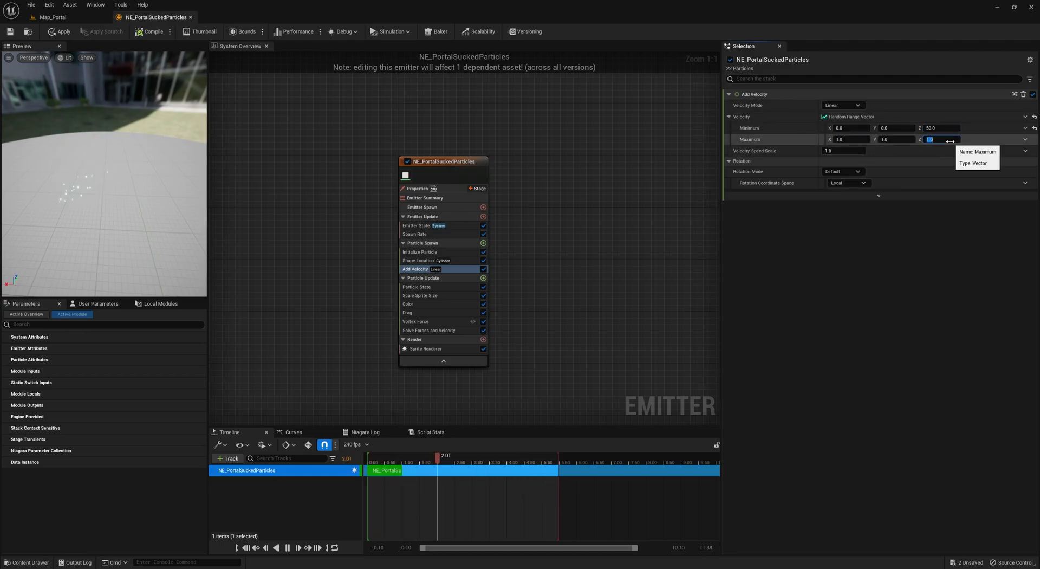
pyautogui.write('300')
pyautogui.click(848, 128)
pyautogui.write('-')
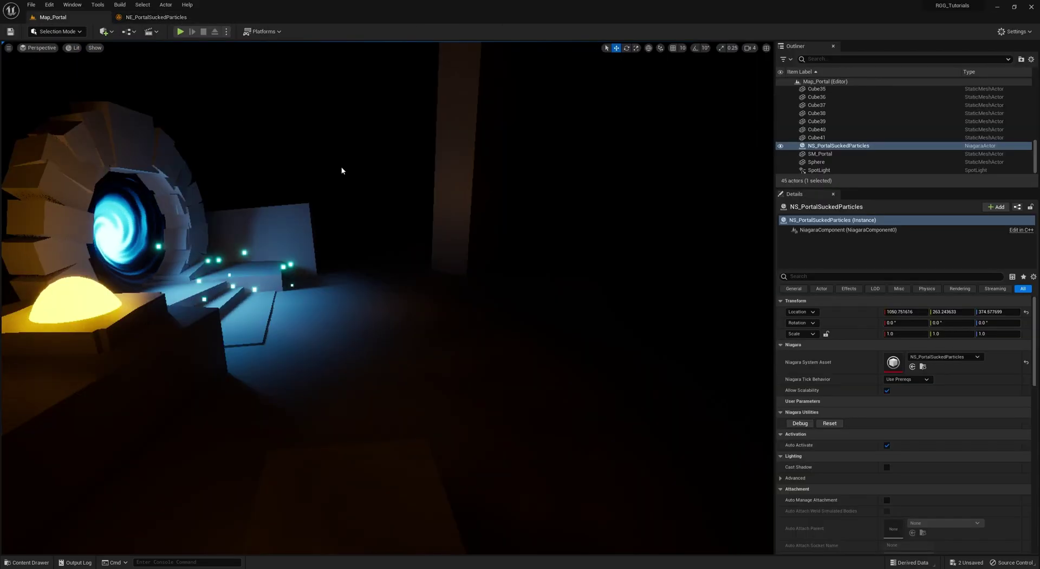
pyautogui.moveTo(367, 179)
pyautogui.mouseDown(button='right')
pyautogui.moveTo(233, 179)
pyautogui.moveTo(366, 179)
pyautogui.mouseUp(button='right')
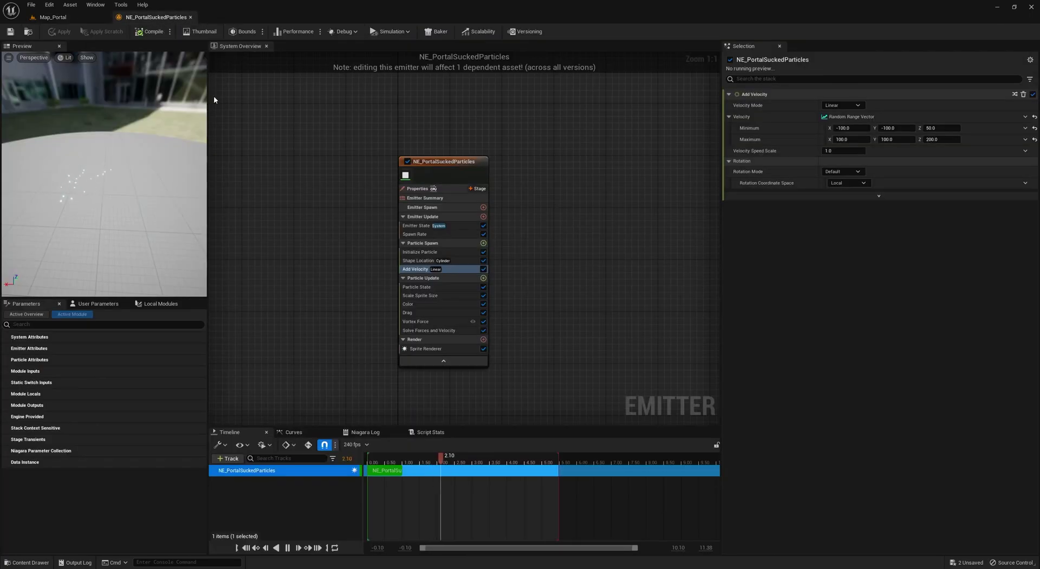
# Step: Recolor the middle key of the Color gradient to a bright blue with a hue of about 217 and value 30
pyautogui.click(434, 304)
pyautogui.doubleClick(886, 153)
pyautogui.moveTo(721, 221); pyautogui.dragTo(715, 200)
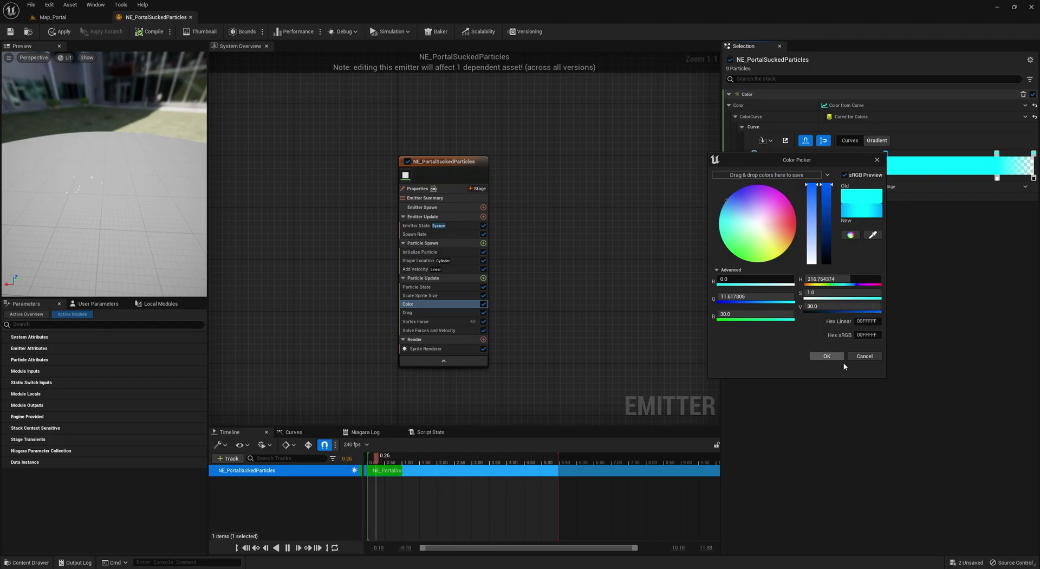
pyautogui.click(827, 356)
# Step: Close the emitter editor and examine the portal and its particles in the full-screen level viewport
pyautogui.click(52, 17)
pyautogui.click(190, 17)
pyautogui.moveTo(366, 179)
pyautogui.mouseDown(button='right')
pyautogui.moveTo(346, 180)
pyautogui.moveTo(379, 179)
pyautogui.mouseUp(button='right')
pyautogui.press('F11')
pyautogui.moveTo(642, 222); pyautogui.dragTo(647, 222, button='right')
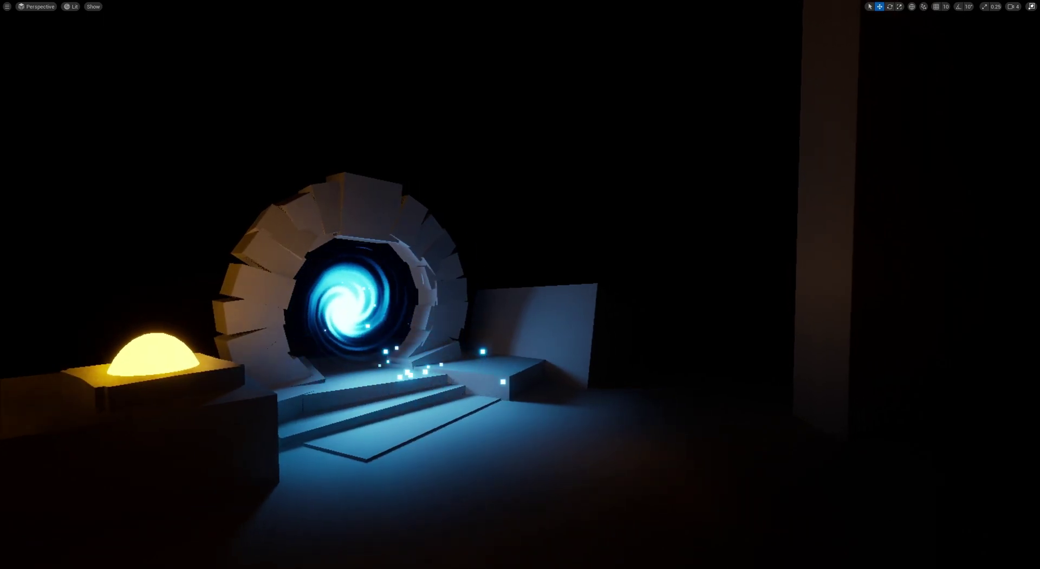